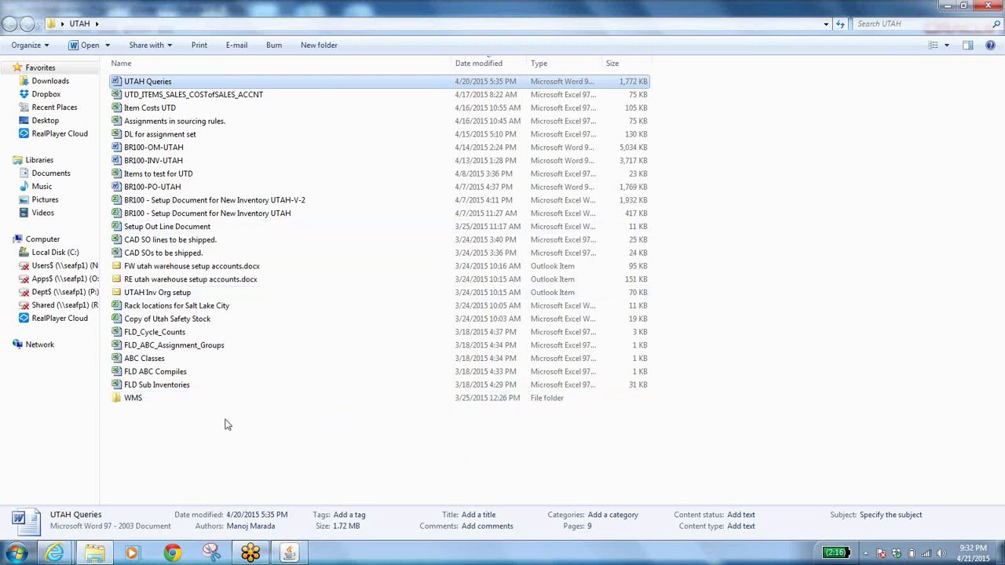
Open the "classes trails" text file from the desktop's BA folder and maximize its window
{"action": "left_click", "coordinate": [992, 7]}
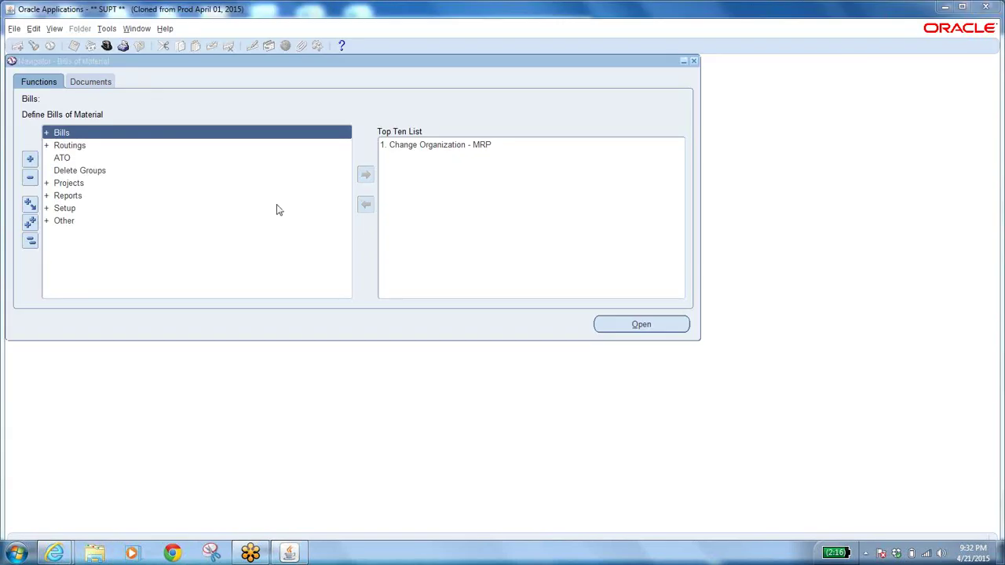
{"action": "key", "text": "super+d"}
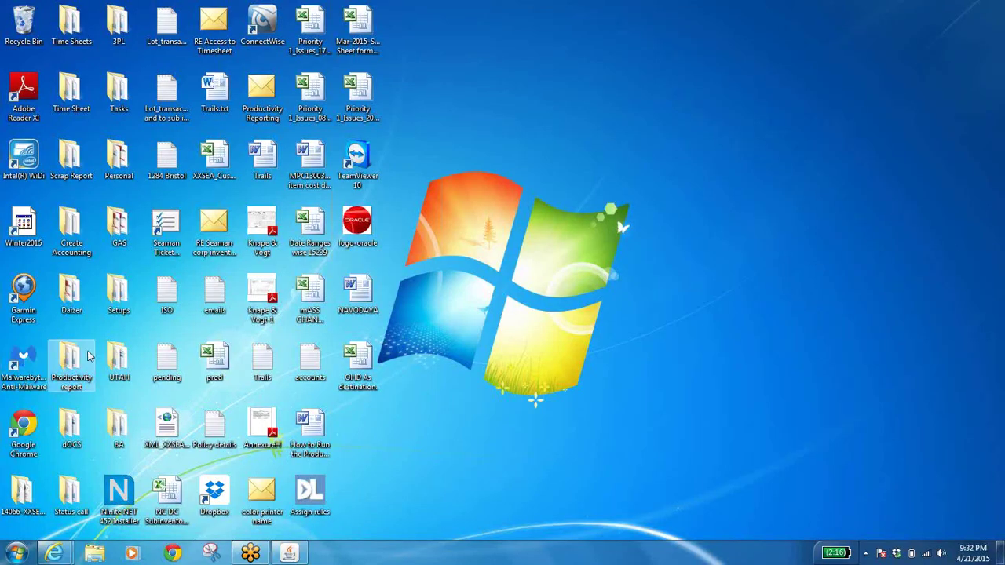
{"action": "double_click", "coordinate": [119, 428]}
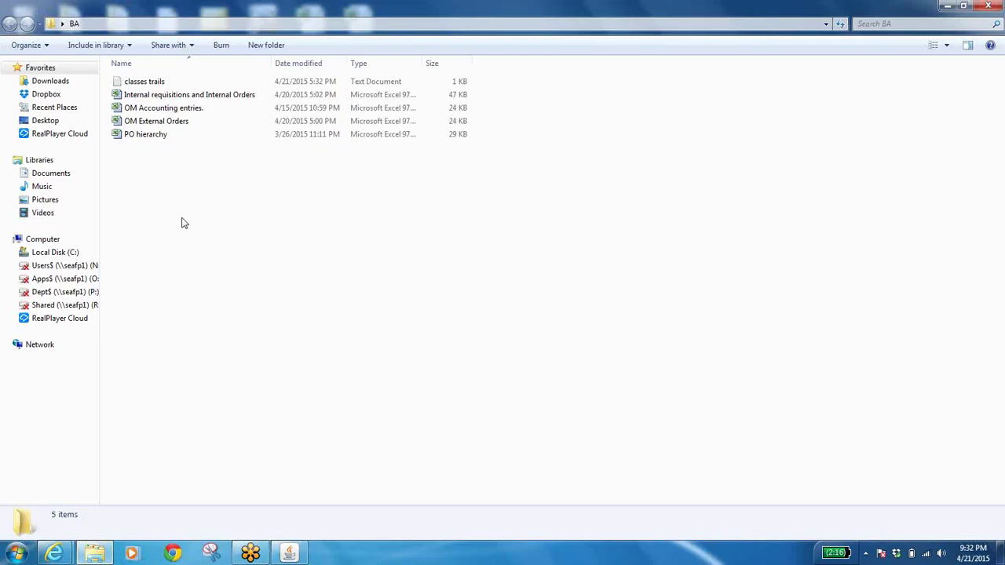
{"action": "double_click", "coordinate": [144, 83]}
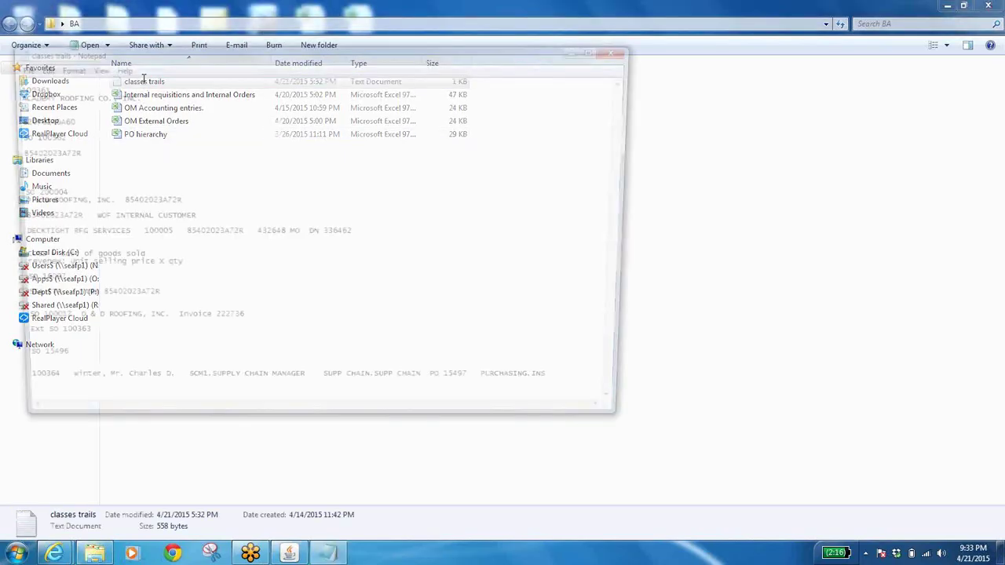
{"action": "left_click", "coordinate": [600, 50]}
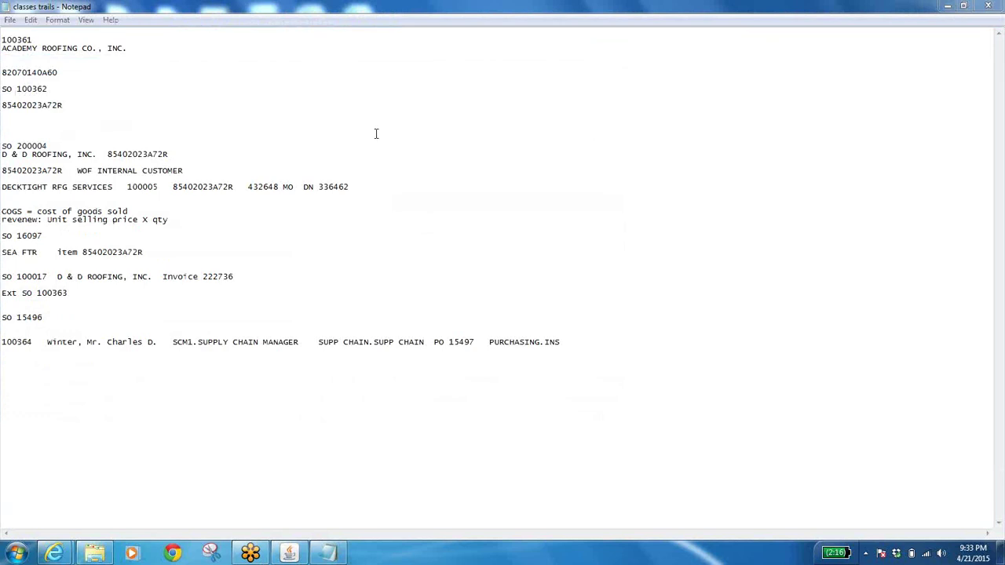
Switch to Oracle Applications and change the responsibility to SEA Order Management Super User
{"action": "left_click", "coordinate": [282, 547]}
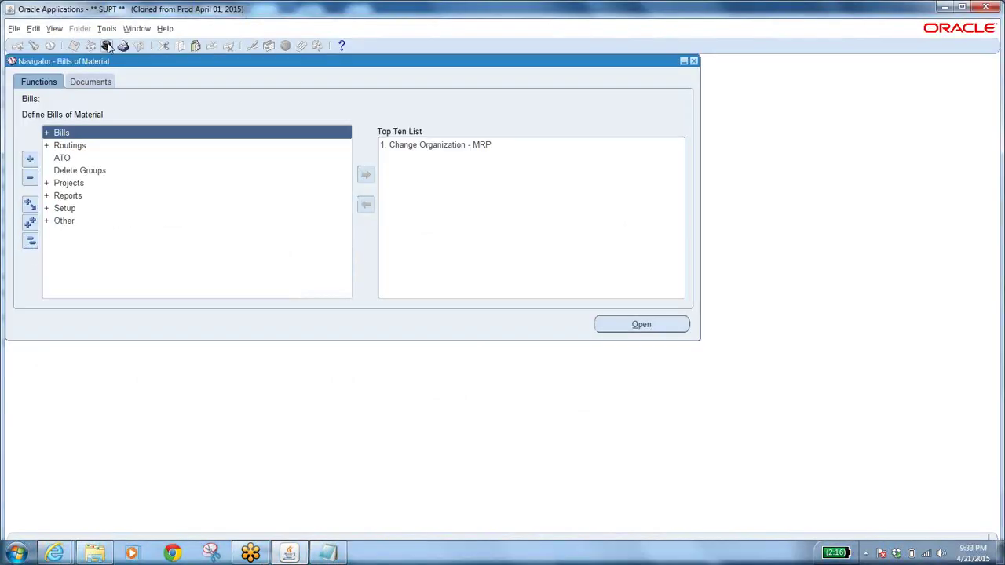
{"action": "left_click", "coordinate": [107, 46]}
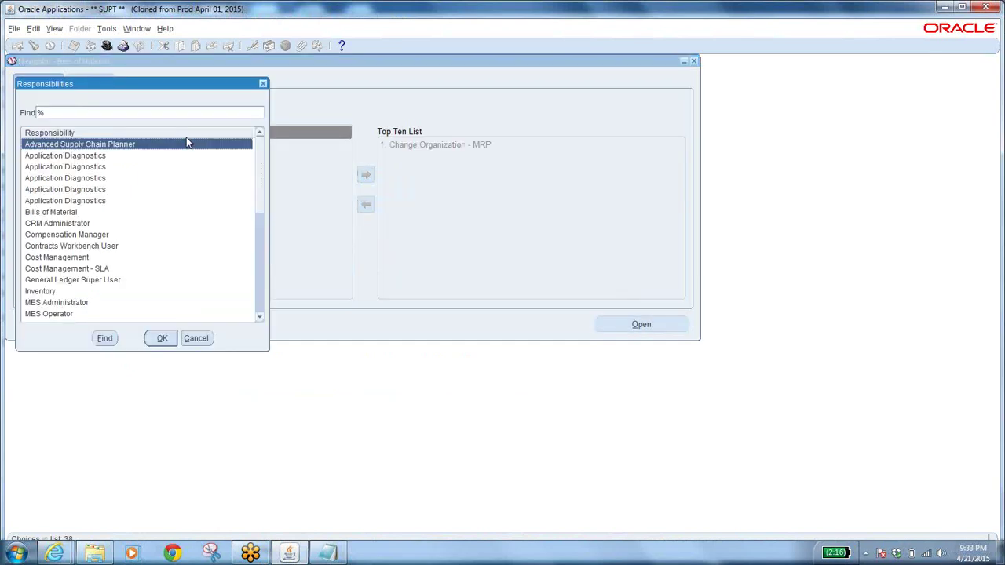
{"action": "type", "text": "s"}
{"action": "left_click", "coordinate": [88, 223]}
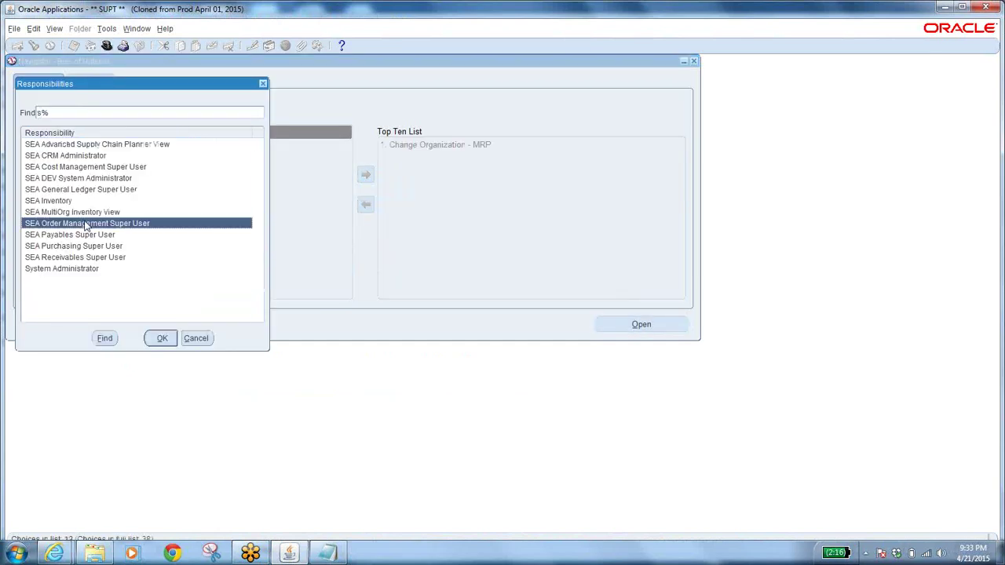
{"action": "left_click", "coordinate": [159, 338]}
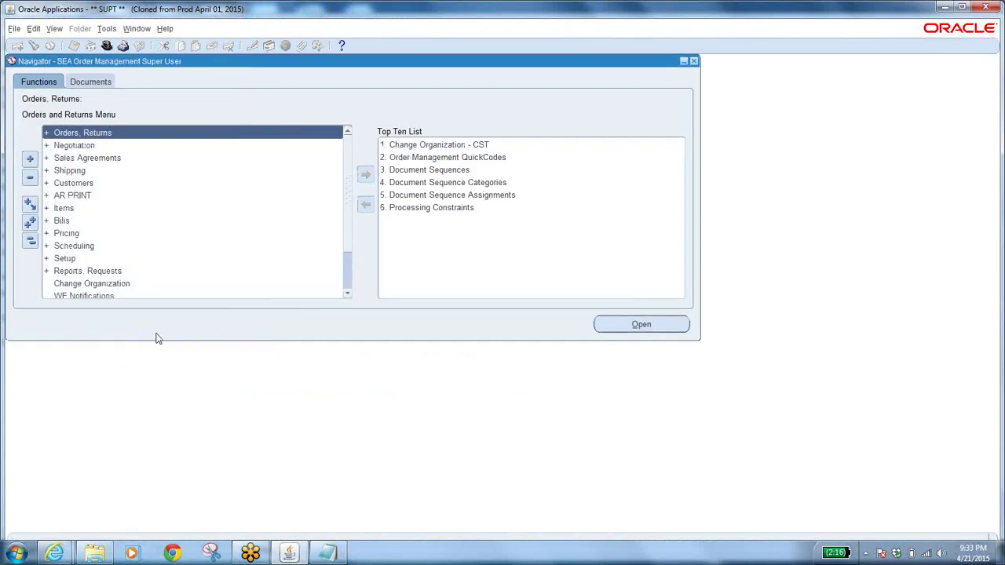
Expand the Orders, Returns functions and highlight the external sales order number in the "classes trails" notes
{"action": "double_click", "coordinate": [98, 134]}
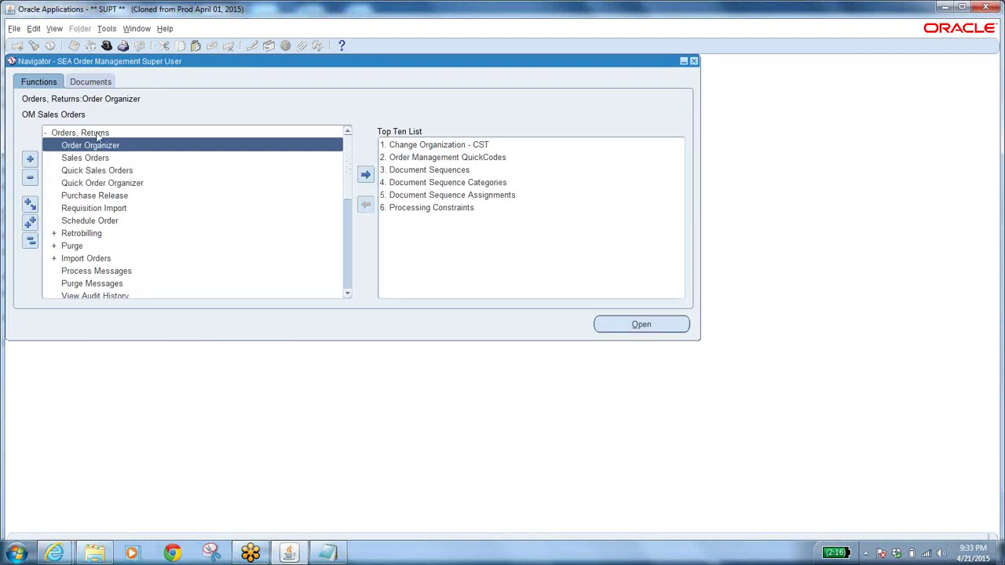
{"action": "left_click", "coordinate": [92, 158]}
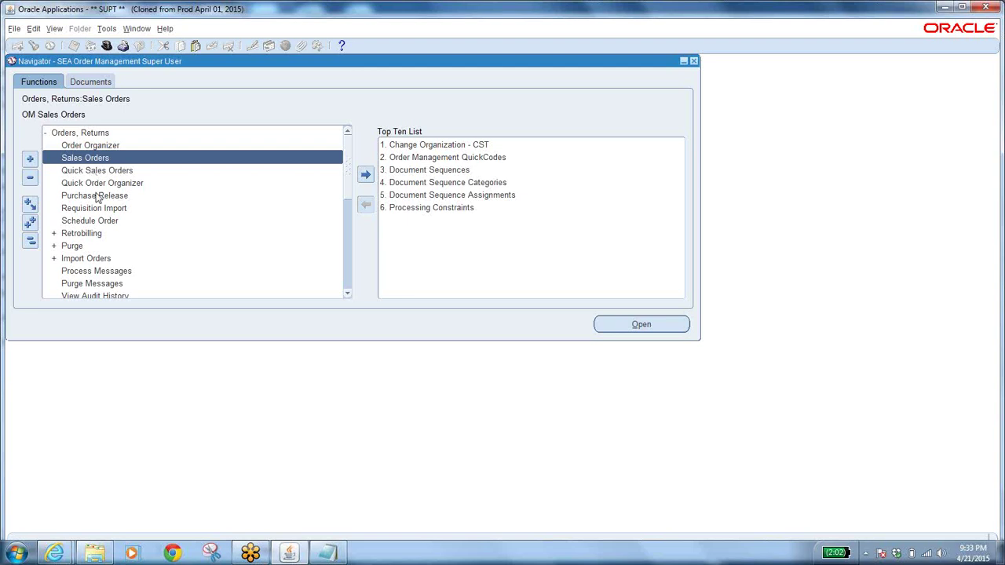
{"action": "left_click", "coordinate": [329, 554]}
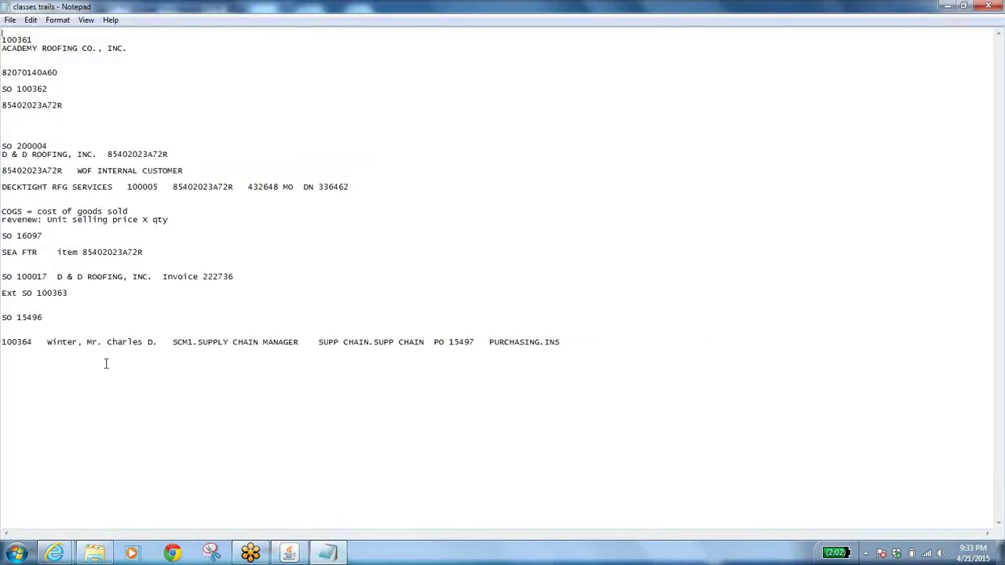
{"action": "left_click", "coordinate": [71, 293]}
{"action": "left_click_drag", "start_coordinate": [37, 293], "coordinate": [68, 293]}
{"action": "left_click", "coordinate": [290, 554]}
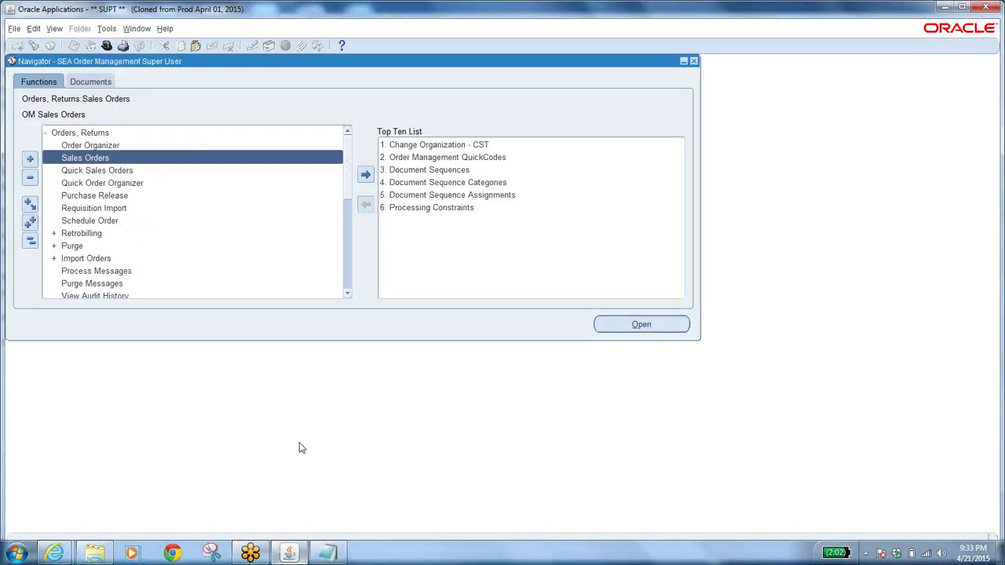
Search the Order Organizer for the external sales order by the order number from the notes and open it
{"action": "double_click", "coordinate": [88, 145]}
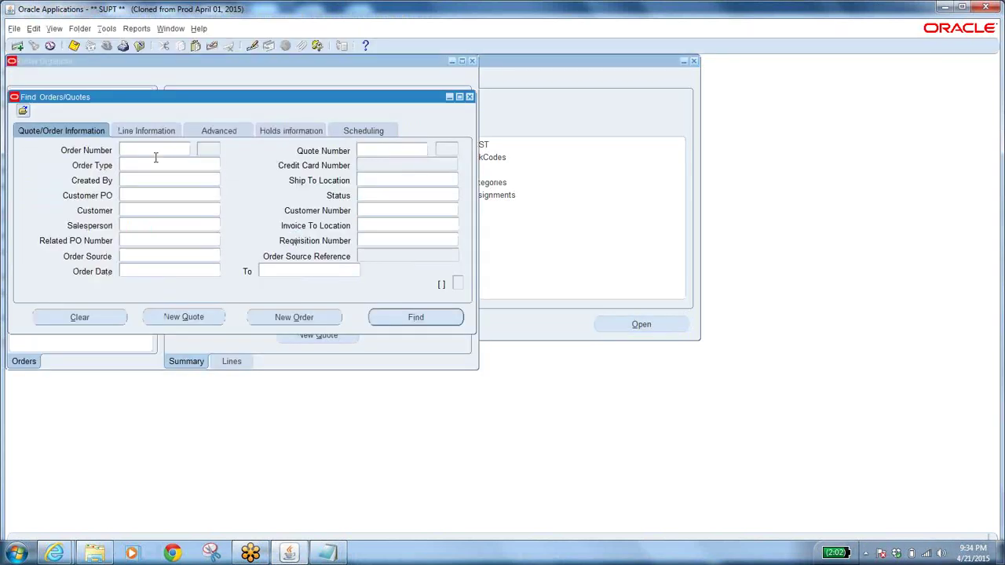
{"action": "key", "text": "alt+Tab"}
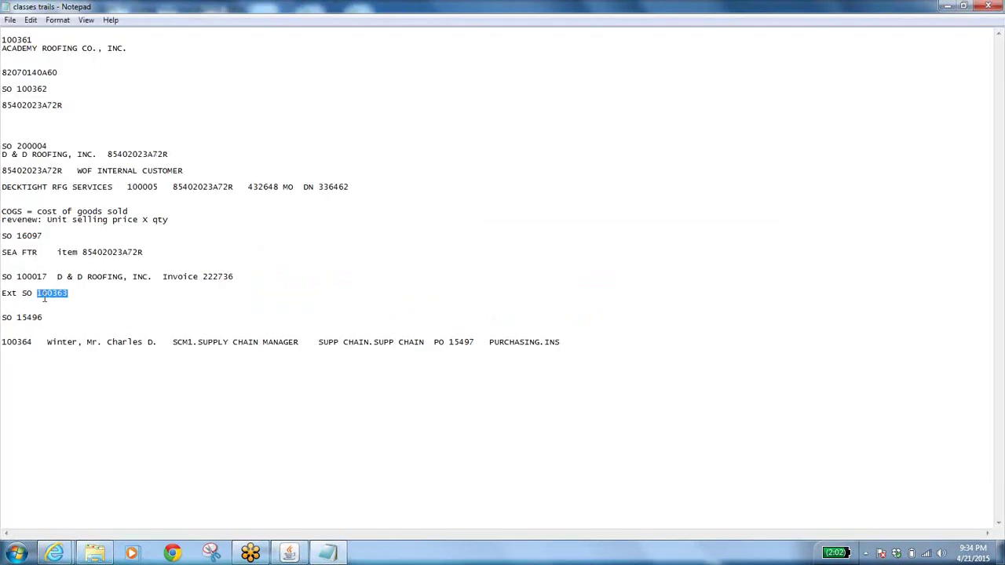
{"action": "key", "text": "alt+Tab"}
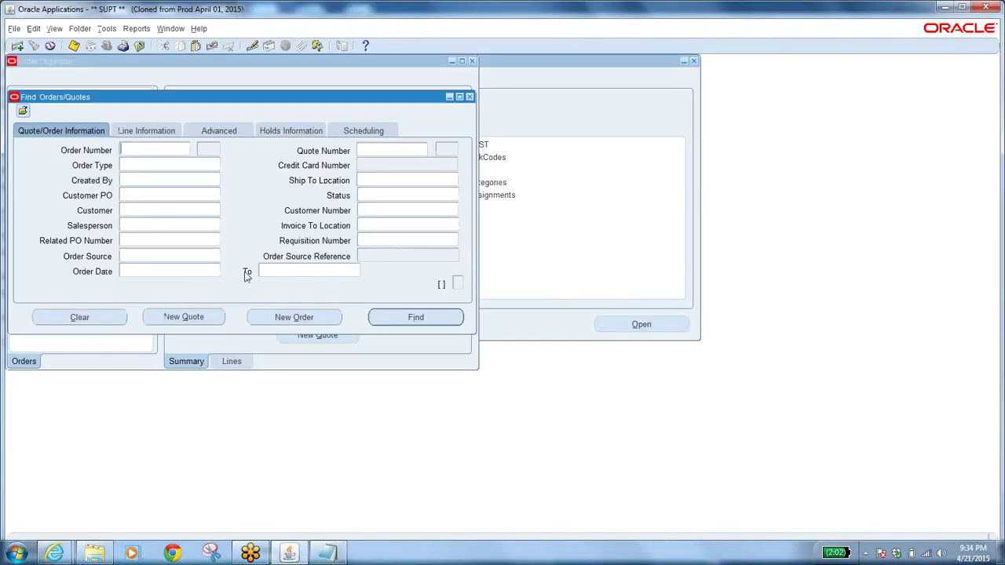
{"action": "type", "text": "100363"}
{"action": "key", "text": "Tab"}
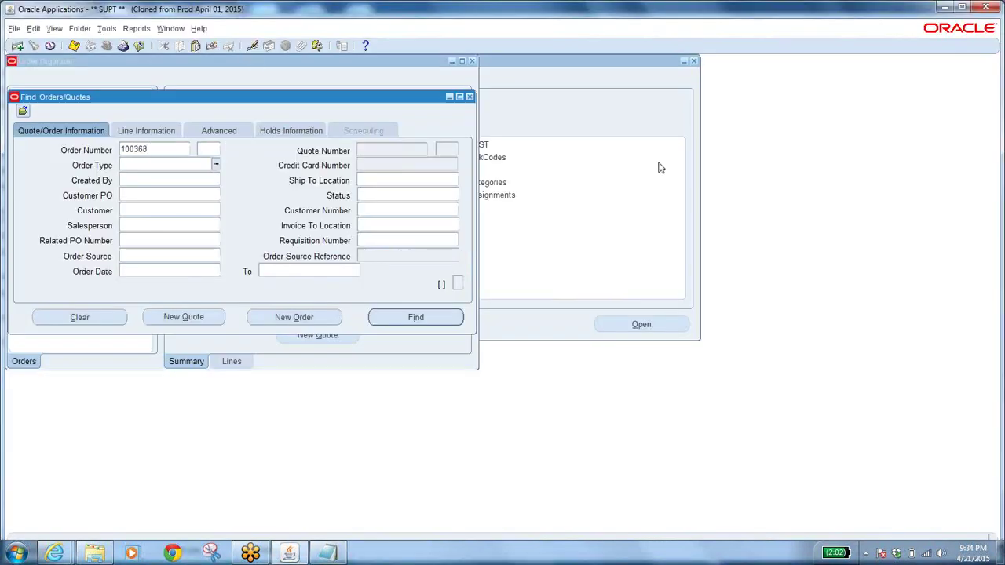
{"action": "left_click", "coordinate": [413, 317]}
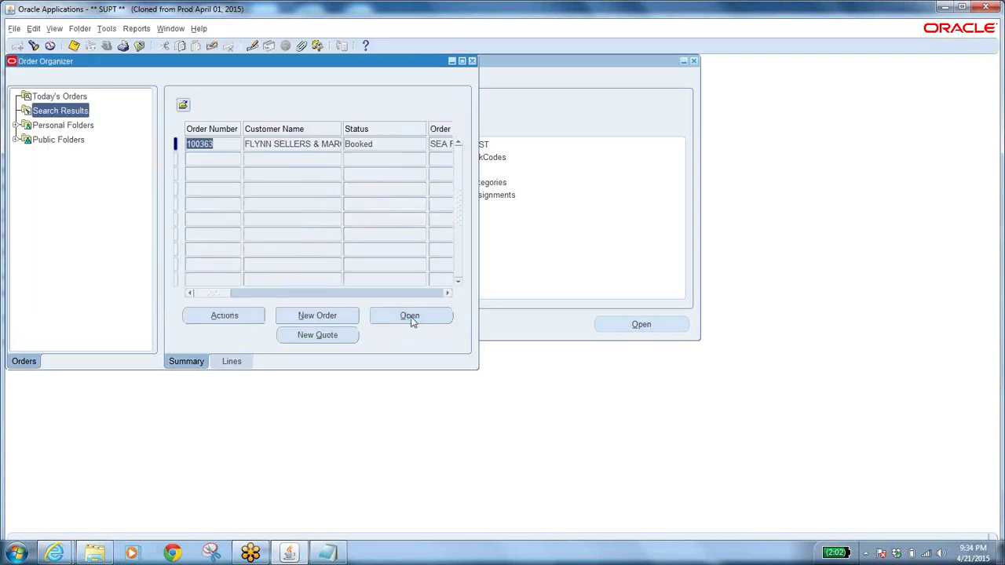
{"action": "left_click", "coordinate": [410, 317]}
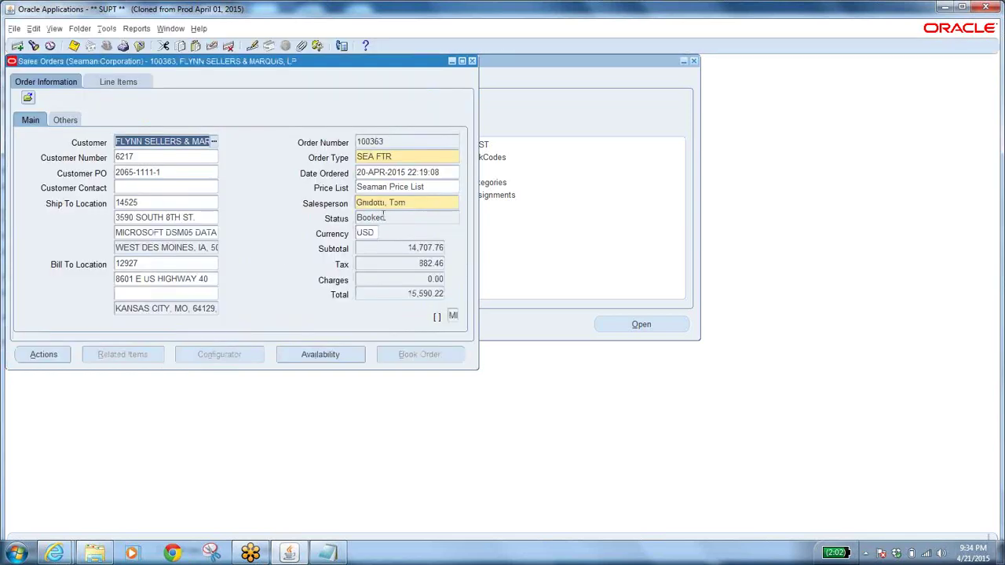
Examine the order's status and the source type of line 1.1 in the line items' shipping details
{"action": "left_click", "coordinate": [384, 217]}
{"action": "left_click", "coordinate": [116, 79]}
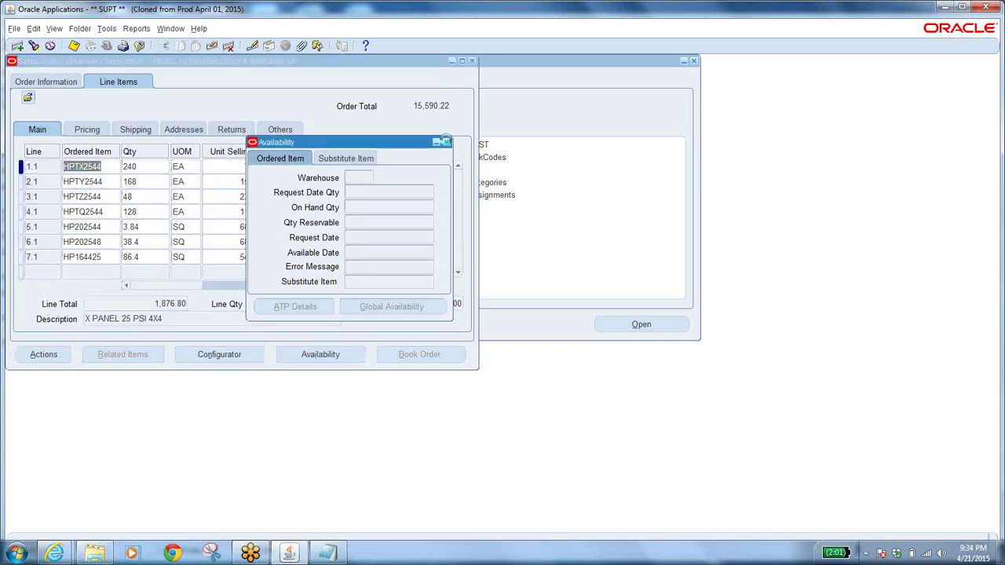
{"action": "left_click", "coordinate": [446, 140]}
{"action": "left_click", "coordinate": [135, 130]}
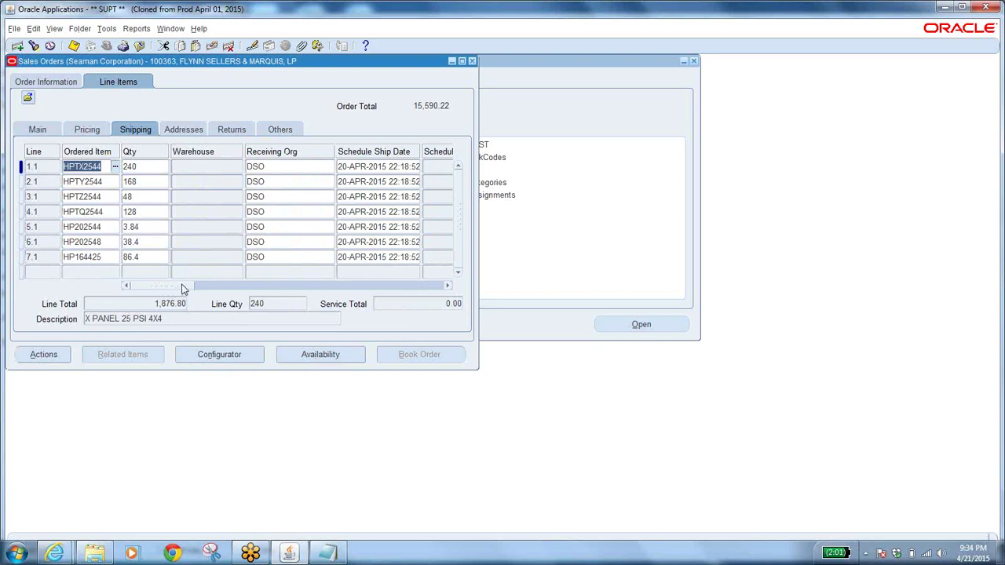
{"action": "left_click_drag", "start_coordinate": [182, 287], "coordinate": [265, 306]}
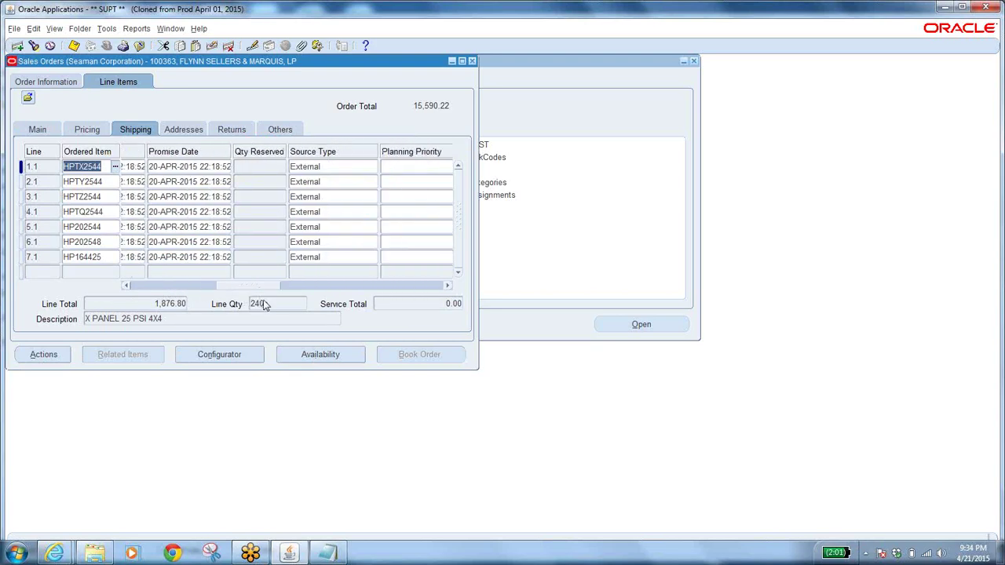
{"action": "left_click", "coordinate": [335, 167]}
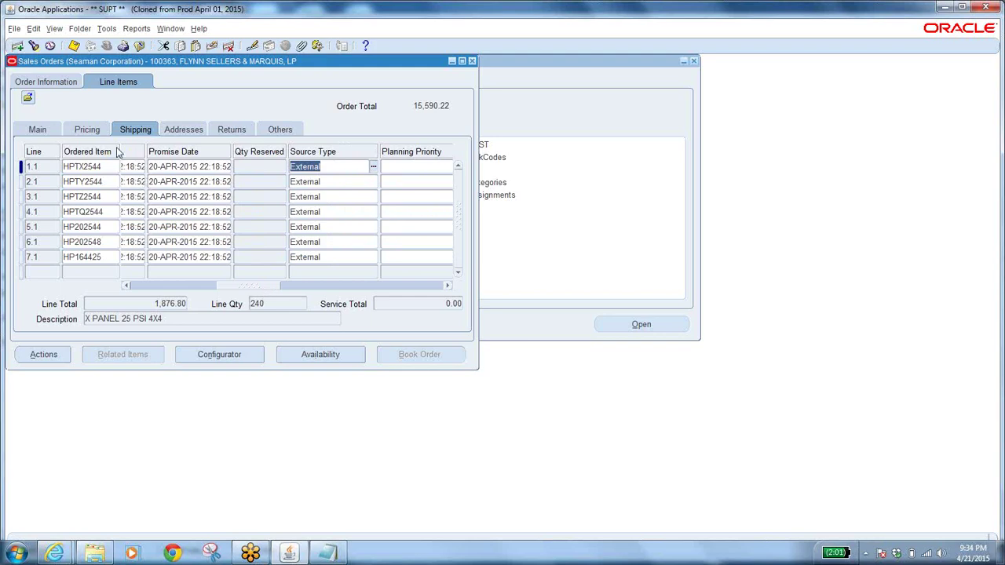
Examine the customer and ship-to location in the order's header information
{"action": "left_click", "coordinate": [60, 84]}
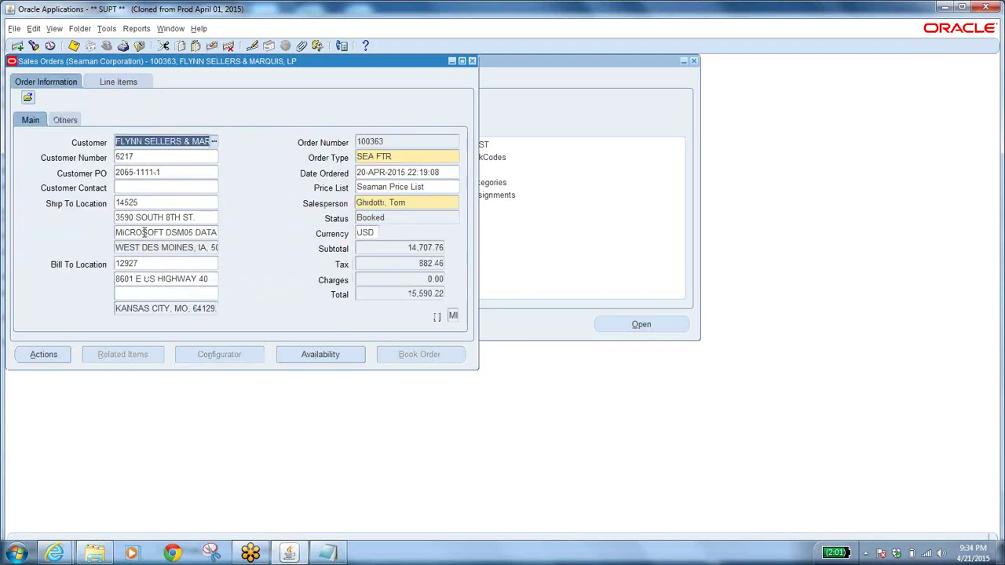
{"action": "left_click", "coordinate": [150, 202]}
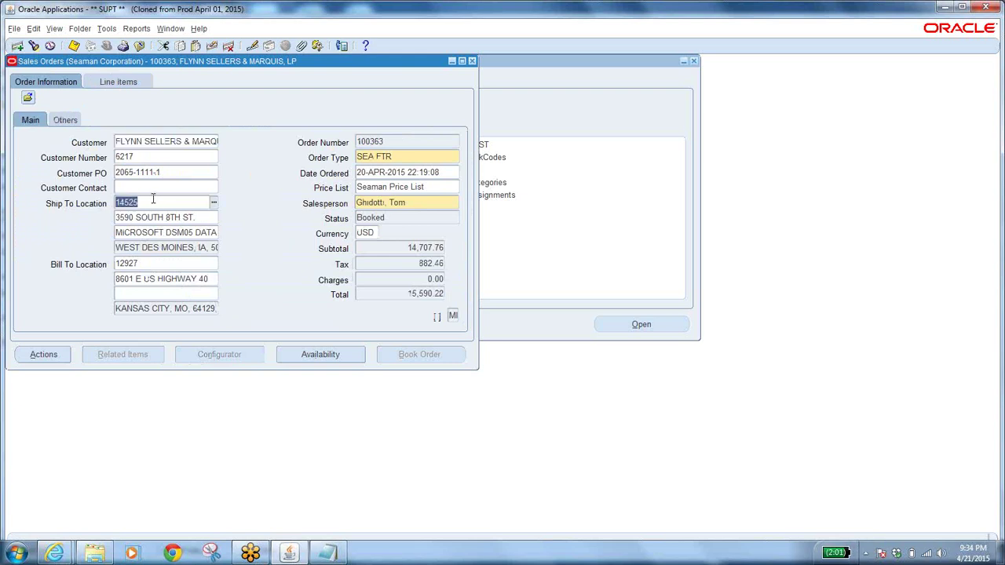
{"action": "left_click", "coordinate": [174, 141]}
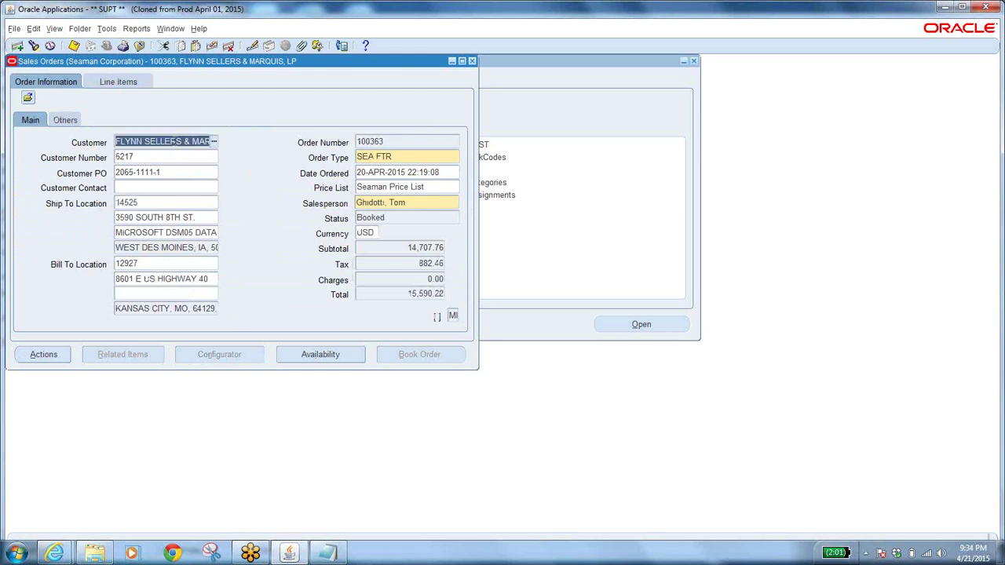
{"action": "left_click", "coordinate": [162, 217]}
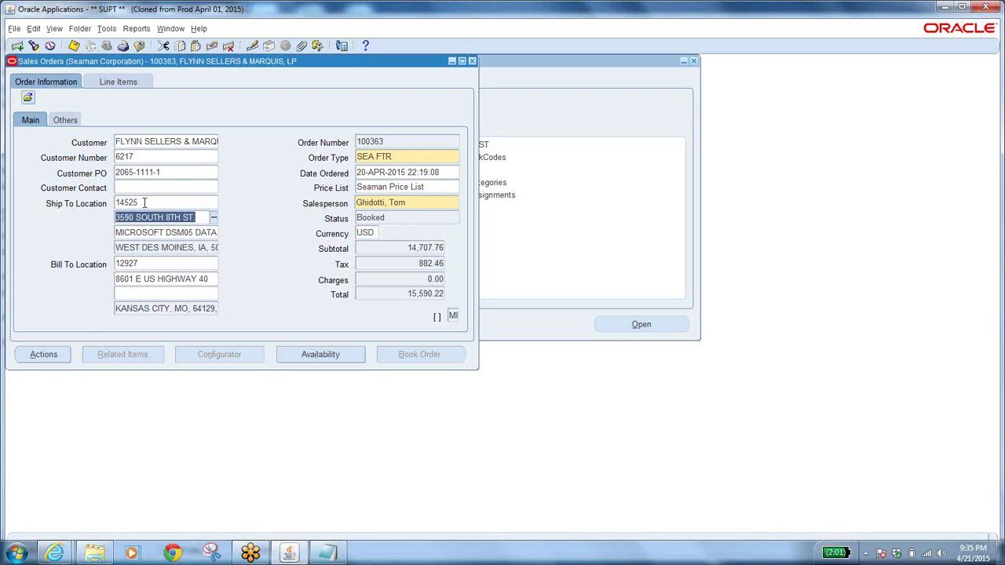
{"action": "left_click", "coordinate": [144, 203]}
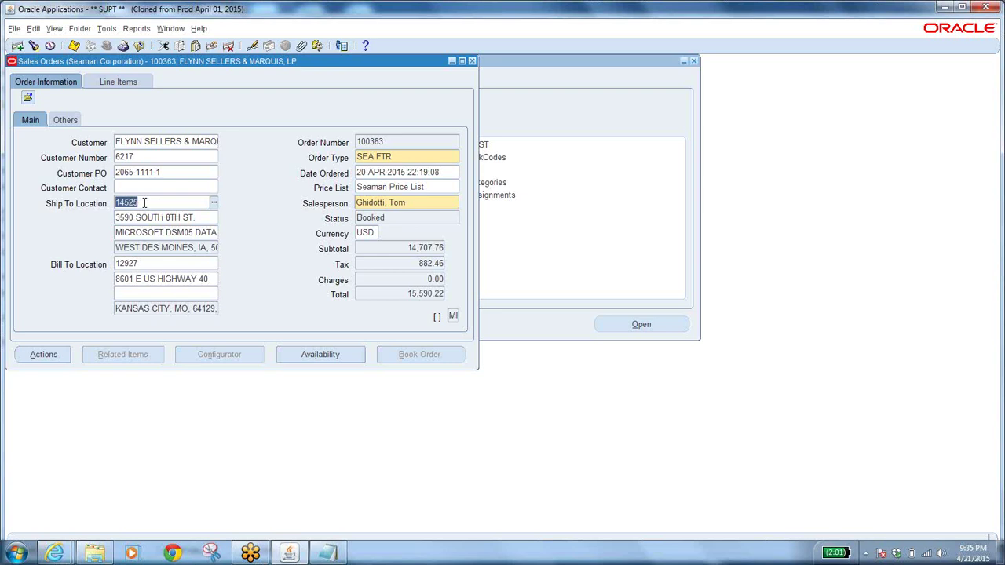
Inspect the source type and receiving organization of line 1.1 in the shipping details
{"action": "left_click", "coordinate": [118, 82]}
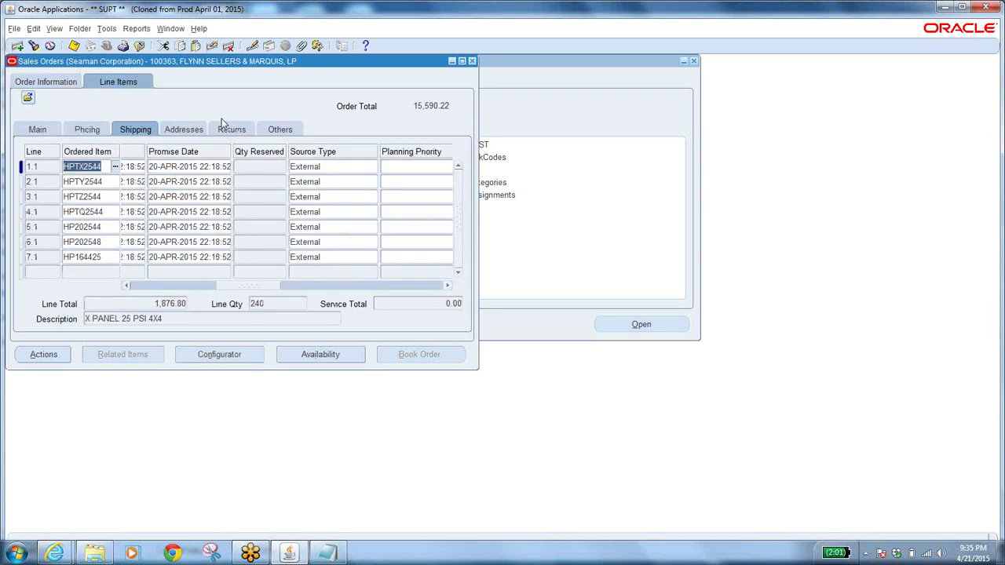
{"action": "left_click", "coordinate": [329, 170]}
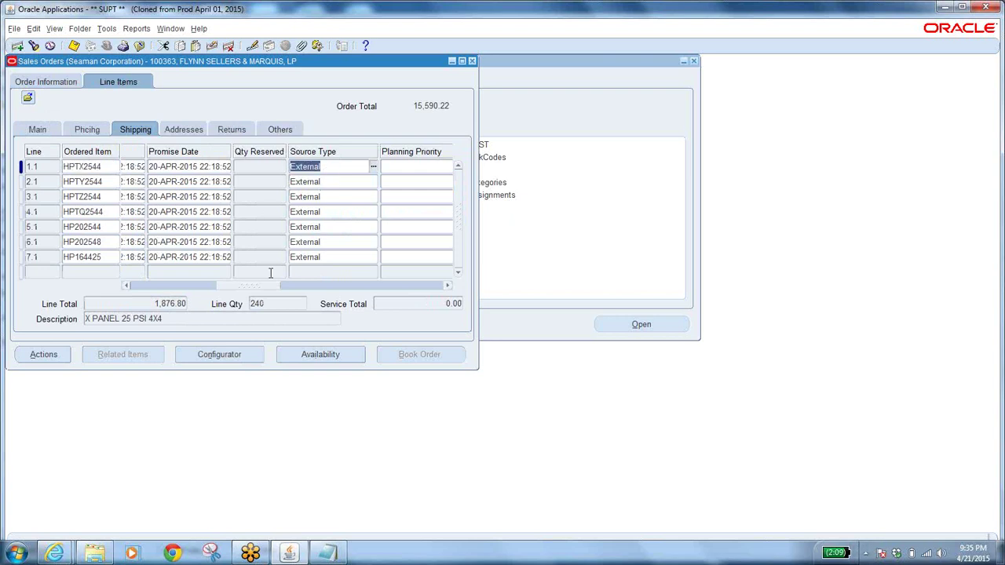
{"action": "left_click_drag", "start_coordinate": [257, 289], "coordinate": [146, 301]}
{"action": "left_click", "coordinate": [270, 166]}
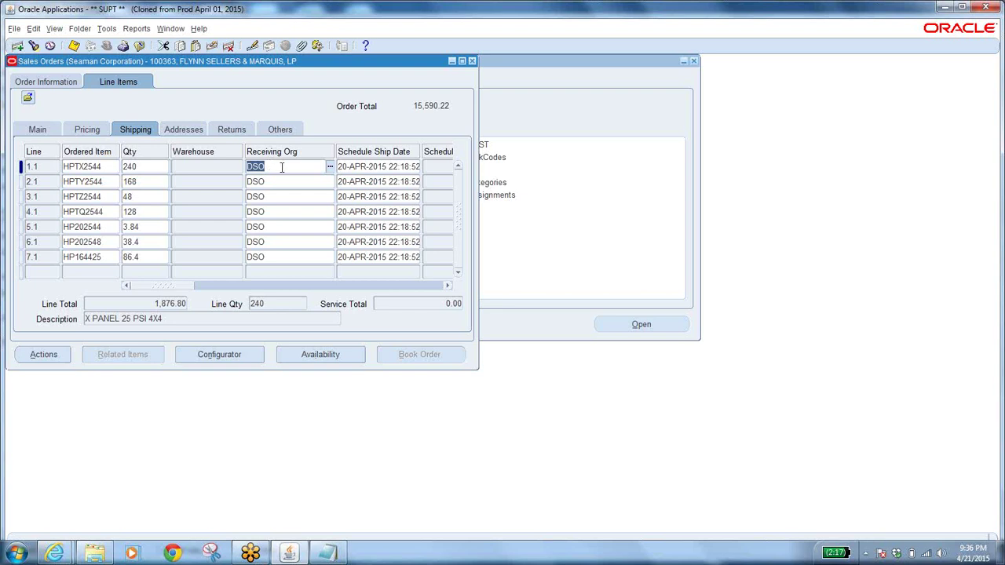
{"action": "left_click", "coordinate": [277, 166]}
{"action": "double_click", "coordinate": [277, 167]}
Check the last order entry in the "classes trails" notes and examine the order type in the open order's header
{"action": "left_click", "coordinate": [56, 82]}
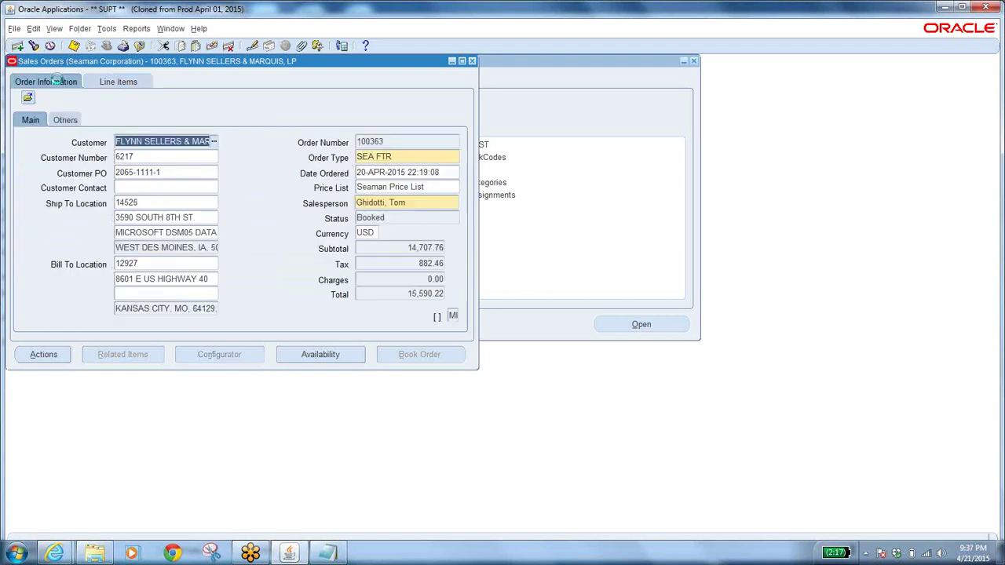
{"action": "left_click", "coordinate": [338, 554]}
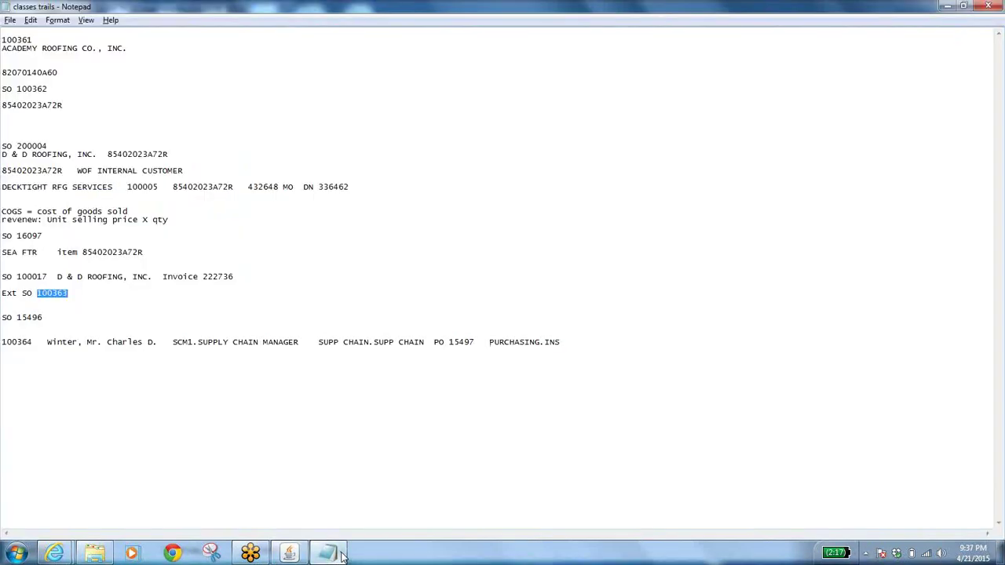
{"action": "left_click", "coordinate": [33, 342]}
{"action": "left_click", "coordinate": [290, 555]}
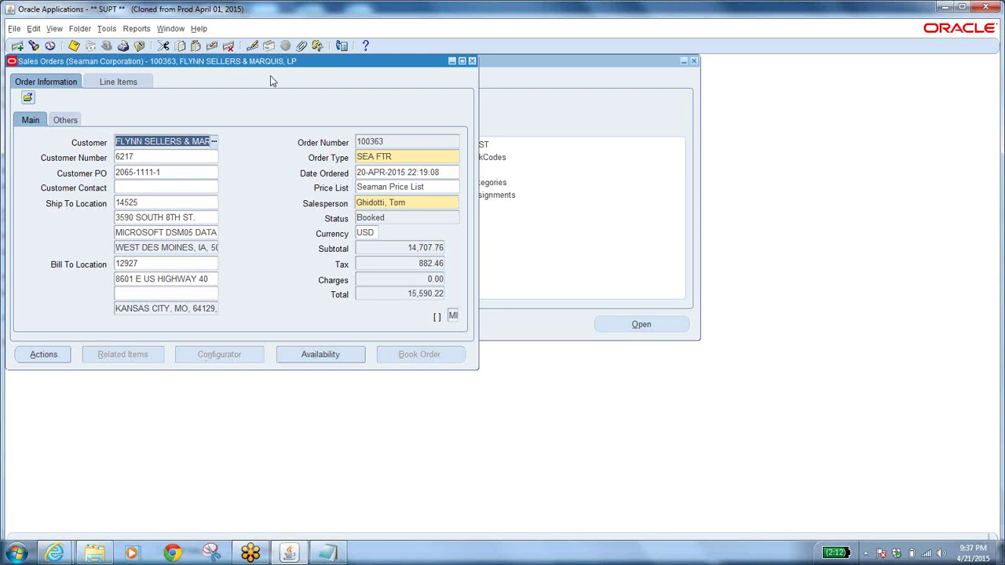
{"action": "left_click", "coordinate": [405, 157]}
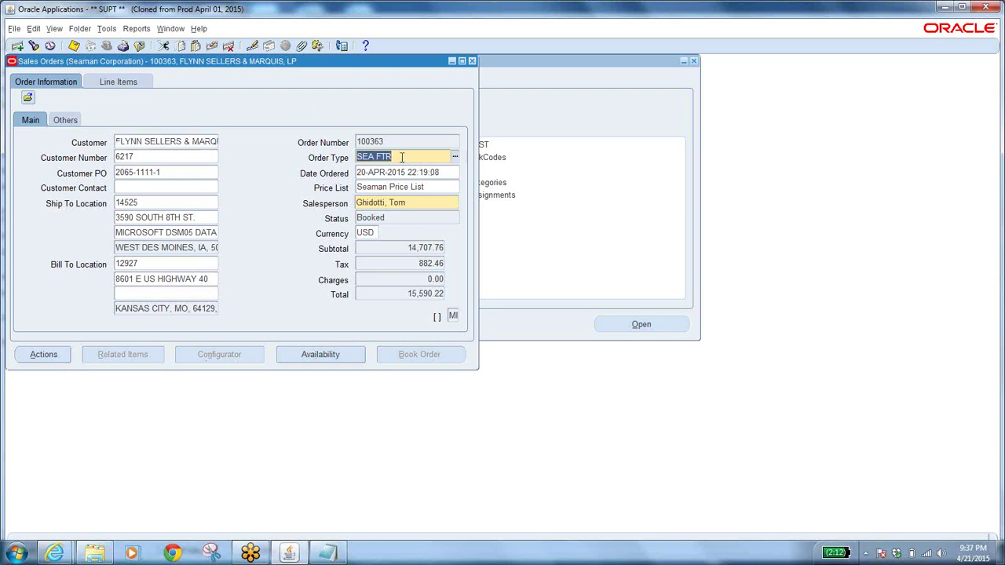
Examine the order type and salesperson in the open order's header
{"action": "left_click", "coordinate": [410, 158]}
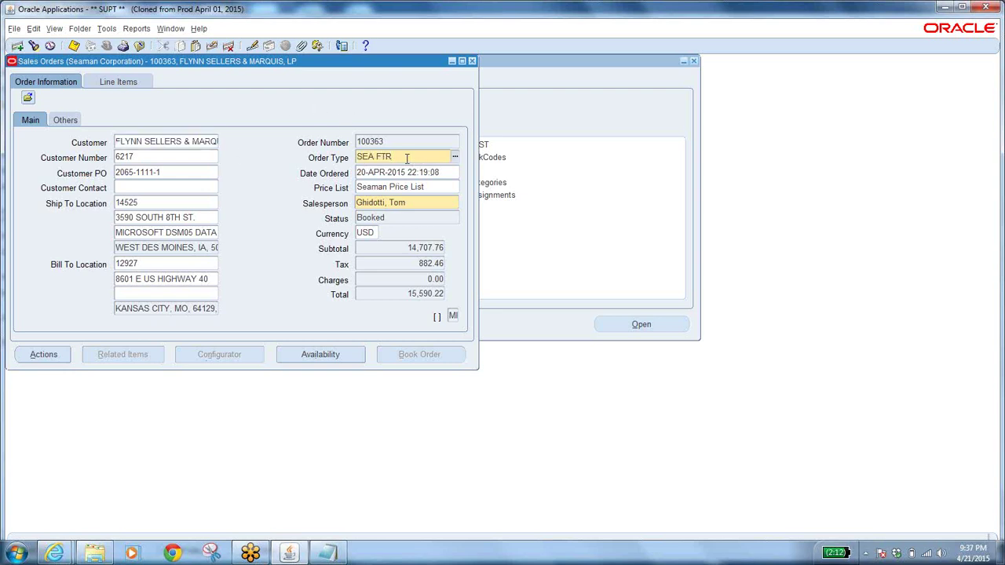
{"action": "left_click", "coordinate": [400, 202]}
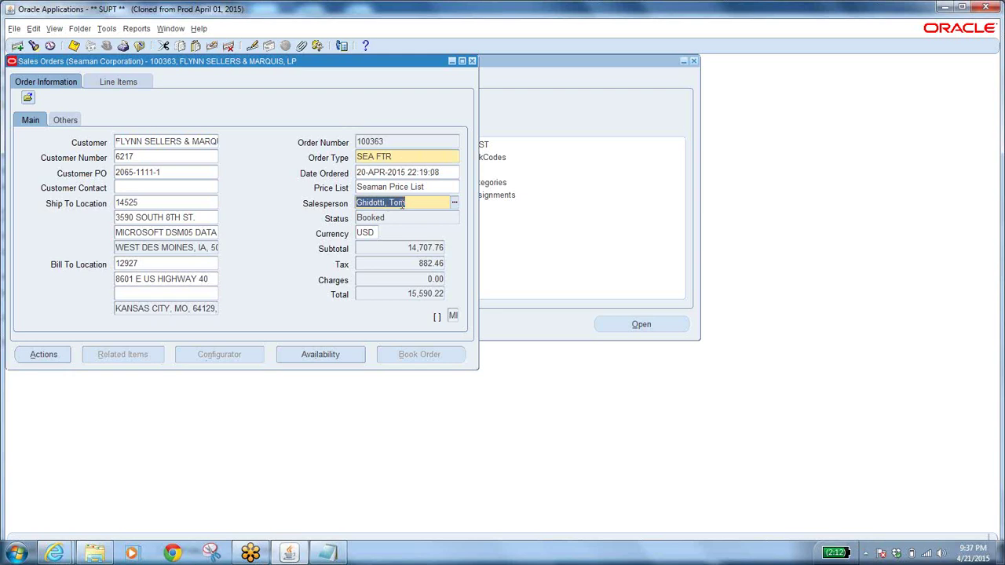
{"action": "left_click", "coordinate": [394, 157]}
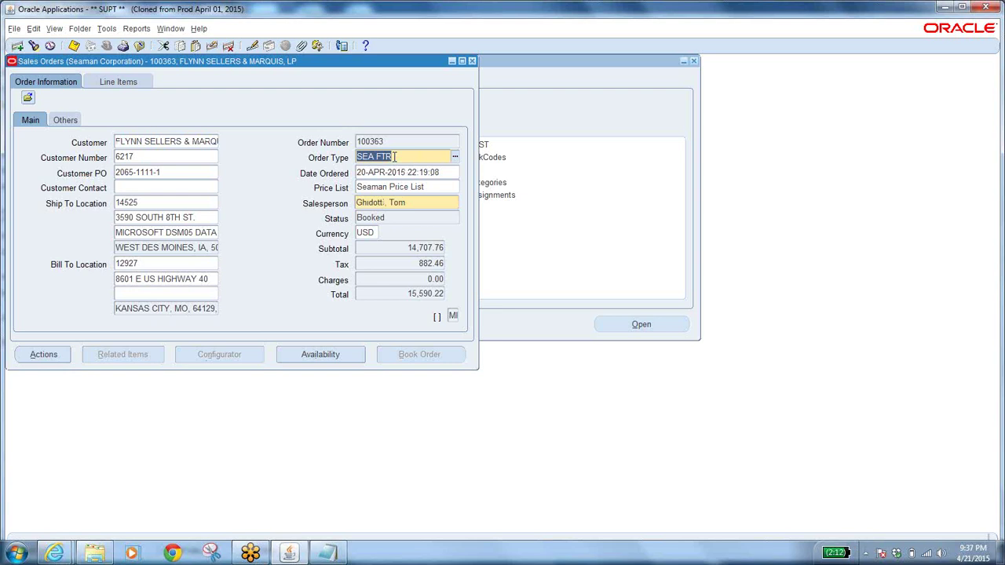
Review the source type and receiving organization of line 1.1 in the line items' shipping details
{"action": "left_click", "coordinate": [116, 81]}
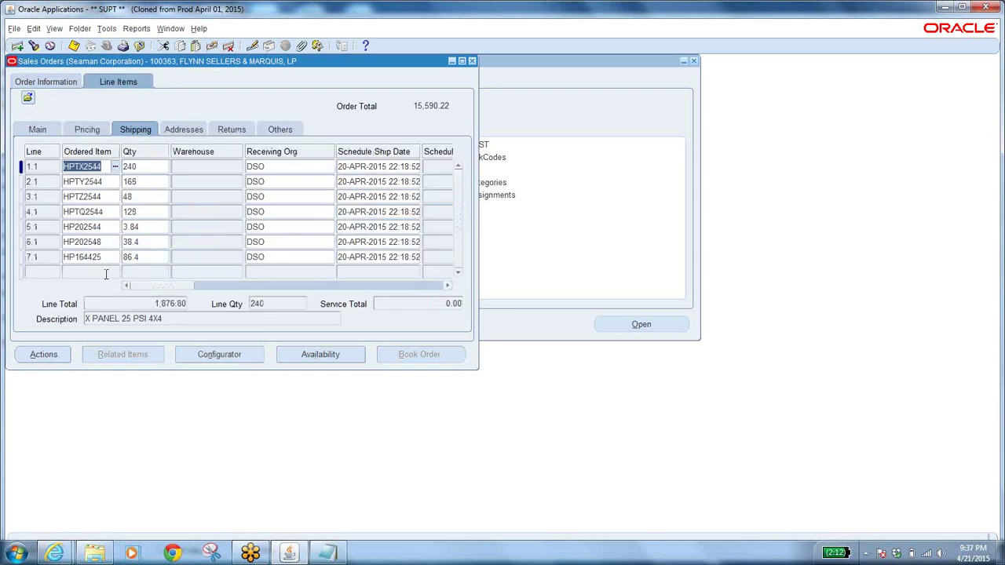
{"action": "left_click_drag", "start_coordinate": [179, 288], "coordinate": [261, 287]}
{"action": "left_click", "coordinate": [341, 166]}
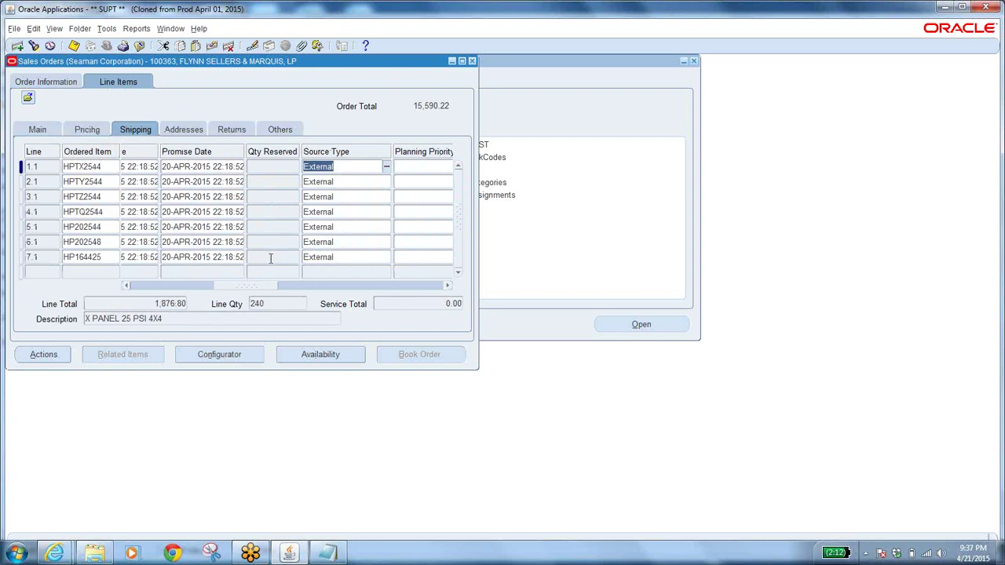
{"action": "left_click_drag", "start_coordinate": [248, 288], "coordinate": [157, 302]}
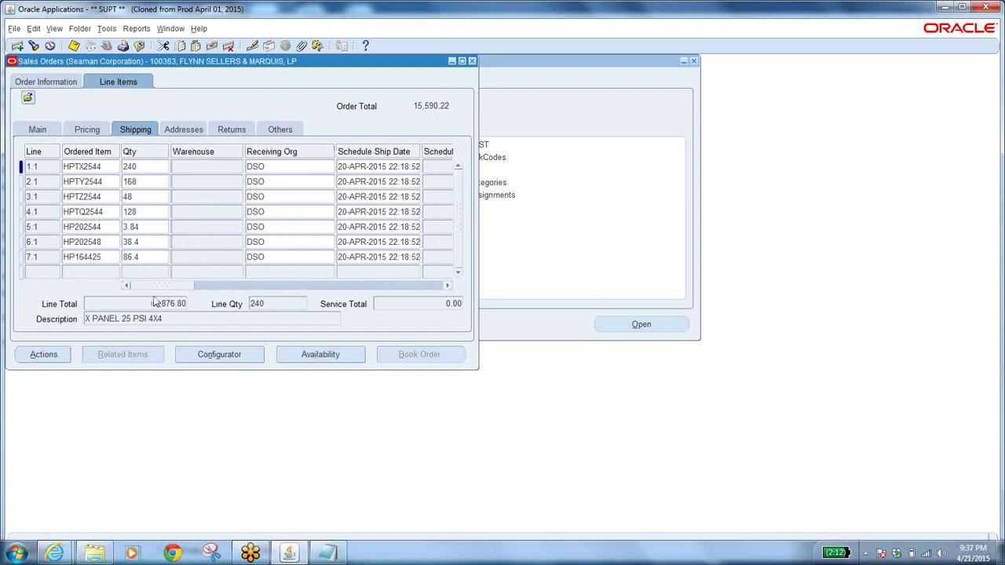
{"action": "left_click", "coordinate": [265, 168]}
Copy the open sales order from its header with the Copy action, making one copy with the default options
{"action": "left_click", "coordinate": [44, 82]}
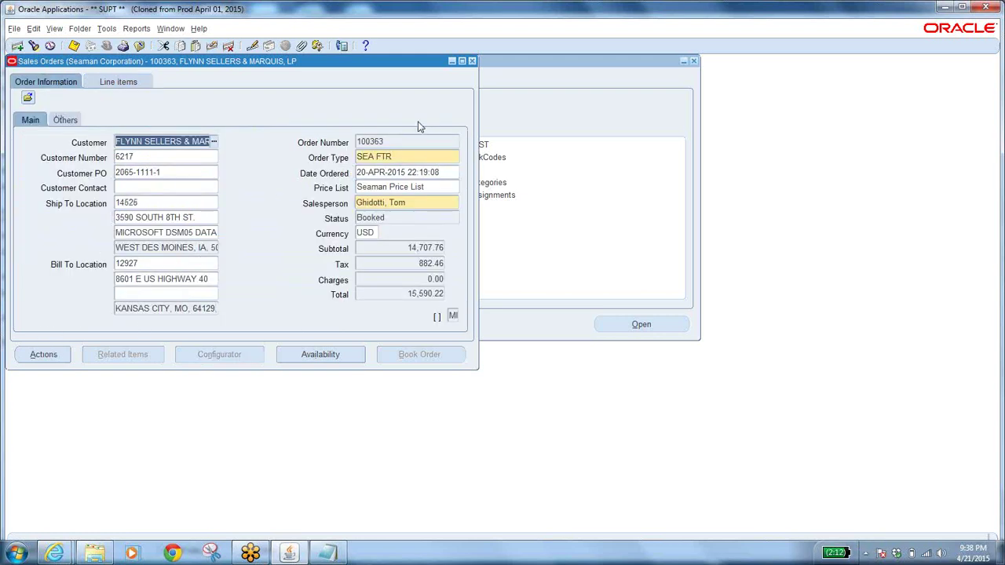
{"action": "left_click", "coordinate": [385, 141]}
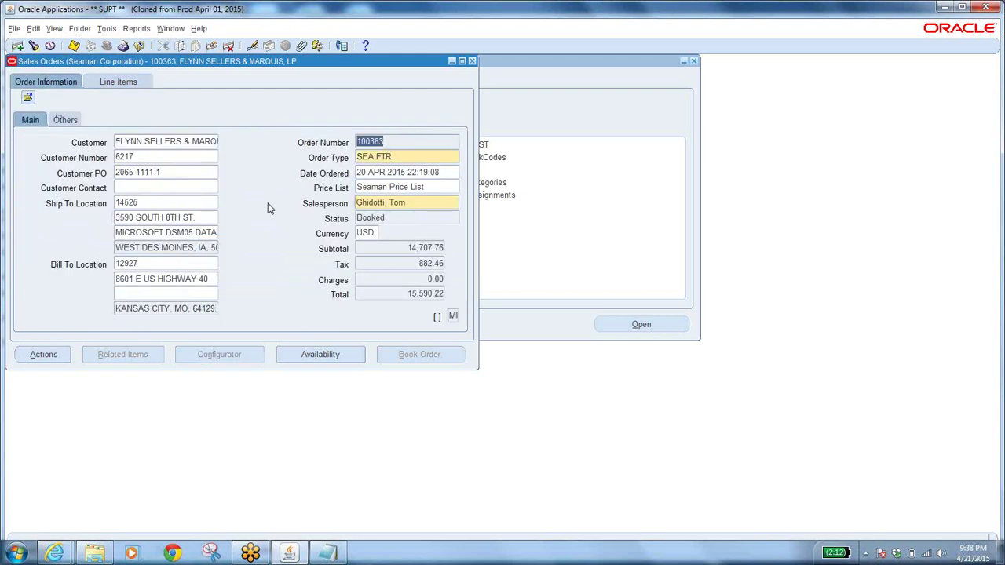
{"action": "left_click", "coordinate": [22, 360]}
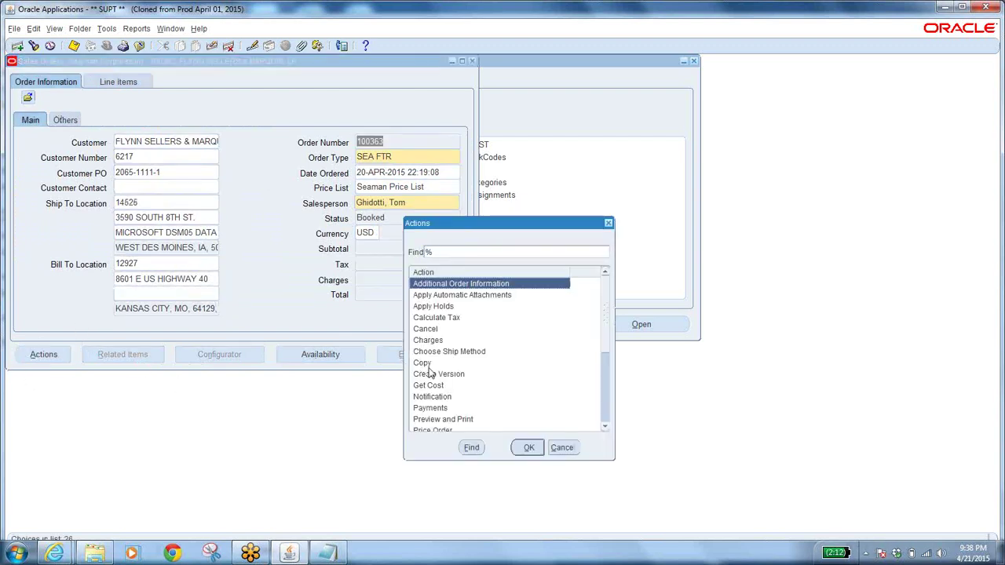
{"action": "left_click", "coordinate": [428, 364]}
{"action": "left_click", "coordinate": [526, 444]}
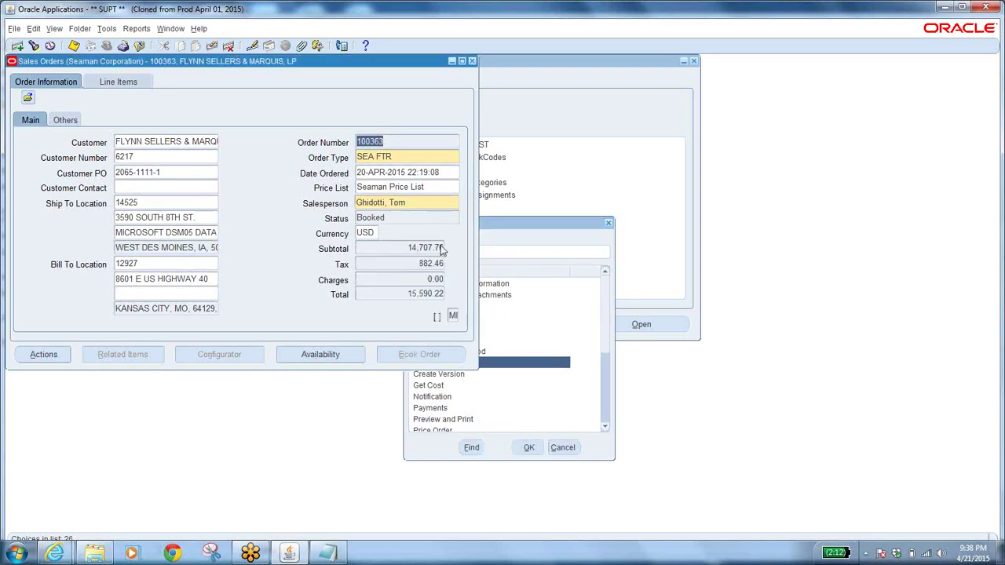
{"action": "left_click", "coordinate": [507, 422]}
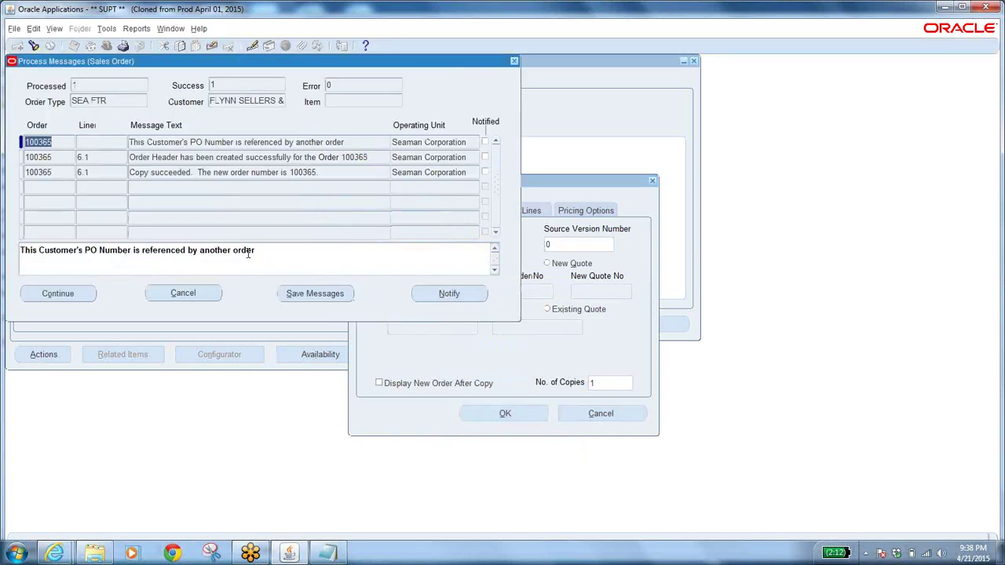
Record the new order's number from the copy message on a new line below the last entry in the "classes trails" notes
{"action": "left_click", "coordinate": [290, 171]}
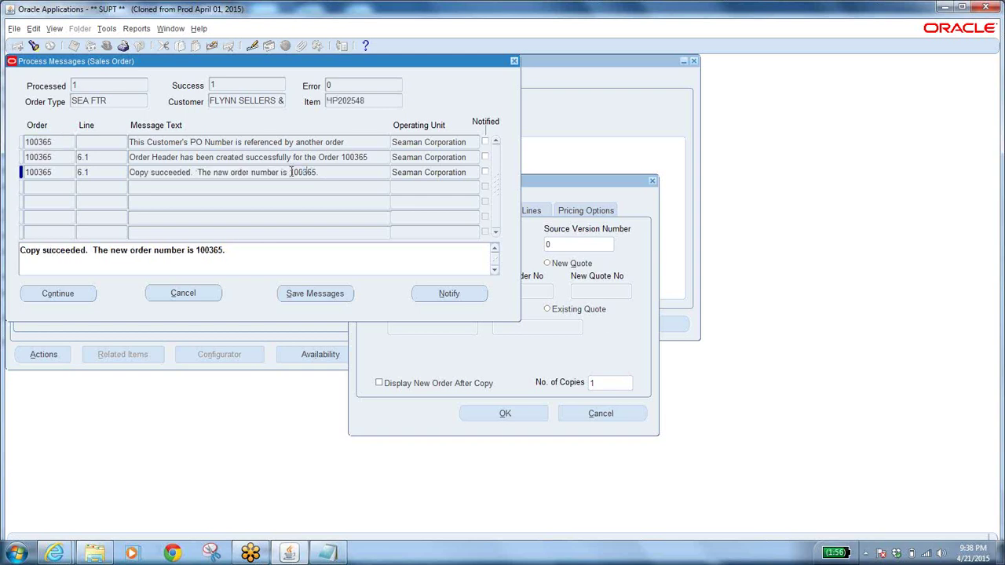
{"action": "left_click_drag", "start_coordinate": [291, 172], "coordinate": [318, 172]}
{"action": "left_click", "coordinate": [329, 553]}
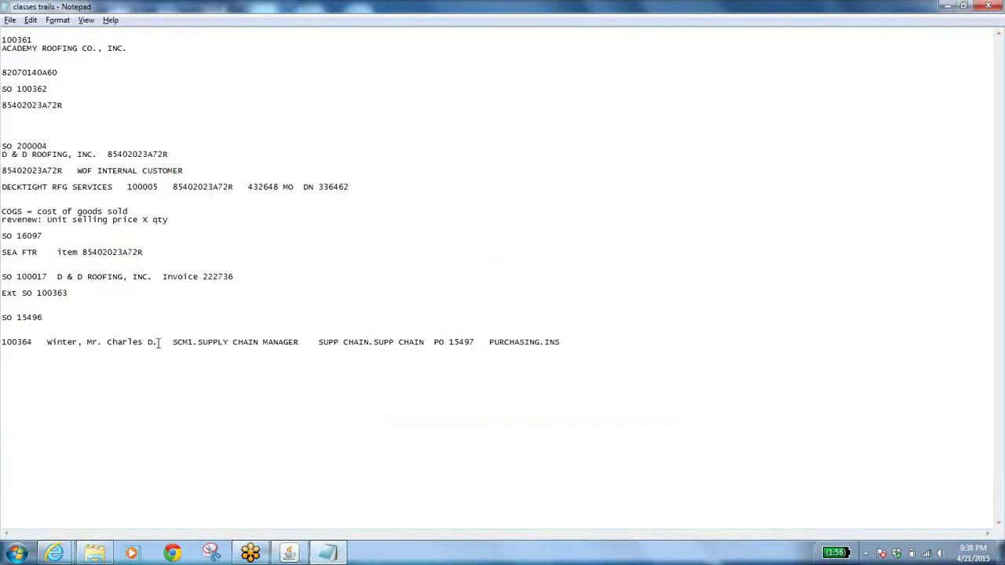
{"action": "left_click", "coordinate": [566, 342]}
{"action": "key", "text": "Return"}
{"action": "type", "text": "100365"}
{"action": "key", "text": "alt+Tab"}
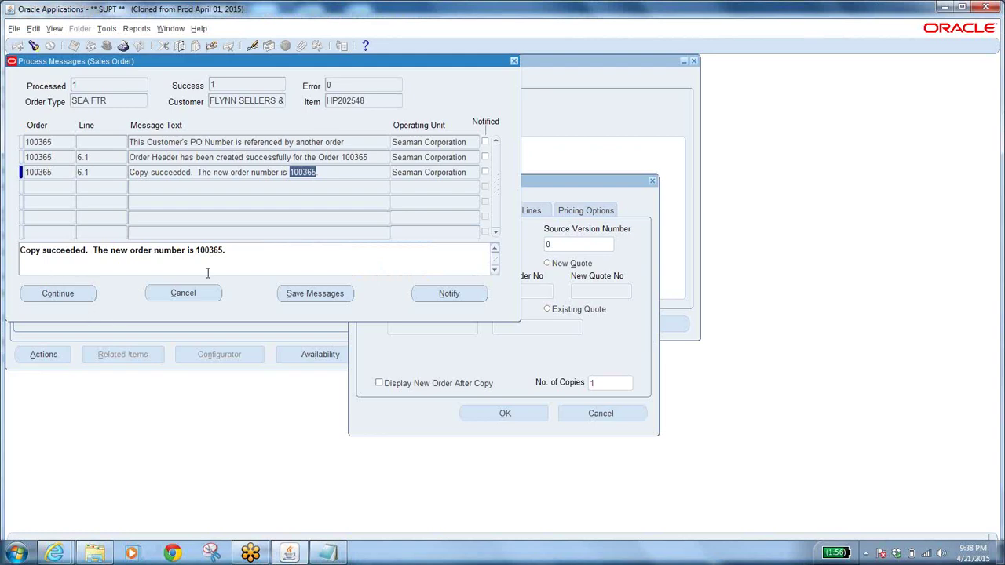
Dismiss the copy messages, query the newly copied order by its order number and check its status
{"action": "left_click", "coordinate": [66, 294]}
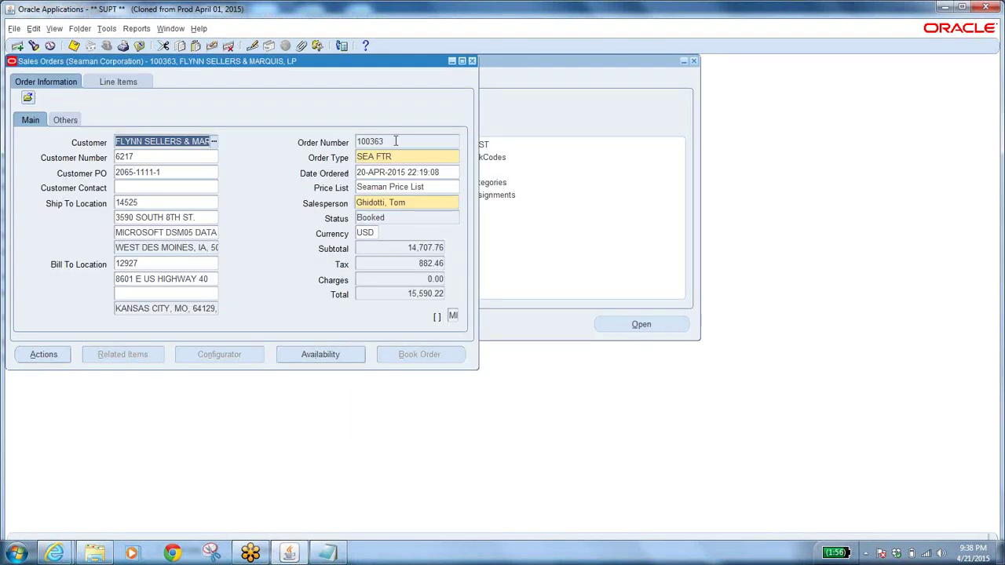
{"action": "left_click", "coordinate": [395, 140]}
{"action": "key", "text": "F11"}
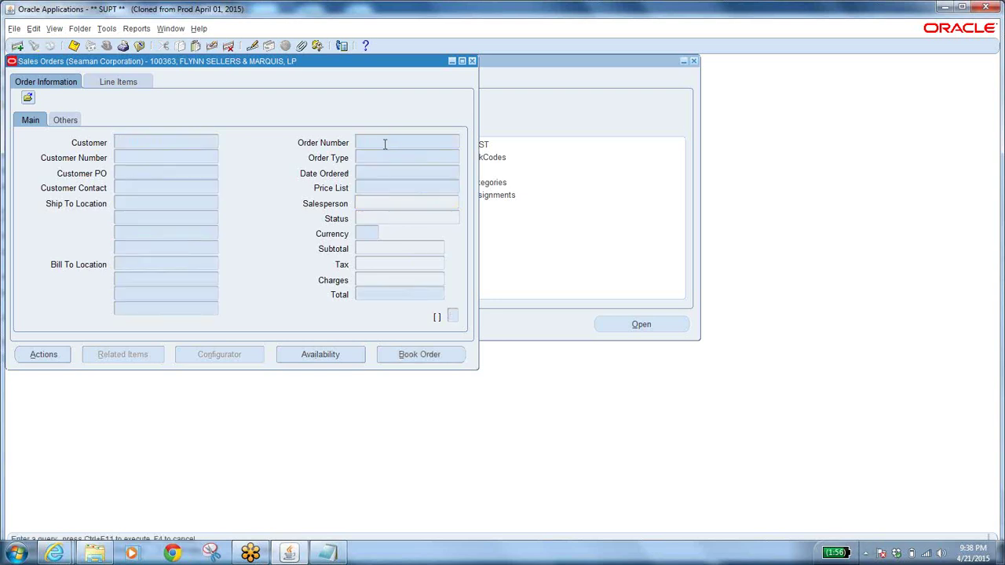
{"action": "type", "text": "100365"}
{"action": "key", "text": "ctrl+F11"}
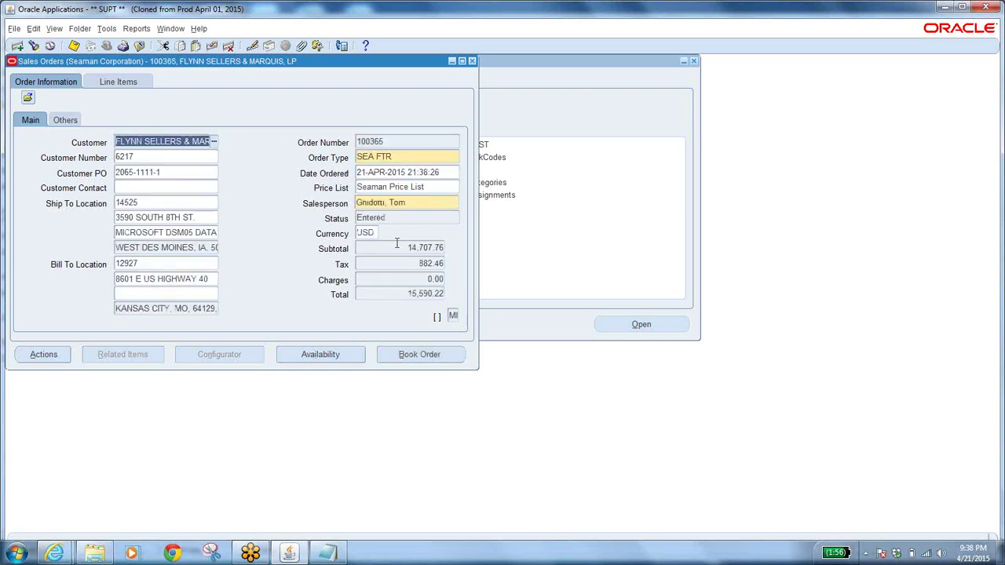
{"action": "left_click", "coordinate": [408, 217]}
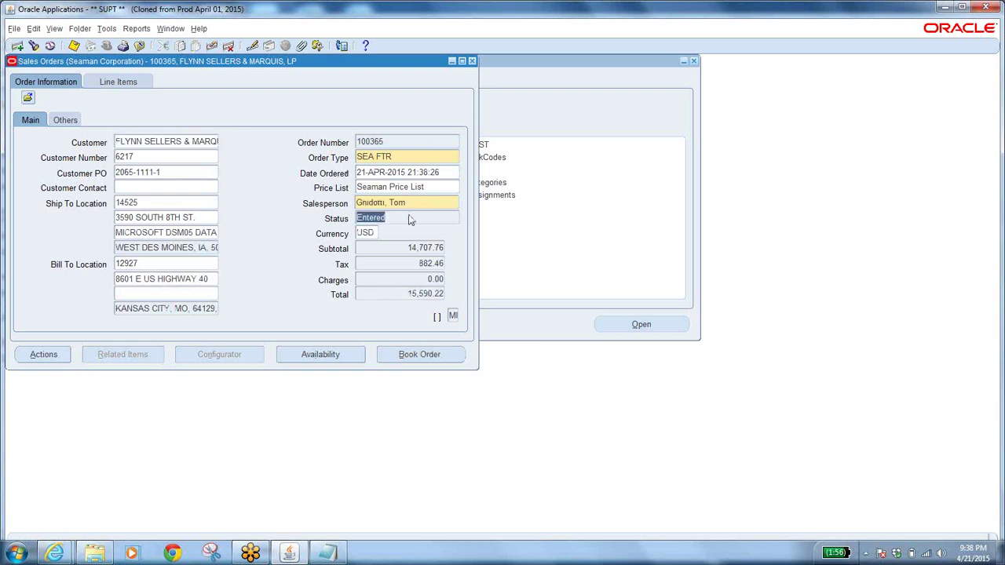
Check the copied order's line items in the shipping details and book the order
{"action": "left_click", "coordinate": [125, 87]}
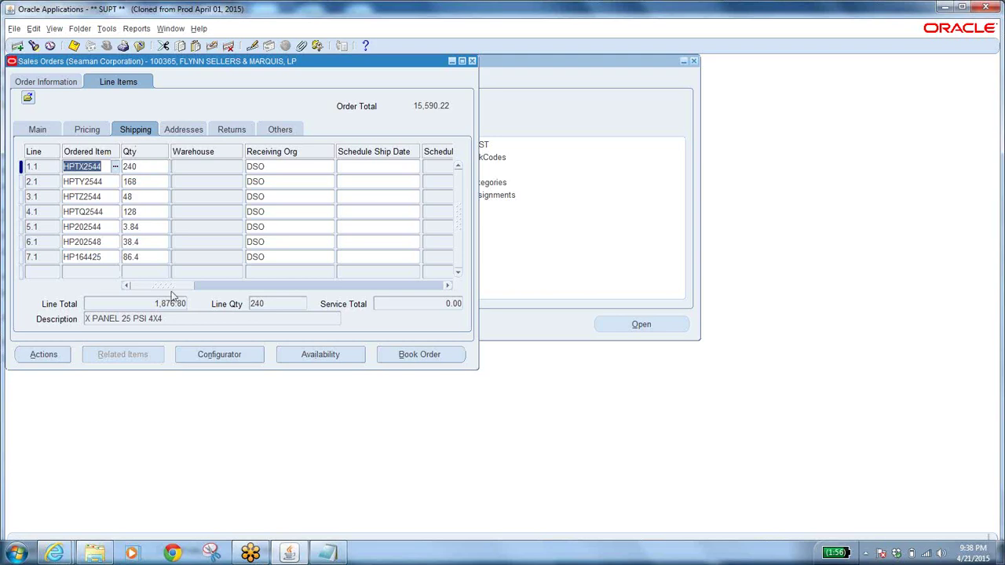
{"action": "left_click_drag", "start_coordinate": [172, 295], "coordinate": [98, 274]}
{"action": "left_click", "coordinate": [405, 358]}
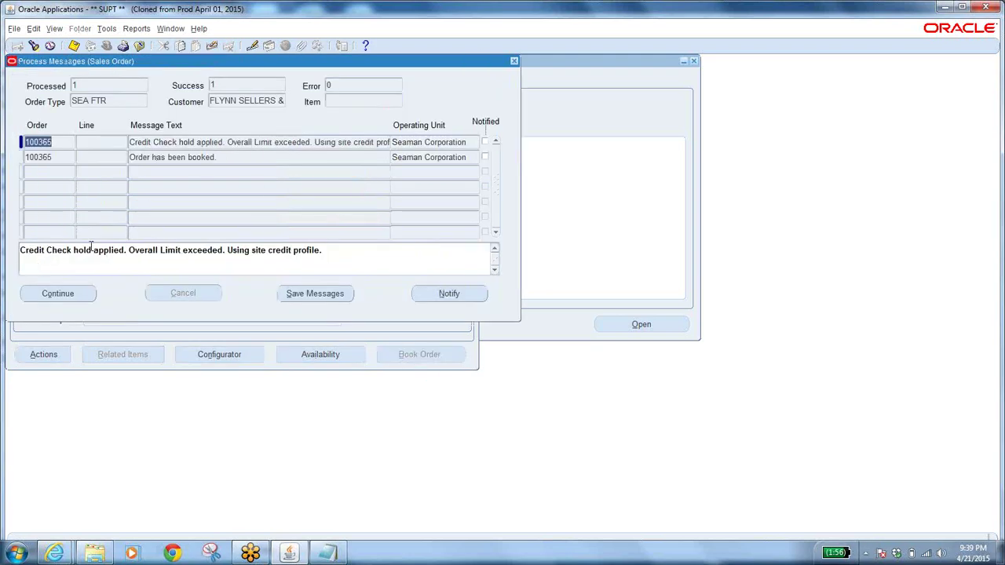
{"action": "left_click", "coordinate": [58, 294]}
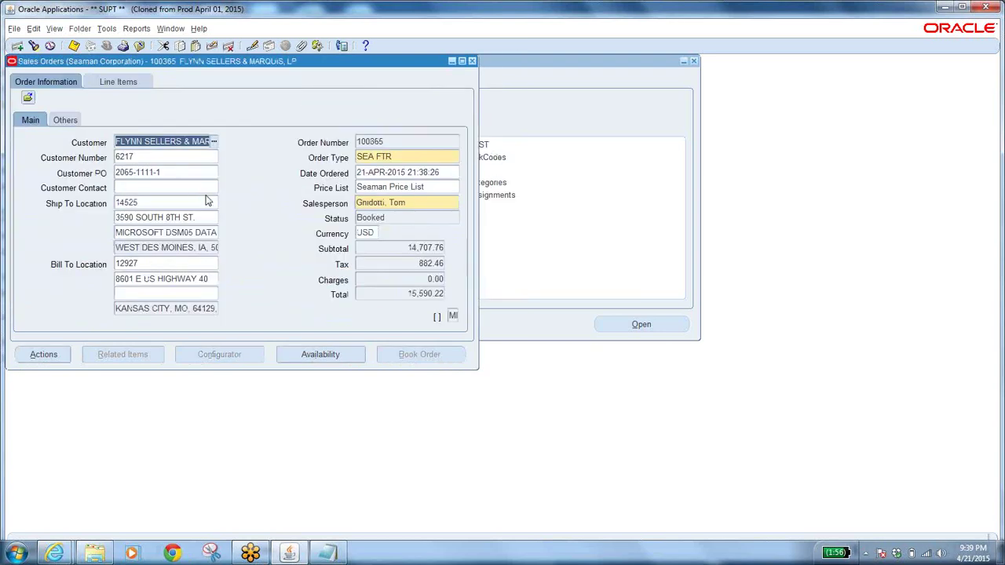
Start the Release Holds action for the booked order
{"action": "left_click", "coordinate": [44, 354]}
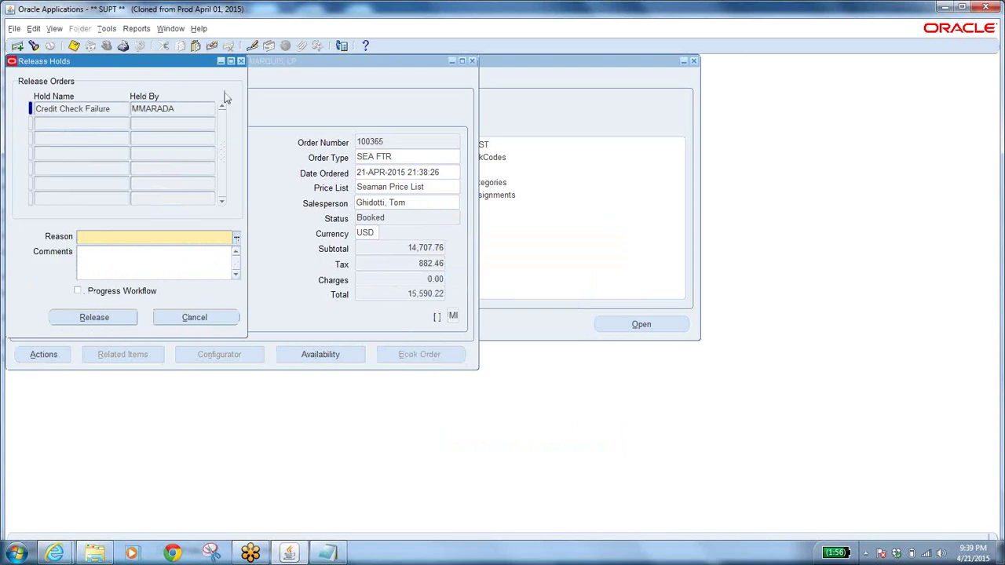
{"action": "left_click", "coordinate": [193, 317]}
{"action": "left_click", "coordinate": [45, 358]}
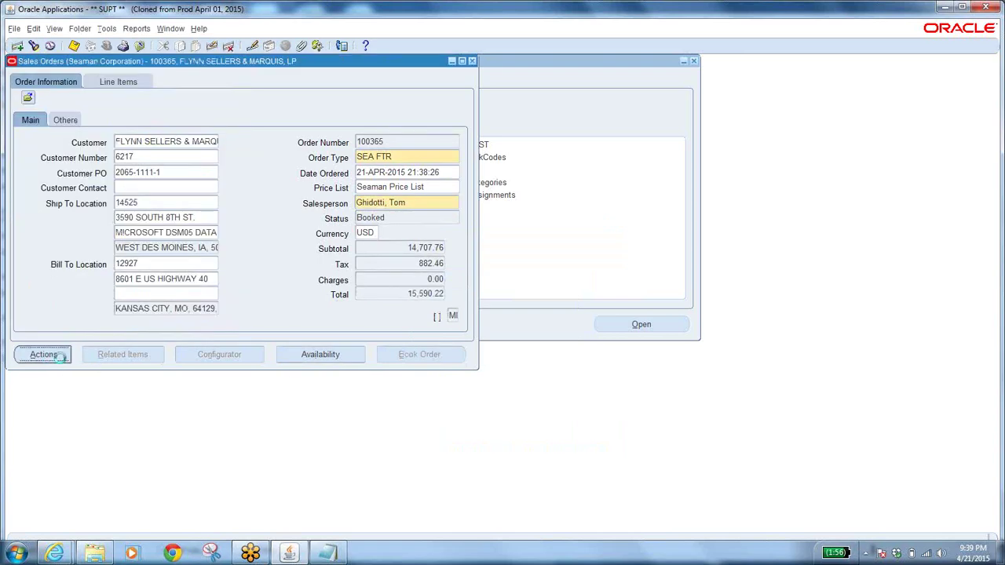
{"action": "scroll", "coordinate": [603, 330], "scroll_direction": "down", "scroll_amount": 2}
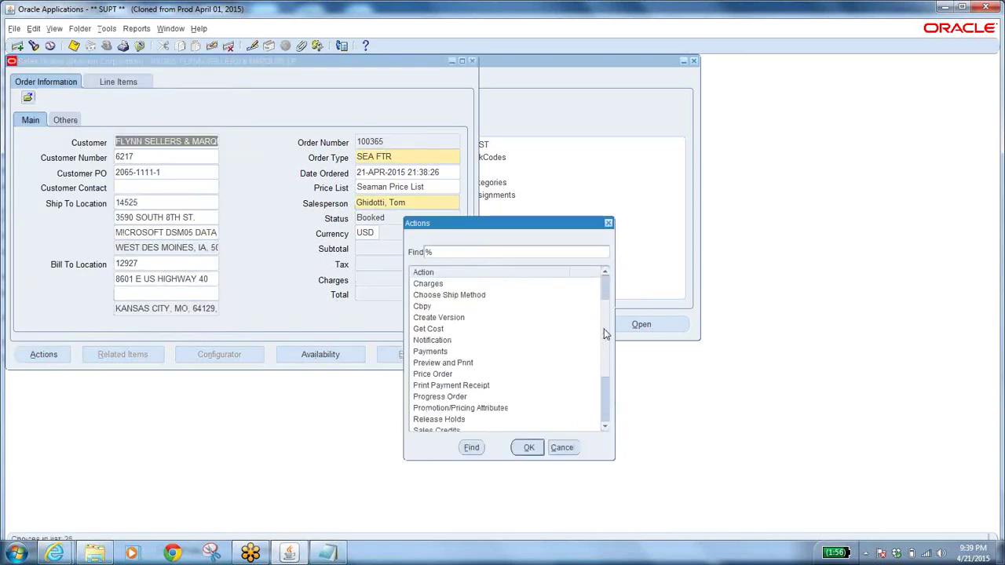
{"action": "left_click", "coordinate": [448, 404]}
{"action": "left_click", "coordinate": [444, 397]}
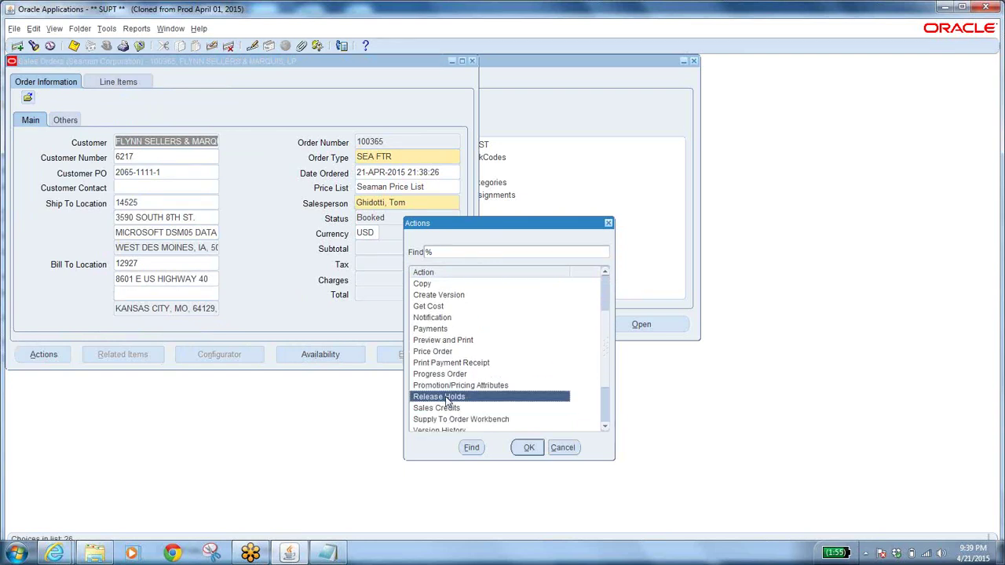
{"action": "left_click", "coordinate": [520, 449]}
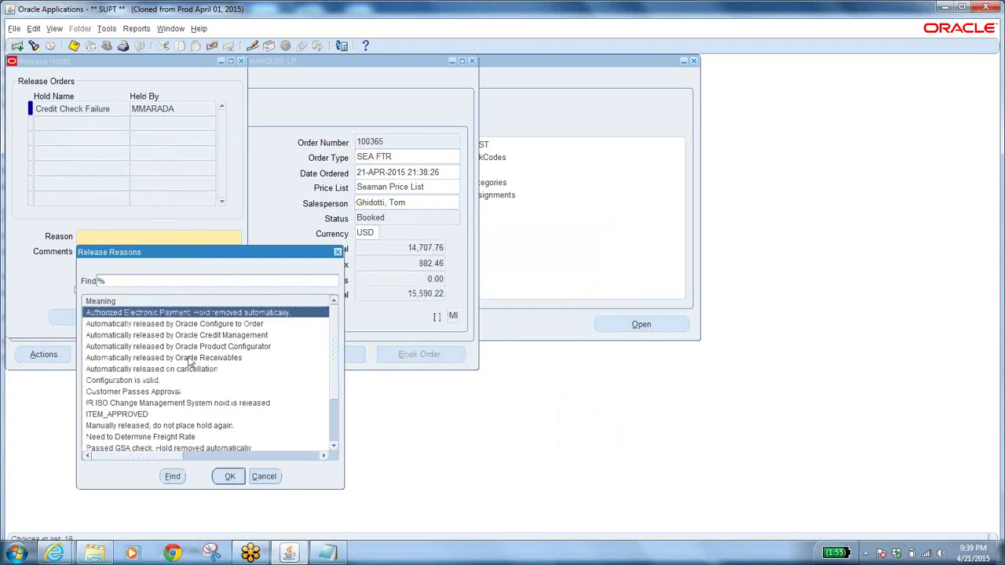
Release the Credit Check Failure hold with the reason "Configuration is valid.", the comment "OK" and Progress Workflow enabled
{"action": "left_click", "coordinate": [147, 380]}
{"action": "left_click", "coordinate": [226, 480]}
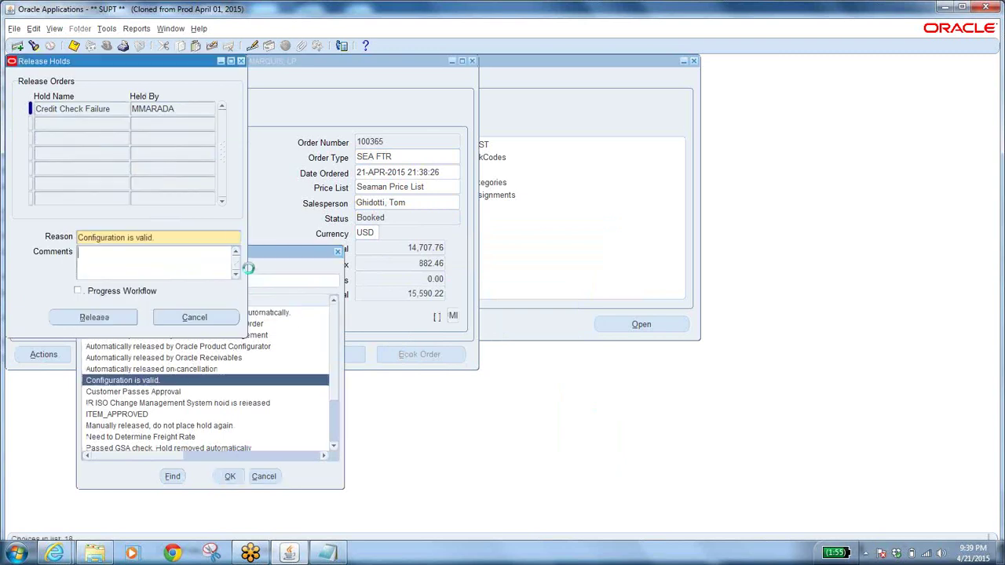
{"action": "left_click", "coordinate": [149, 271]}
{"action": "type", "text": "OK"}
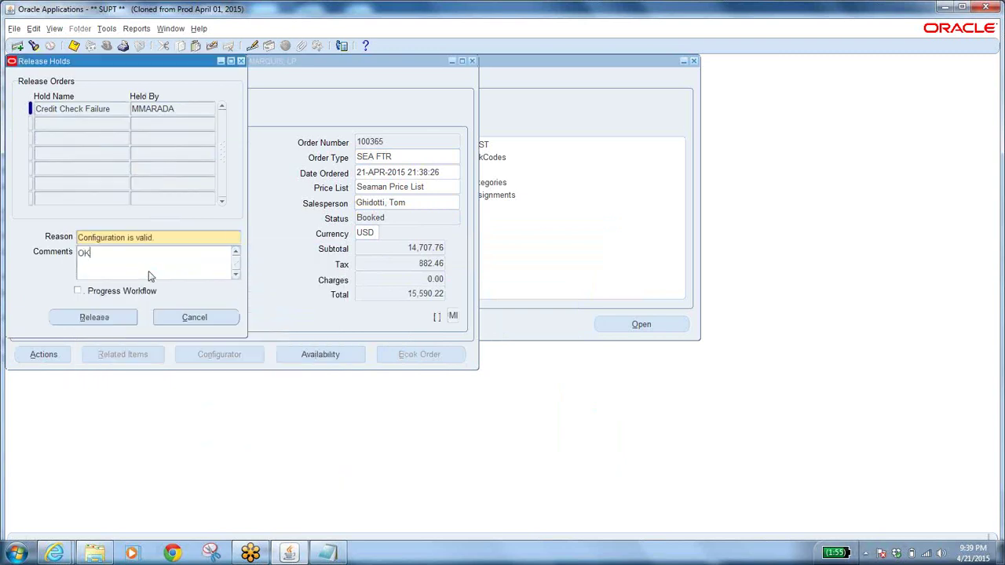
{"action": "left_click", "coordinate": [79, 292]}
{"action": "left_click", "coordinate": [93, 317]}
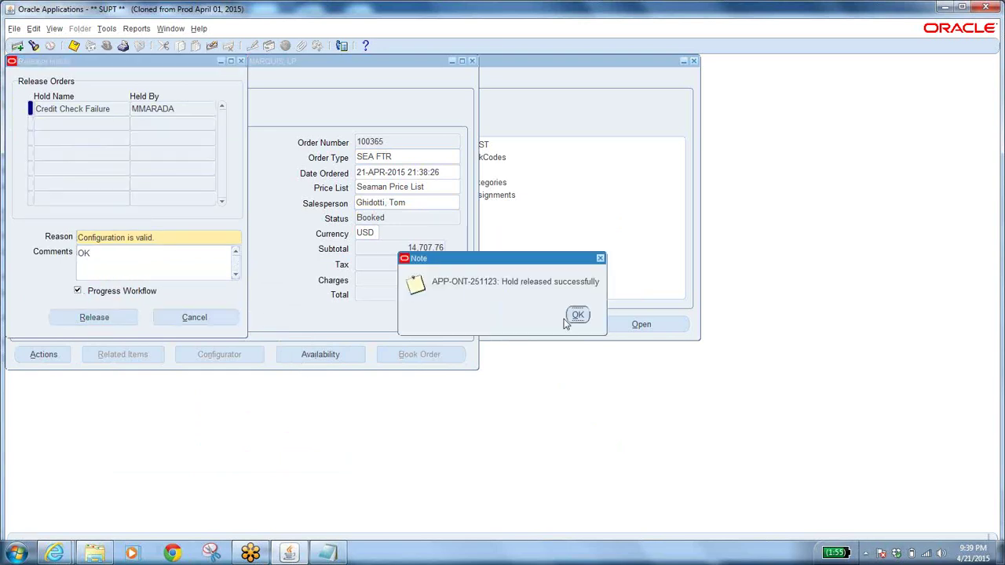
{"action": "left_click", "coordinate": [578, 317]}
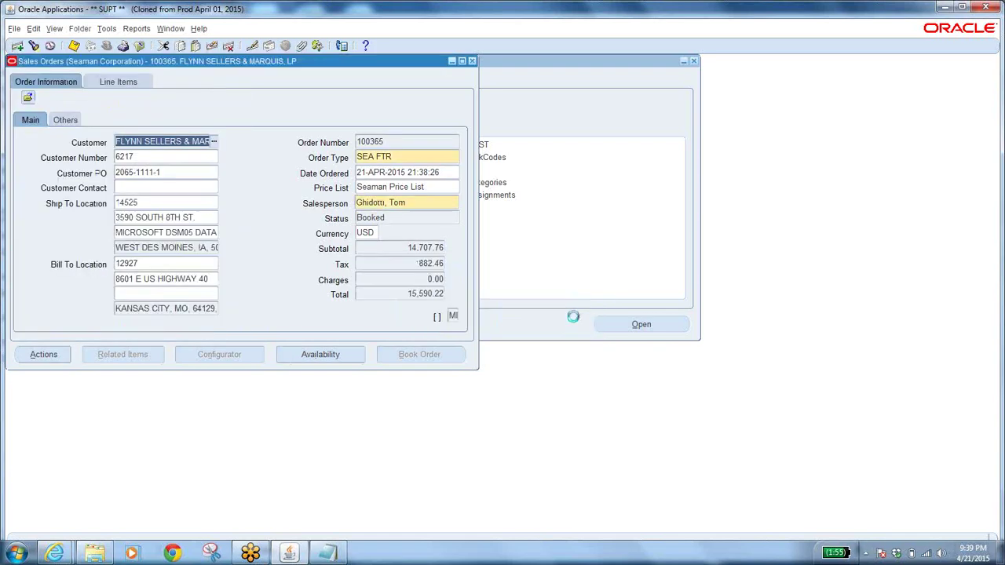
Examine the status of line 1.1 in the main line item details and requery the order lines
{"action": "left_click", "coordinate": [124, 85]}
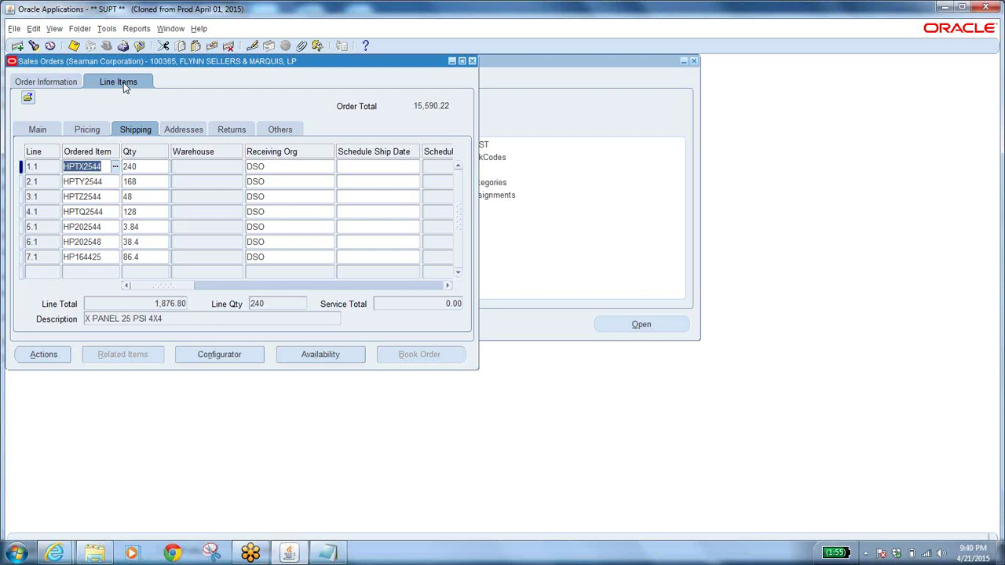
{"action": "left_click", "coordinate": [37, 129]}
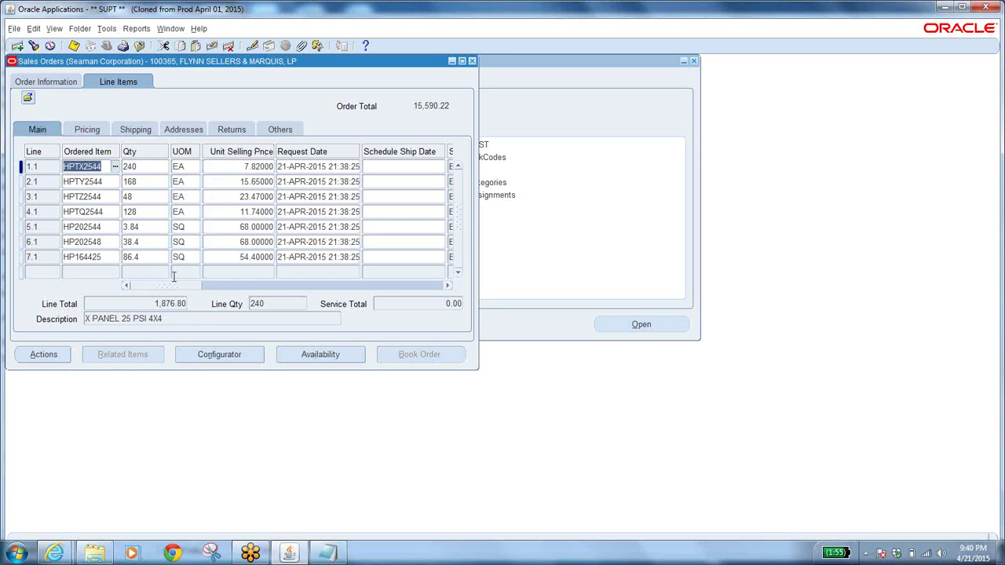
{"action": "left_click_drag", "start_coordinate": [175, 290], "coordinate": [203, 290]}
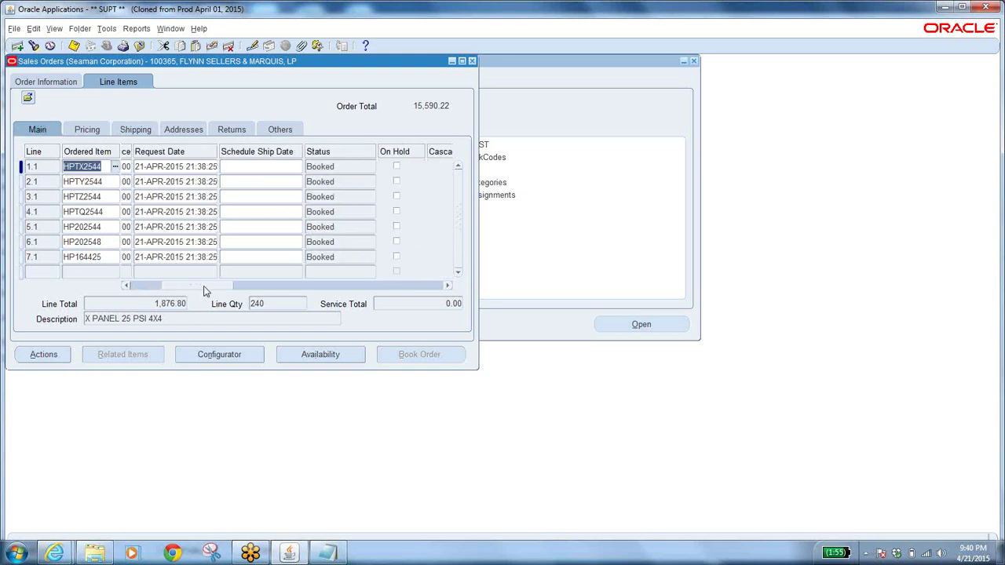
{"action": "left_click", "coordinate": [336, 167]}
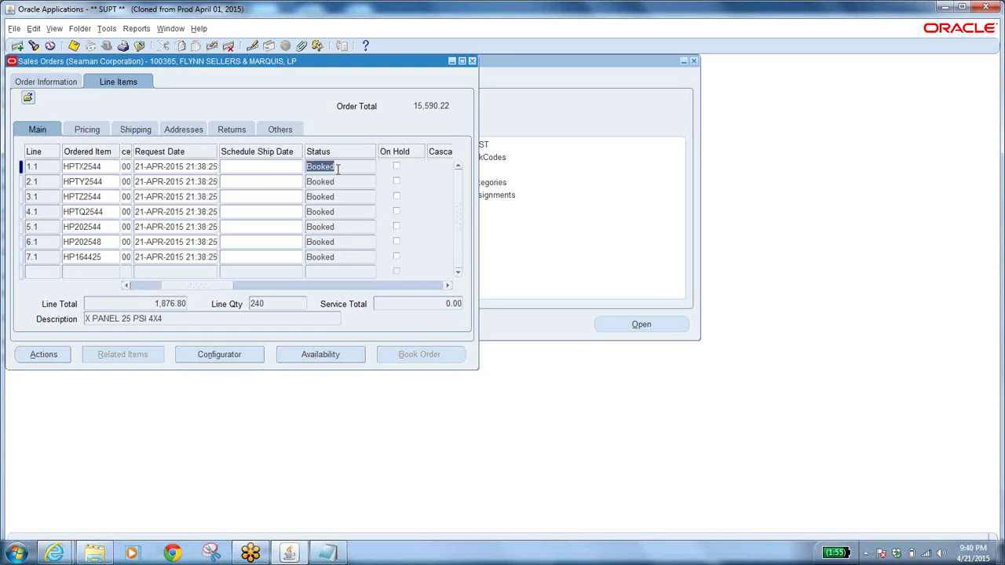
{"action": "key", "text": "F11"}
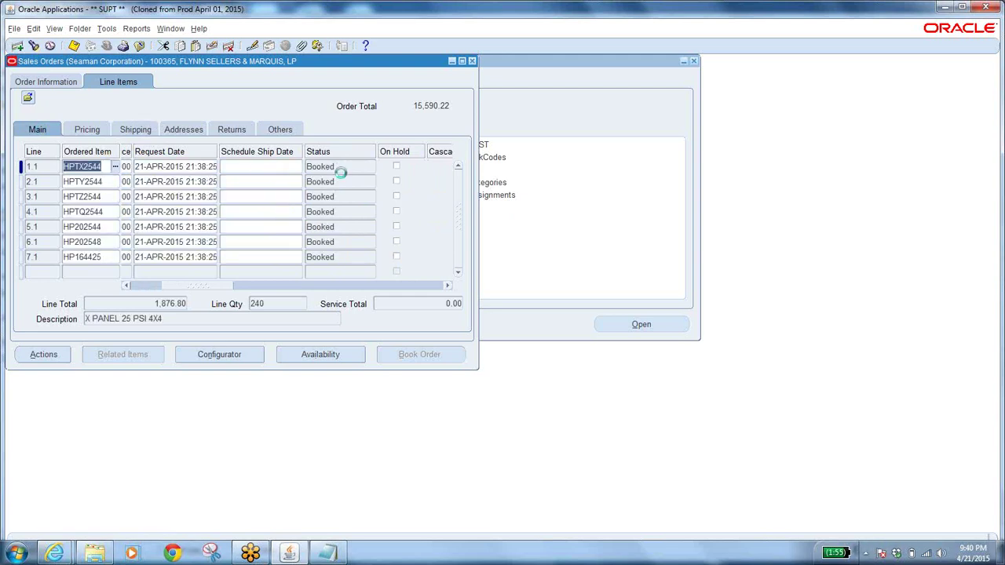
Return to the booked order's header information and launch its Supply To Order Workbench action
{"action": "left_click", "coordinate": [341, 168]}
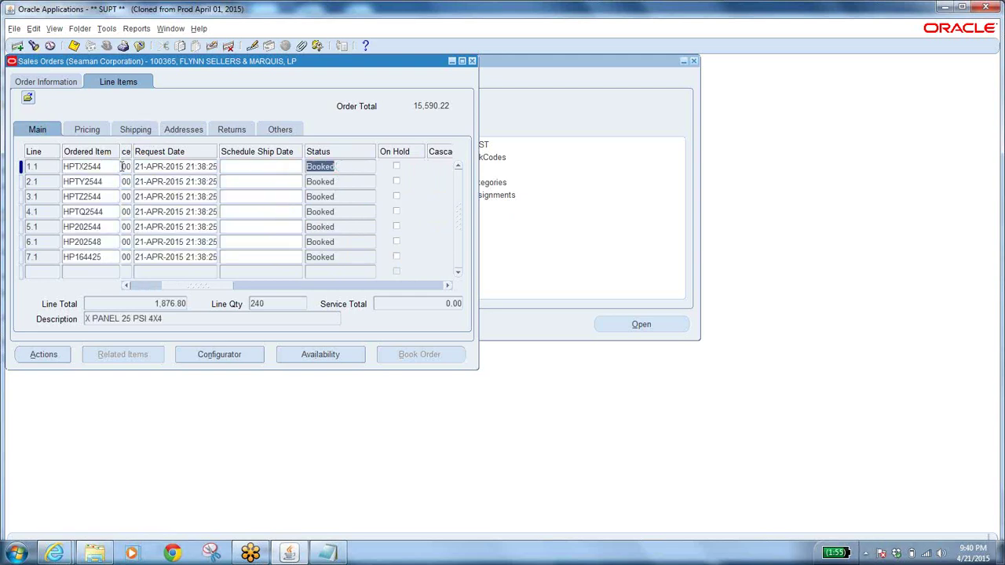
{"action": "left_click", "coordinate": [63, 83]}
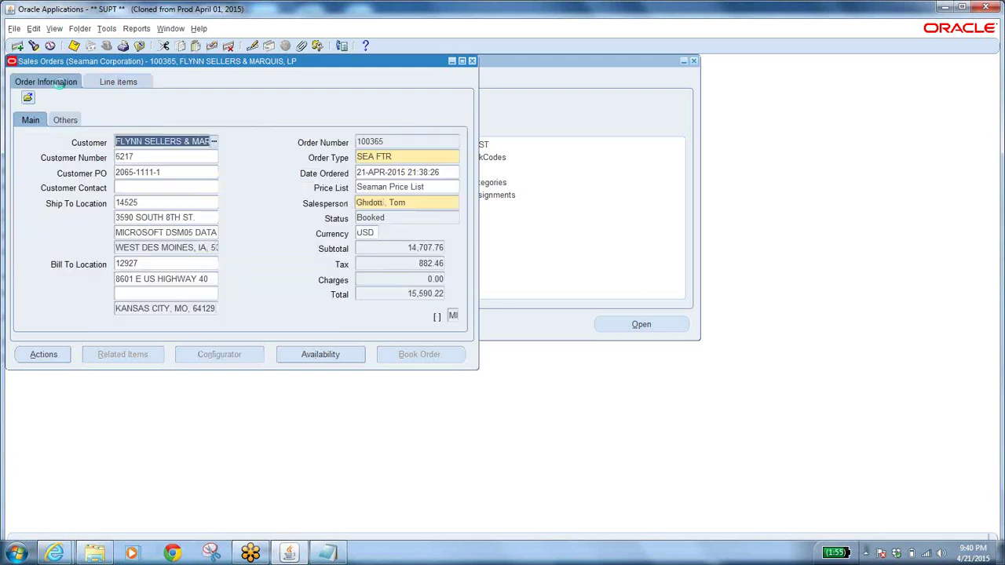
{"action": "left_click", "coordinate": [44, 355]}
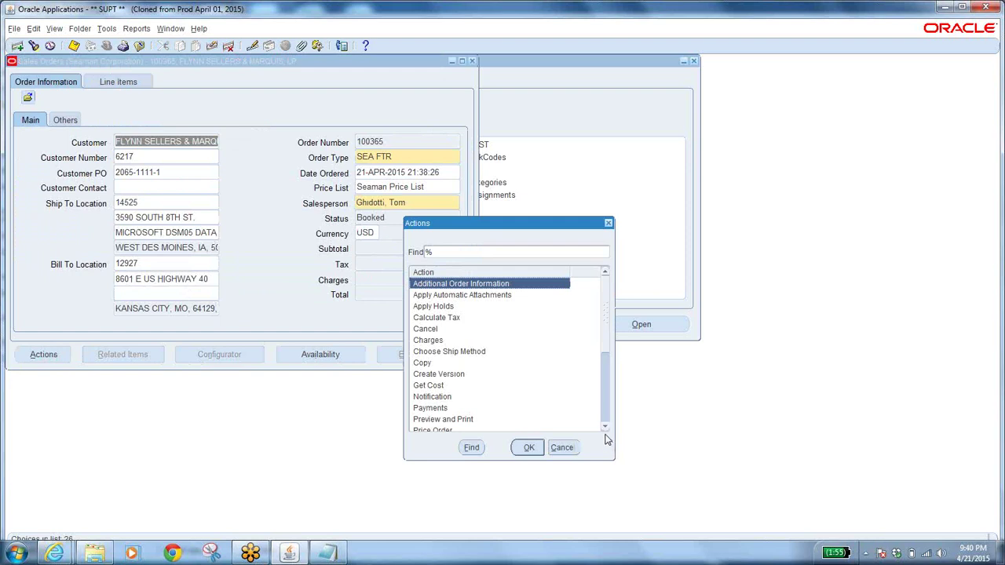
{"action": "left_click", "coordinate": [606, 431]}
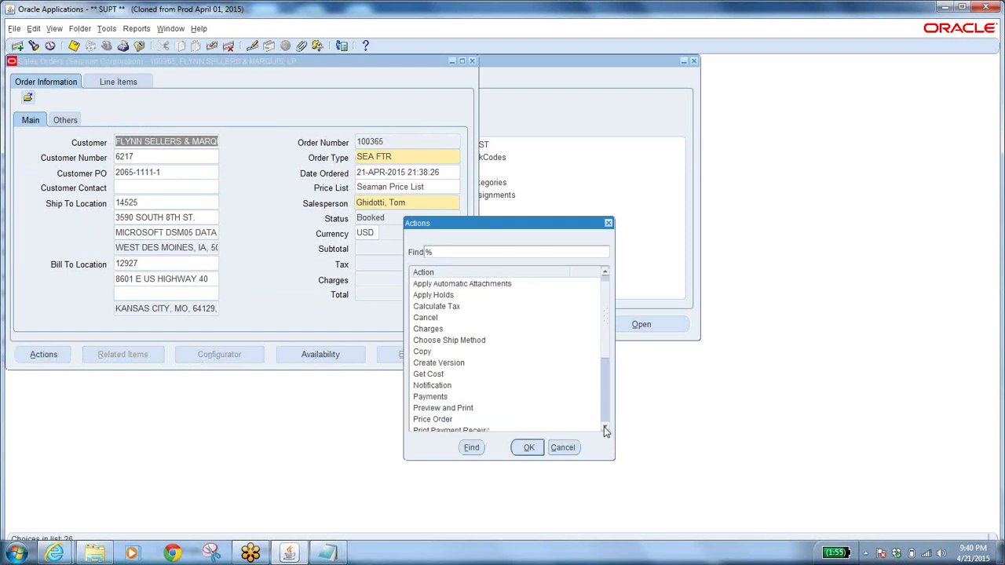
{"action": "left_click", "coordinate": [605, 431]}
{"action": "left_click", "coordinate": [605, 431]}
{"action": "left_click", "coordinate": [605, 431]}
{"action": "left_click", "coordinate": [605, 431]}
{"action": "left_click", "coordinate": [605, 431]}
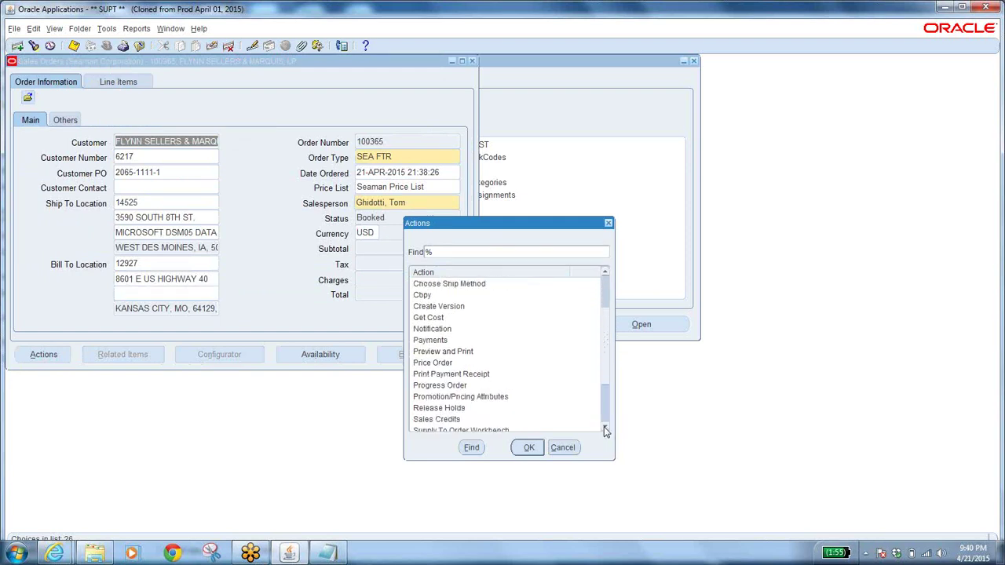
{"action": "left_click", "coordinate": [605, 431]}
{"action": "left_click", "coordinate": [606, 431]}
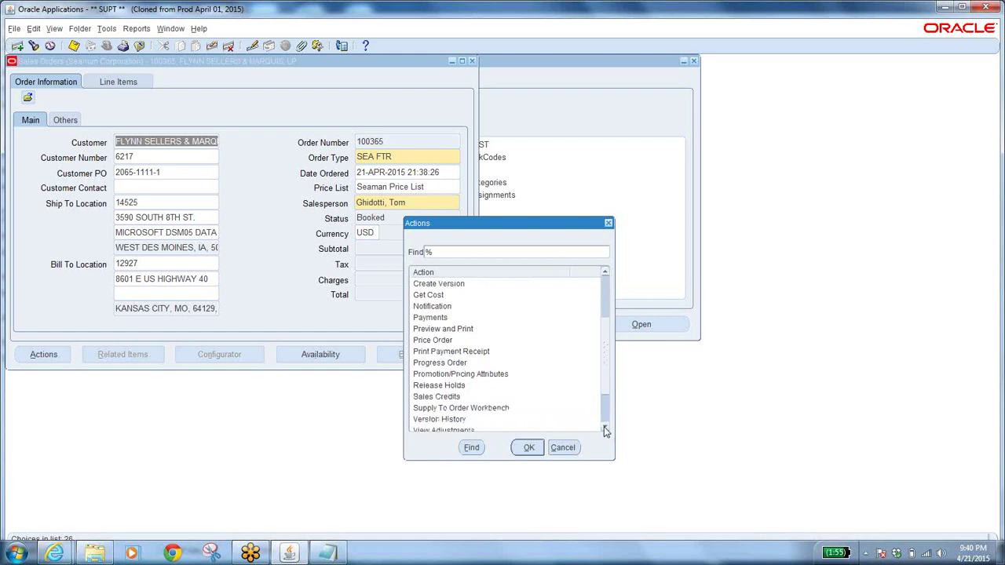
{"action": "left_click", "coordinate": [462, 408]}
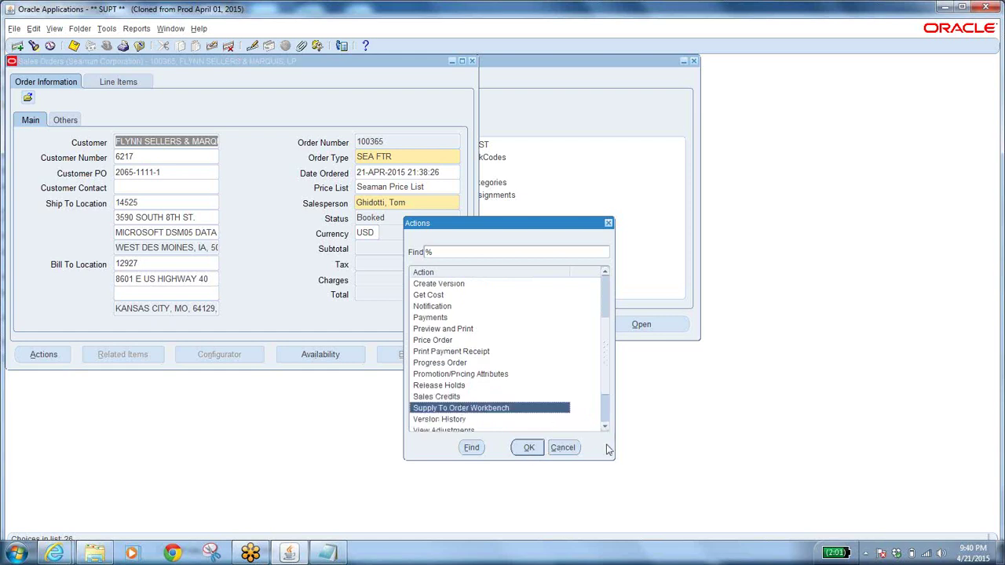
{"action": "left_click", "coordinate": [521, 449]}
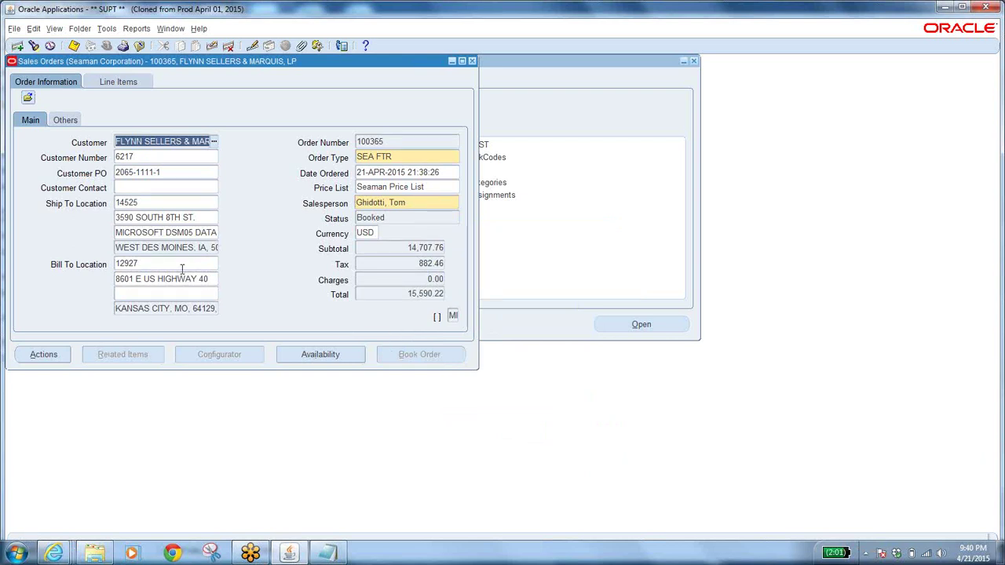
{"action": "left_click", "coordinate": [53, 356]}
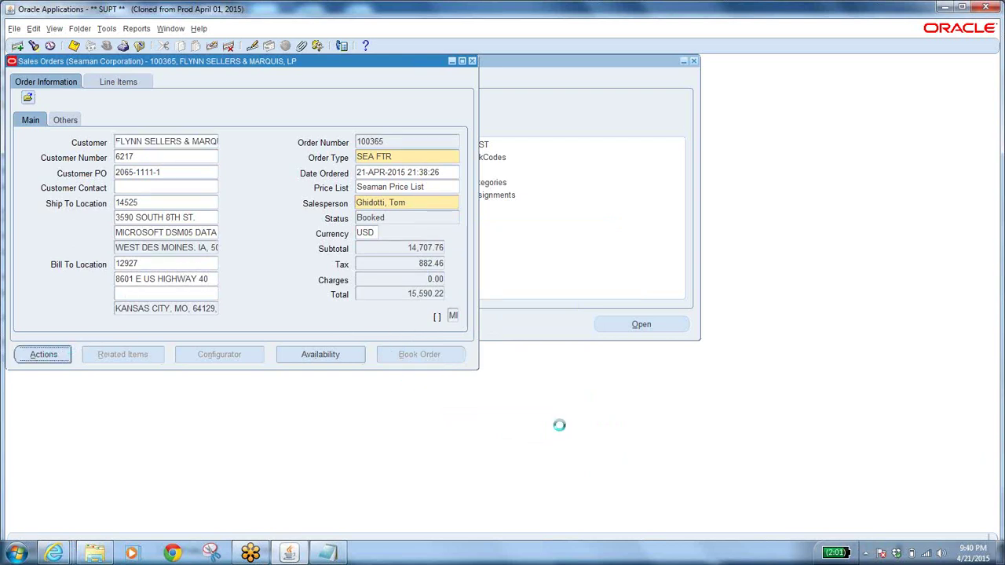
{"action": "scroll", "coordinate": [606, 431], "scroll_direction": "down", "scroll_amount": 10}
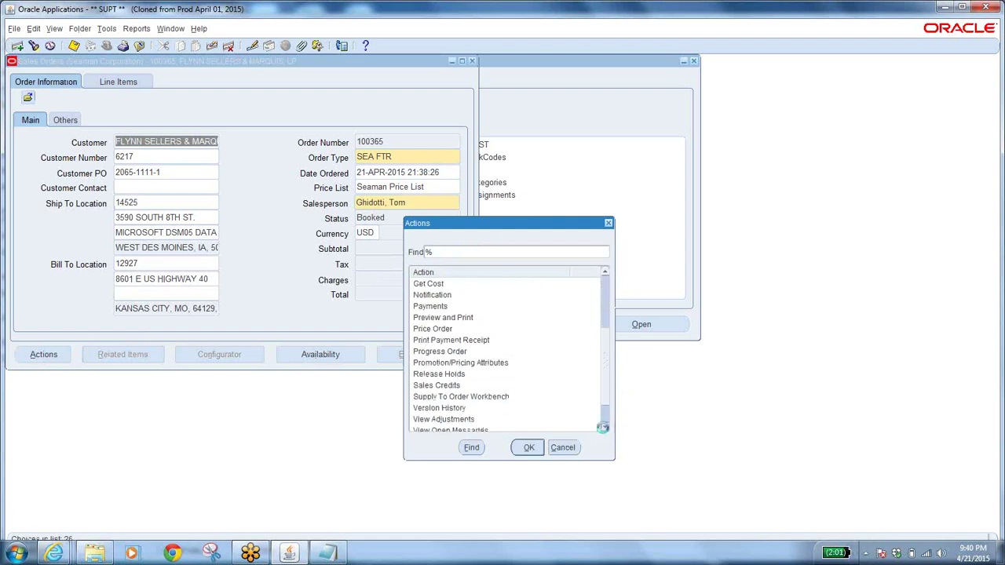
{"action": "scroll", "coordinate": [605, 431], "scroll_direction": "down", "scroll_amount": 4}
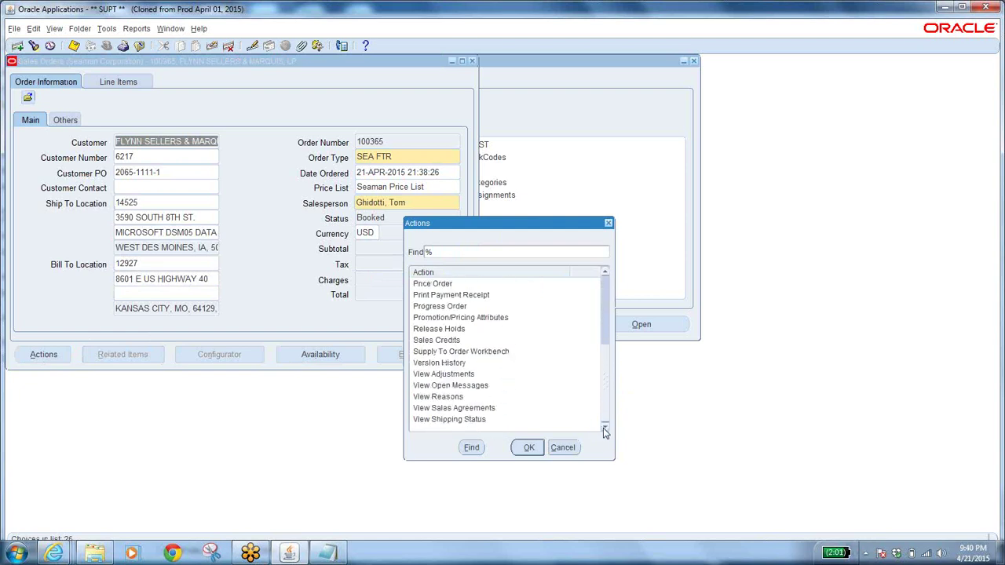
{"action": "left_click", "coordinate": [569, 448]}
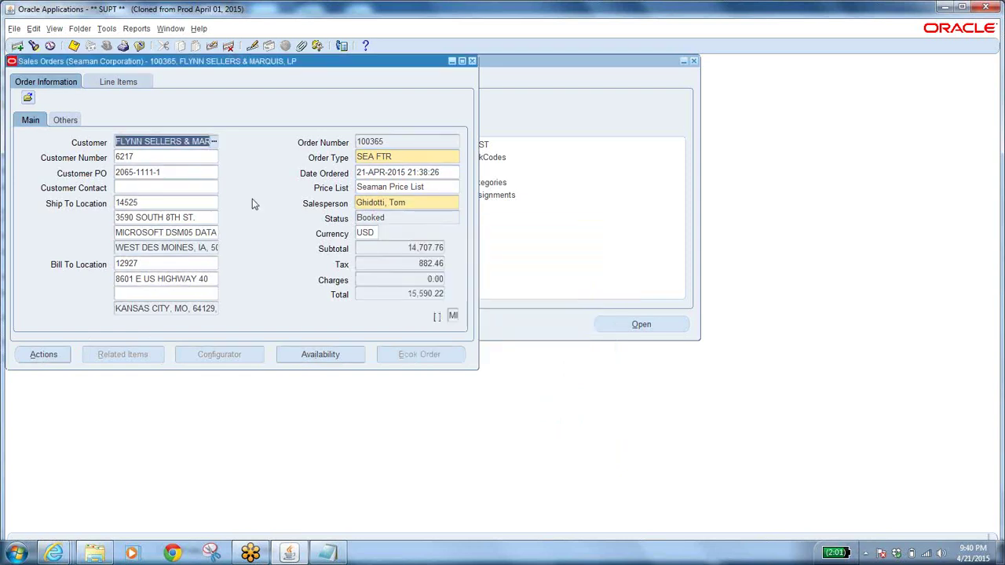
Reopen the Sales Orders form and query the booked order by its order number
{"action": "left_click", "coordinate": [401, 145]}
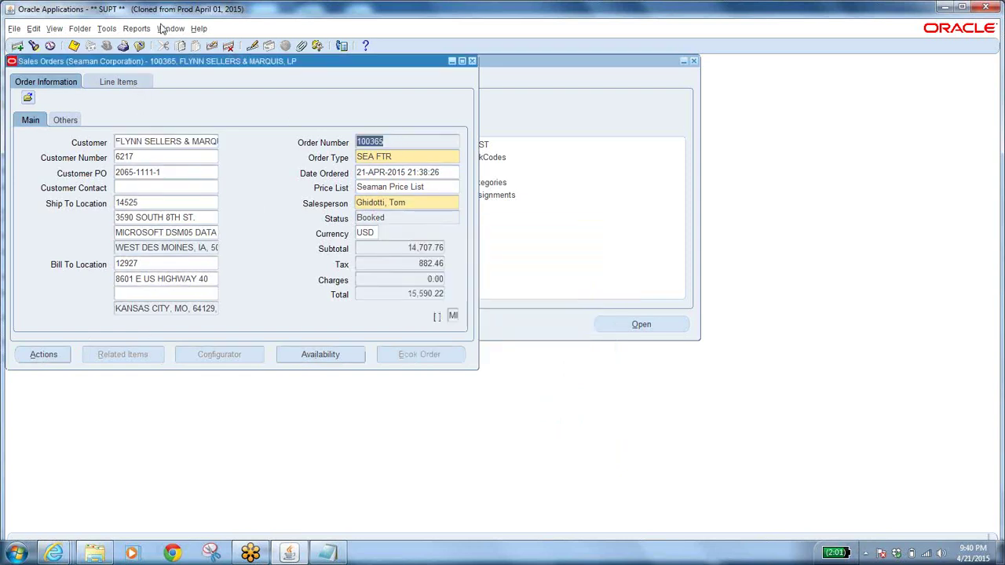
{"action": "left_click", "coordinate": [139, 45]}
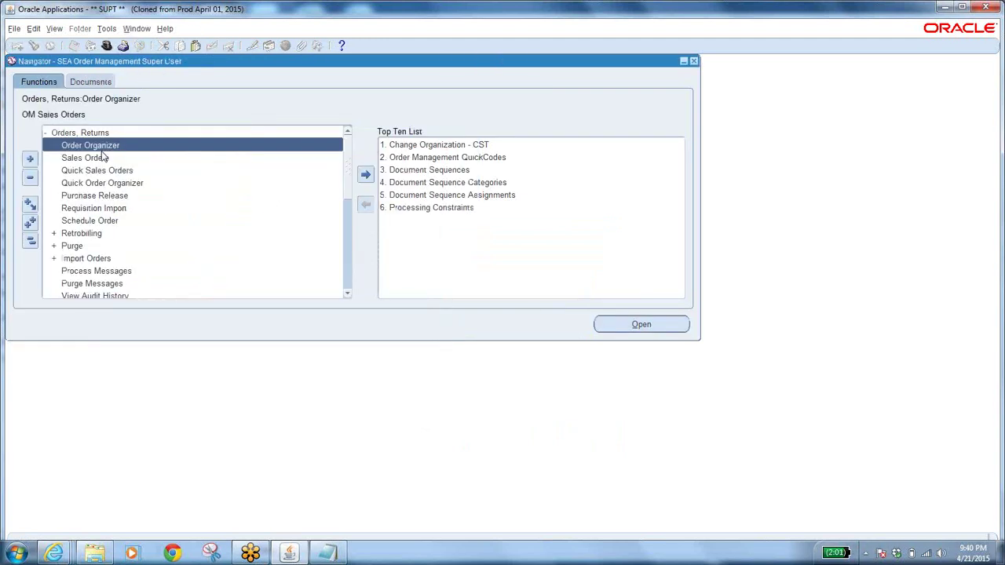
{"action": "double_click", "coordinate": [87, 158]}
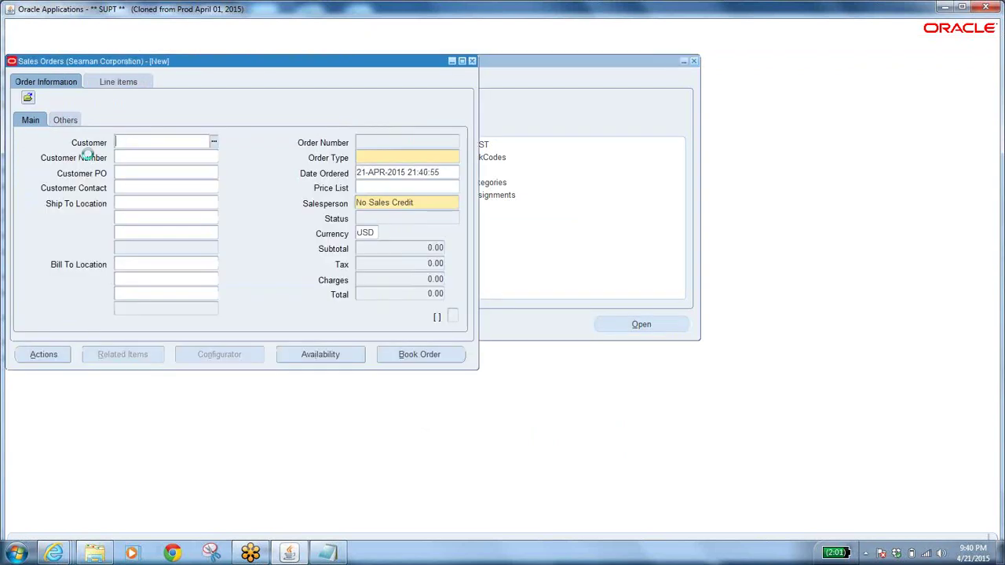
{"action": "key", "text": "F11"}
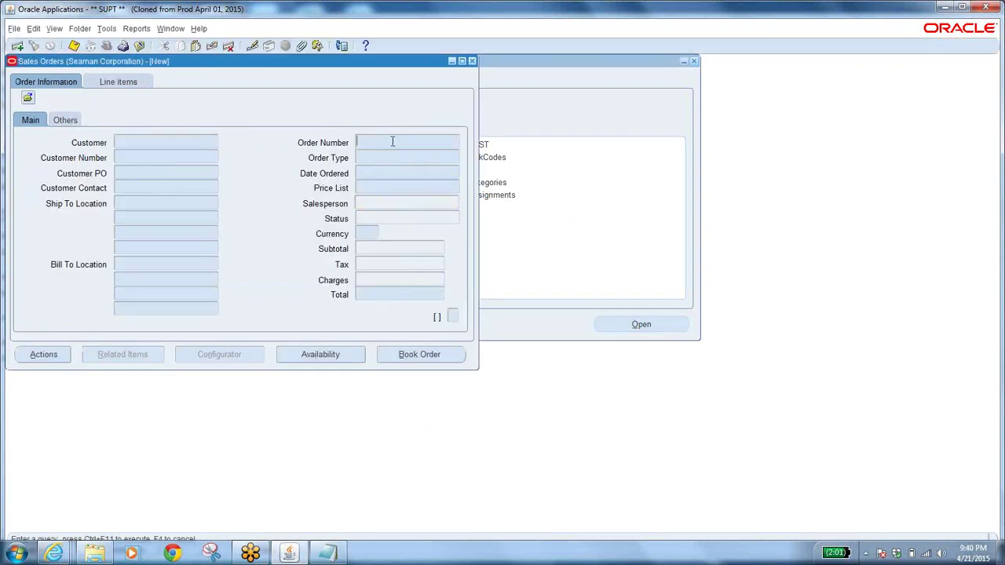
{"action": "type", "text": "100365"}
{"action": "key", "text": "ctrl+F11"}
Examine the status of the requeried order's lines in the main line item details
{"action": "left_click", "coordinate": [120, 81]}
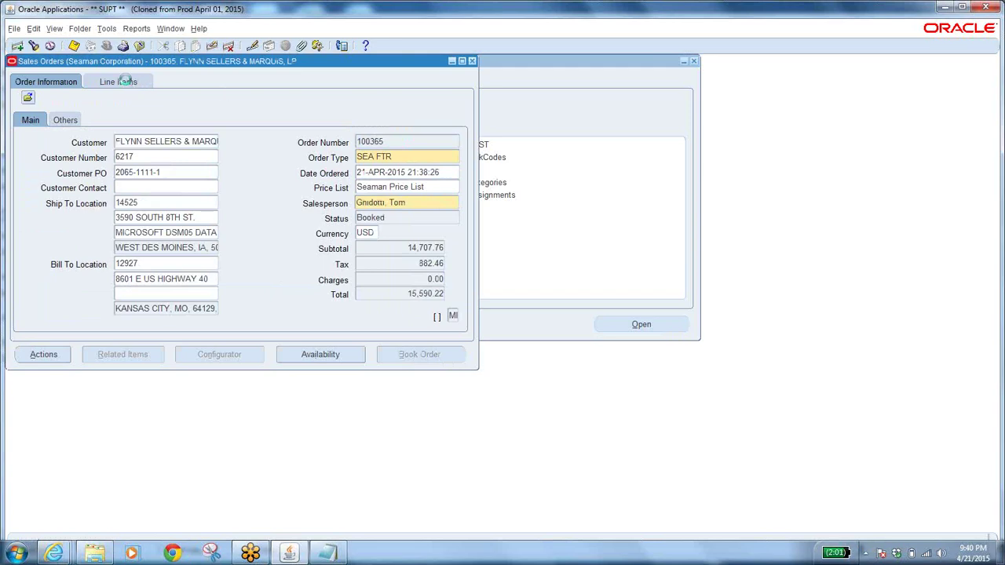
{"action": "left_click", "coordinate": [445, 141]}
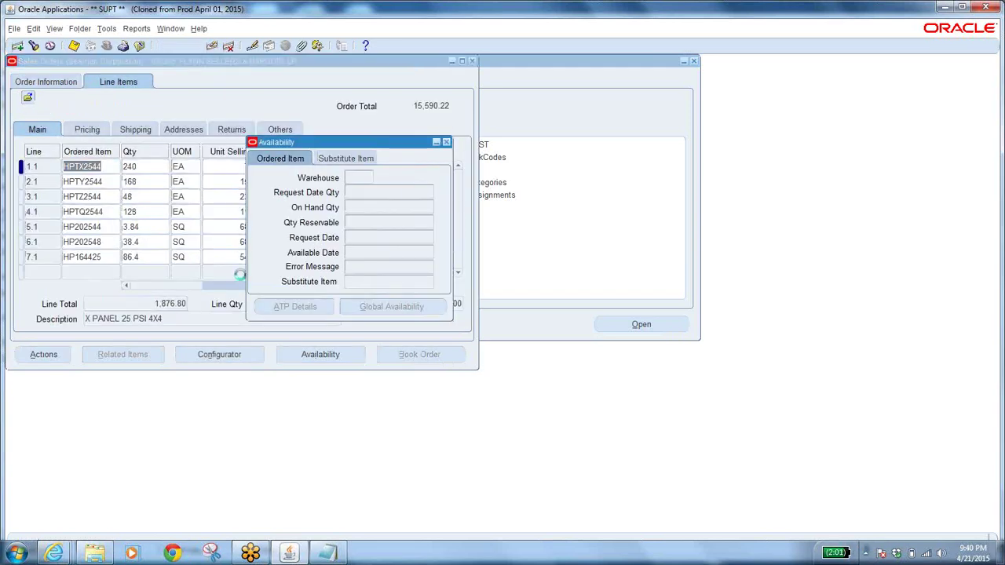
{"action": "left_click_drag", "start_coordinate": [183, 289], "coordinate": [211, 289]}
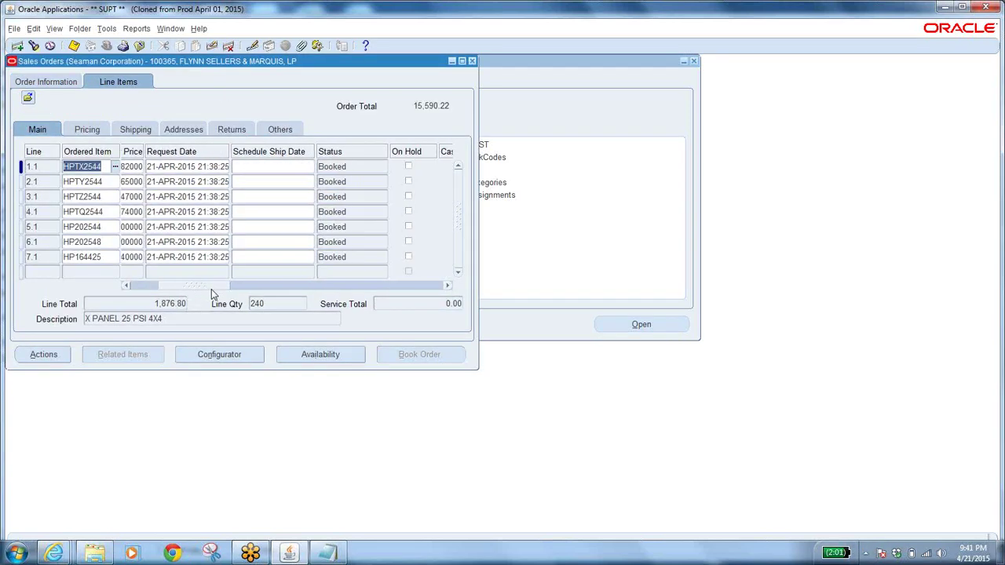
Leave the sales order and switch to the SEA Inventory responsibility
{"action": "left_click", "coordinate": [139, 46]}
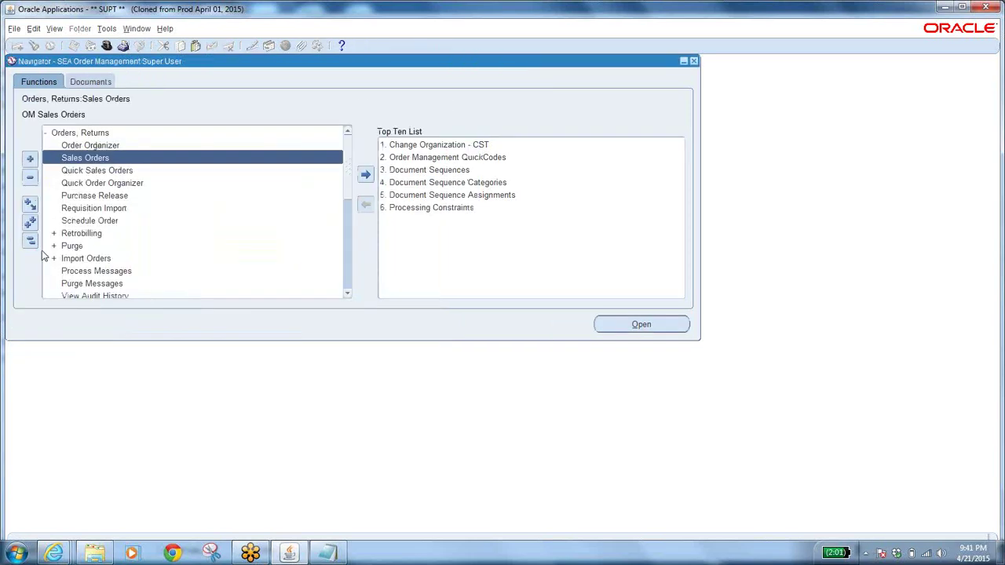
{"action": "left_click", "coordinate": [30, 242]}
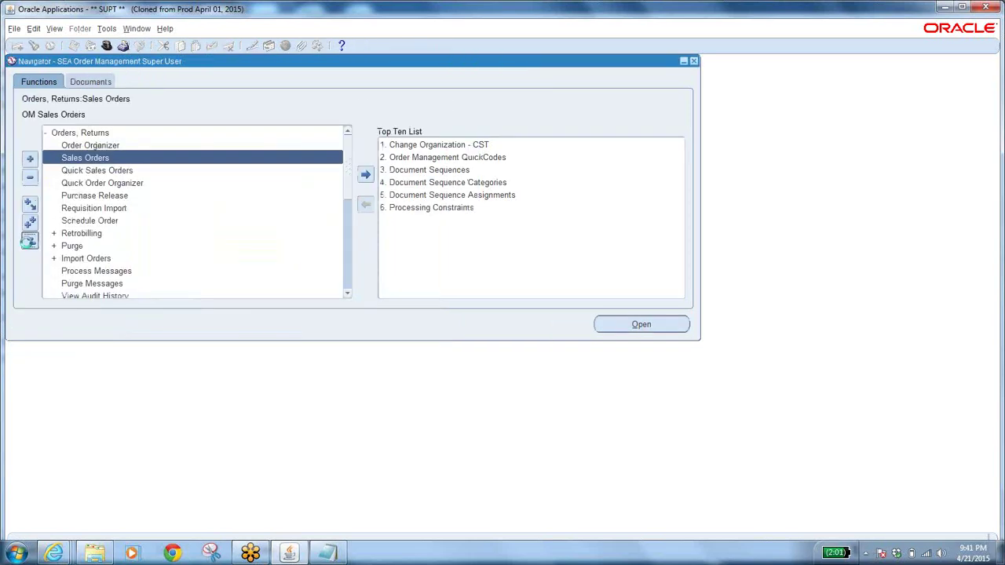
{"action": "left_click", "coordinate": [107, 46]}
{"action": "type", "text": "s%"}
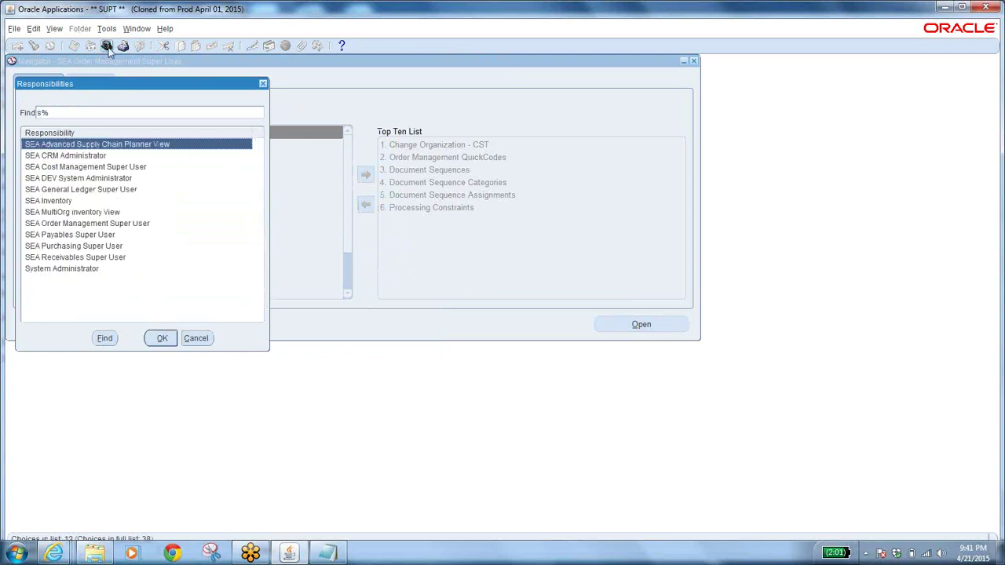
{"action": "left_click", "coordinate": [69, 201]}
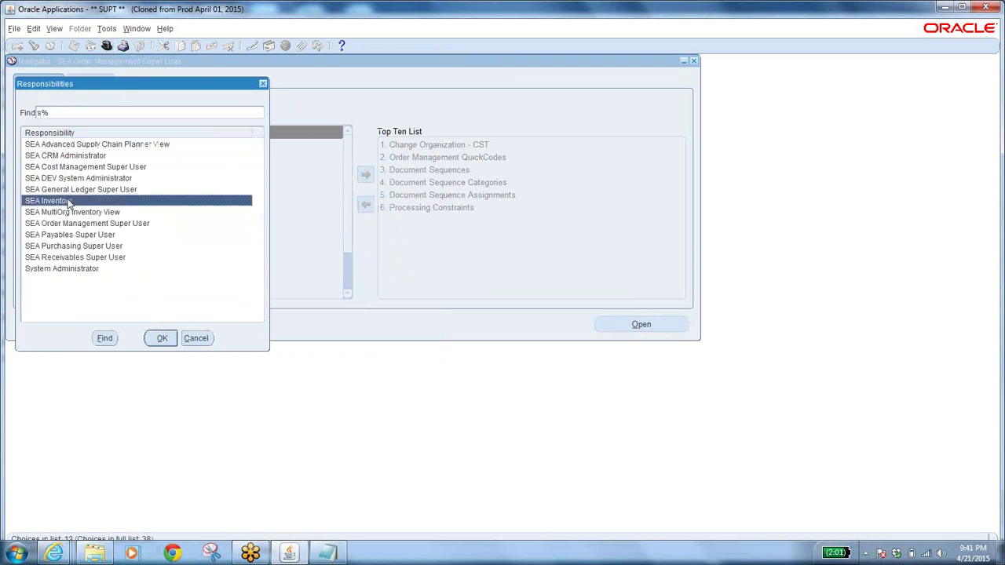
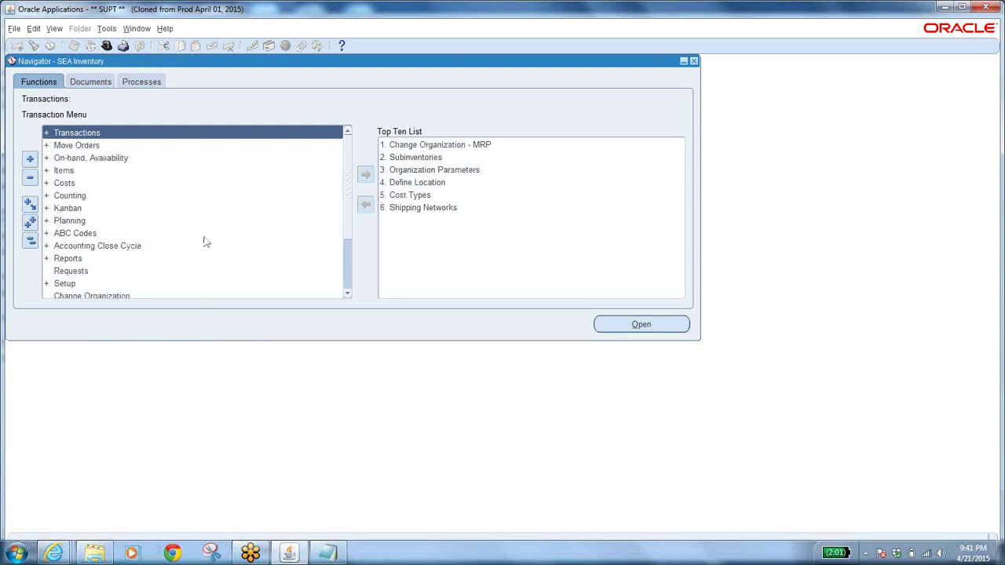
Submit the Workflow Background Process with Process Deferred set to Yes and Process Timeout set to No, without submitting another request
{"action": "scroll", "coordinate": [348, 284], "scroll_direction": "down", "scroll_amount": 2}
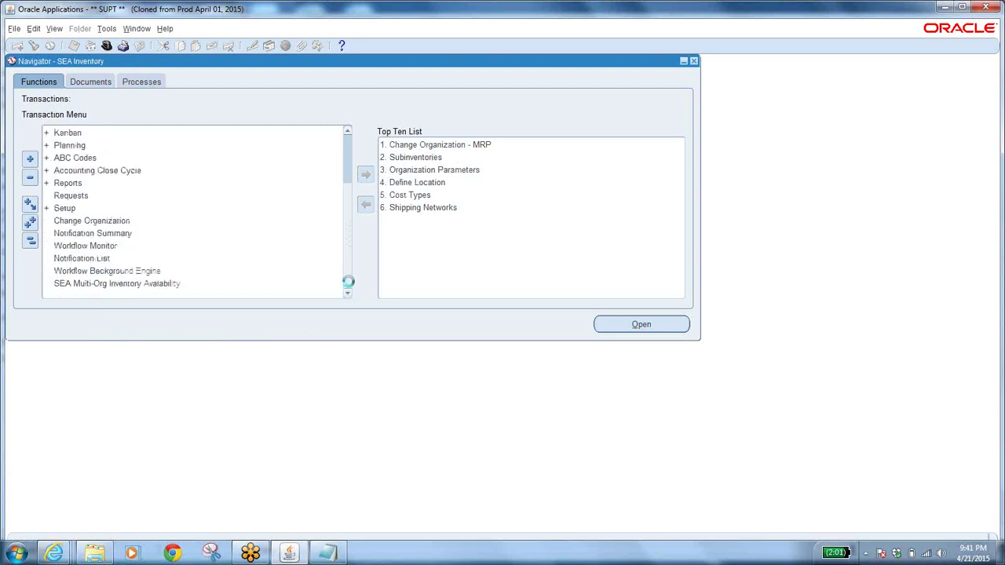
{"action": "left_click", "coordinate": [128, 271]}
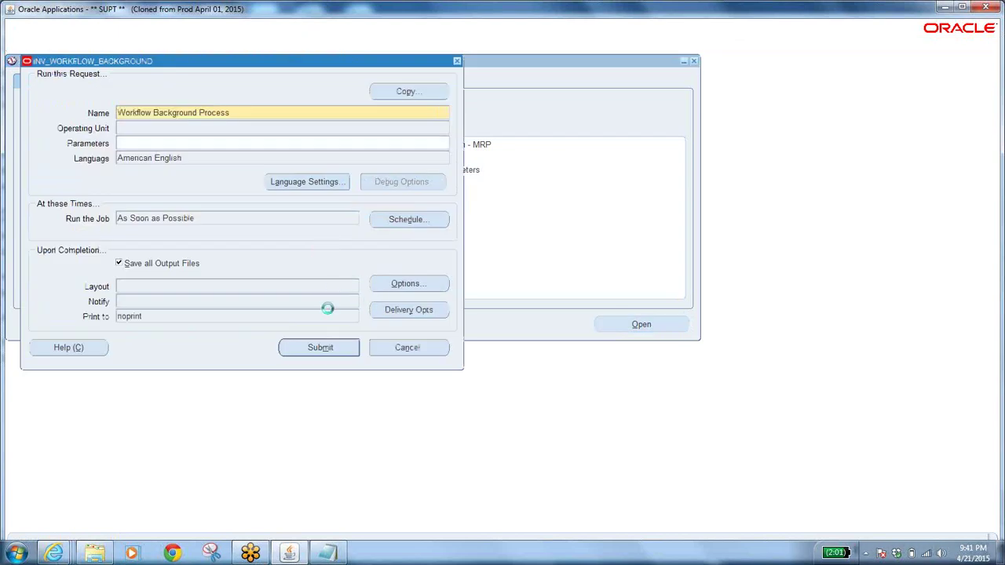
{"action": "left_click", "coordinate": [429, 289]}
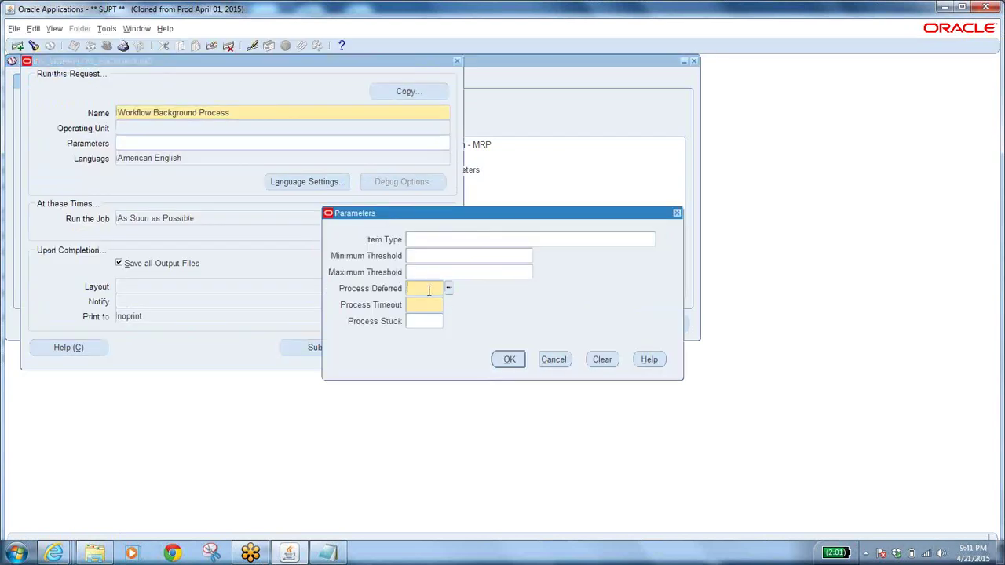
{"action": "type", "text": "Y"}
{"action": "key", "text": "Tab"}
{"action": "type", "text": "N"}
{"action": "key", "text": "Tab"}
{"action": "left_click", "coordinate": [510, 361]}
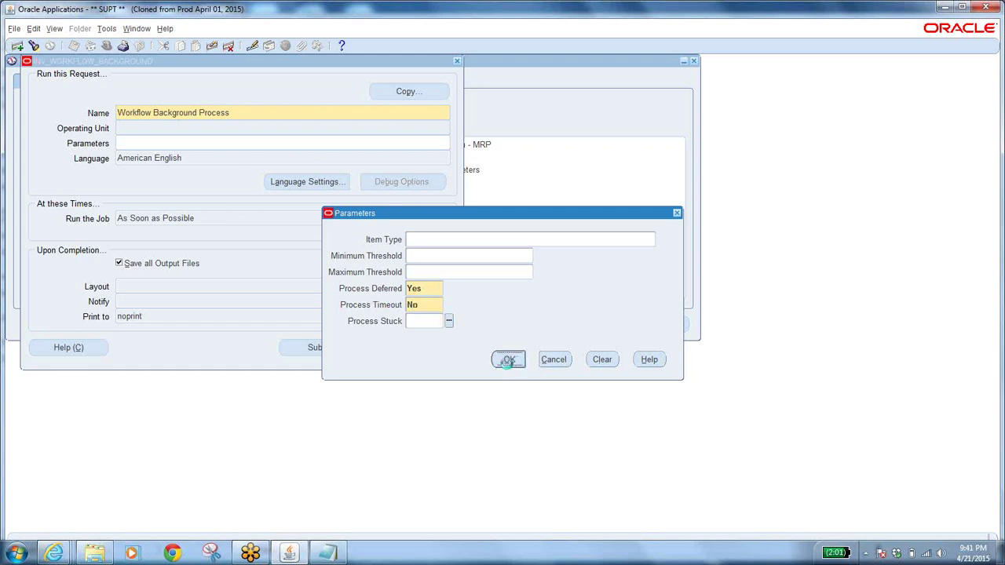
{"action": "left_click", "coordinate": [323, 351]}
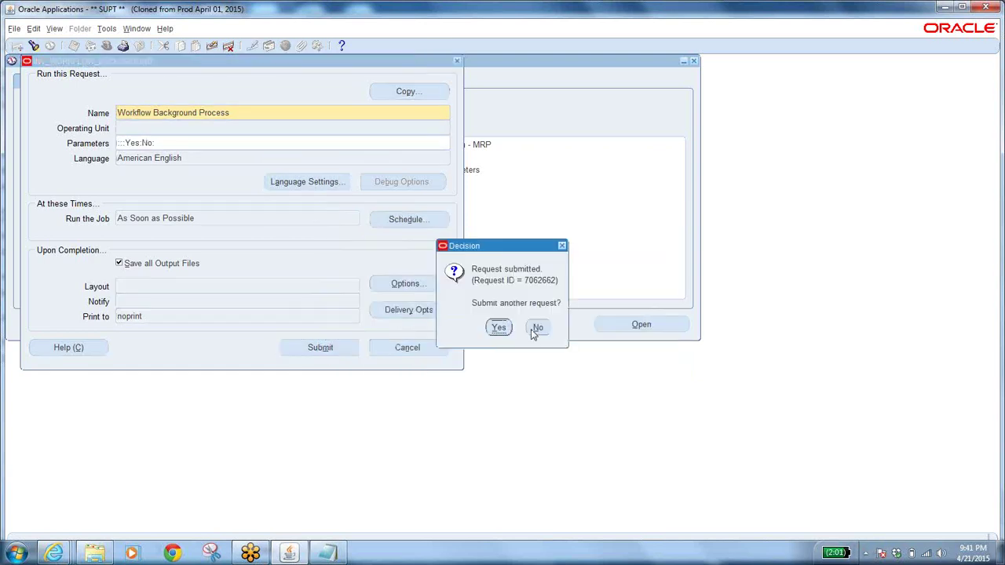
{"action": "left_click", "coordinate": [537, 327]}
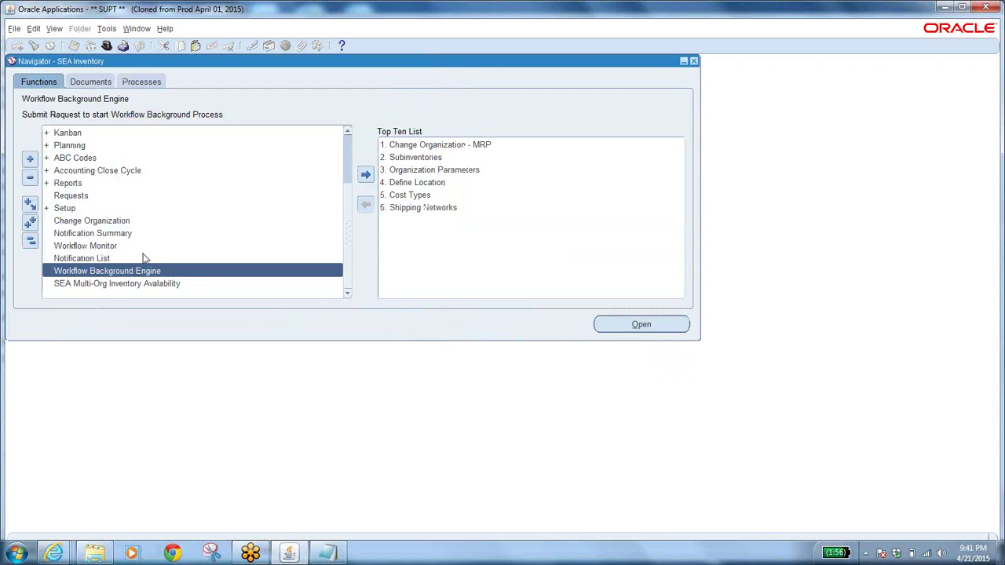
Switch to the browser's Order Details page and examine the order's lines in the Supply To Order Workbench
{"action": "left_click", "coordinate": [30, 240]}
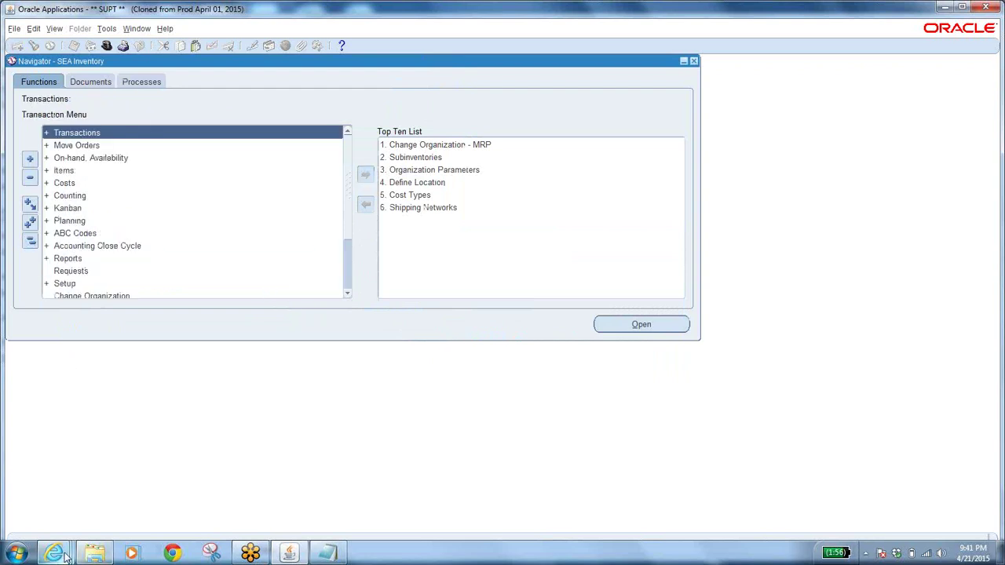
{"action": "mouse_move", "coordinate": [68, 556]}
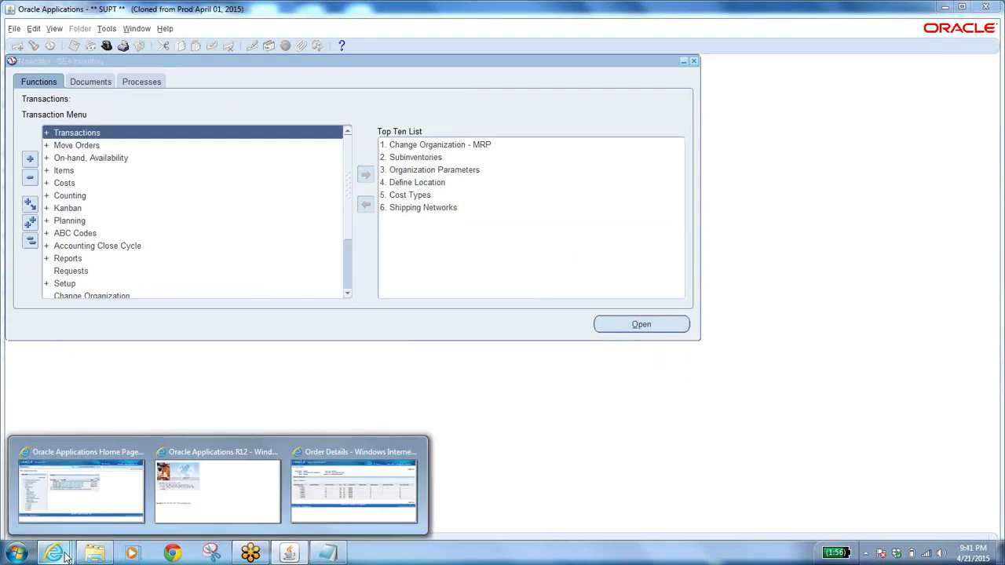
{"action": "left_click", "coordinate": [353, 476]}
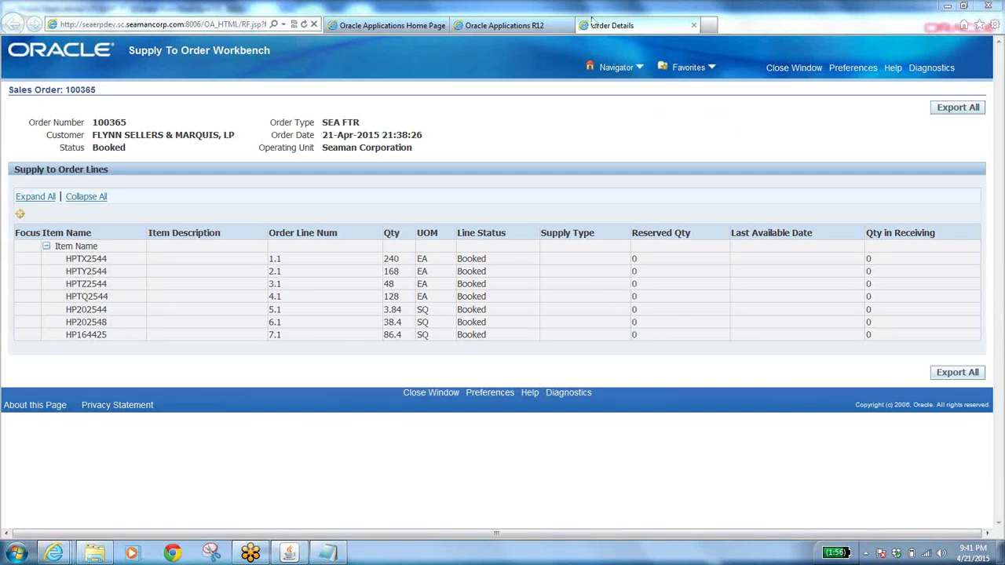
Return to Oracle Applications and check the submitted Workflow Background Process in the requests list, leaving the list when done
{"action": "left_click", "coordinate": [291, 553]}
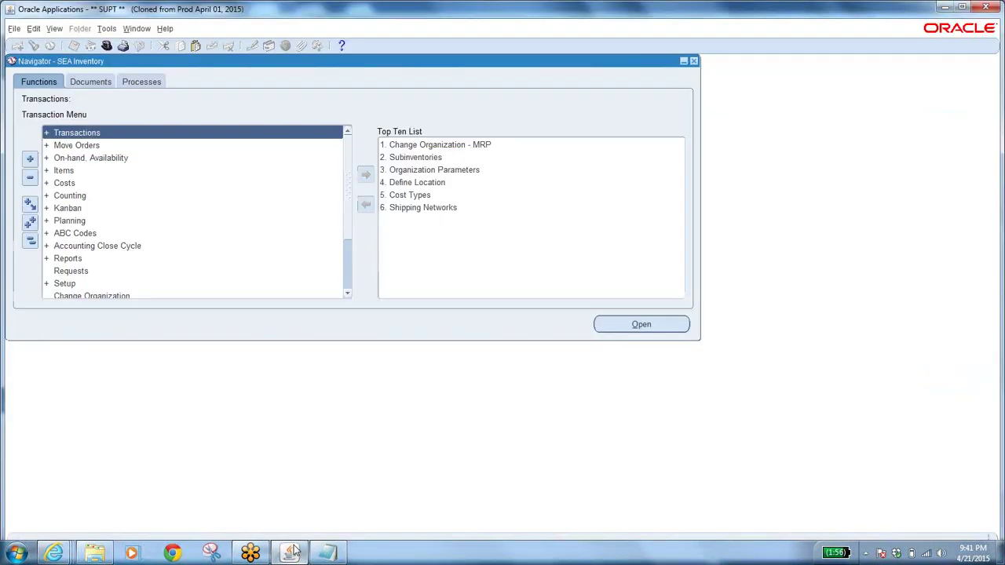
{"action": "left_click", "coordinate": [54, 29]}
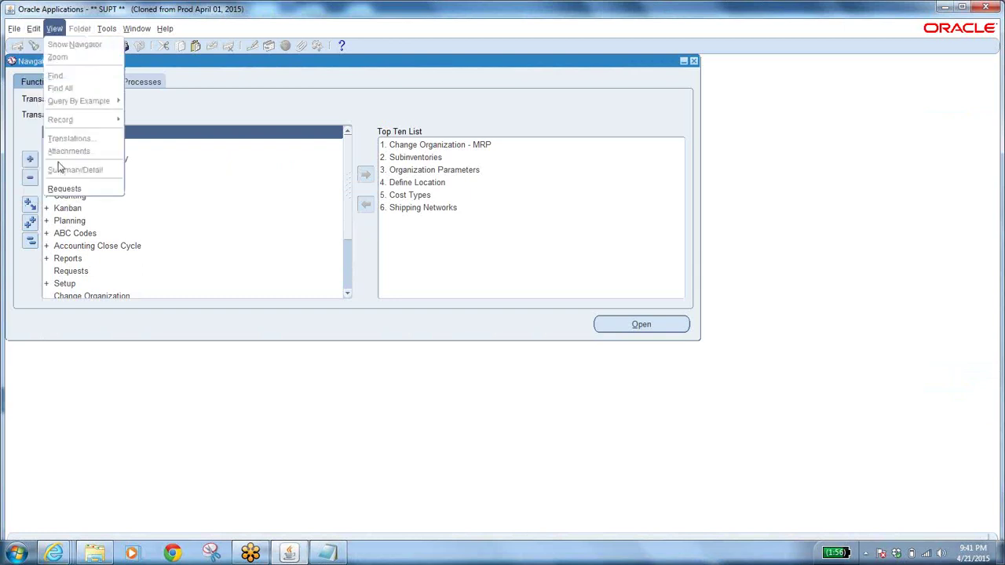
{"action": "left_click", "coordinate": [66, 188]}
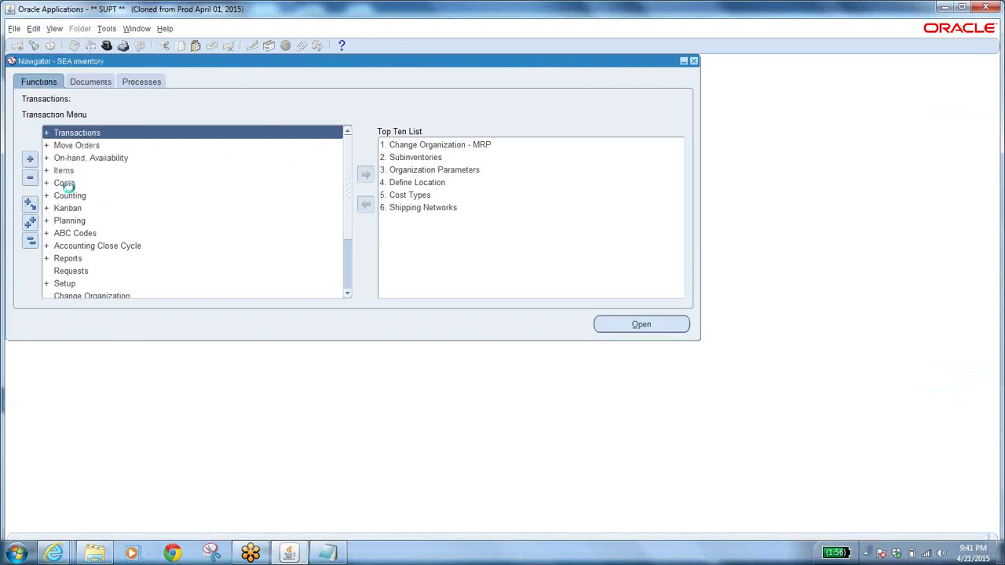
{"action": "left_click", "coordinate": [375, 332]}
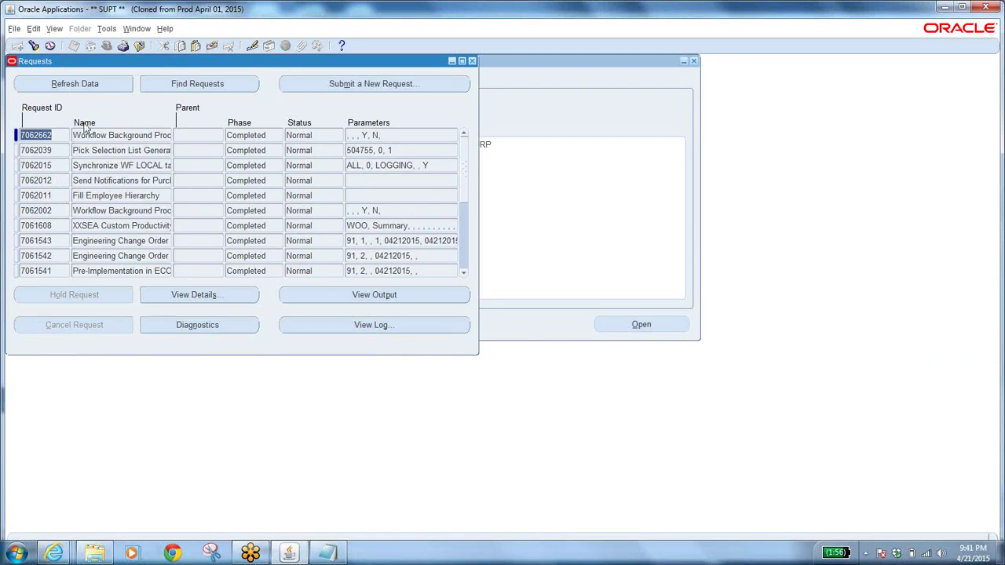
{"action": "left_click", "coordinate": [138, 47]}
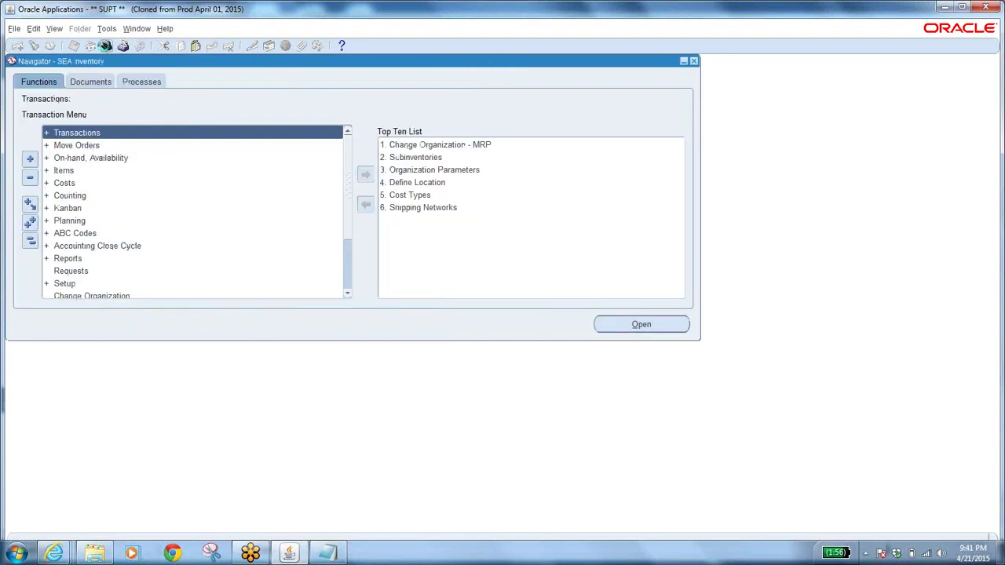
Switch to the SEA Order Management Super User responsibility
{"action": "left_click", "coordinate": [105, 46]}
{"action": "left_click", "coordinate": [110, 223]}
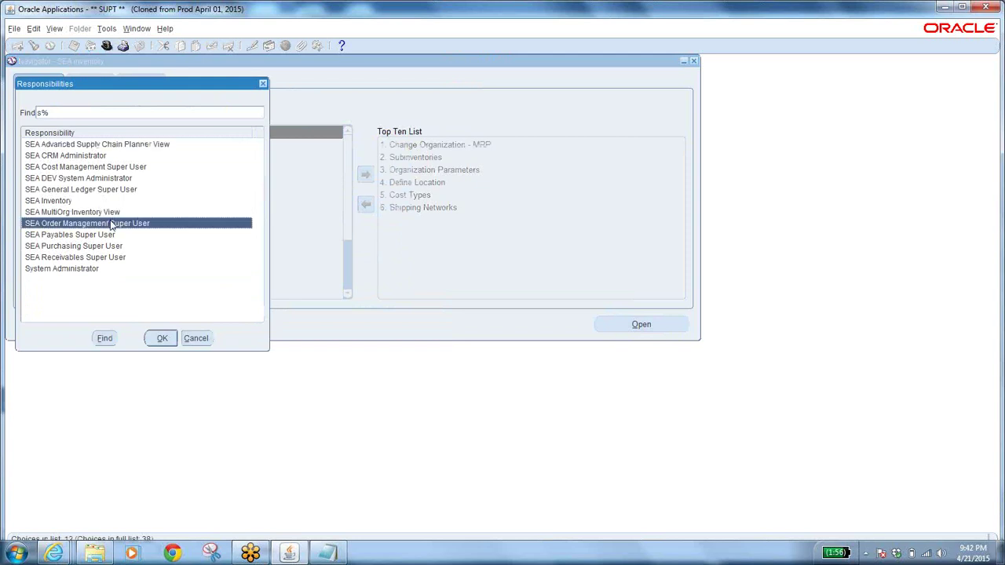
{"action": "left_click", "coordinate": [162, 338]}
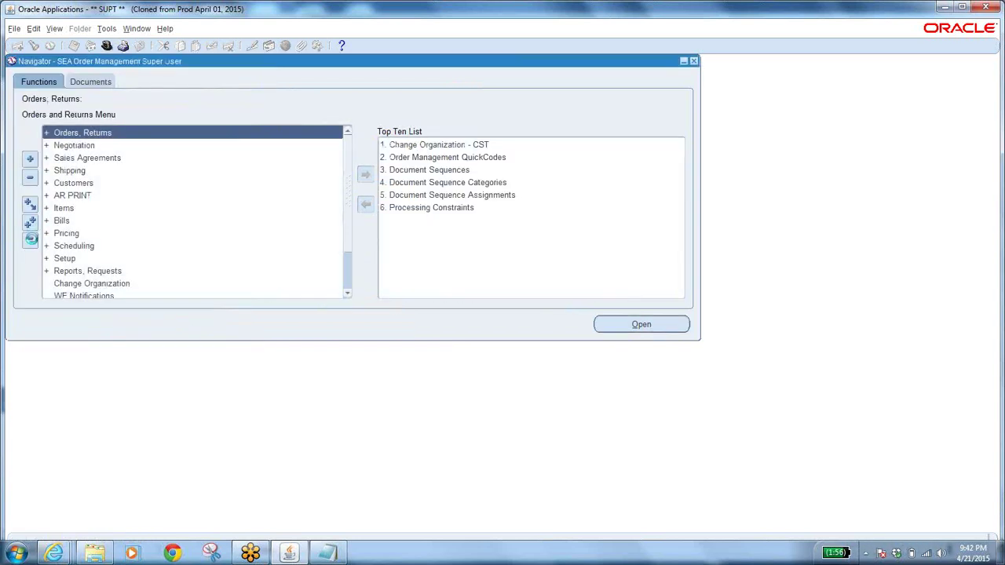
Open the Sales Orders form and query the external sales order by the end of its order number
{"action": "double_click", "coordinate": [108, 133]}
{"action": "double_click", "coordinate": [140, 144]}
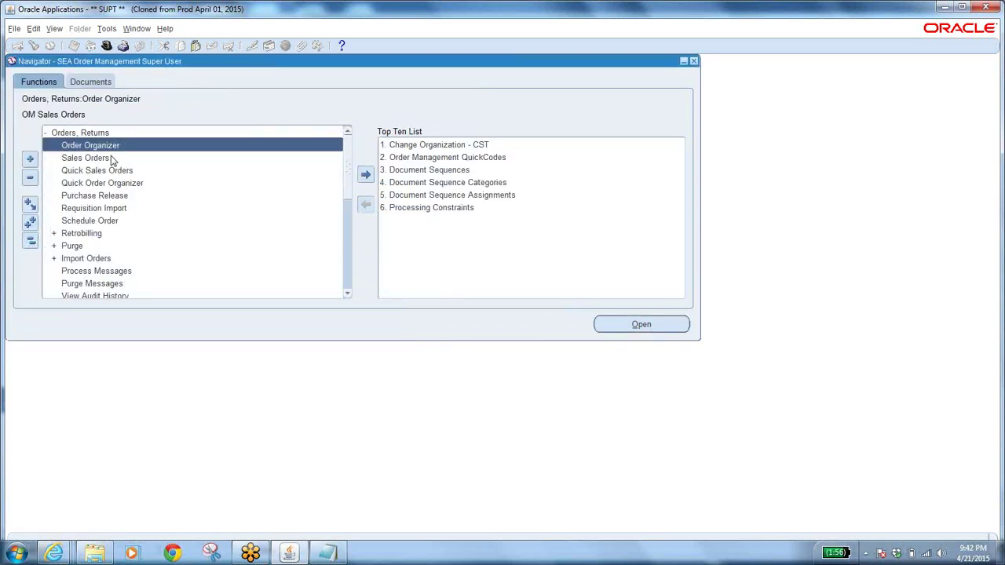
{"action": "left_click", "coordinate": [107, 157]}
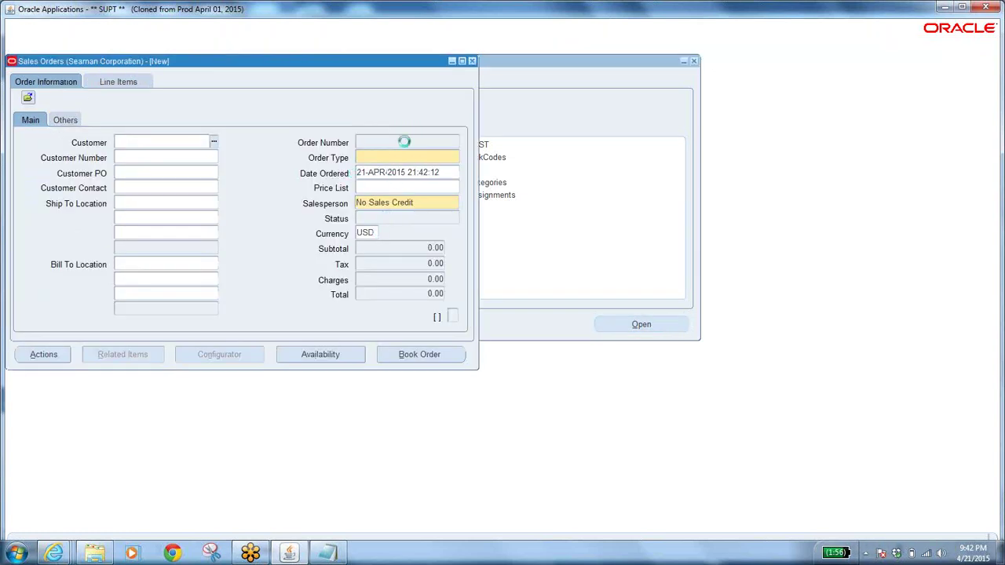
{"action": "key", "text": "F11"}
{"action": "type", "text": "*00365"}
{"action": "key", "text": "ctrl+F11"}
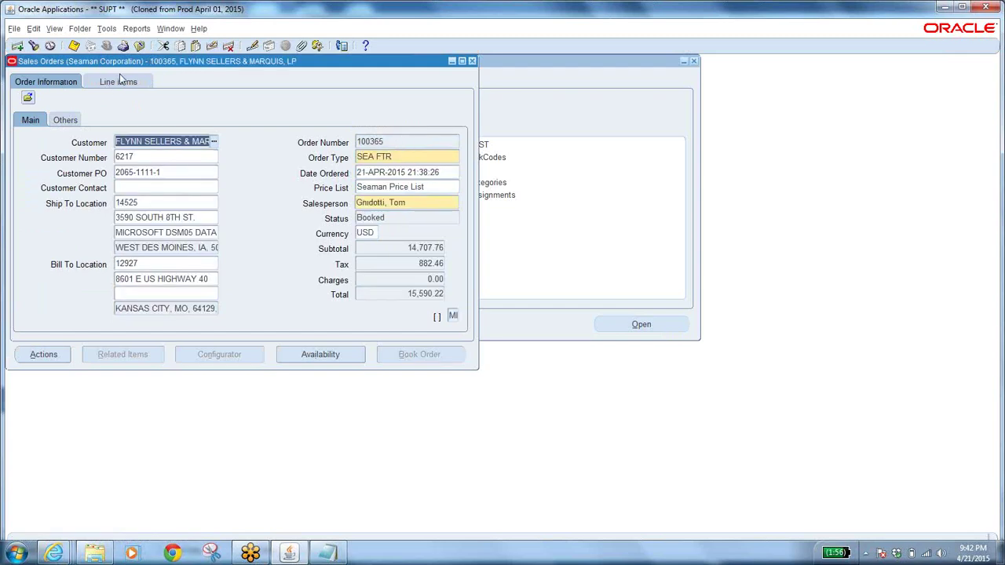
Dismiss the availability window and examine the Status column of the order's main line item details
{"action": "left_click", "coordinate": [118, 80]}
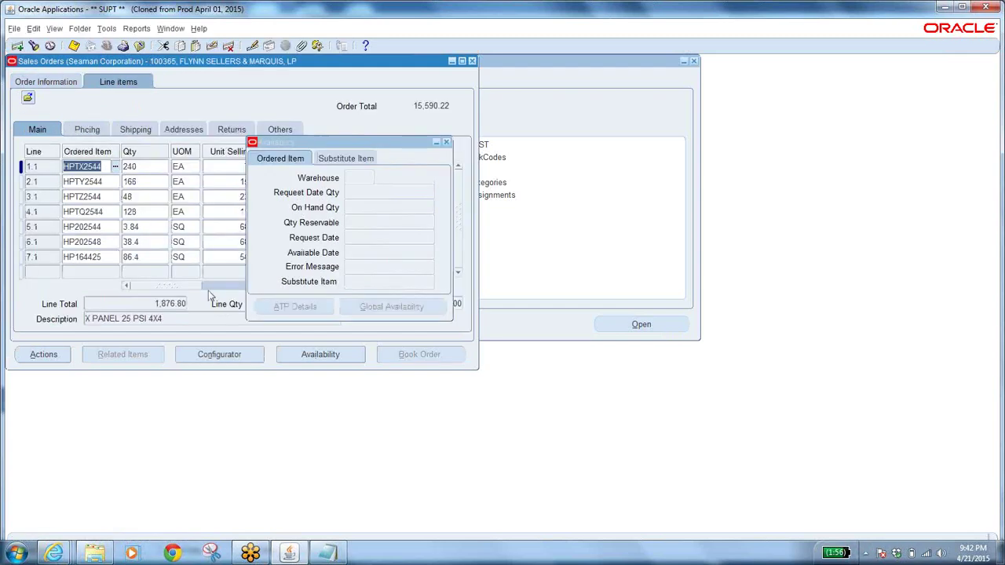
{"action": "left_click", "coordinate": [446, 142]}
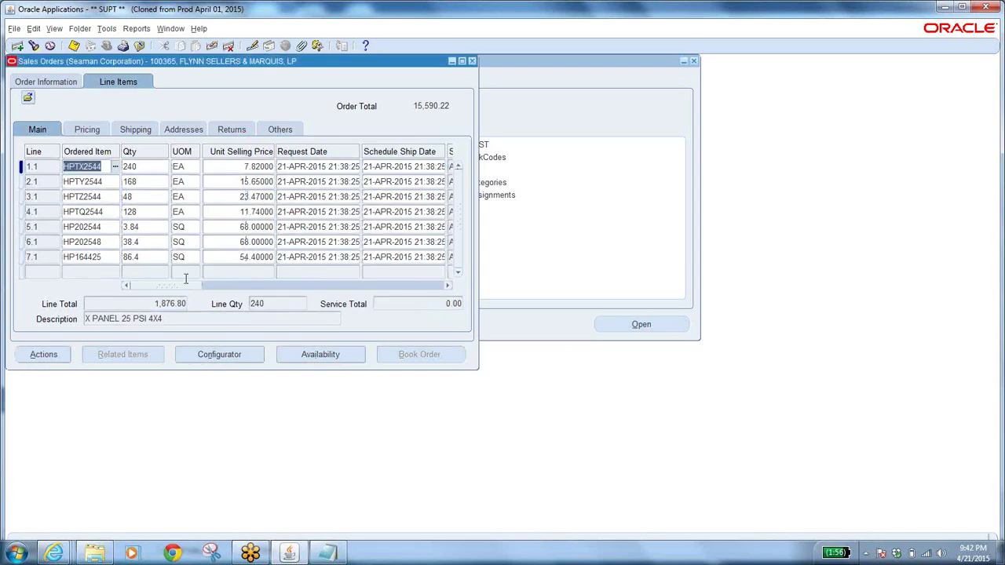
{"action": "left_click_drag", "start_coordinate": [179, 290], "coordinate": [209, 292]}
{"action": "left_click", "coordinate": [380, 166]}
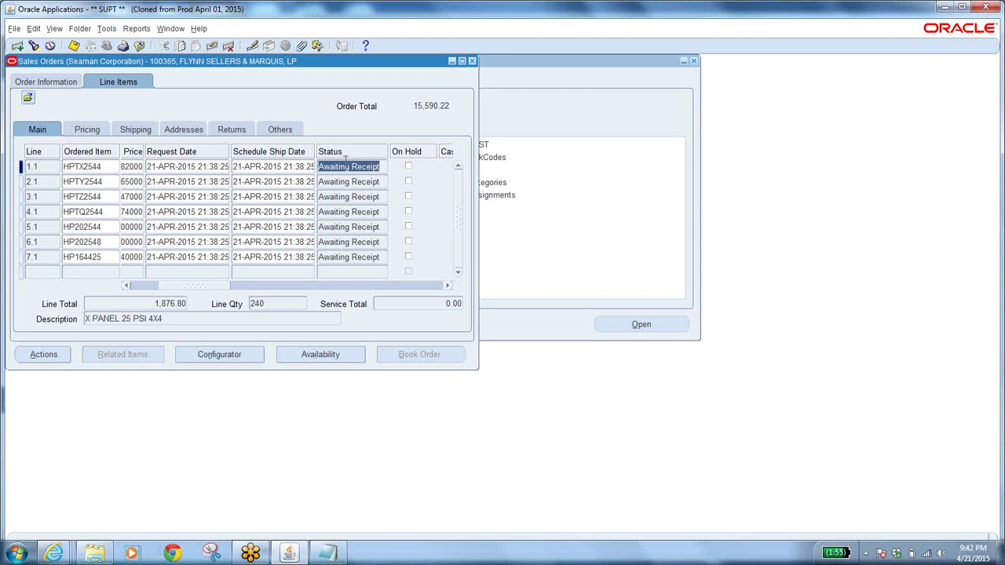
Review the ship-to location in the order header and the Receiving Org of the lines in the shipping details
{"action": "left_click", "coordinate": [44, 82]}
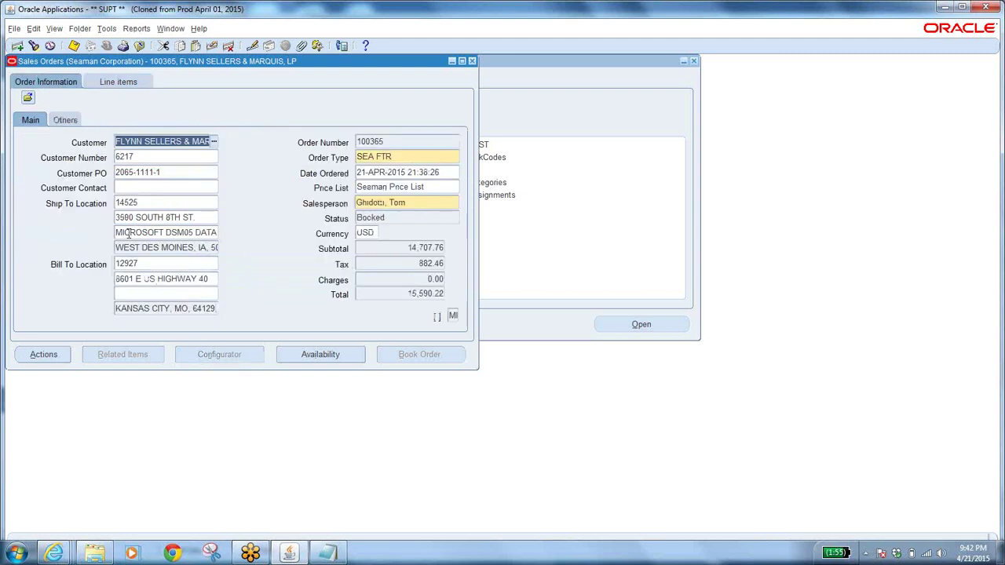
{"action": "left_click", "coordinate": [197, 215]}
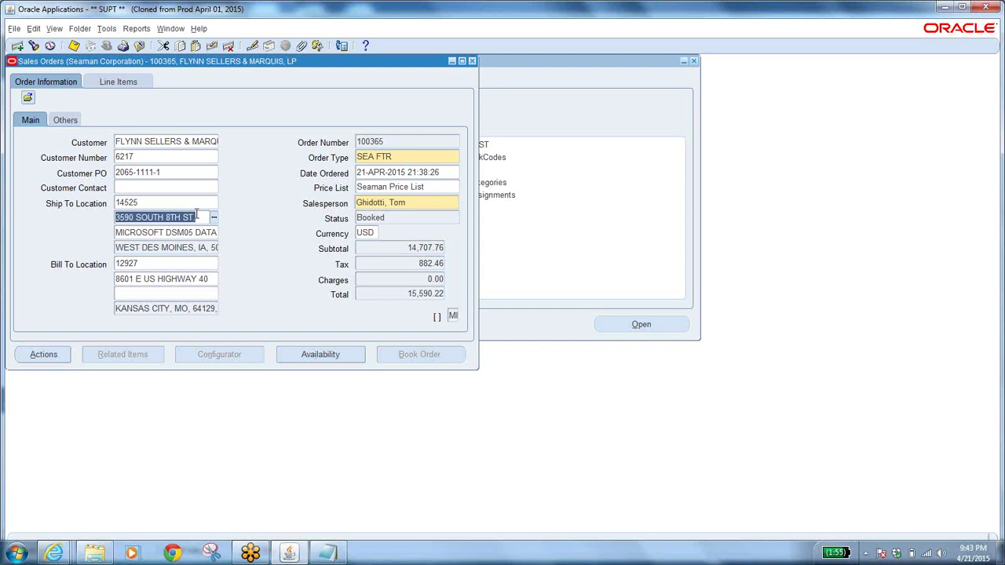
{"action": "left_click", "coordinate": [118, 82]}
{"action": "left_click", "coordinate": [132, 131]}
{"action": "left_click", "coordinate": [281, 167]}
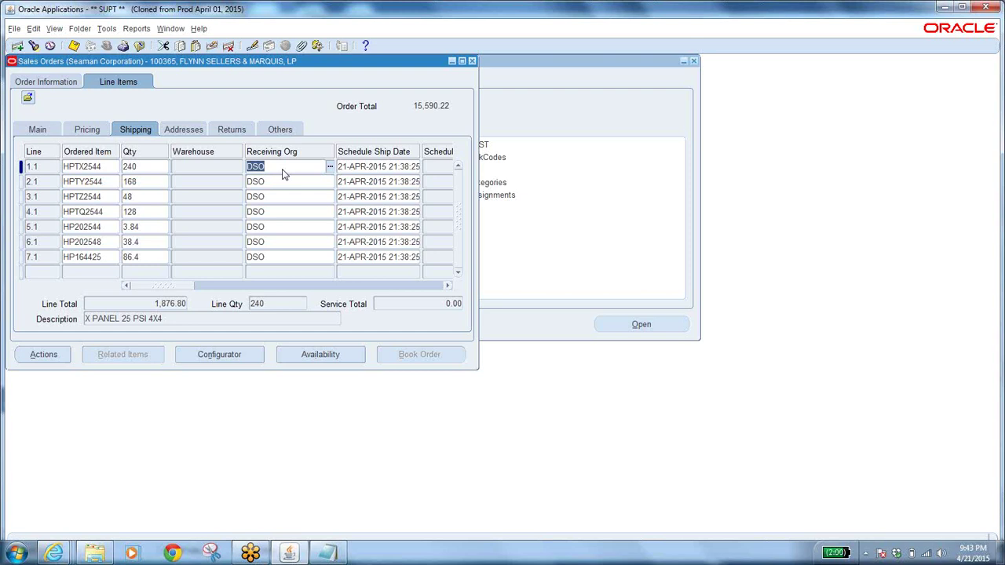
Check the order number in the order header, close the sales order and collapse the navigator's function tree
{"action": "left_click", "coordinate": [60, 82]}
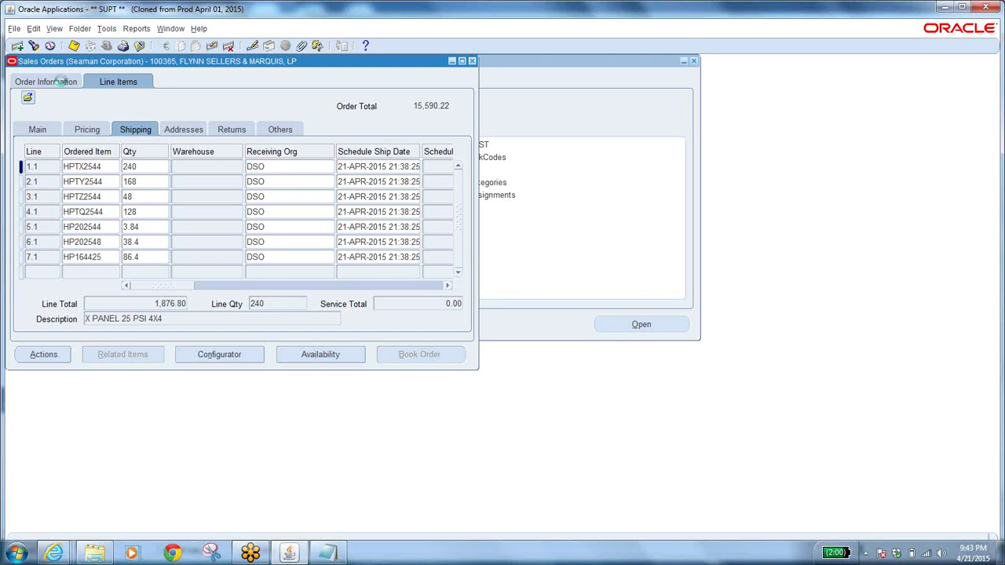
{"action": "left_click", "coordinate": [397, 140]}
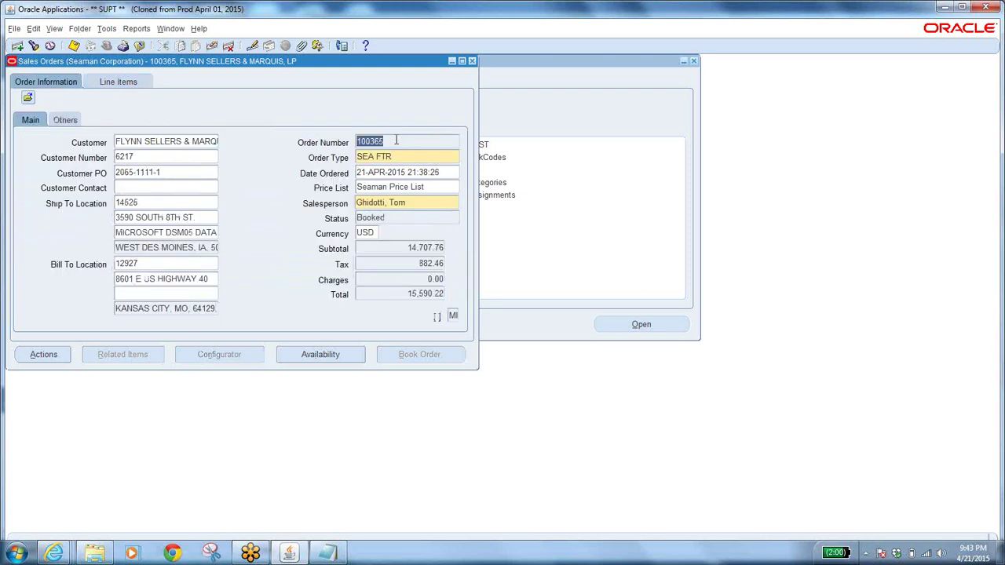
{"action": "left_click", "coordinate": [139, 45]}
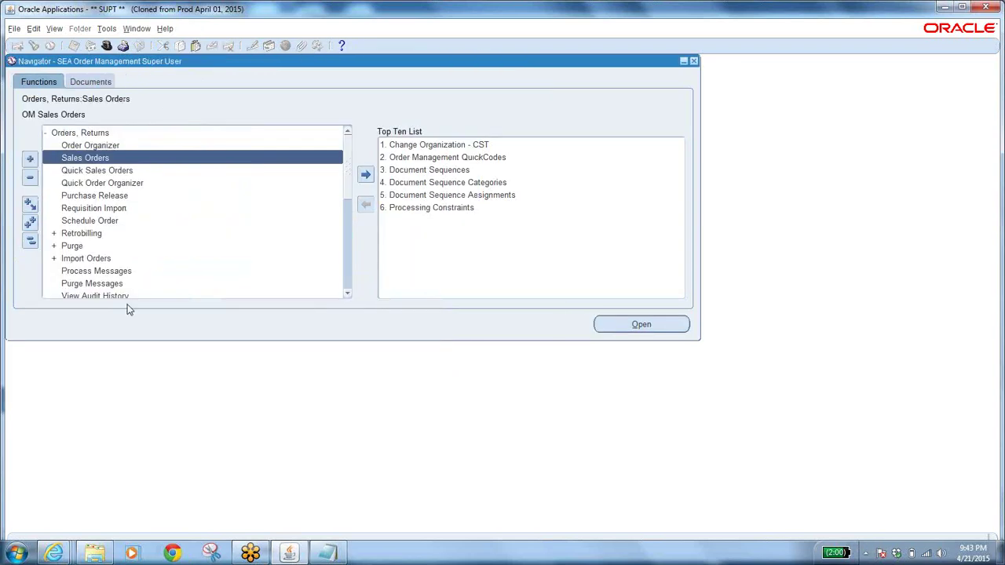
{"action": "left_click", "coordinate": [30, 240]}
Switch to Notepad, add the note "ext, so" for the latest order number, and return to Oracle Applications
{"action": "left_click", "coordinate": [328, 553]}
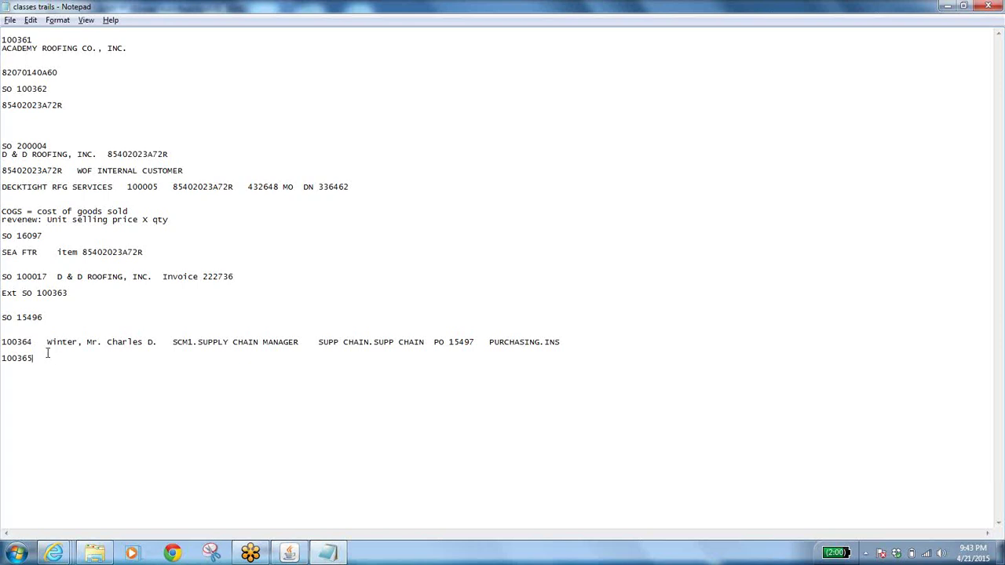
{"action": "type", "text": "ext, so"}
{"action": "key", "text": "alt+Tab"}
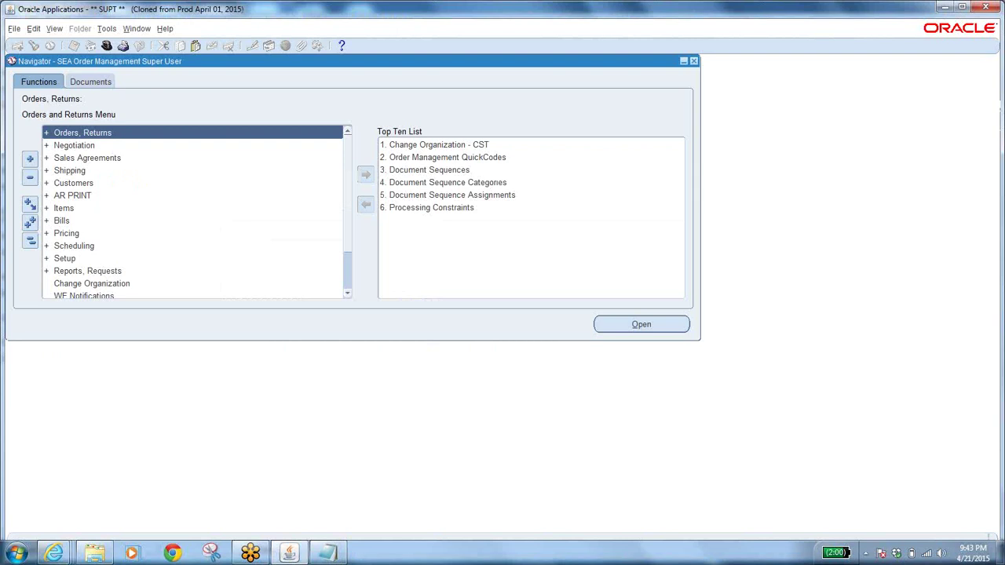
Find responsibilities matching s% and switch to SEA Purchasing Super User
{"action": "left_click", "coordinate": [106, 45]}
{"action": "type", "text": "s%"}
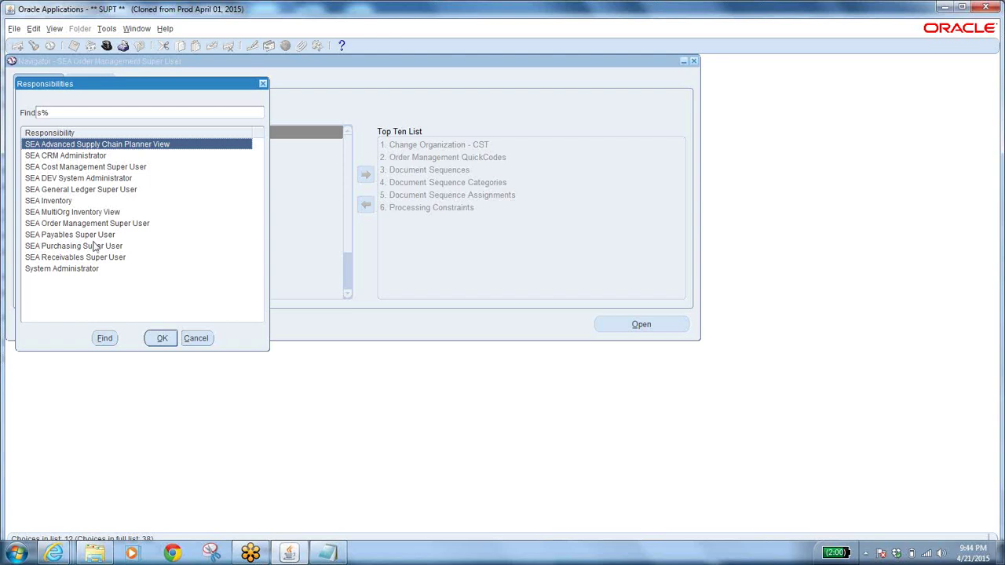
{"action": "left_click", "coordinate": [93, 245]}
{"action": "left_click", "coordinate": [160, 340]}
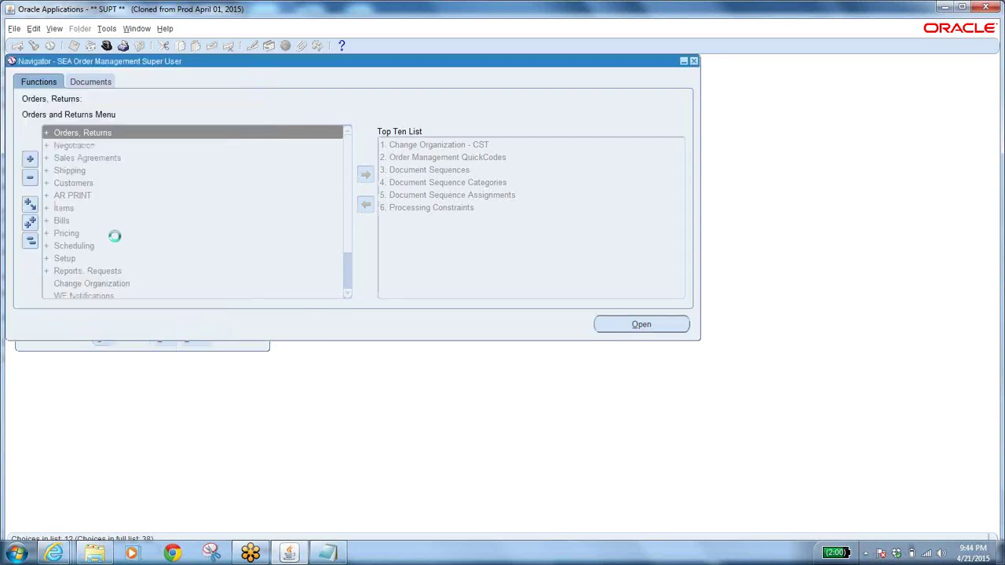
Open the Find Requisitions form from the Requisitions functions and clear its search criteria
{"action": "left_click", "coordinate": [91, 170]}
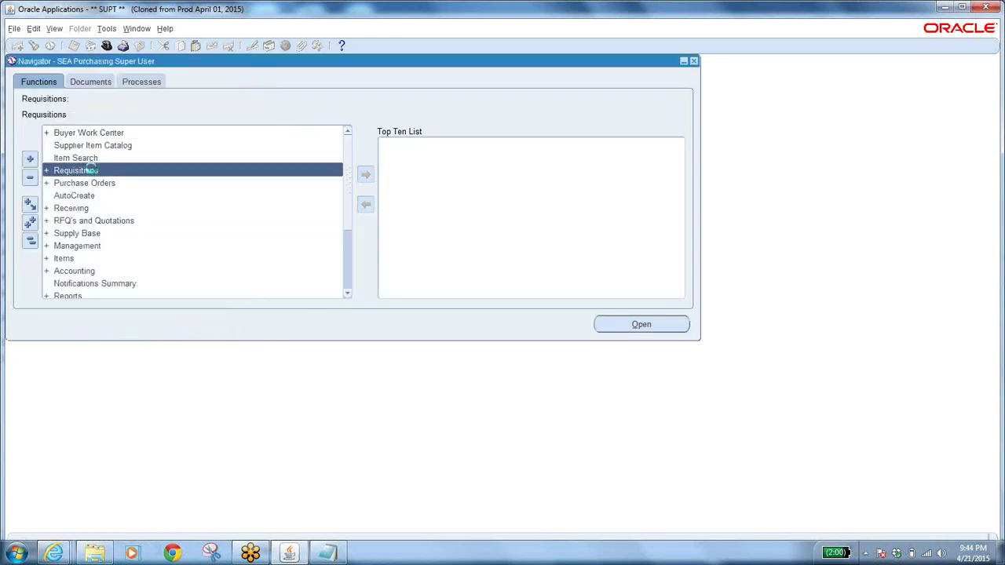
{"action": "double_click", "coordinate": [91, 170]}
{"action": "left_click", "coordinate": [132, 184]}
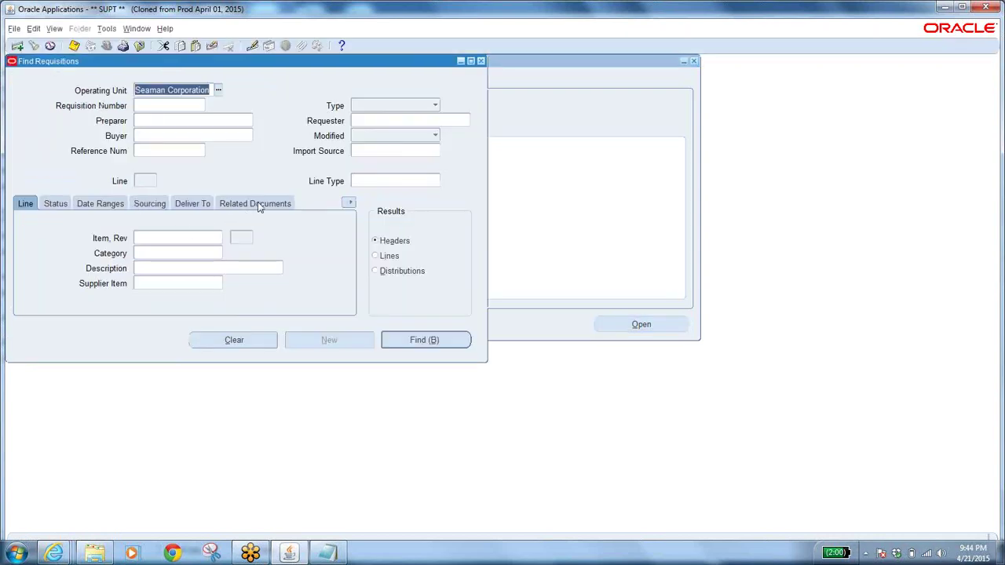
{"action": "left_click", "coordinate": [238, 344]}
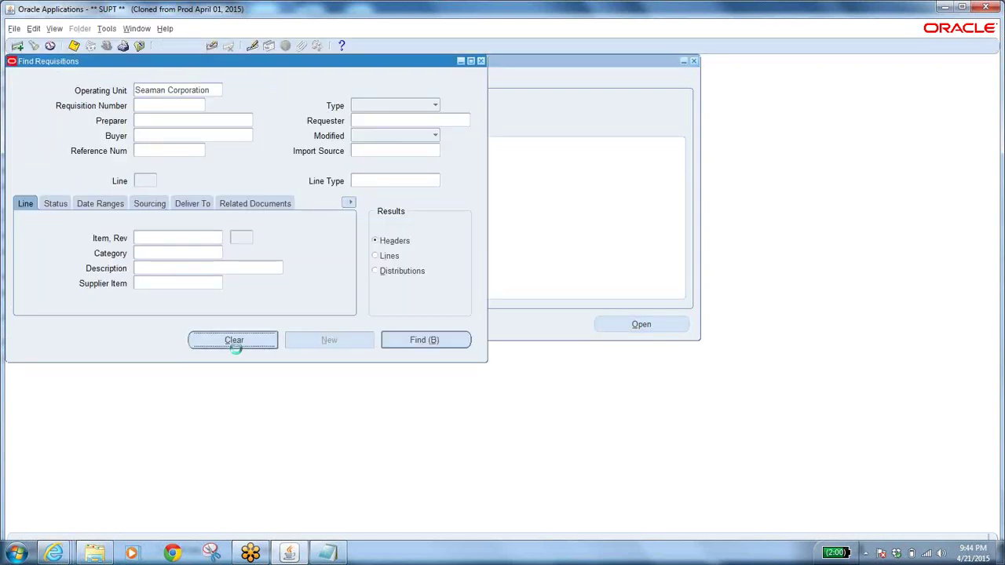
Search for requisition headers related to the external sales order by its order number
{"action": "left_click", "coordinate": [261, 206]}
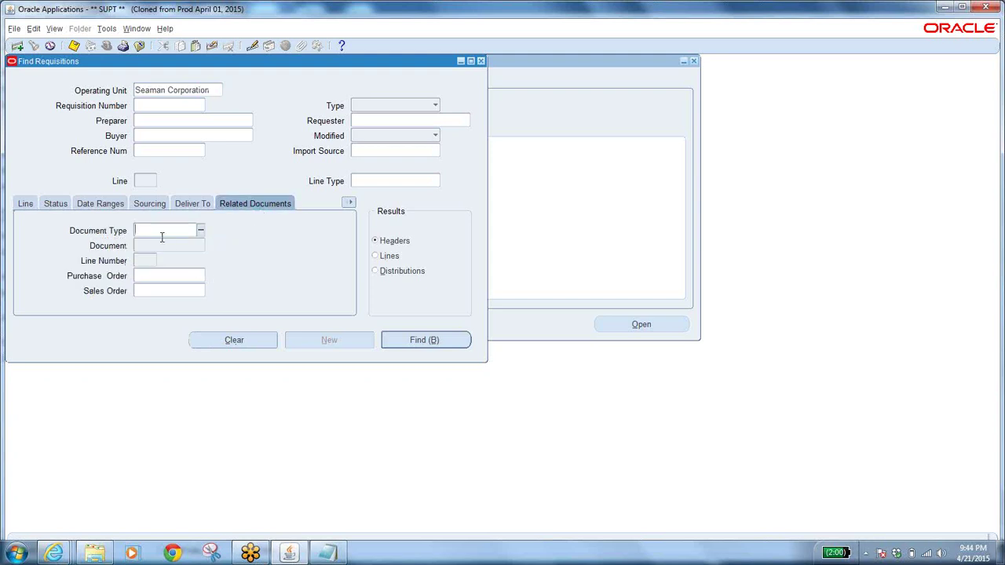
{"action": "left_click", "coordinate": [154, 292]}
{"action": "type", "text": "768360"}
{"action": "key", "text": "Tab"}
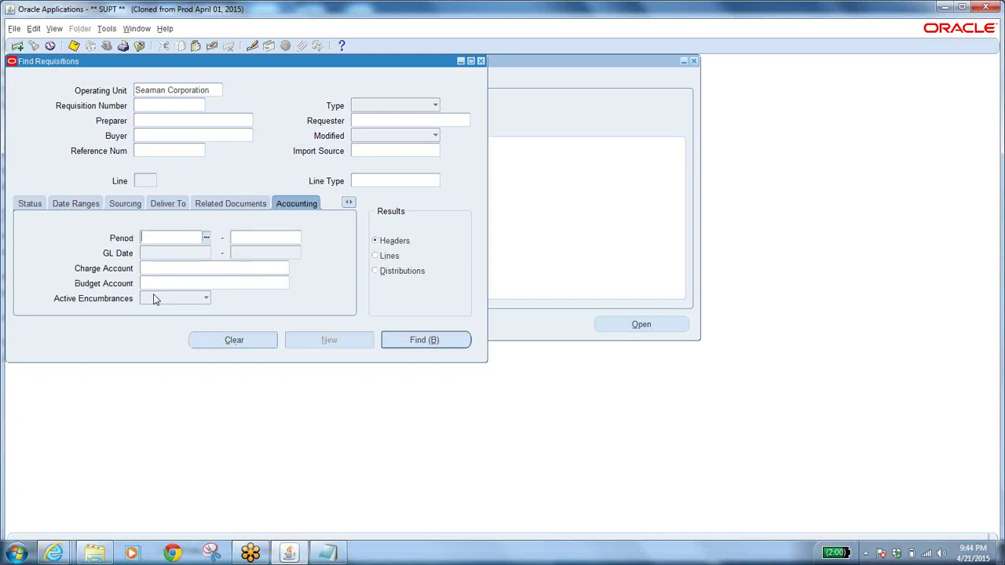
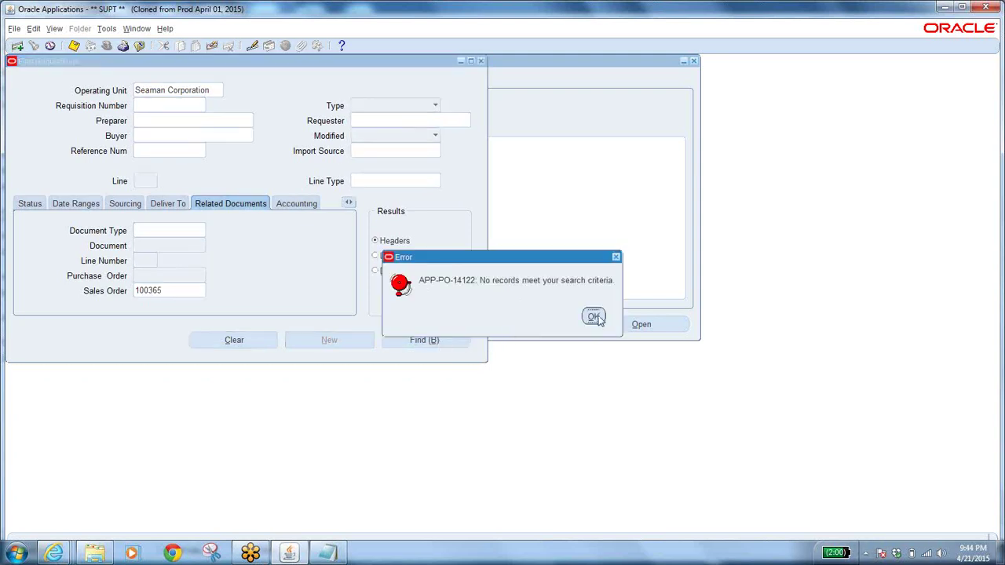
{"action": "left_click", "coordinate": [594, 315]}
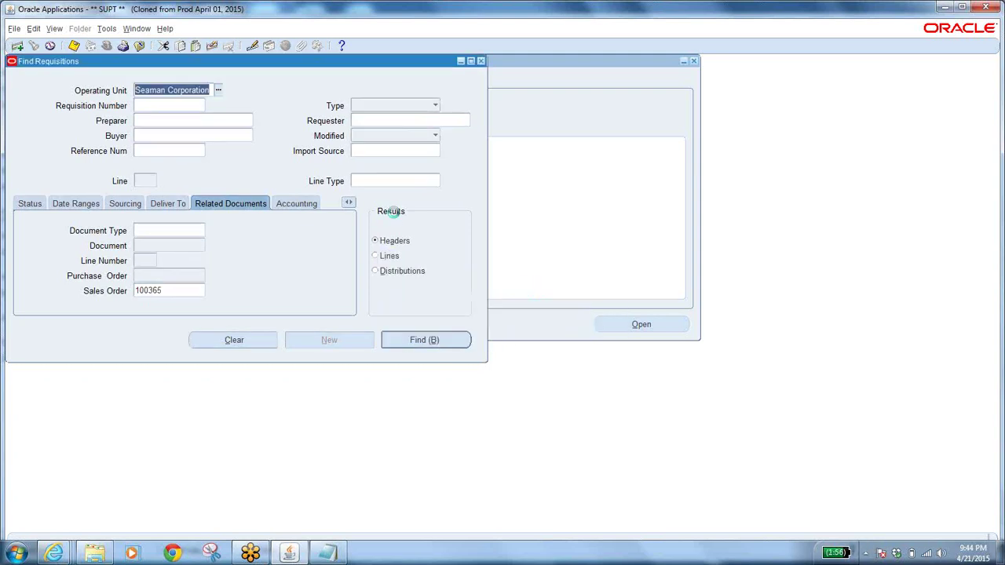
Clear the requisition search criteria and enter the external sales order's number in the related documents criteria
{"action": "left_click", "coordinate": [233, 339]}
{"action": "left_click", "coordinate": [175, 290]}
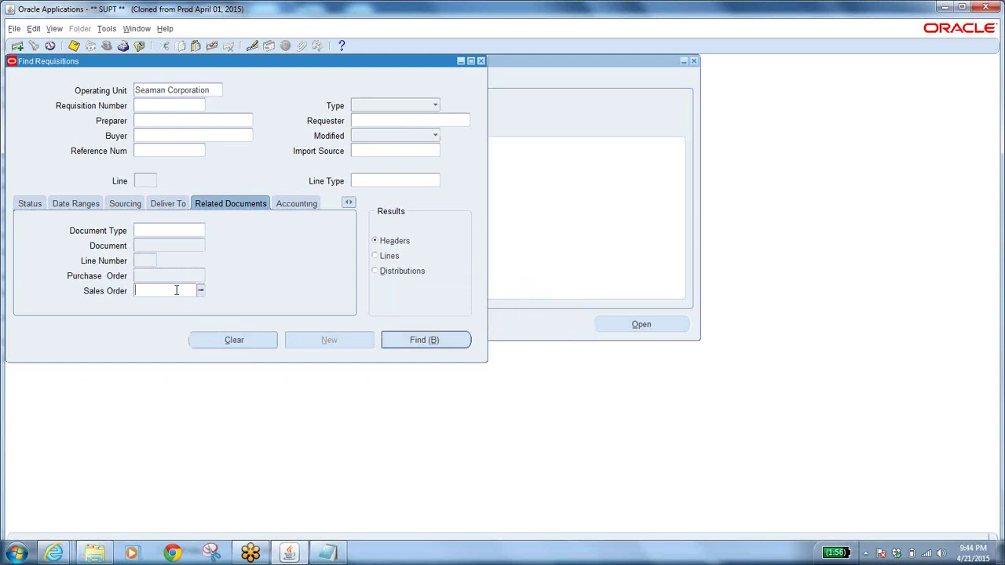
{"action": "type", "text": "100365"}
{"action": "key", "text": "Tab"}
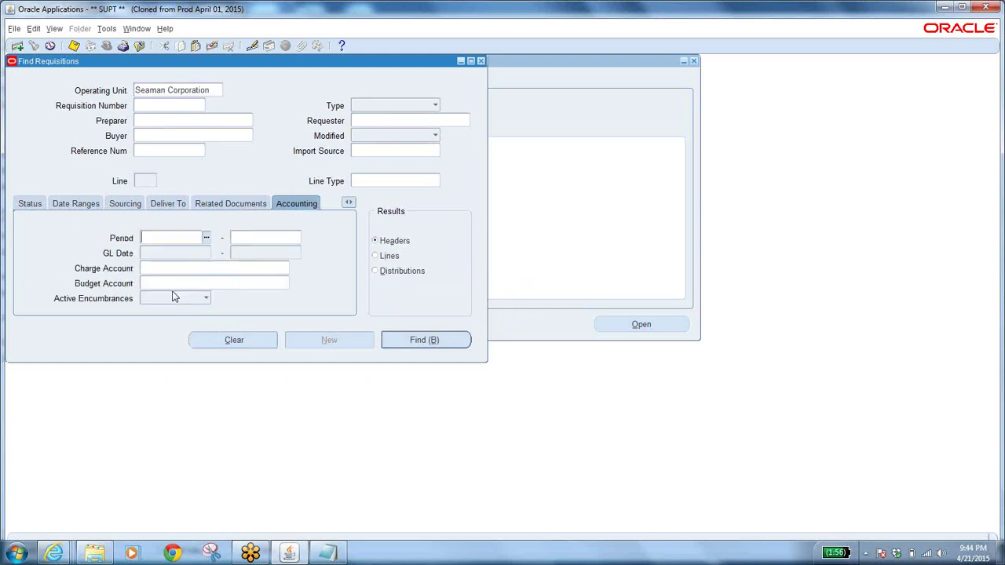
{"action": "left_click", "coordinate": [224, 198]}
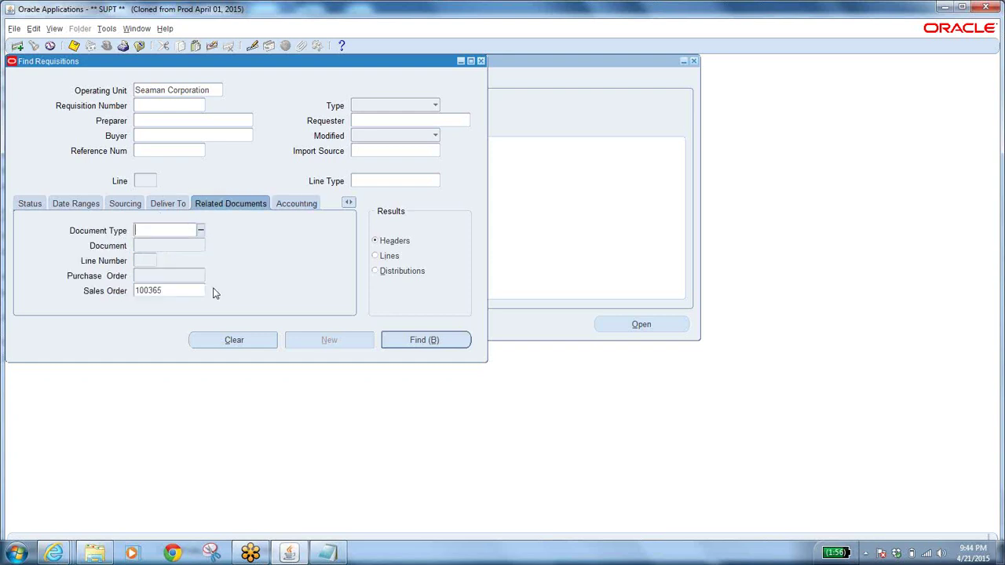
{"action": "left_click", "coordinate": [190, 289]}
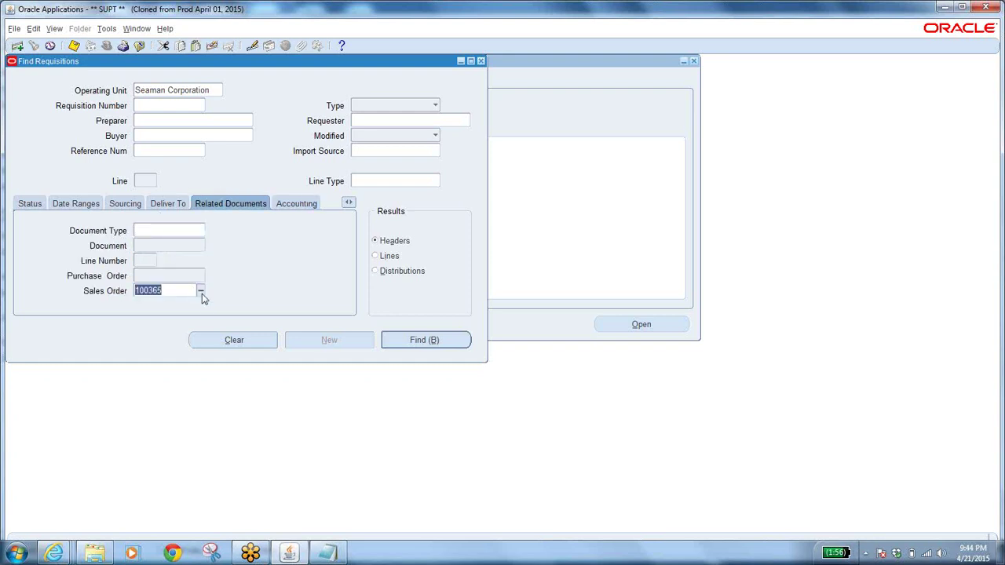
Filter the list of sales orders by 100% and choose the external sales order as the search criterion
{"action": "left_click", "coordinate": [201, 291]}
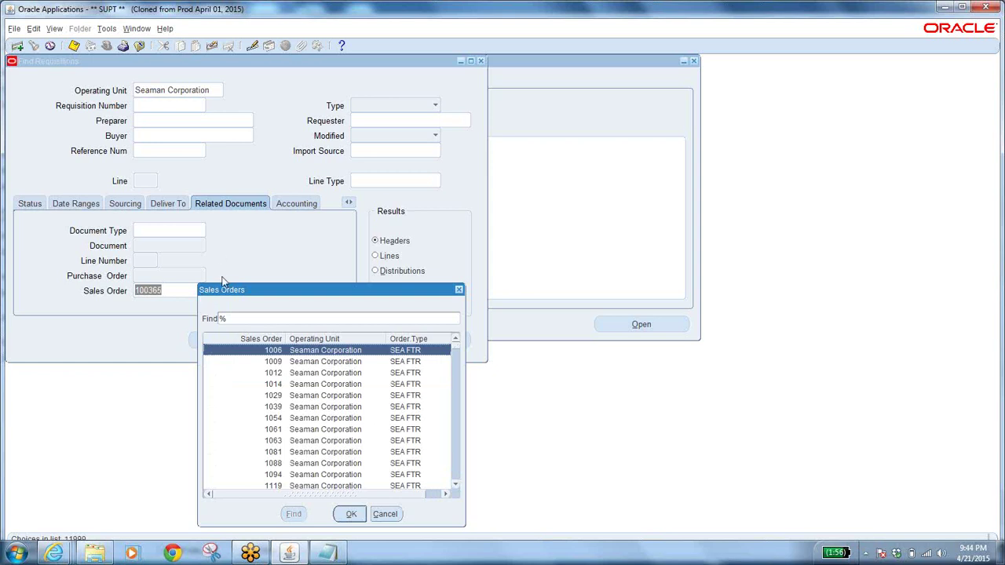
{"action": "type", "text": "100"}
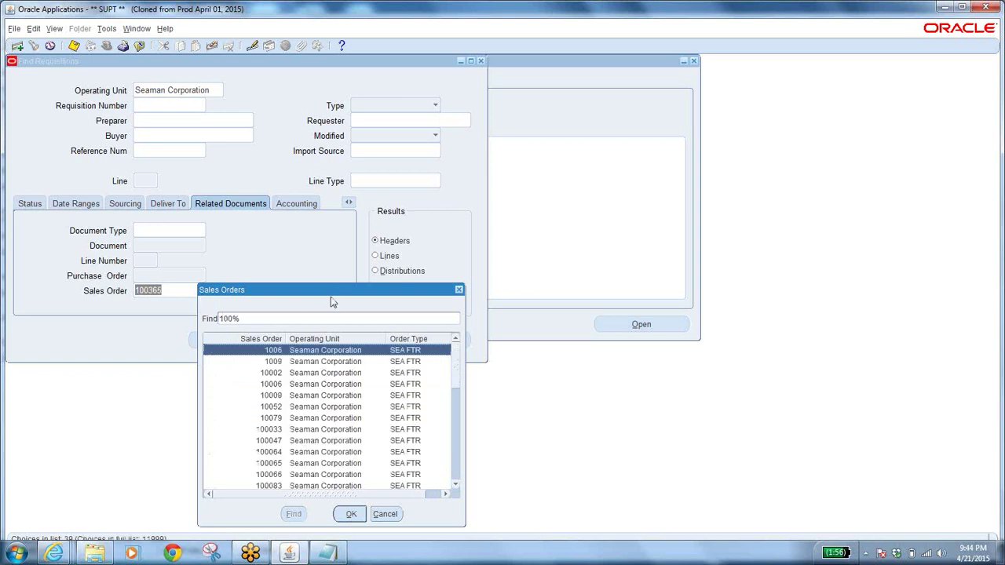
{"action": "scroll", "coordinate": [459, 388], "scroll_direction": "down", "scroll_amount": 3}
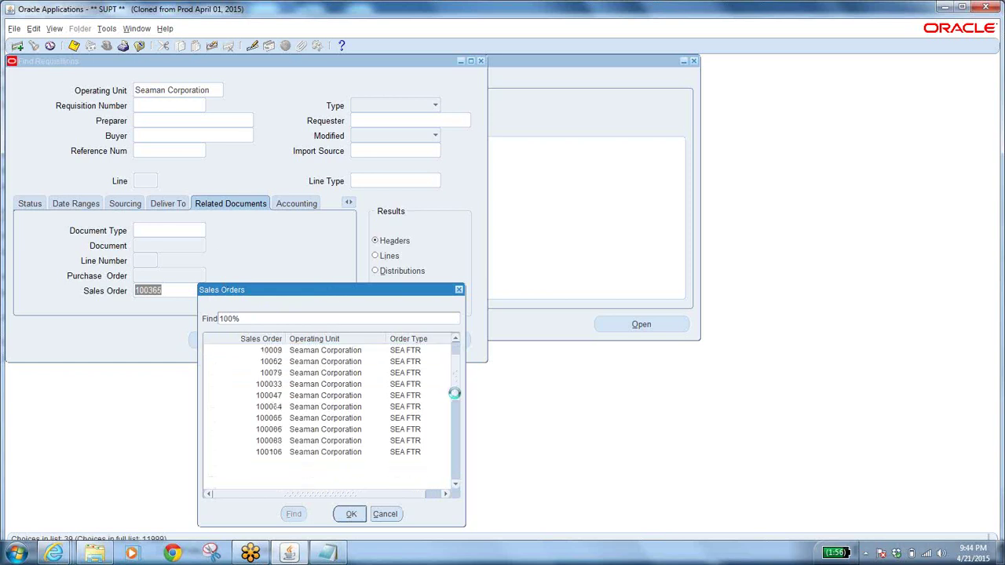
{"action": "left_click_drag", "start_coordinate": [457, 404], "coordinate": [469, 472]}
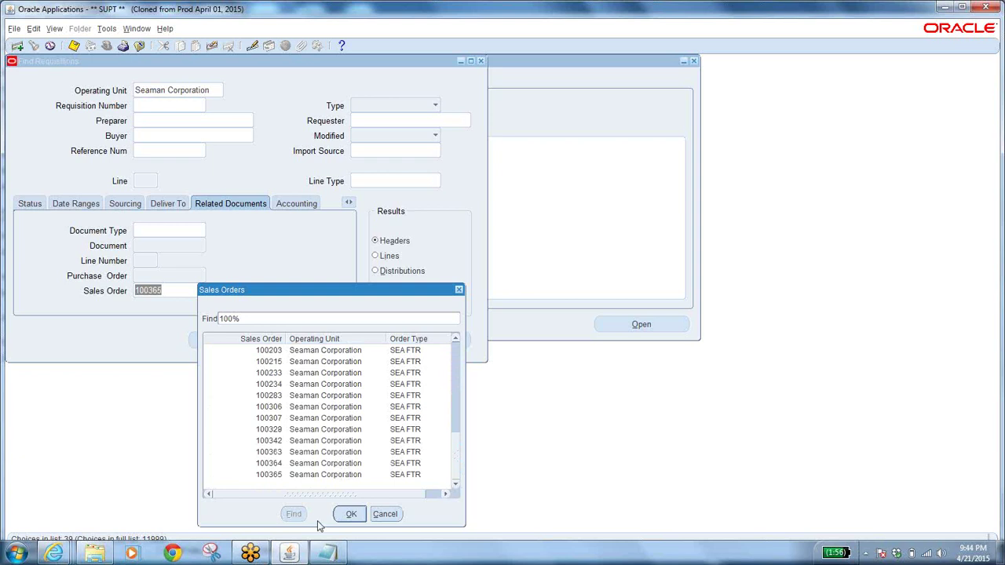
{"action": "left_click", "coordinate": [270, 475]}
{"action": "left_click", "coordinate": [351, 514]}
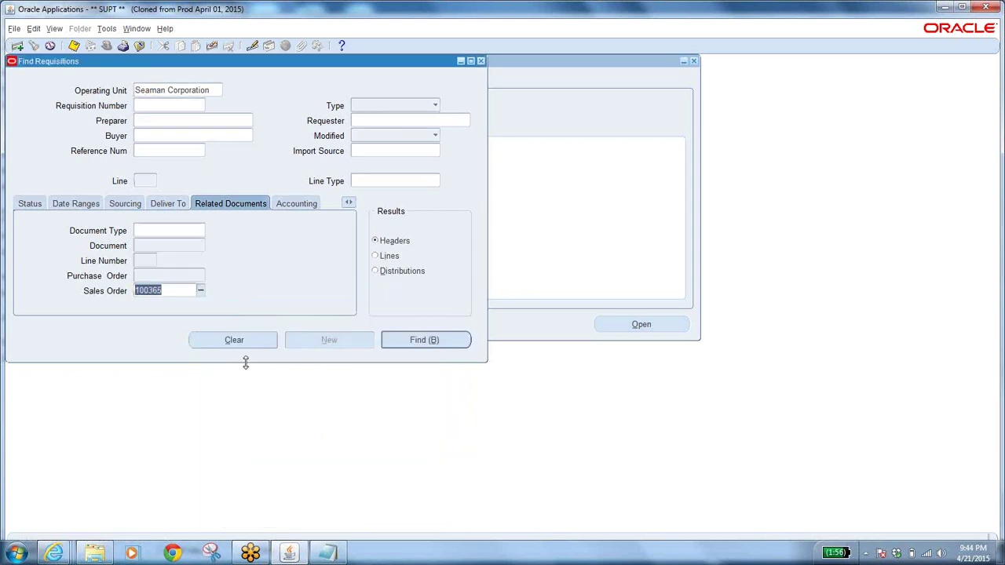
Find the requisition headers related to the sales order and move the Requisition Headers Summary window clear of the search criteria
{"action": "left_click", "coordinate": [385, 259]}
{"action": "left_click", "coordinate": [385, 241]}
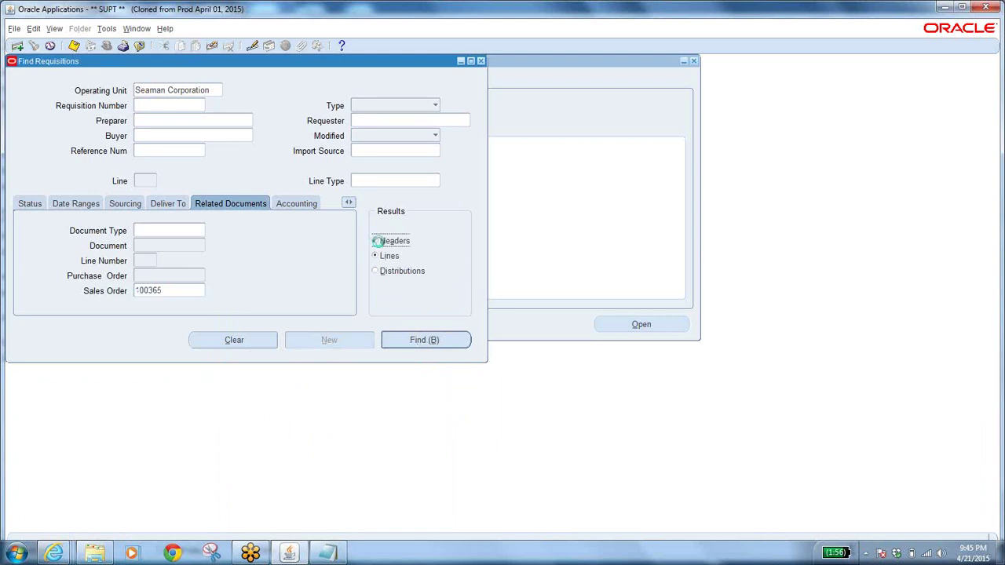
{"action": "left_click", "coordinate": [417, 340]}
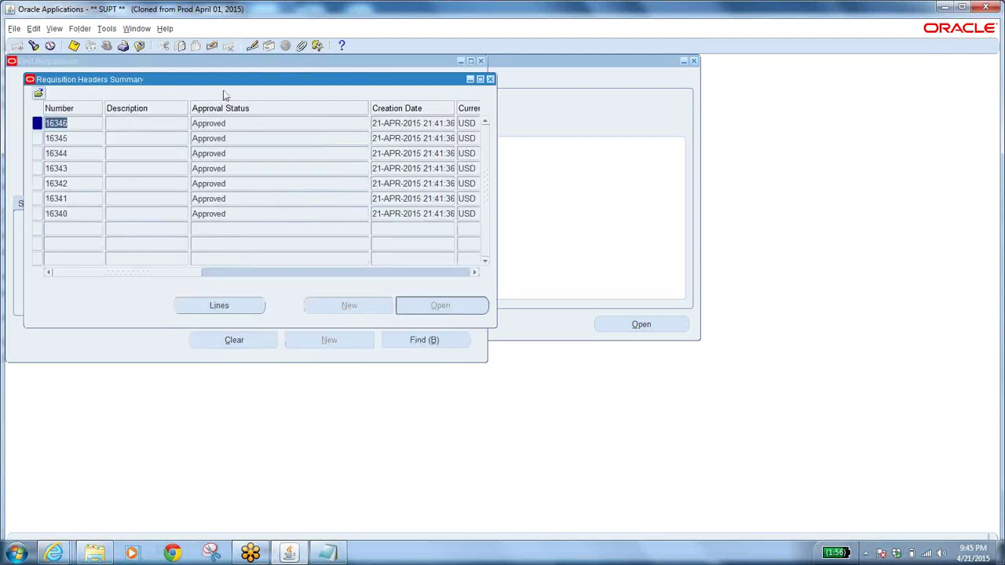
{"action": "left_click_drag", "start_coordinate": [223, 82], "coordinate": [435, 209]}
Check the sales order criterion and examine the numbers and approval statuses of the requisitions in the headers summary
{"action": "double_click", "coordinate": [168, 291]}
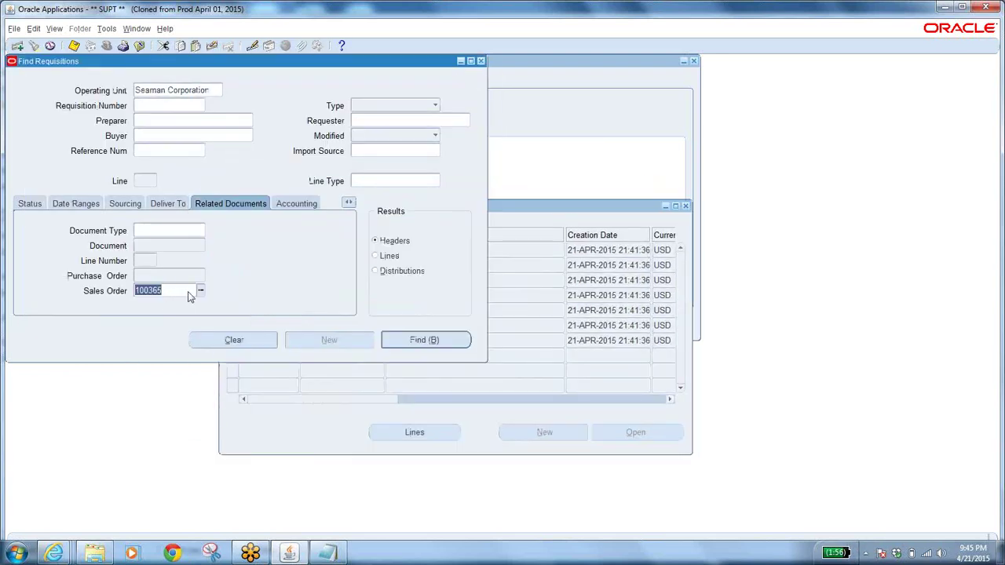
{"action": "left_click", "coordinate": [450, 418]}
{"action": "double_click", "coordinate": [268, 249]}
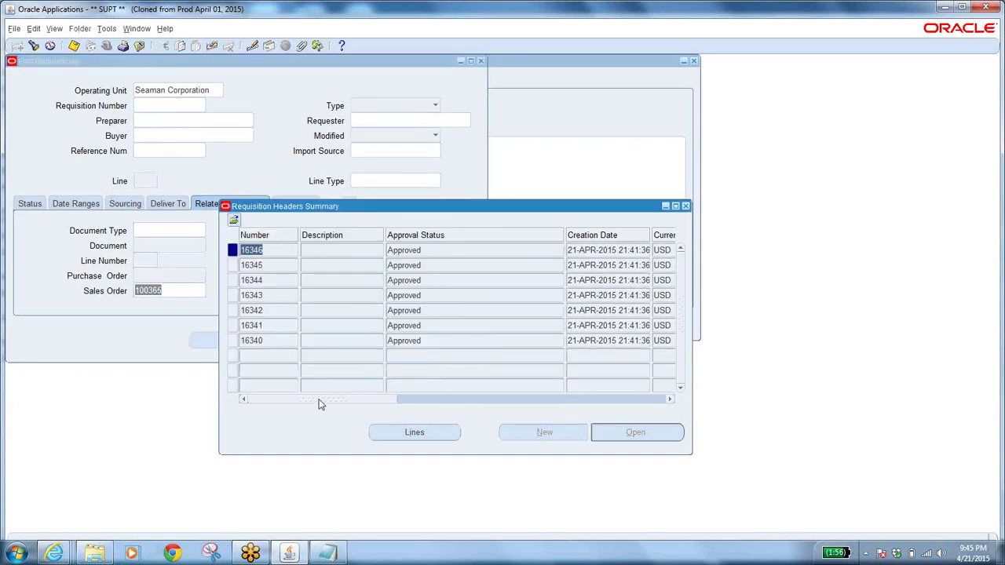
{"action": "left_click_drag", "start_coordinate": [319, 402], "coordinate": [258, 404]}
{"action": "left_click", "coordinate": [271, 249]}
{"action": "left_click", "coordinate": [271, 267]}
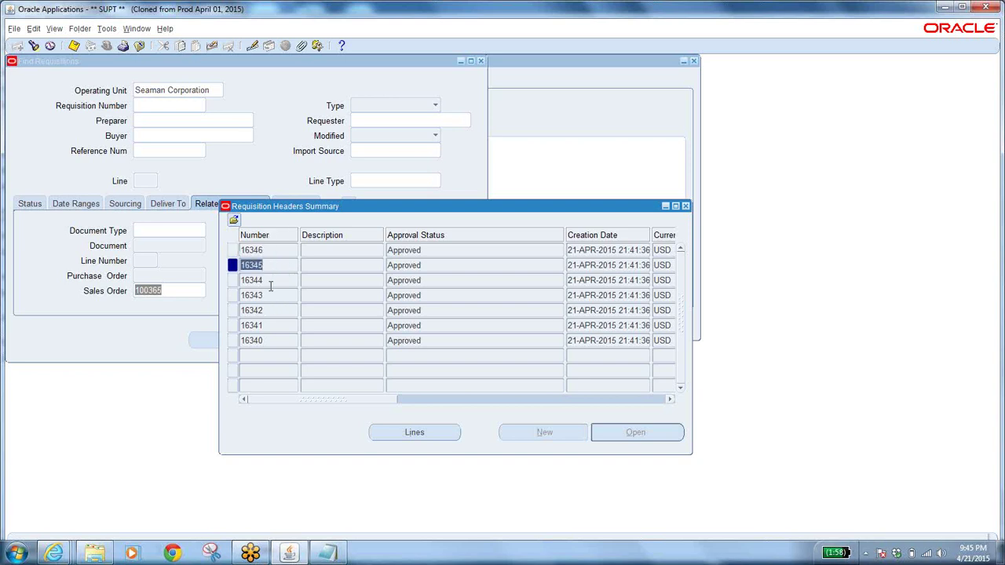
{"action": "left_click", "coordinate": [270, 281]}
{"action": "left_click", "coordinate": [267, 295]}
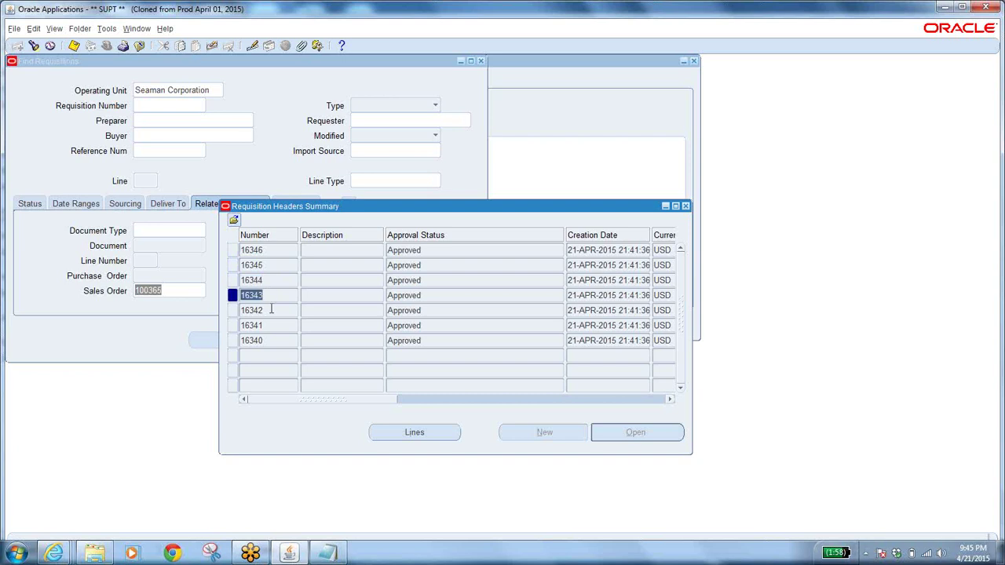
{"action": "left_click", "coordinate": [271, 311]}
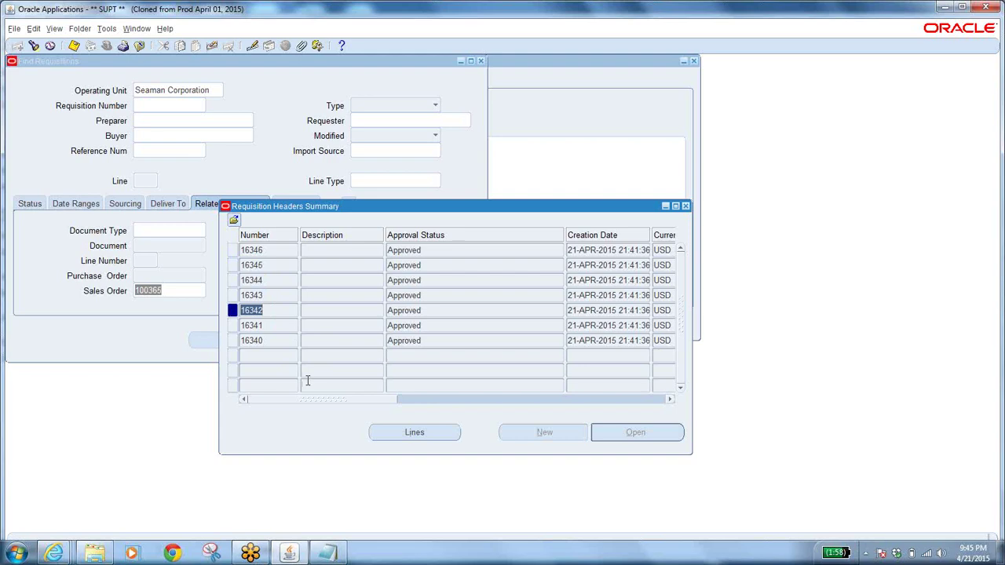
{"action": "left_click_drag", "start_coordinate": [351, 402], "coordinate": [313, 452]}
Show the lines of the first requisition in the summary and review its item, quantity, price, requester and need-by details
{"action": "left_click", "coordinate": [275, 250]}
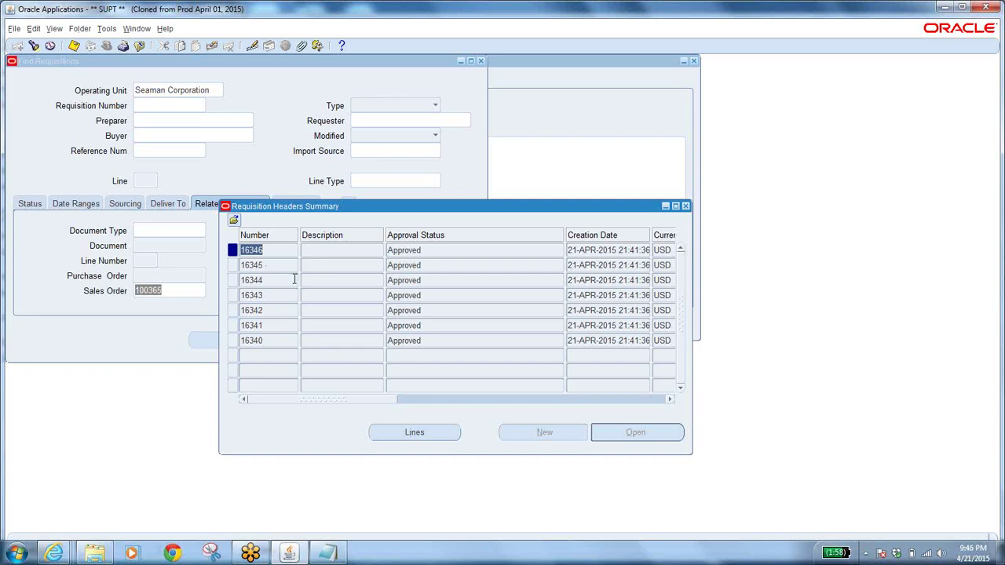
{"action": "left_click", "coordinate": [416, 433]}
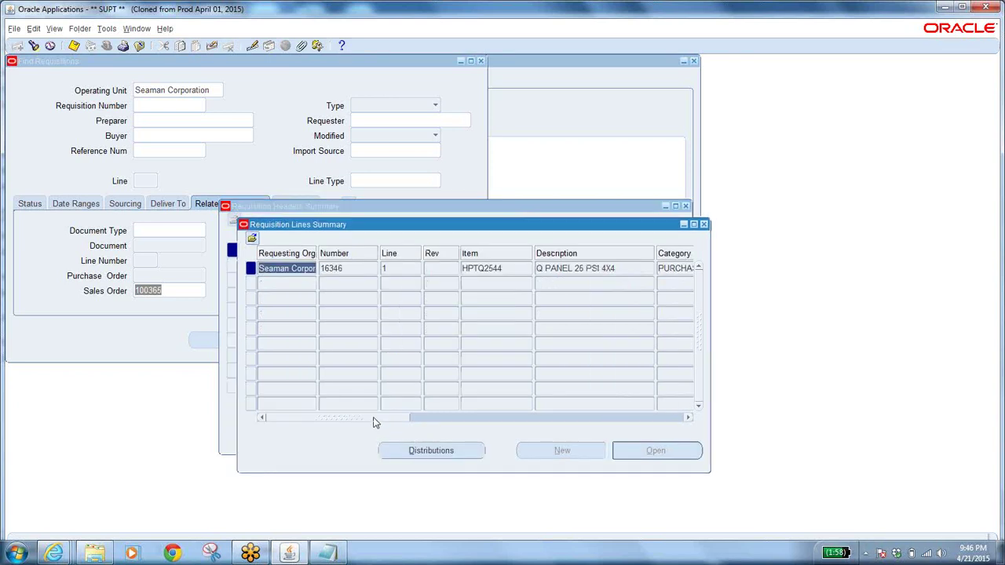
{"action": "left_click_drag", "start_coordinate": [374, 423], "coordinate": [462, 439]}
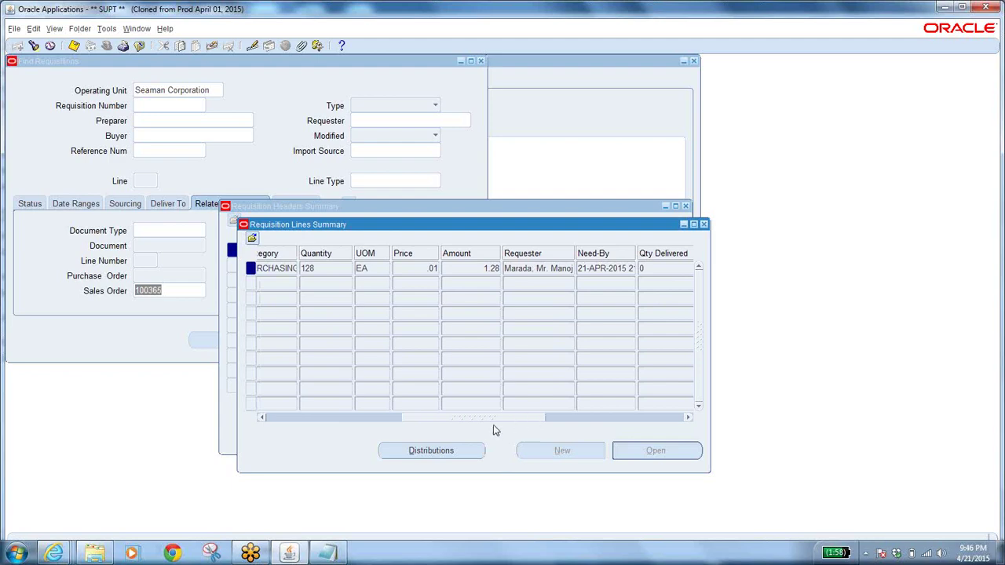
{"action": "left_click_drag", "start_coordinate": [476, 418], "coordinate": [320, 424]}
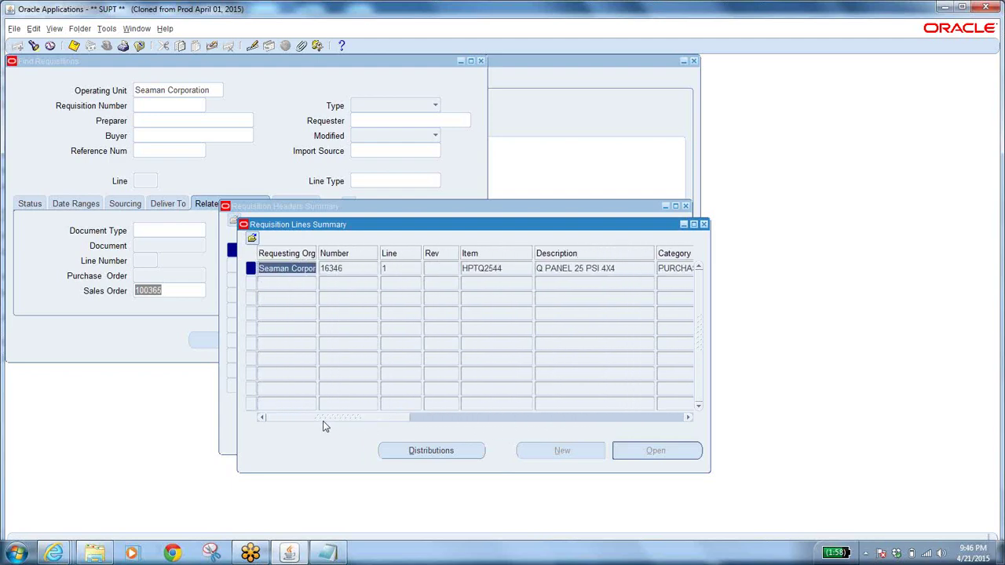
{"action": "left_click", "coordinate": [357, 268]}
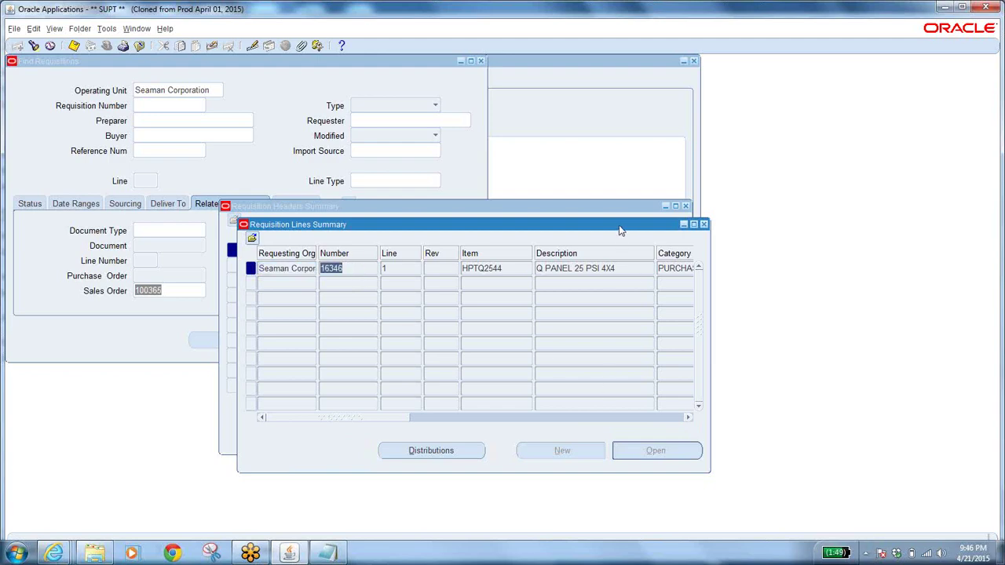
Move the Requisition Lines Summary window off the headers list, close it and check the first requisition's approval status
{"action": "left_click_drag", "start_coordinate": [629, 230], "coordinate": [736, 274]}
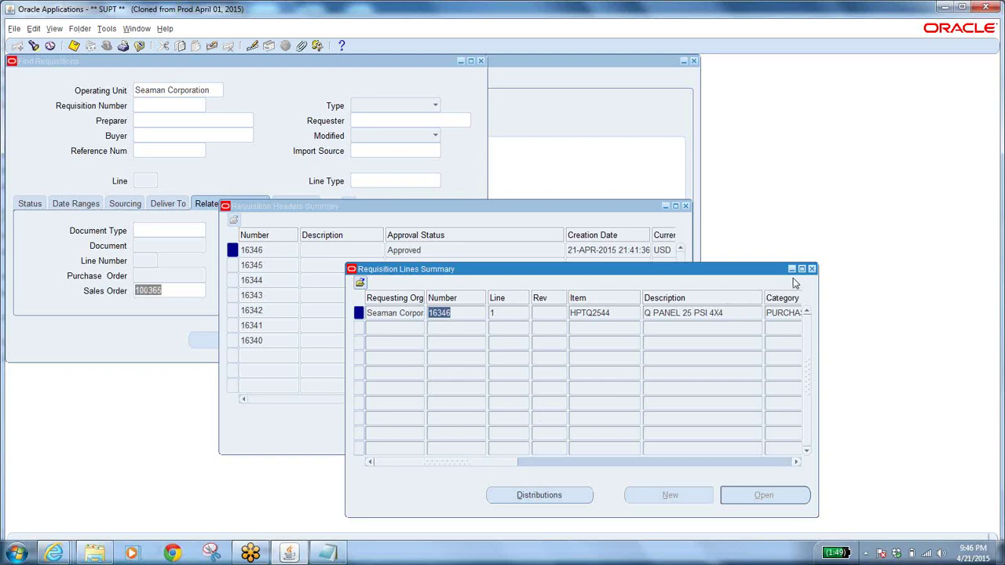
{"action": "left_click_drag", "start_coordinate": [764, 271], "coordinate": [738, 269]}
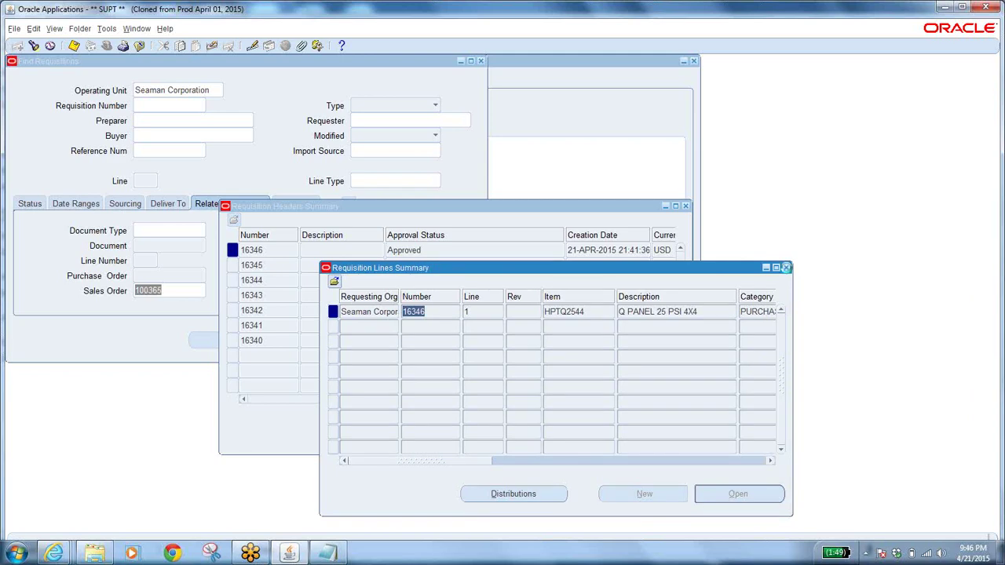
{"action": "left_click", "coordinate": [786, 268]}
{"action": "left_click", "coordinate": [428, 252]}
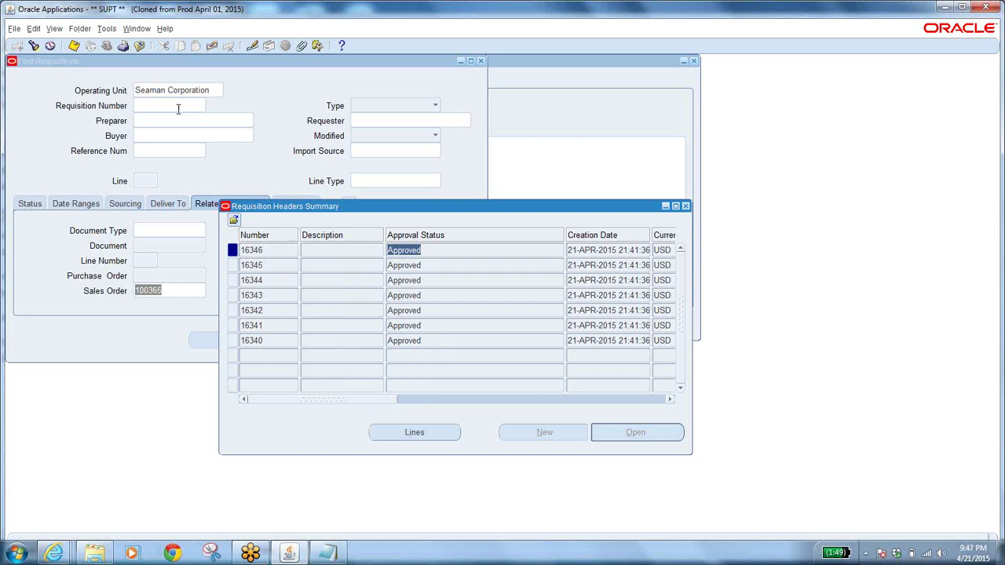
Export the requisition headers and try to save fnd_gfm_586899.xls, retrying its download from the downloads list
{"action": "left_click", "coordinate": [265, 249]}
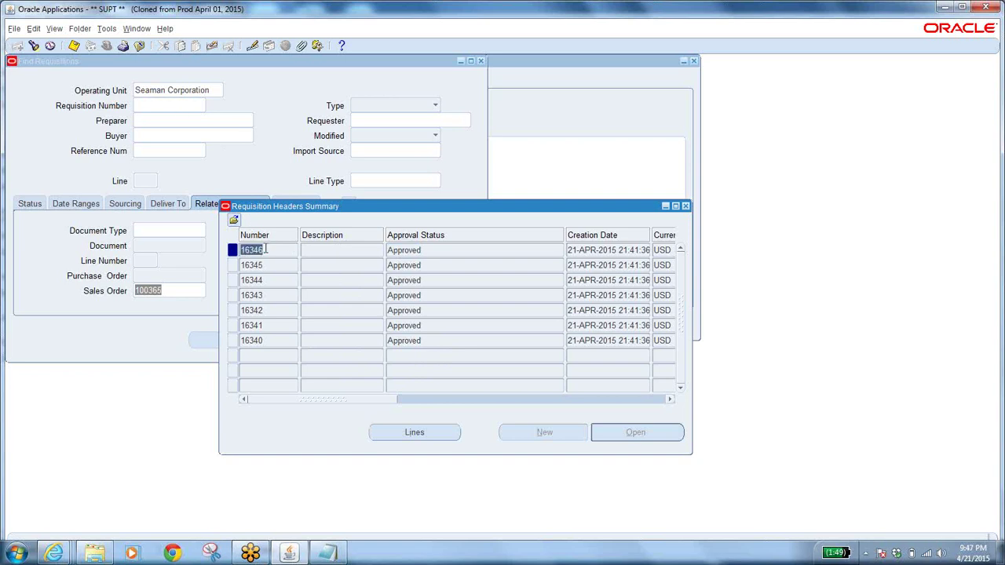
{"action": "left_click", "coordinate": [265, 250]}
{"action": "left_click", "coordinate": [14, 28]}
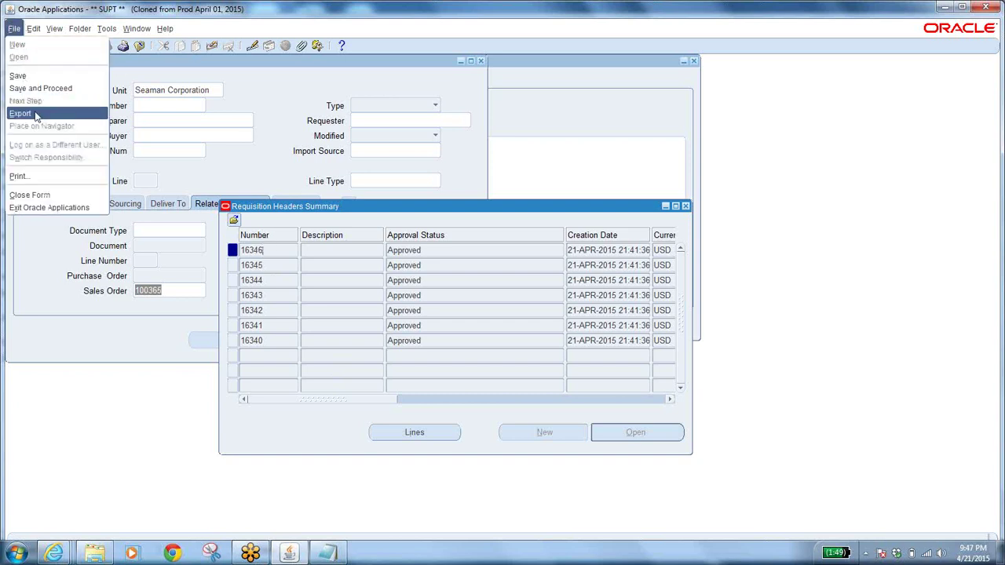
{"action": "left_click", "coordinate": [36, 116]}
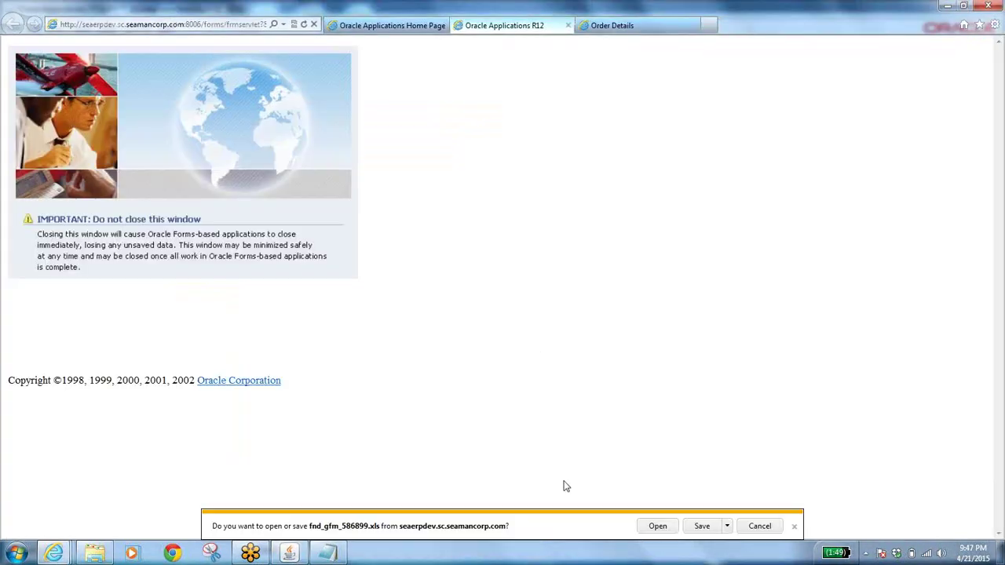
{"action": "left_click", "coordinate": [698, 527]}
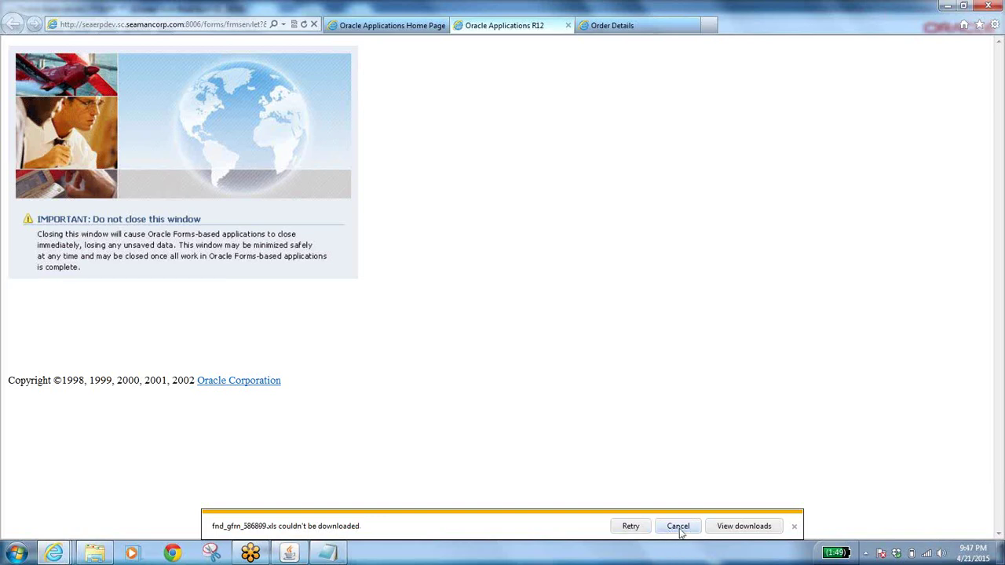
{"action": "left_click", "coordinate": [631, 527]}
{"action": "left_click", "coordinate": [630, 527]}
{"action": "left_click", "coordinate": [744, 527]}
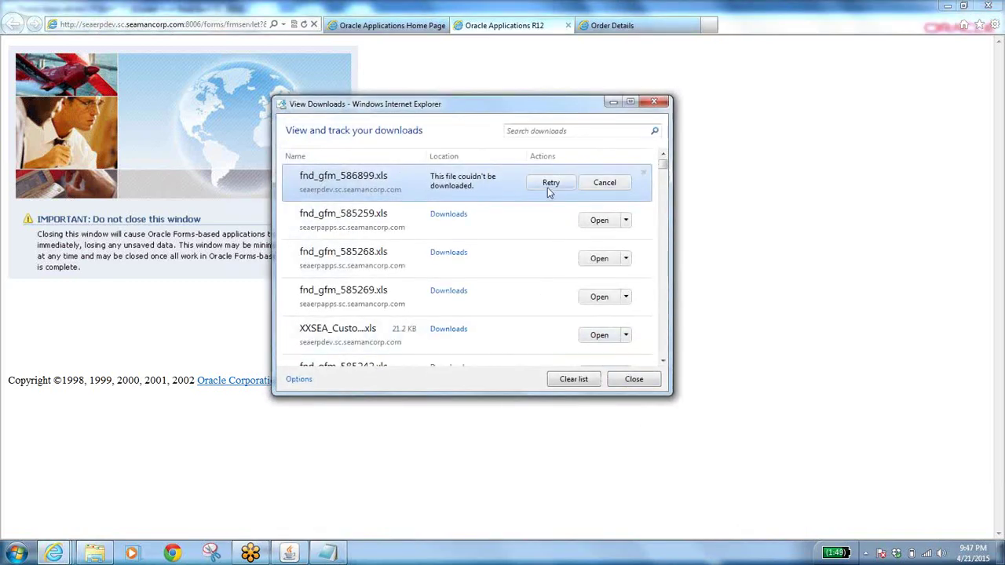
{"action": "left_click", "coordinate": [551, 185]}
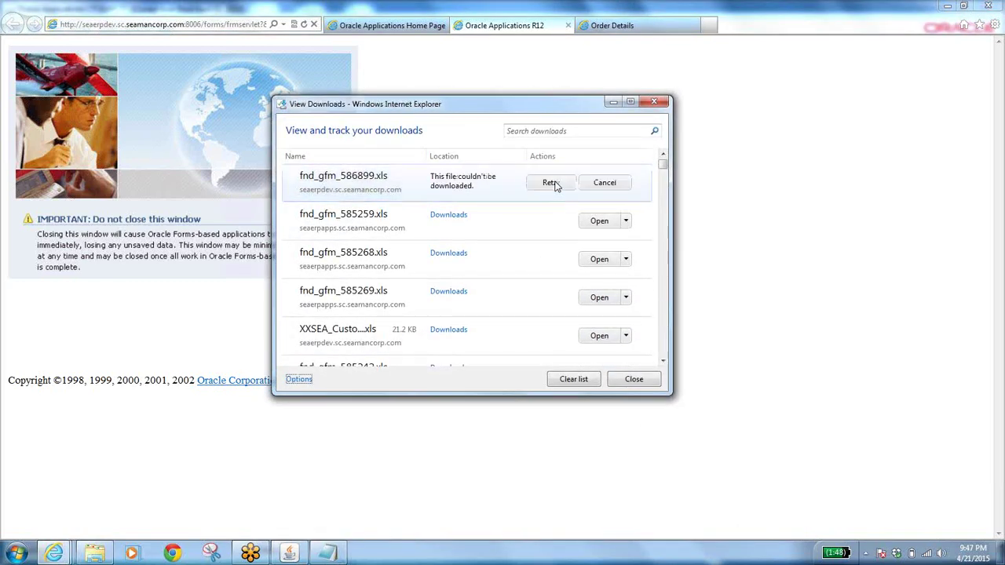
{"action": "left_click", "coordinate": [552, 184]}
{"action": "left_click", "coordinate": [653, 101]}
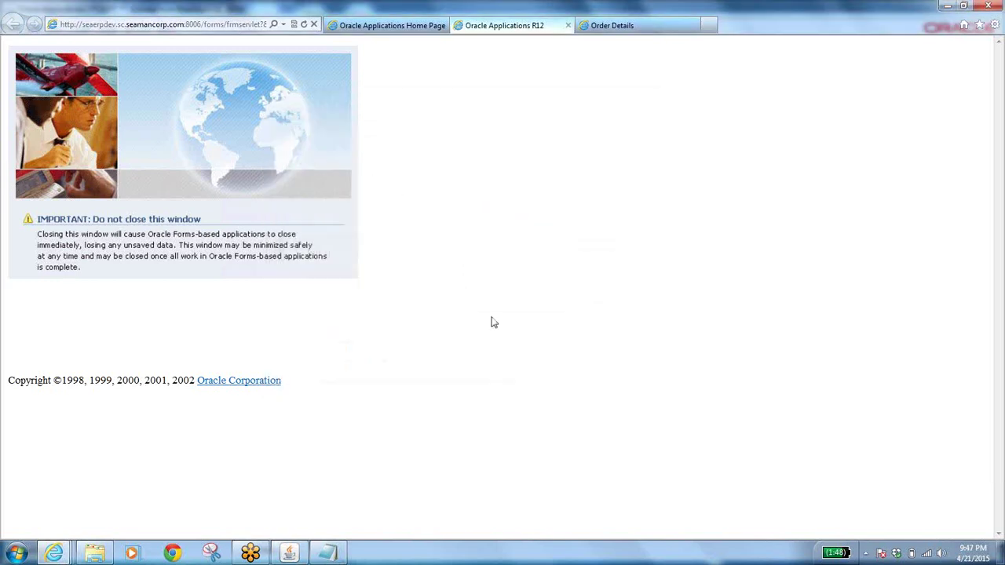
Return to Oracle Applications, export the requisition headers again, open fnd_gfm_586900.xls in Excel and select the whole sheet
{"action": "left_click", "coordinate": [300, 553]}
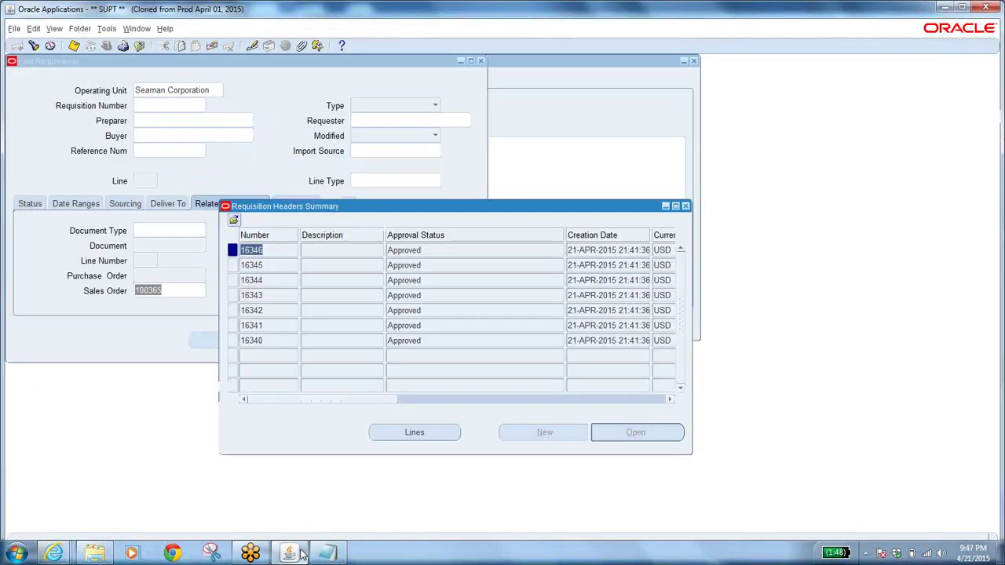
{"action": "left_click", "coordinate": [14, 28]}
{"action": "left_click", "coordinate": [28, 110]}
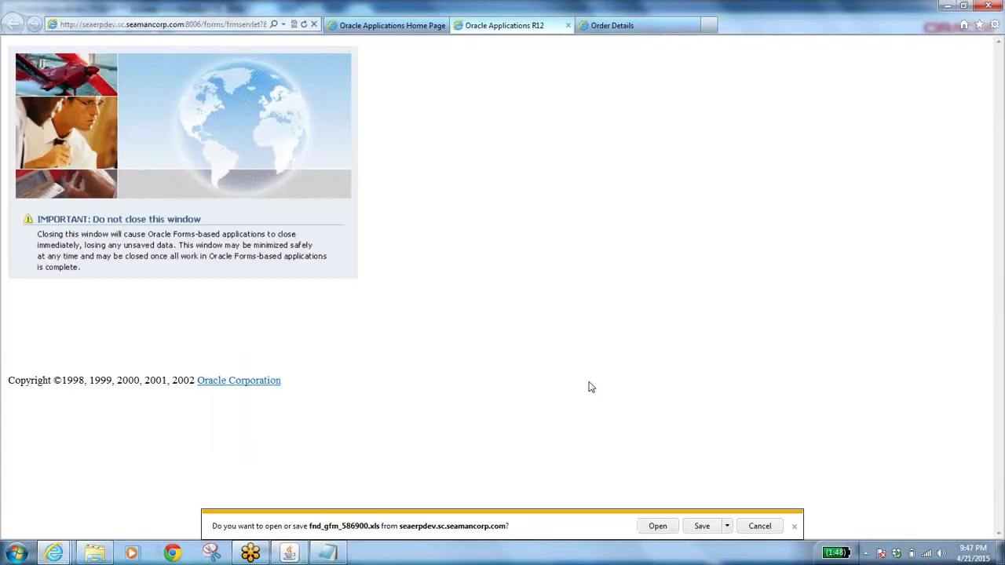
{"action": "left_click", "coordinate": [656, 526]}
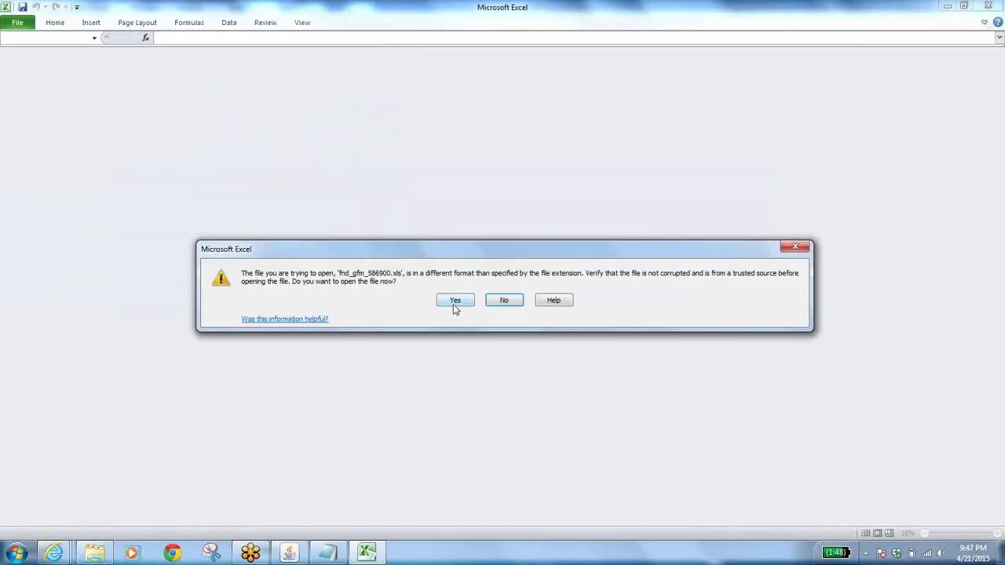
{"action": "left_click", "coordinate": [454, 303]}
{"action": "left_click", "coordinate": [6, 53]}
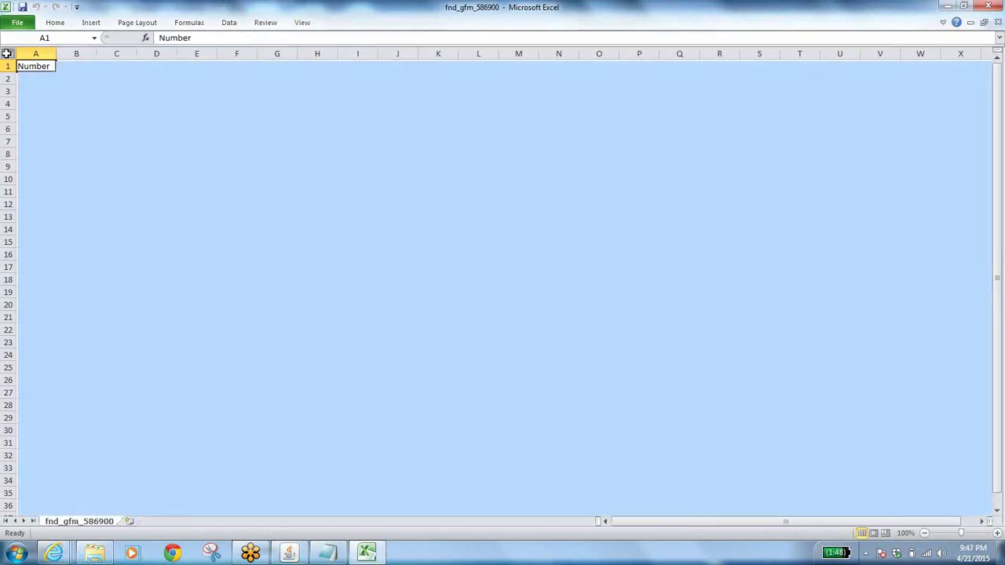
Autofit all column widths in the exported sheet and start saving a copy in the BA folder on the Desktop
{"action": "double_click", "coordinate": [55, 53]}
{"action": "left_click", "coordinate": [237, 140]}
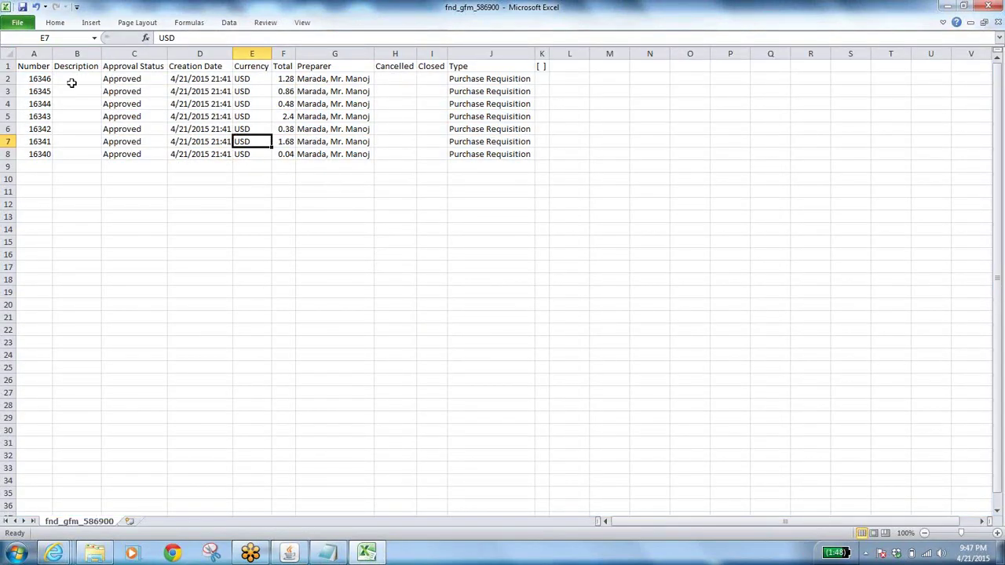
{"action": "left_click", "coordinate": [16, 23]}
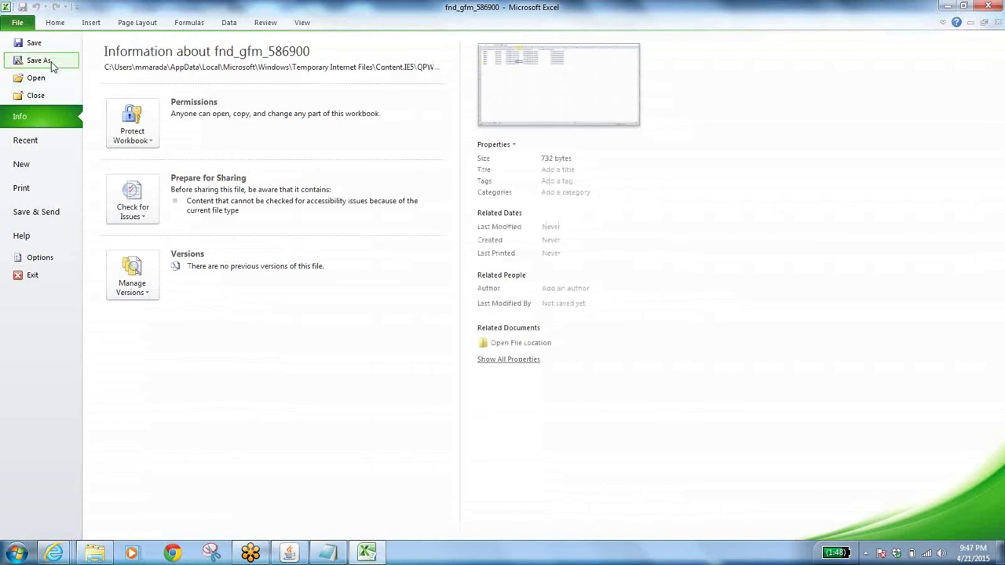
{"action": "left_click", "coordinate": [40, 61]}
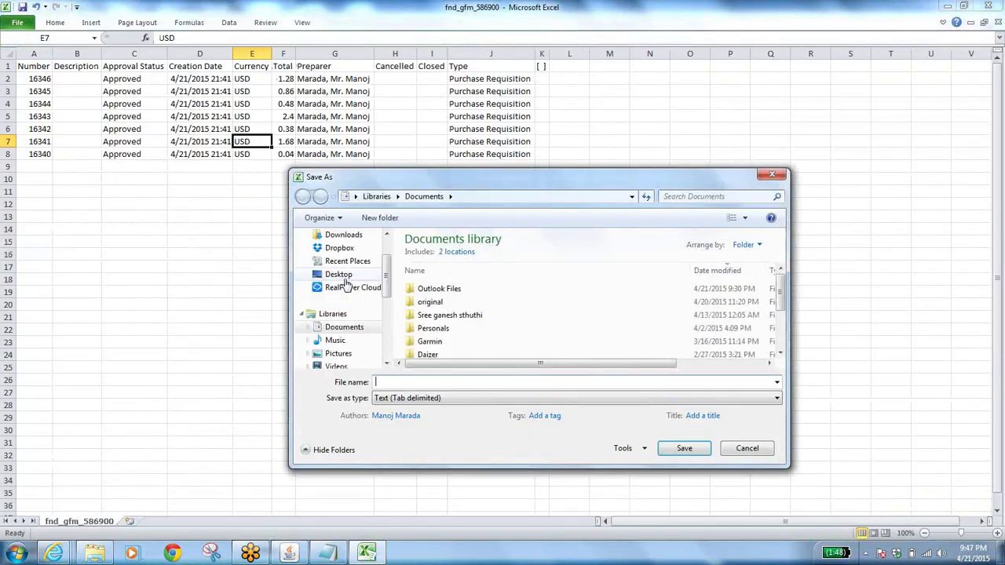
{"action": "left_click", "coordinate": [337, 274]}
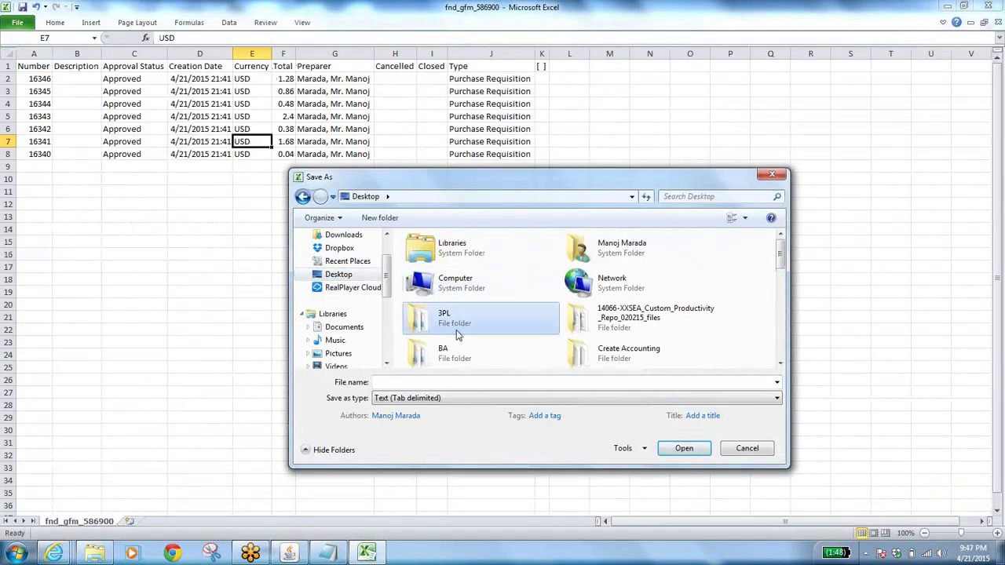
{"action": "double_click", "coordinate": [444, 350]}
{"action": "left_click", "coordinate": [406, 381]}
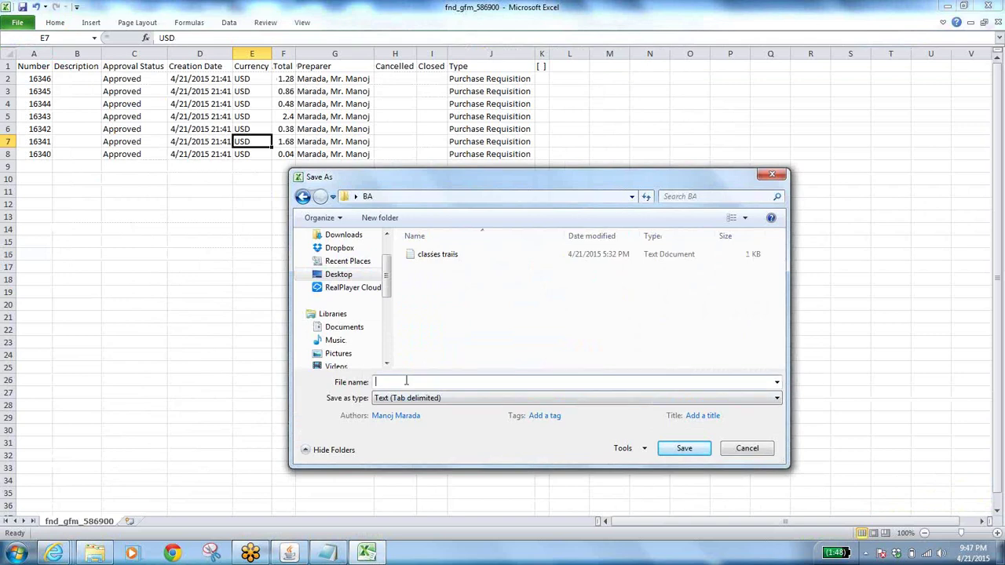
{"action": "type", "text": "16346"}
{"action": "key", "text": "BackSpace"}
{"action": "key", "text": "BackSpace"}
{"action": "key", "text": "BackSpace"}
{"action": "key", "text": "BackSpace"}
Switch to the classes trails notes in Notepad, copy the last external sales order number and return to Excel's Save As dialog
{"action": "left_click", "coordinate": [322, 554]}
{"action": "left_click_drag", "start_coordinate": [34, 362], "coordinate": [2, 359]}
{"action": "key", "text": "ctrl+c"}
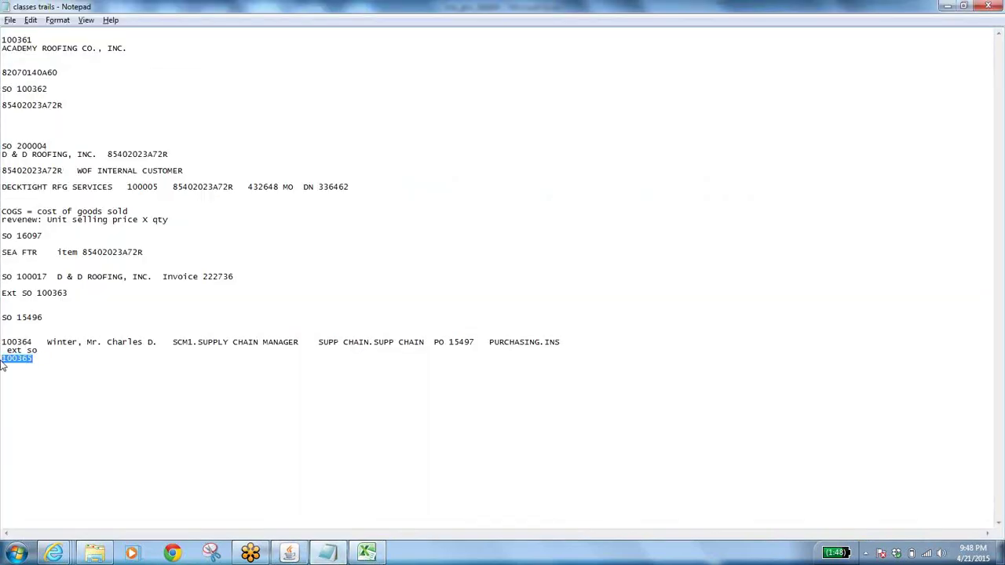
{"action": "key", "text": "alt+Tab"}
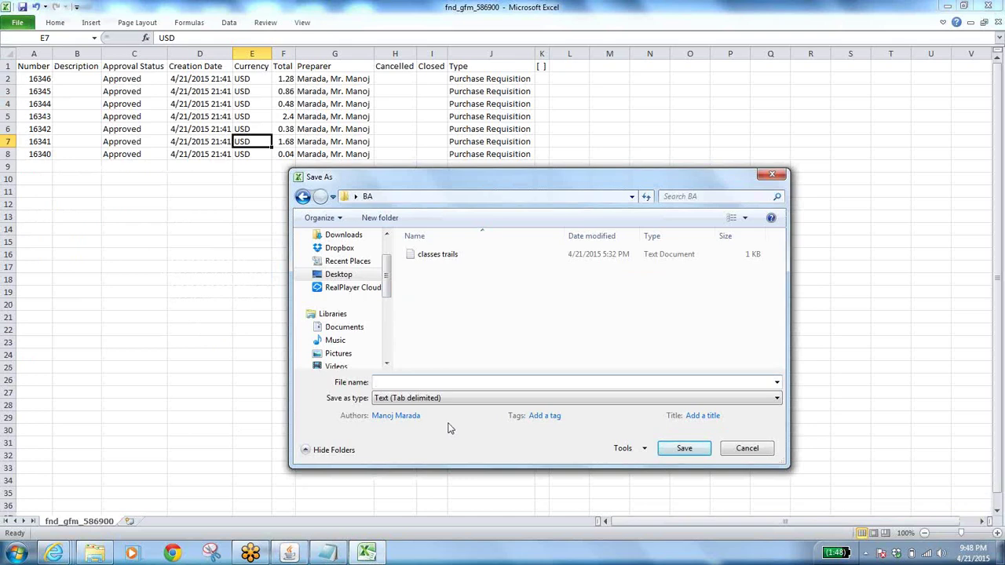
Save as an Excel 97-2003 Workbook, naming it "SO", the copied sales order number and "drop ship PRs."
{"action": "type", "text": "SC"}
{"action": "key", "text": "ctrl+v"}
{"action": "left_click", "coordinate": [496, 398]}
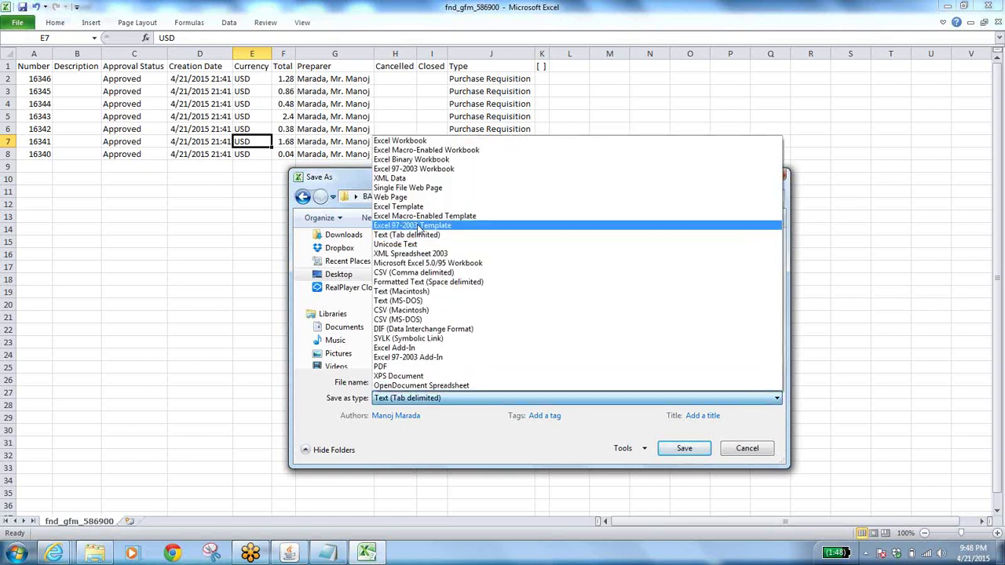
{"action": "left_click", "coordinate": [435, 169]}
{"action": "left_click", "coordinate": [680, 464]}
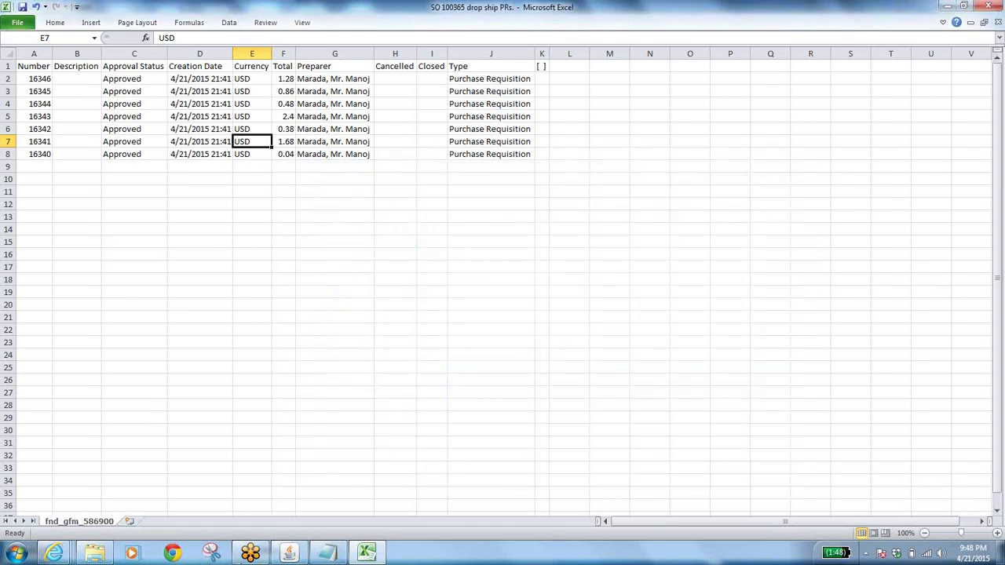
Switch to Oracle Applications, collapse all functions in the Purchasing navigator and open AutoCreate
{"action": "left_click", "coordinate": [292, 554]}
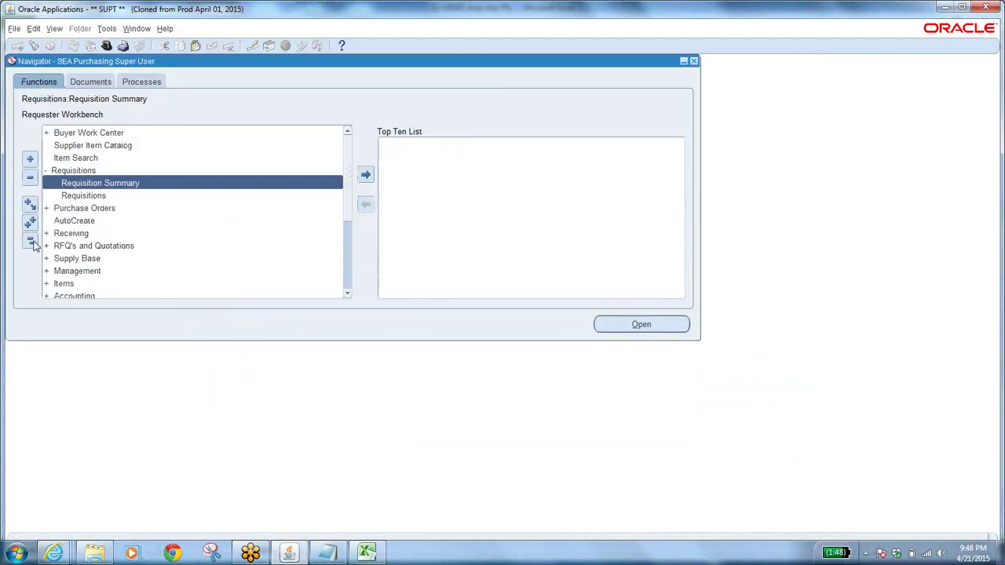
{"action": "left_click", "coordinate": [31, 240]}
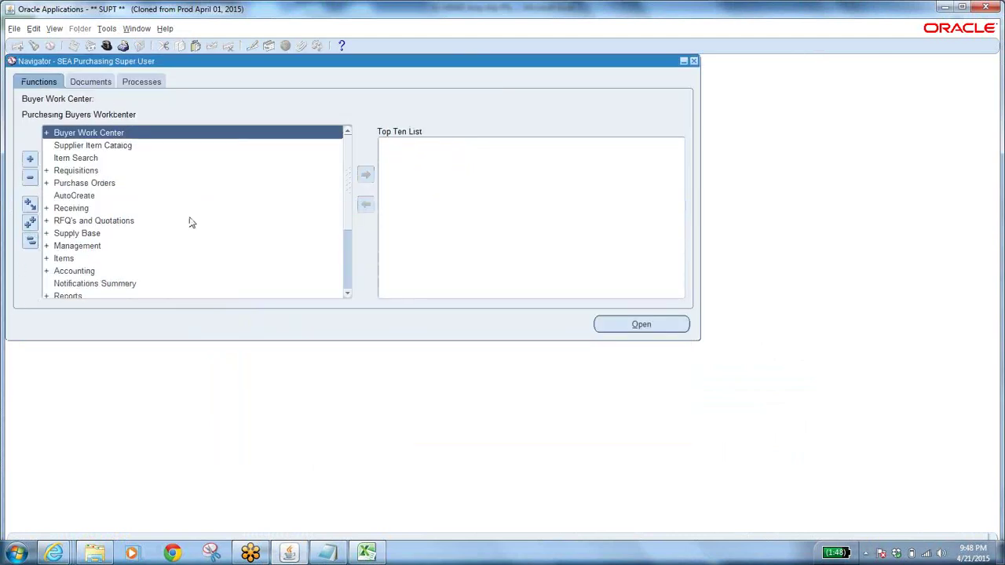
{"action": "left_click", "coordinate": [72, 196]}
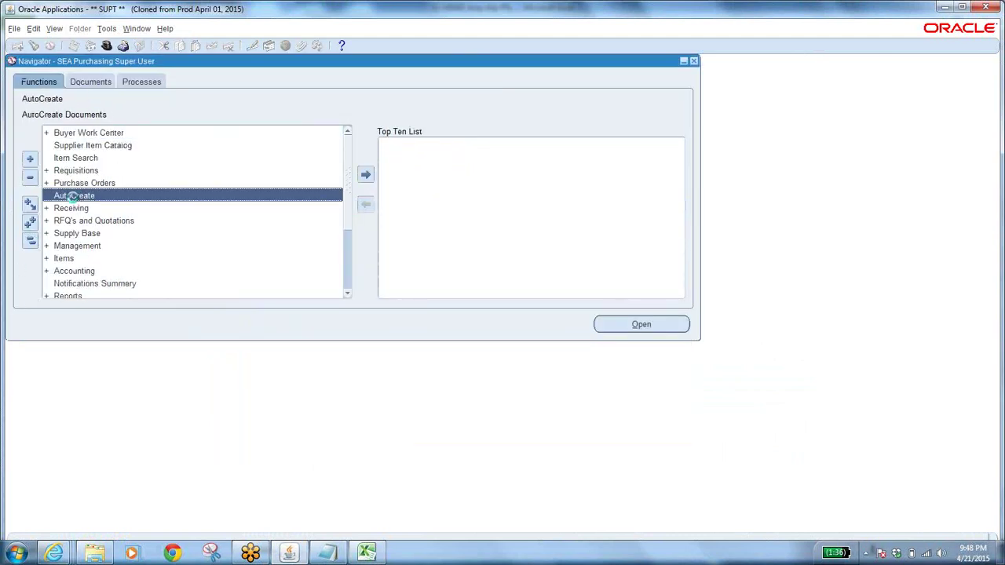
{"action": "double_click", "coordinate": [72, 196]}
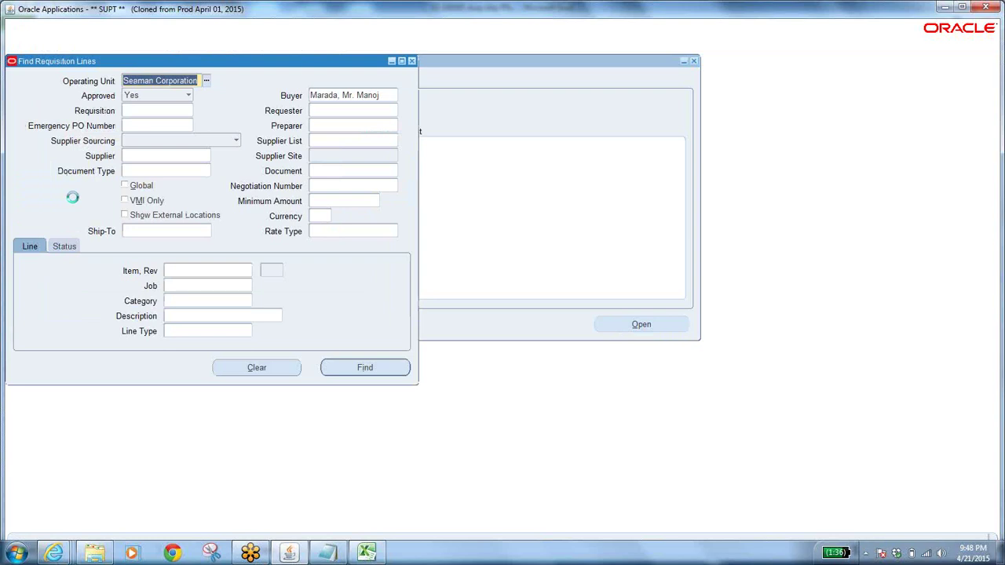
Clear the default search criteria, choose the preparer by surname and find that preparer's approved requisition lines
{"action": "left_click", "coordinate": [242, 368]}
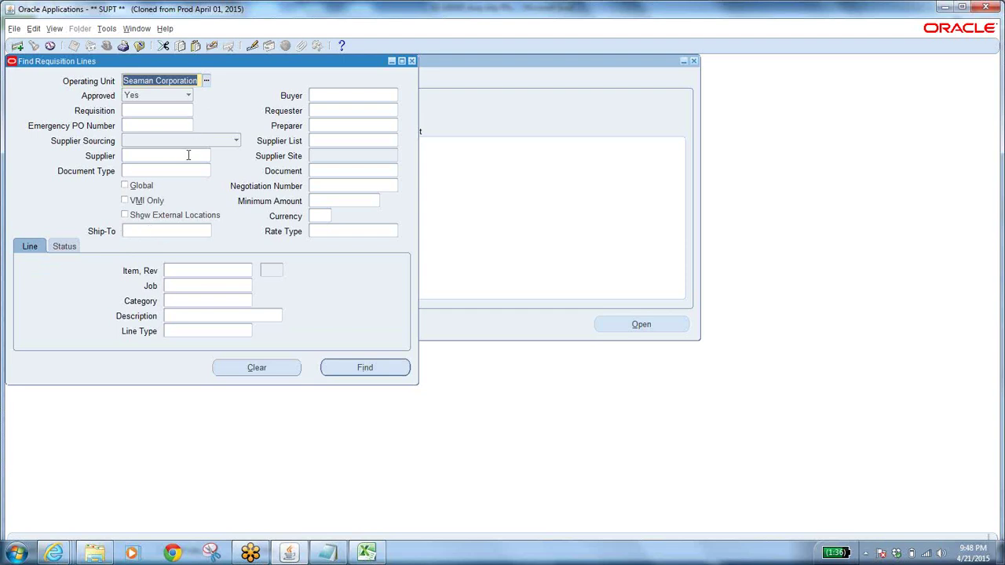
{"action": "left_click", "coordinate": [135, 112]}
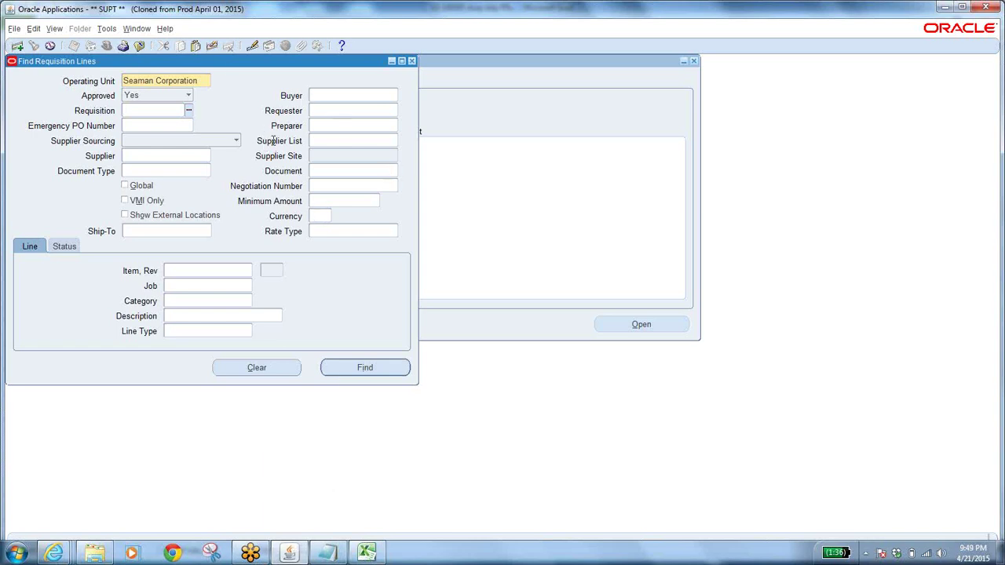
{"action": "left_click", "coordinate": [342, 124]}
{"action": "left_click", "coordinate": [393, 128]}
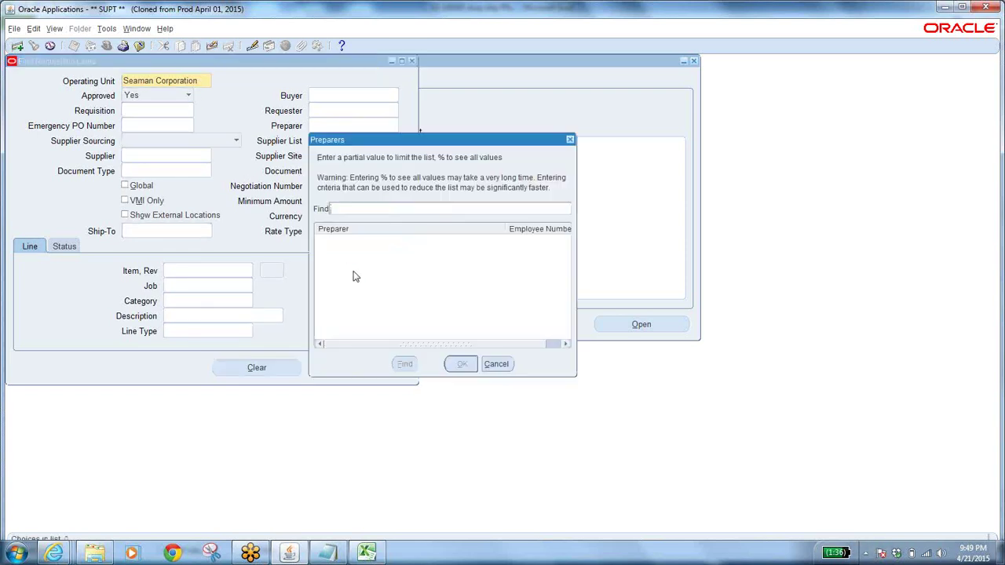
{"action": "type", "text": "%marada%"}
{"action": "key", "text": "Return"}
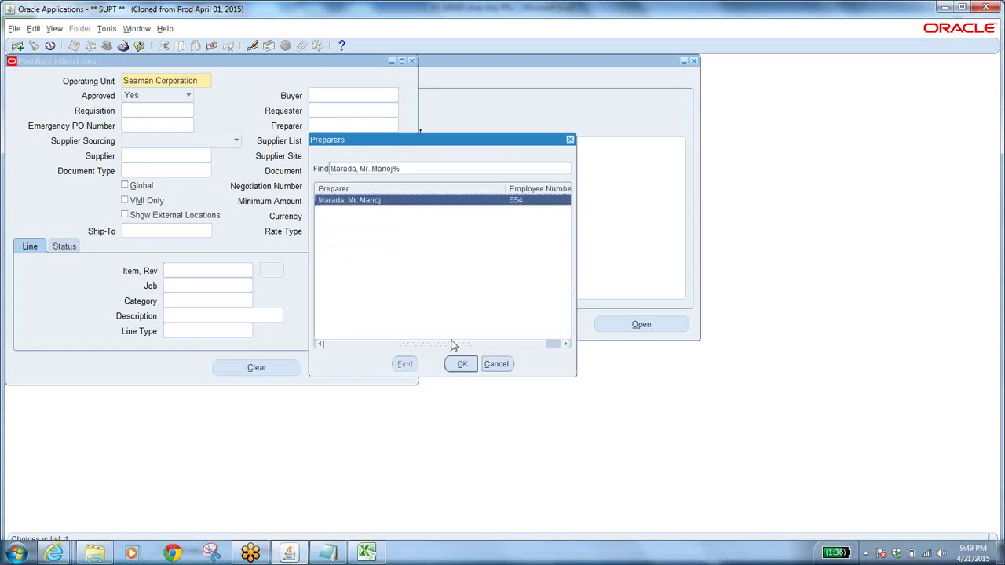
{"action": "left_click", "coordinate": [460, 364]}
{"action": "left_click", "coordinate": [367, 367]}
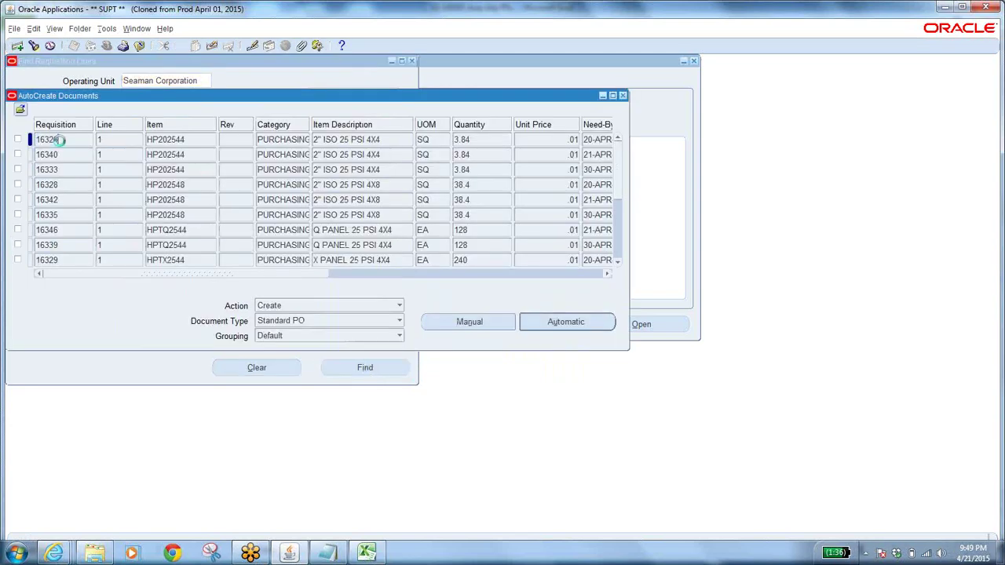
Switch to Excel, select the requisition numbers in A2:A8 and compare them with the AutoCreate lines
{"action": "left_click", "coordinate": [367, 553]}
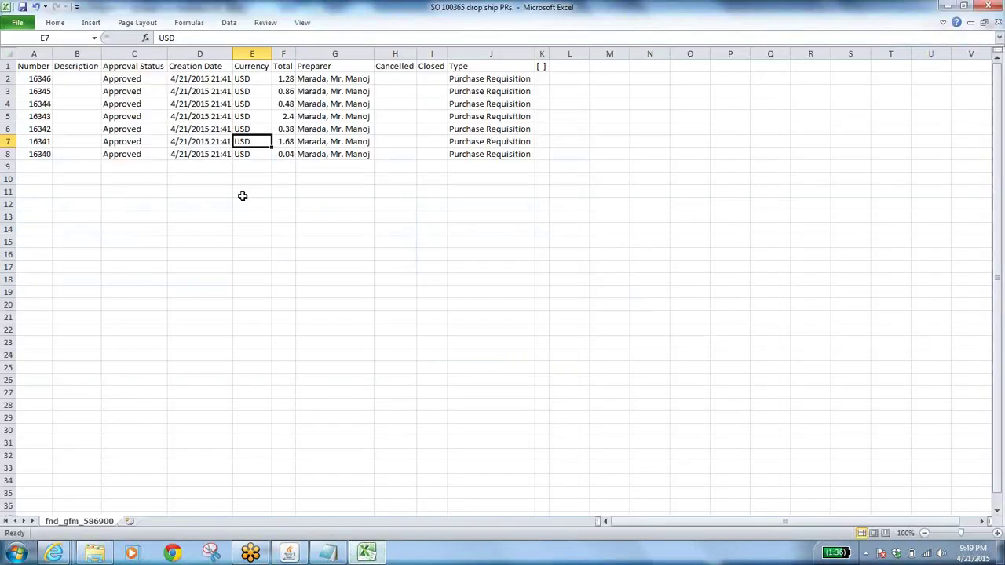
{"action": "left_click", "coordinate": [42, 80]}
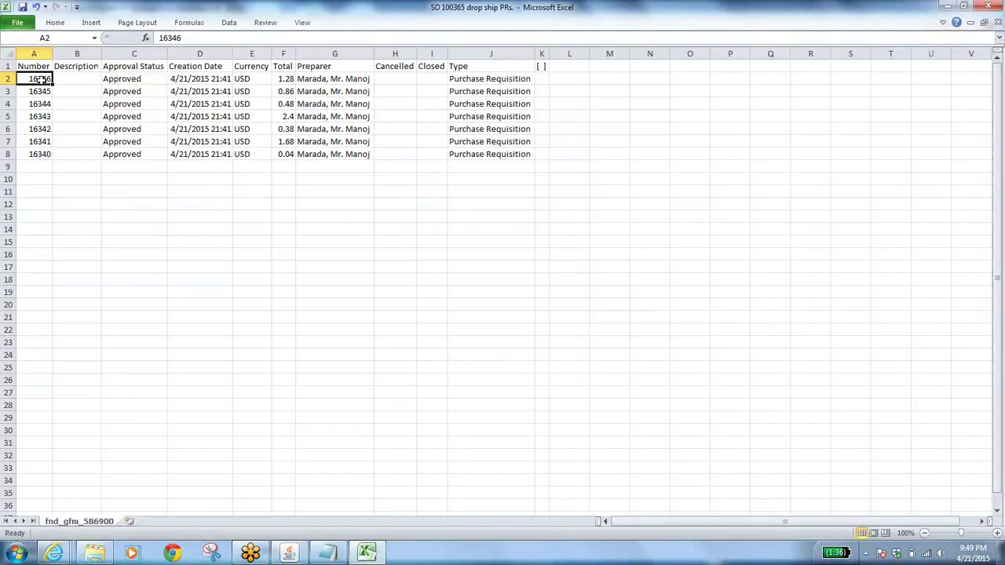
{"action": "left_click_drag", "start_coordinate": [42, 79], "coordinate": [47, 154]}
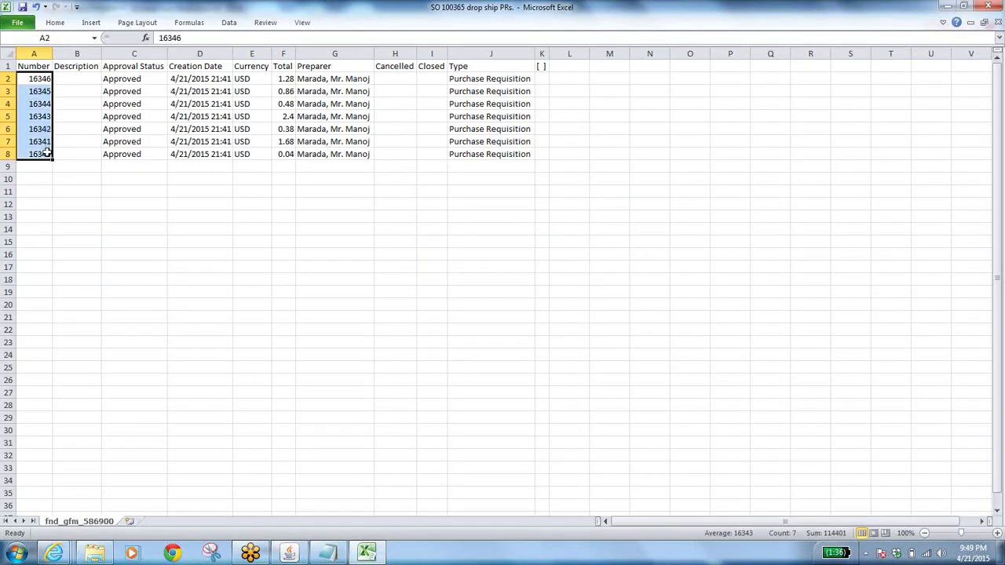
{"action": "key", "text": "alt+Tab"}
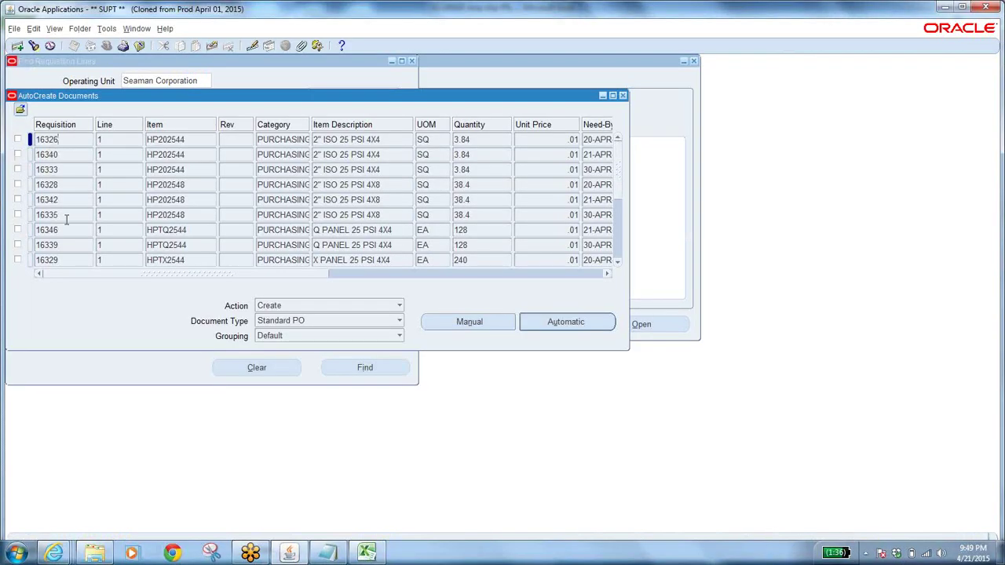
{"action": "key", "text": "alt+Tab"}
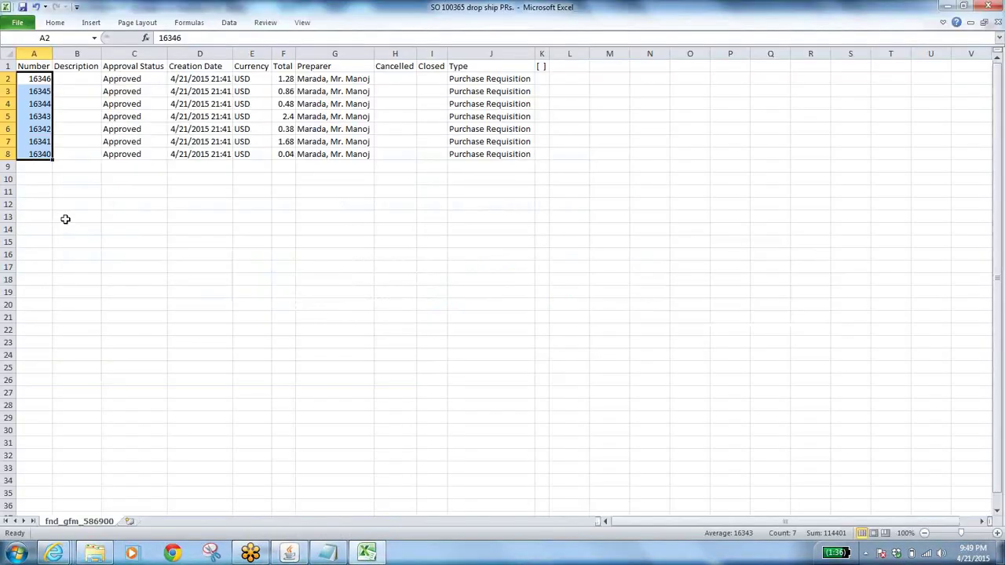
{"action": "key", "text": "alt+Tab"}
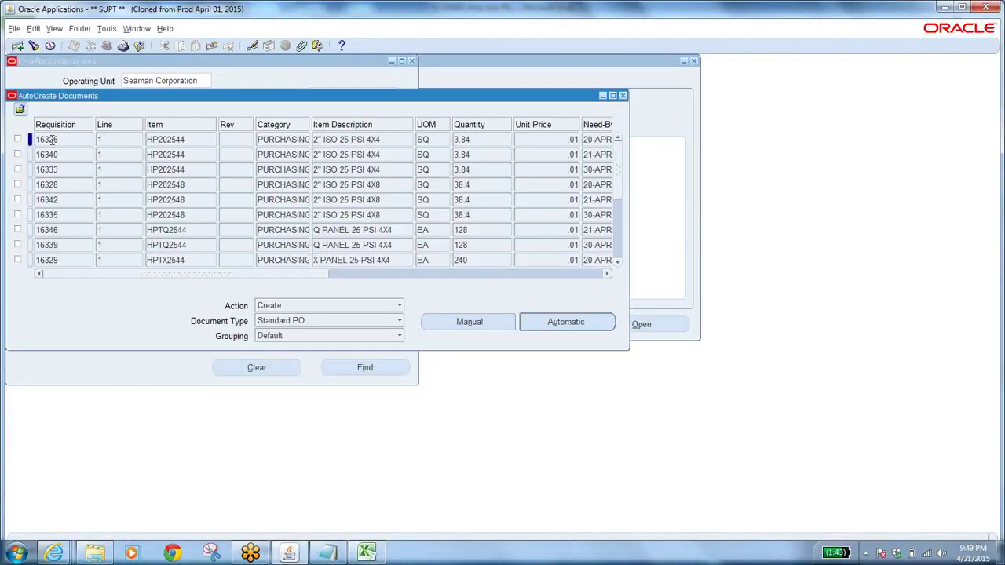
Check the exported list once more and mark the HPTQ2544 requisition line needed by 21-APR in AutoCreate Documents
{"action": "key", "text": "alt+Tab"}
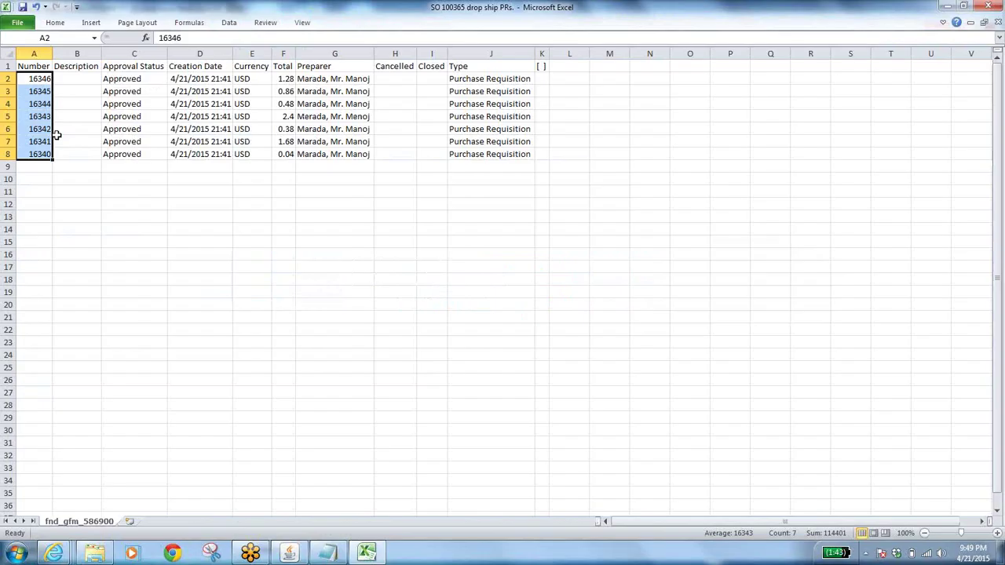
{"action": "key", "text": "alt+Tab"}
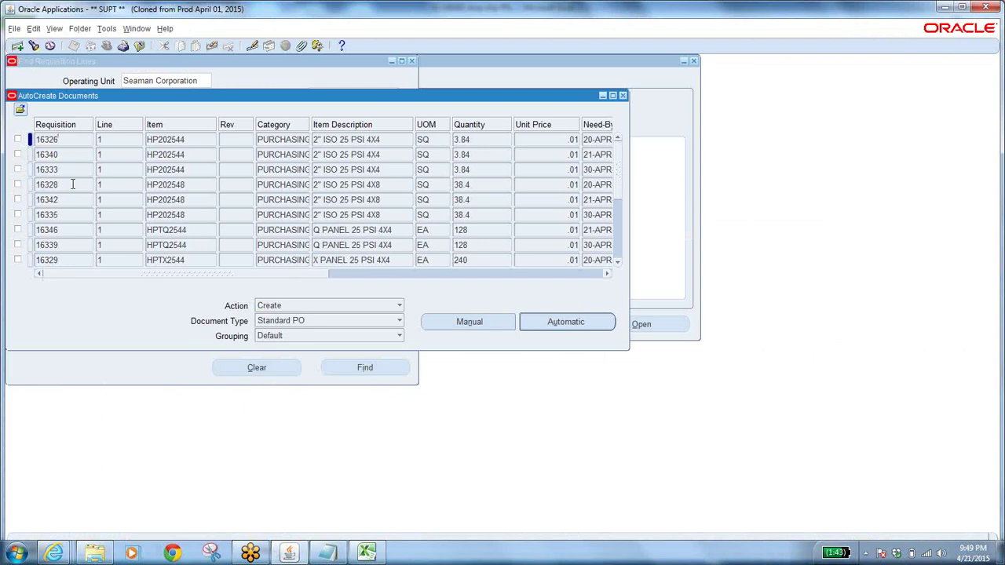
{"action": "left_click", "coordinate": [66, 230]}
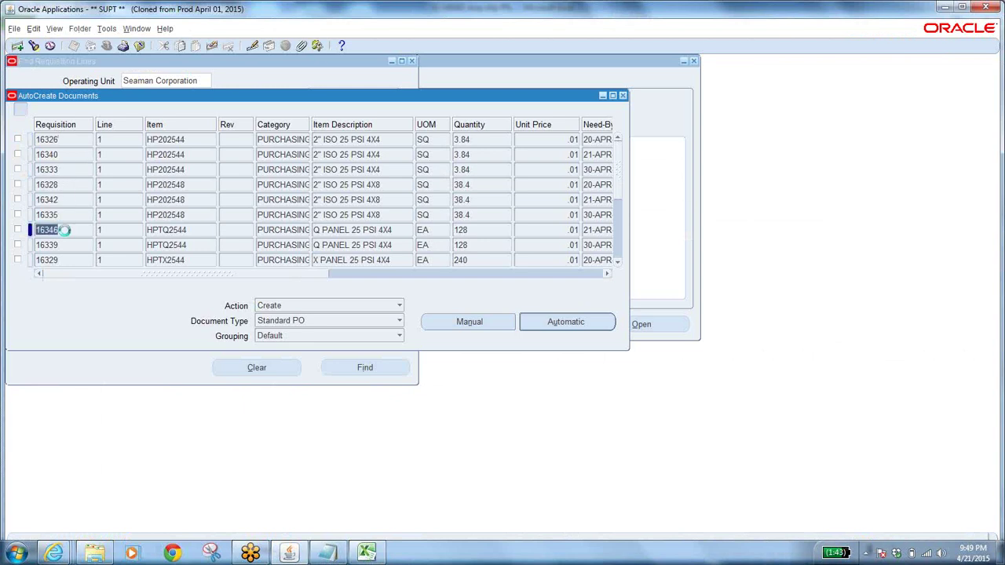
{"action": "left_click", "coordinate": [18, 230]}
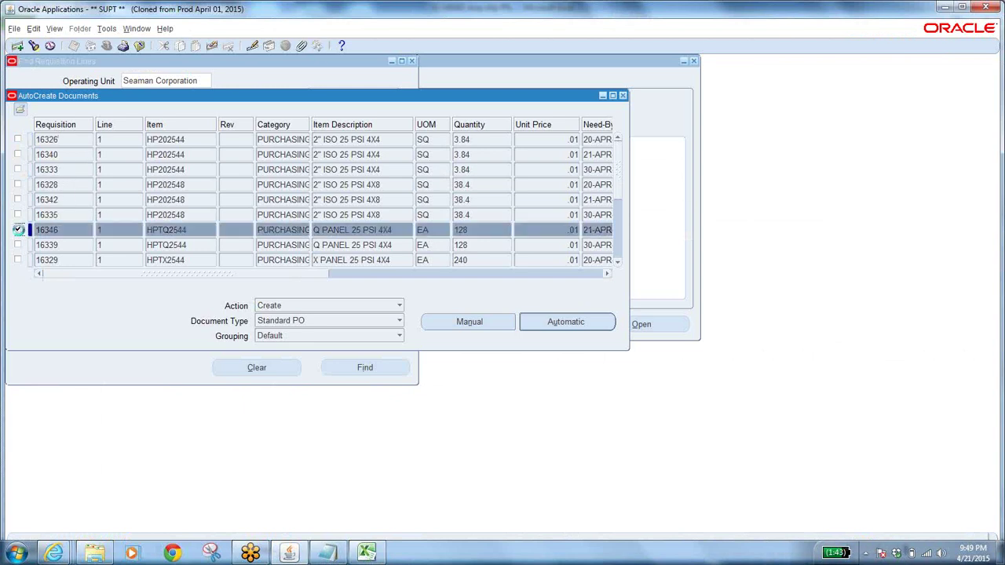
Compare the remaining AutoCreate requisition lines with the requisition numbers exported to Excel
{"action": "key", "text": "alt+Tab"}
{"action": "key", "text": "alt+Tab"}
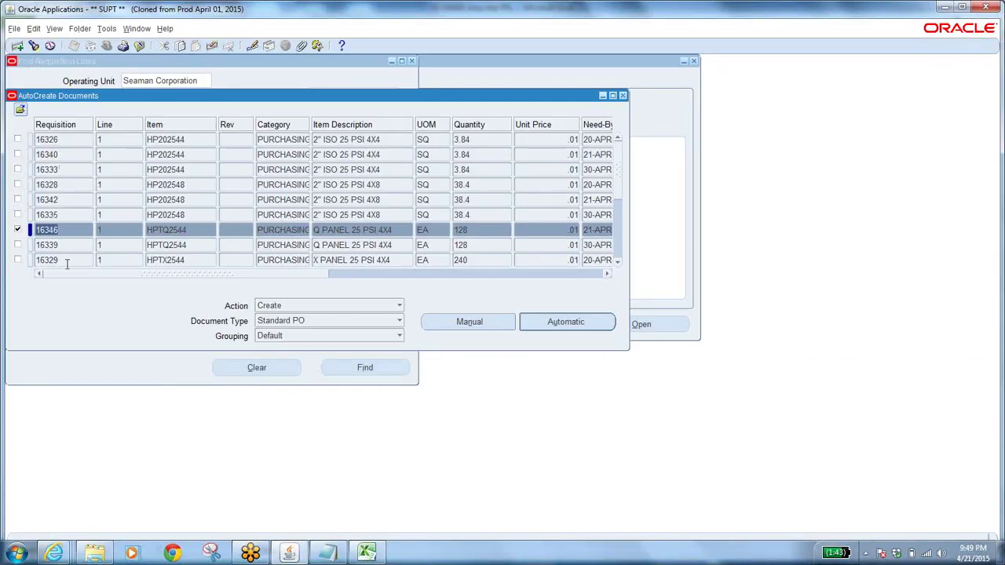
{"action": "left_click", "coordinate": [617, 262]}
{"action": "left_click", "coordinate": [617, 262]}
{"action": "left_click", "coordinate": [617, 263]}
{"action": "left_click", "coordinate": [617, 262]}
{"action": "left_click", "coordinate": [617, 262]}
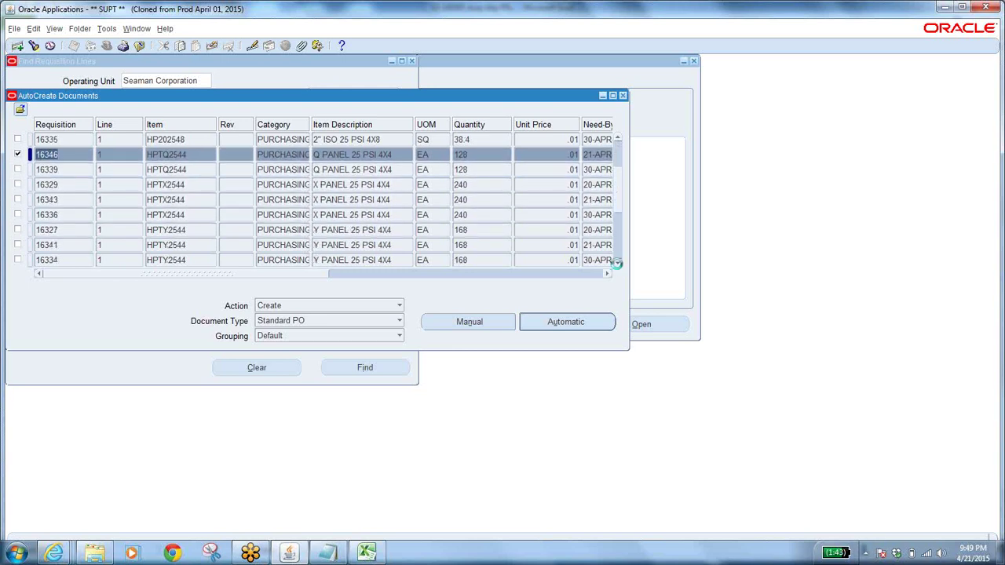
{"action": "left_click", "coordinate": [618, 264]}
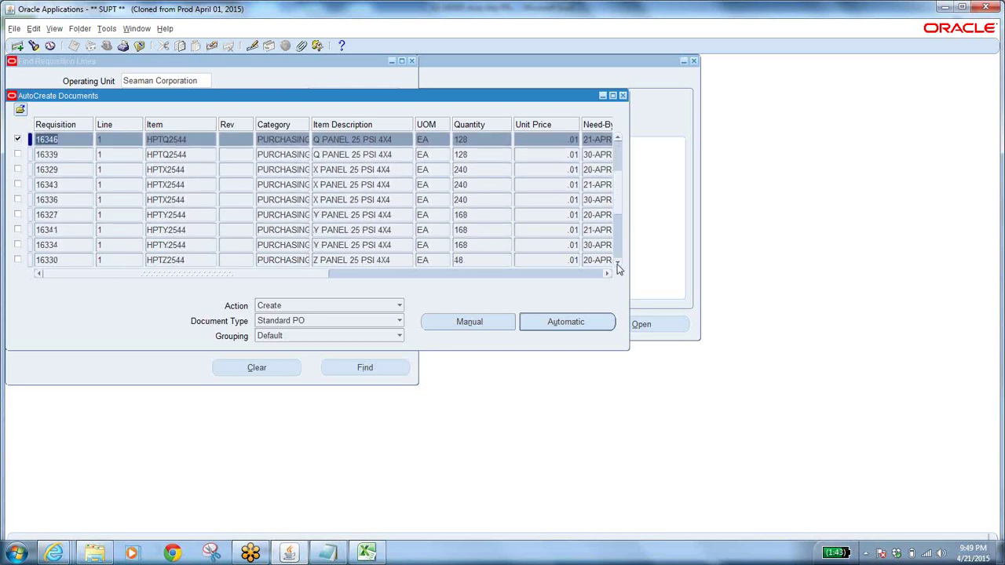
{"action": "key", "text": "alt+Tab"}
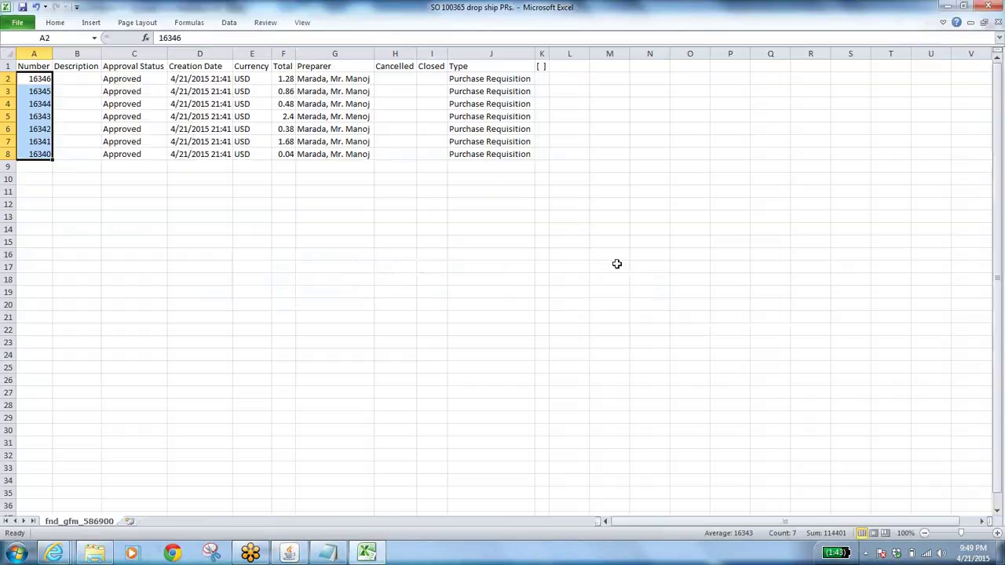
{"action": "key", "text": "alt+Tab"}
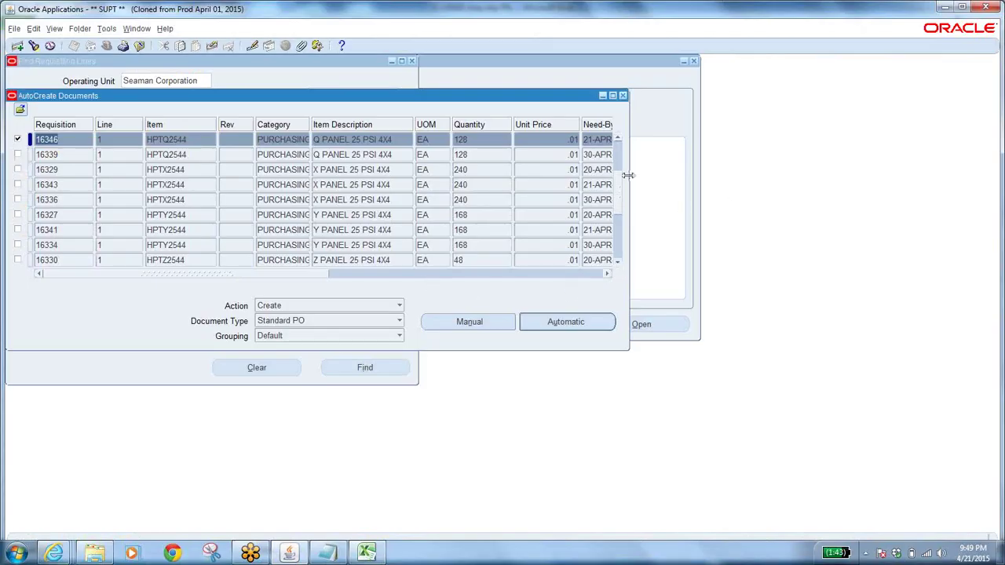
Check the Excel list again and mark the HP202548 and HP202544 requisition lines needed by 21-APR in AutoCreate Documents
{"action": "left_click_drag", "start_coordinate": [618, 168], "coordinate": [618, 146]}
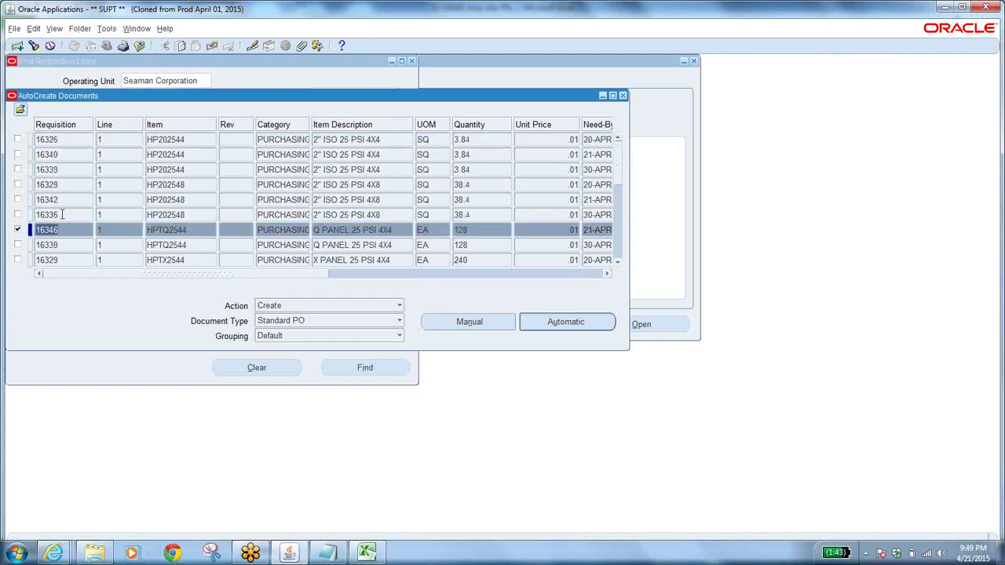
{"action": "key", "text": "alt+Tab"}
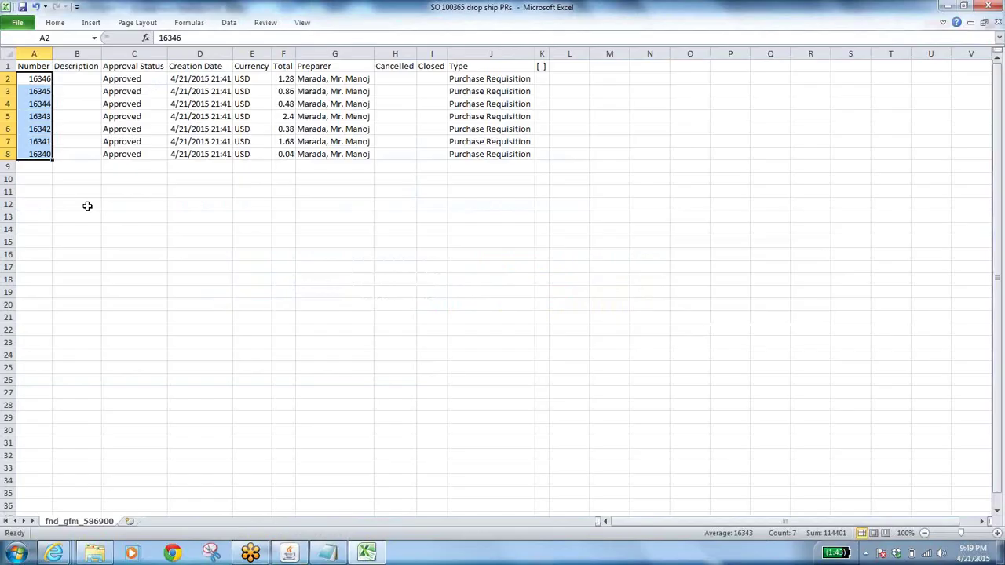
{"action": "key", "text": "alt+Tab"}
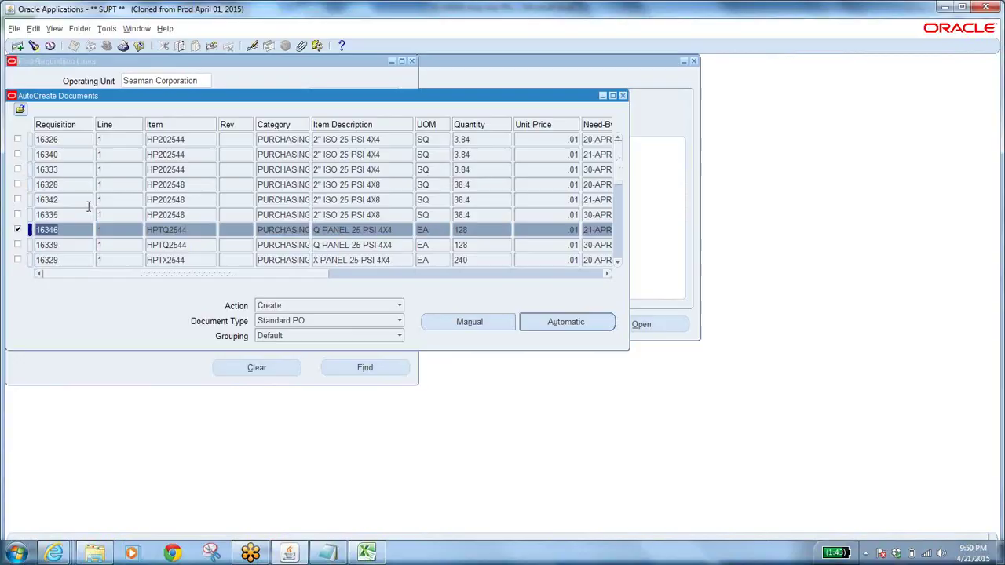
{"action": "left_click", "coordinate": [17, 199]}
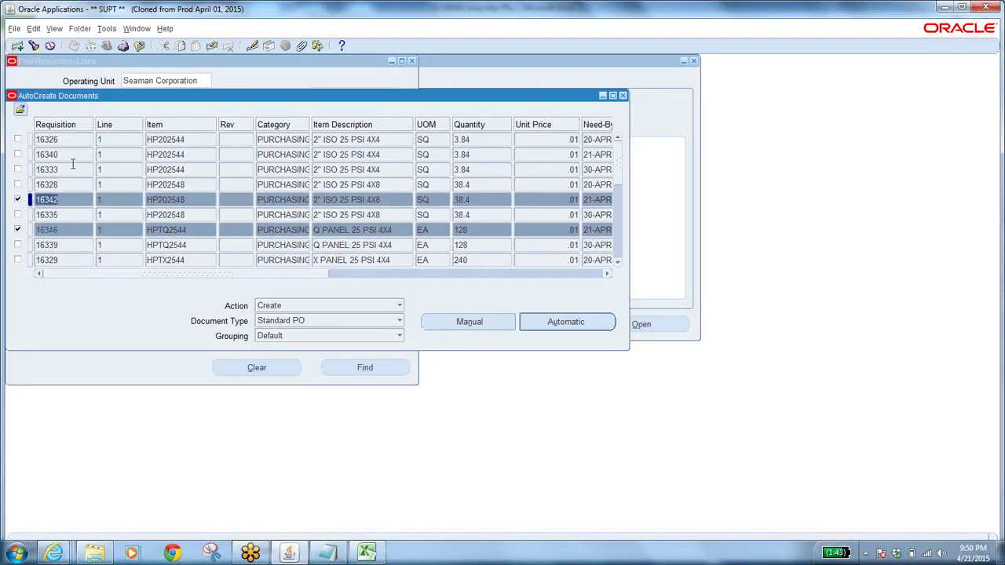
{"action": "left_click", "coordinate": [18, 154]}
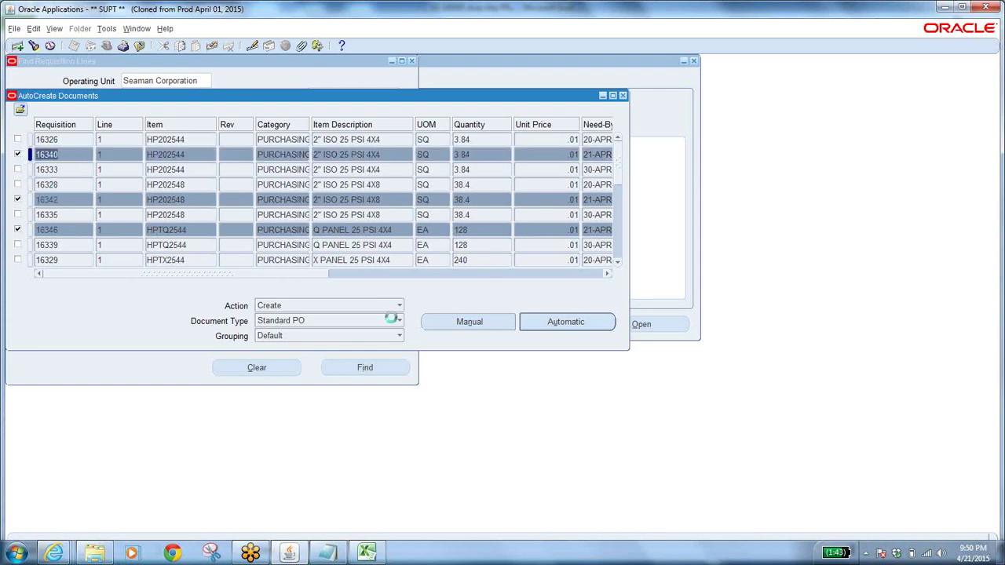
Mark the HPTY2544 and HPTZ2544 requisition lines needed by 21-APR in AutoCreate Documents
{"action": "left_click", "coordinate": [617, 262]}
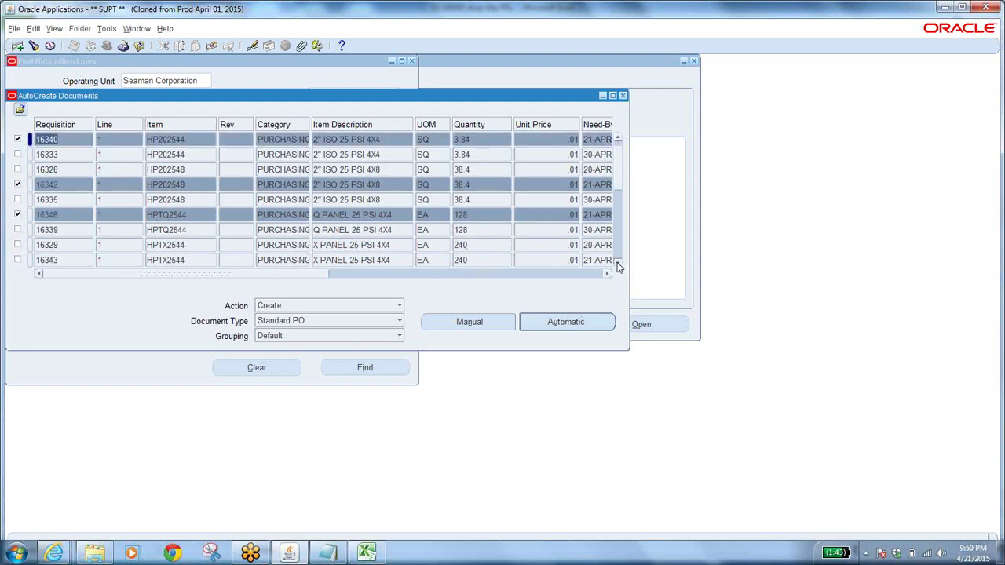
{"action": "left_click", "coordinate": [617, 261]}
{"action": "left_click", "coordinate": [617, 261]}
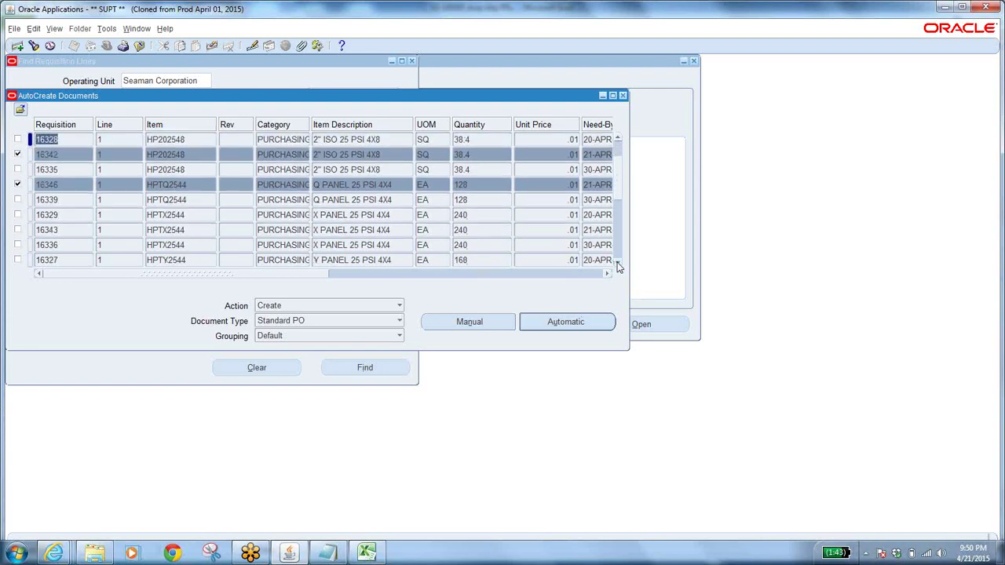
{"action": "left_click", "coordinate": [617, 262]}
{"action": "left_click", "coordinate": [617, 261]}
{"action": "left_click", "coordinate": [617, 261]}
{"action": "left_click", "coordinate": [617, 262]}
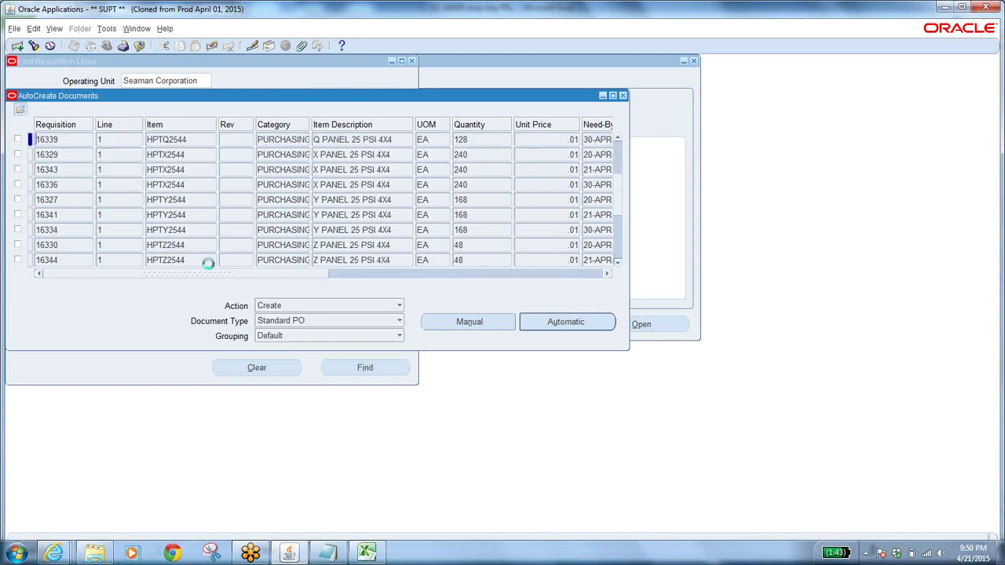
{"action": "left_click", "coordinate": [17, 215]}
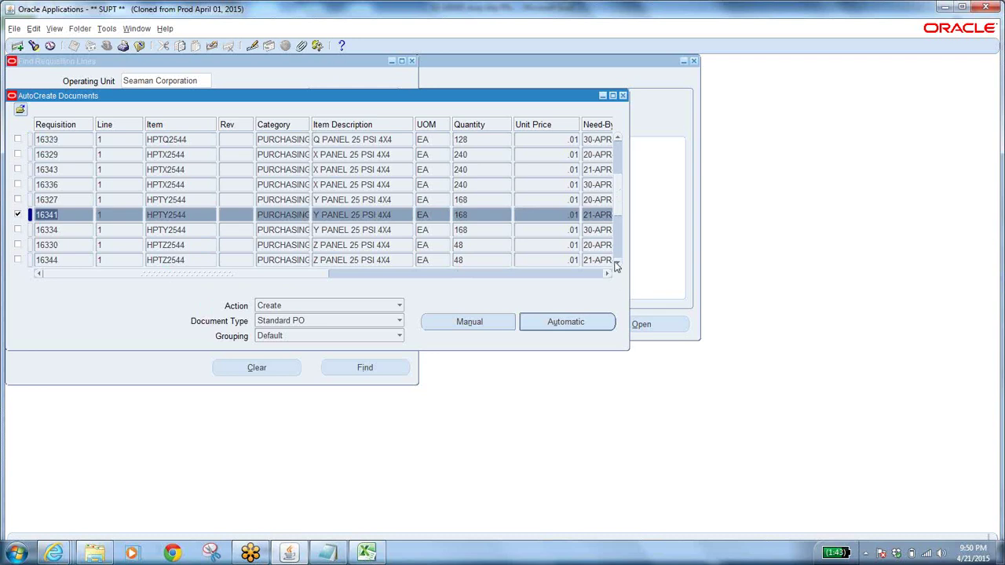
{"action": "left_click", "coordinate": [18, 259]}
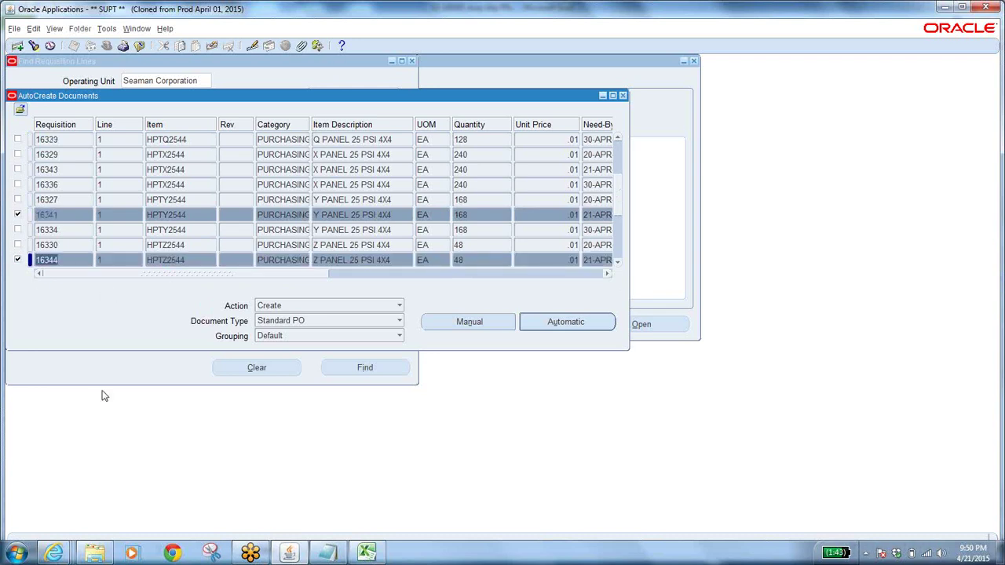
Mark the HP164425 requisition line needed by 21-APR and check the selection against the Excel list
{"action": "key", "text": "alt+Tab"}
{"action": "key", "text": "alt+Tab"}
{"action": "left_click", "coordinate": [617, 261]}
{"action": "left_click", "coordinate": [617, 261]}
{"action": "left_click", "coordinate": [617, 261]}
{"action": "left_click", "coordinate": [617, 260]}
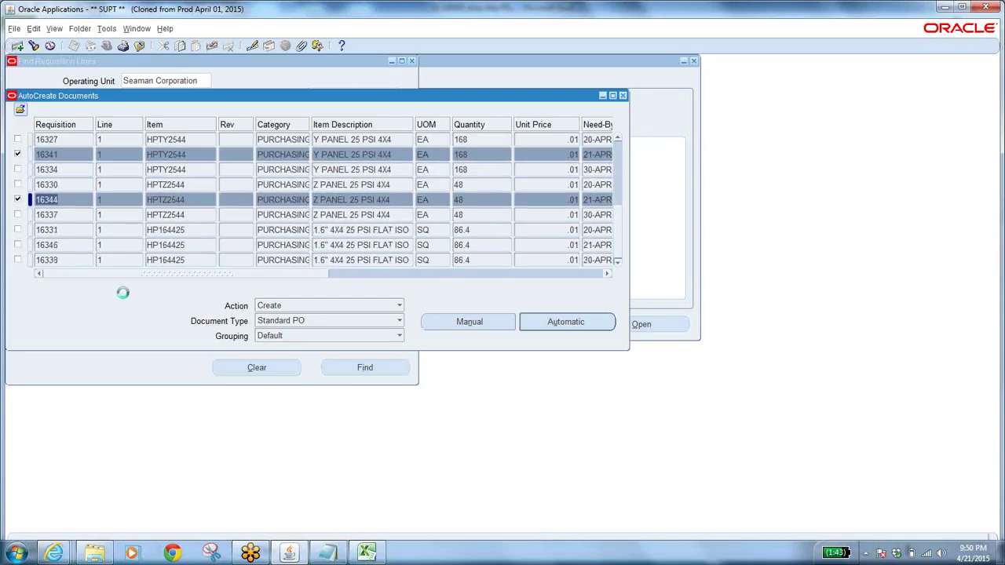
{"action": "left_click", "coordinate": [17, 244]}
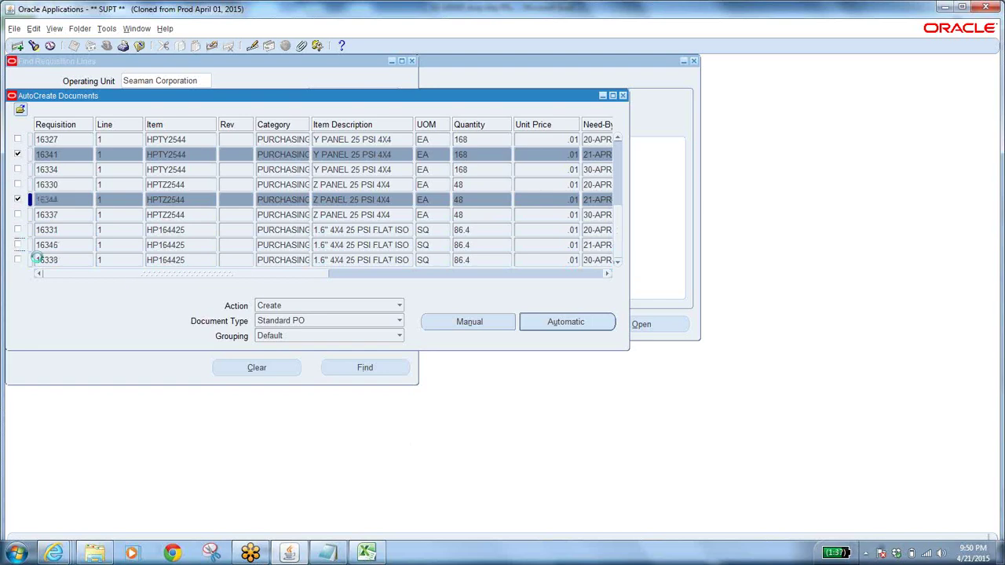
{"action": "key", "text": "alt+Tab"}
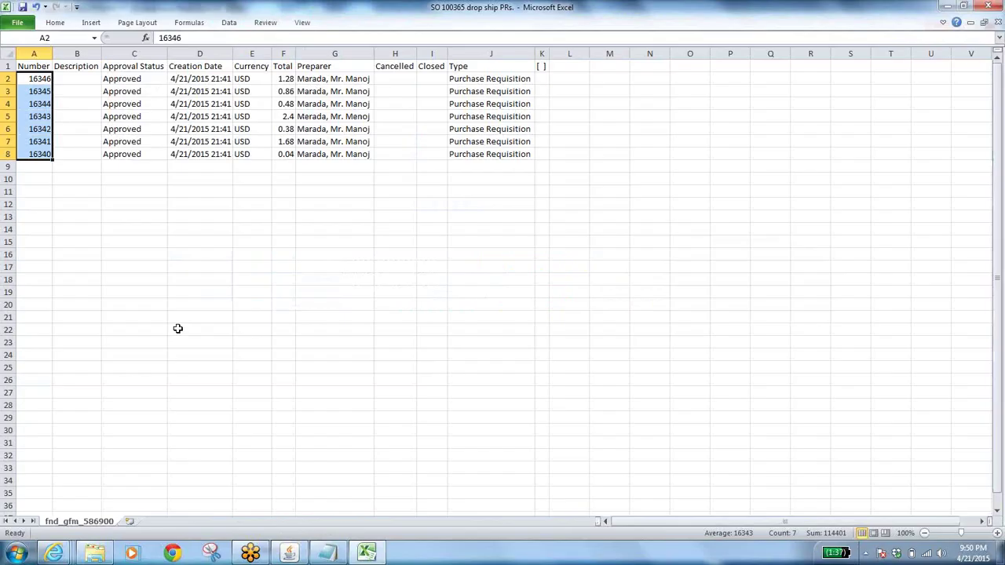
{"action": "key", "text": "alt+Tab"}
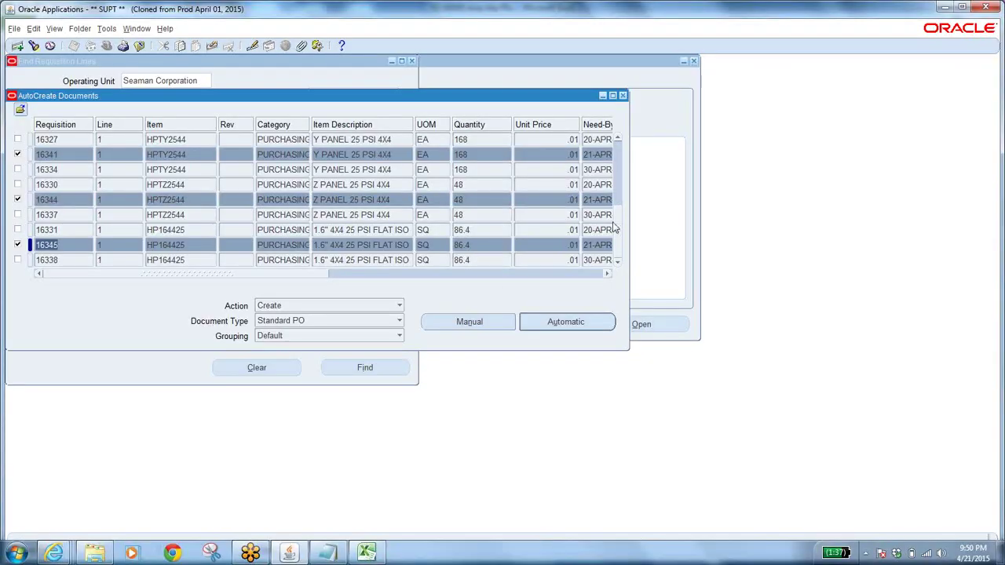
Review which requisition lines are marked further up the AutoCreate Documents list
{"action": "left_click", "coordinate": [618, 140]}
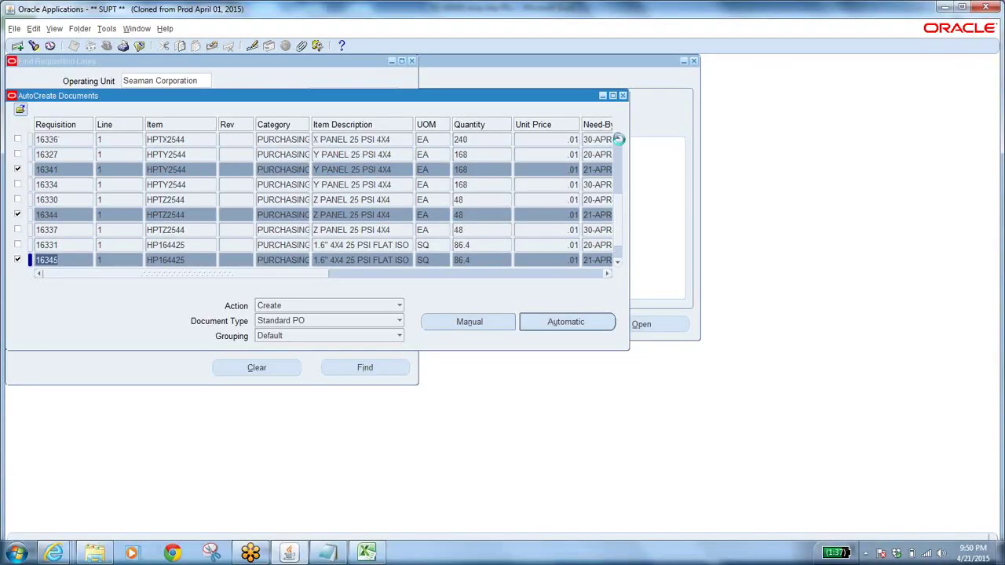
{"action": "left_click", "coordinate": [618, 139]}
{"action": "left_click", "coordinate": [618, 140]}
{"action": "left_click", "coordinate": [618, 140]}
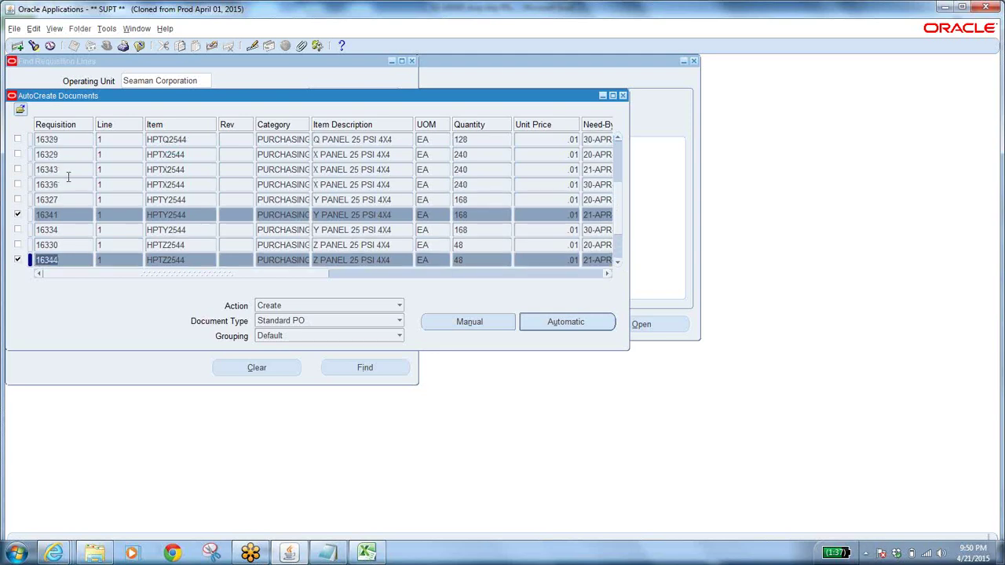
{"action": "left_click", "coordinate": [617, 139]}
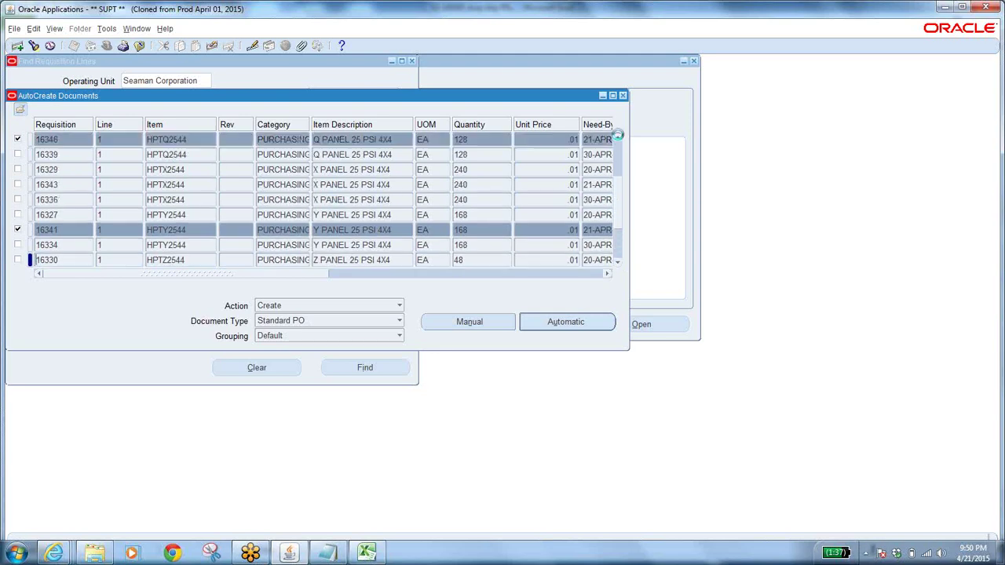
{"action": "left_click", "coordinate": [618, 139]}
{"action": "left_click", "coordinate": [618, 139]}
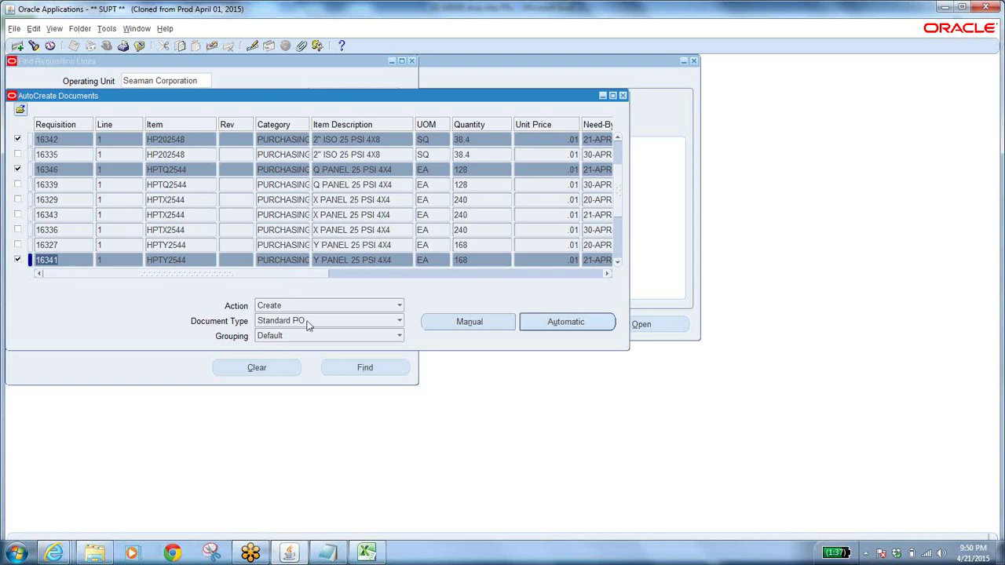
Automatically create a standard PO from the marked lines, choosing 068 HAJOCA KINGSPORT from the full supplier list
{"action": "left_click", "coordinate": [570, 329]}
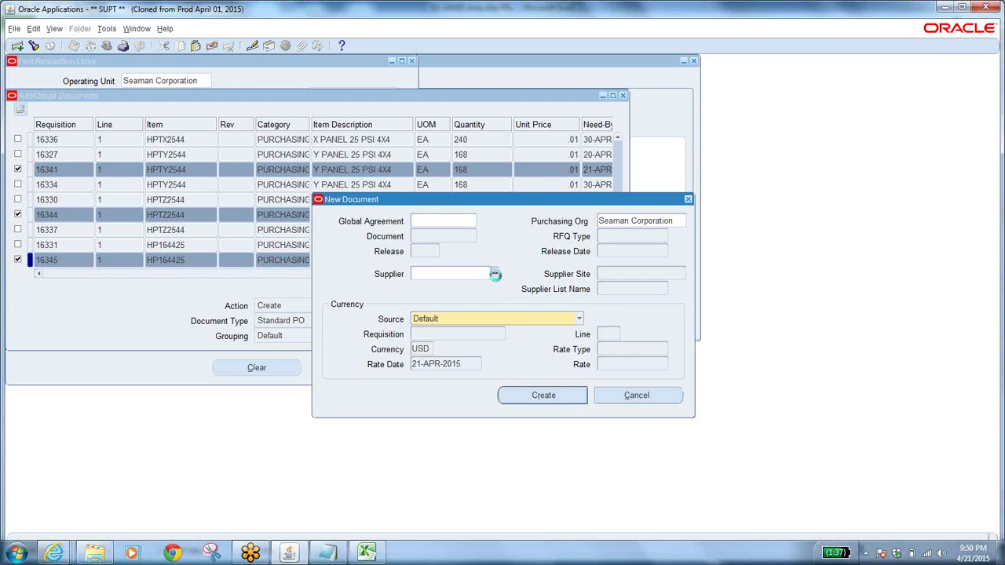
{"action": "left_click", "coordinate": [495, 274]}
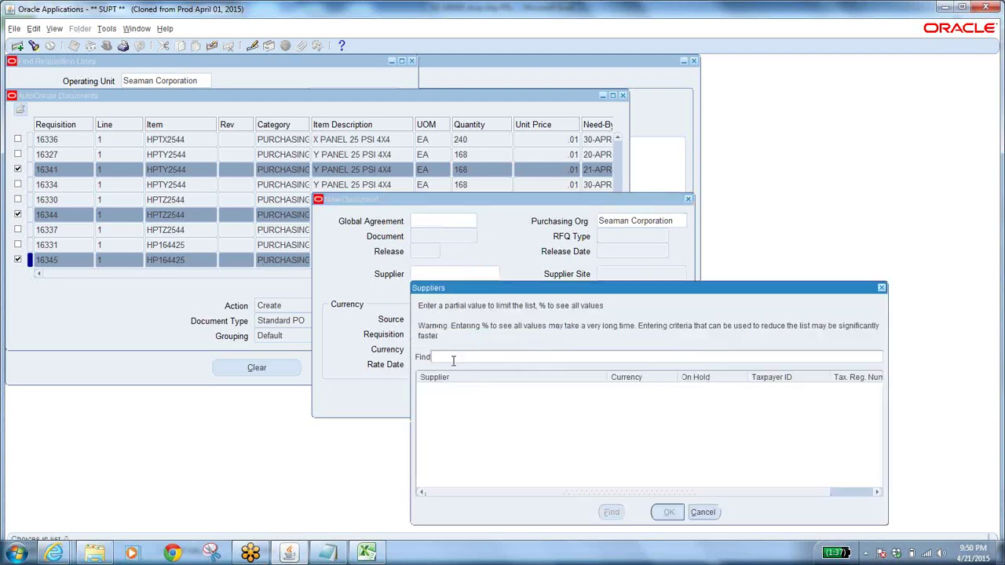
{"action": "type", "text": "%"}
{"action": "key", "text": "Return"}
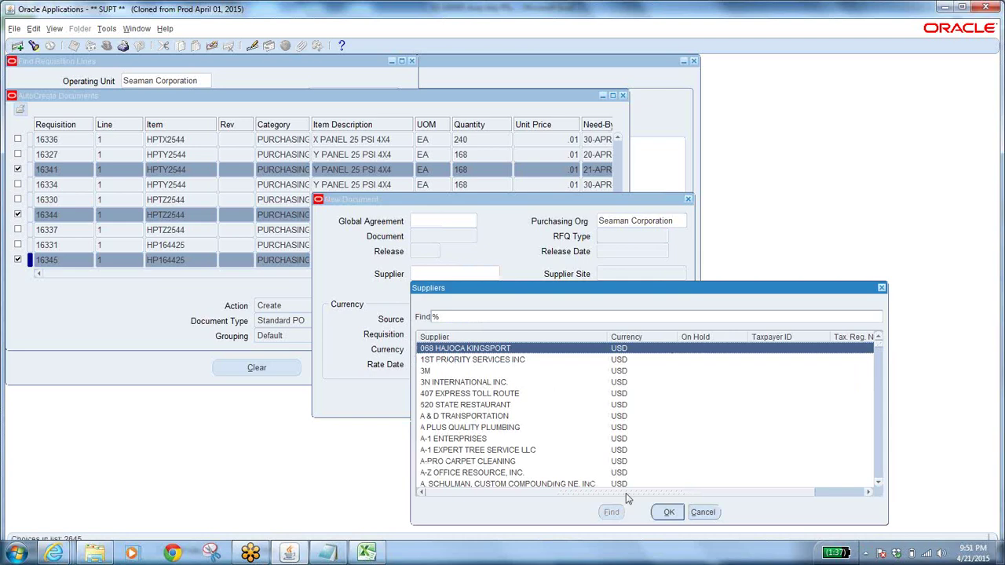
{"action": "left_click", "coordinate": [668, 512]}
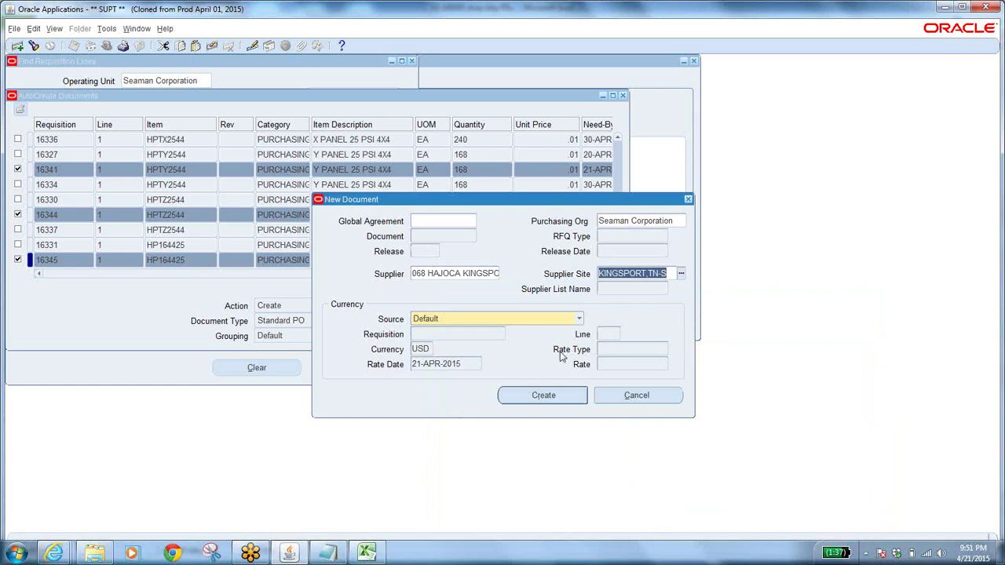
{"action": "left_click", "coordinate": [554, 393]}
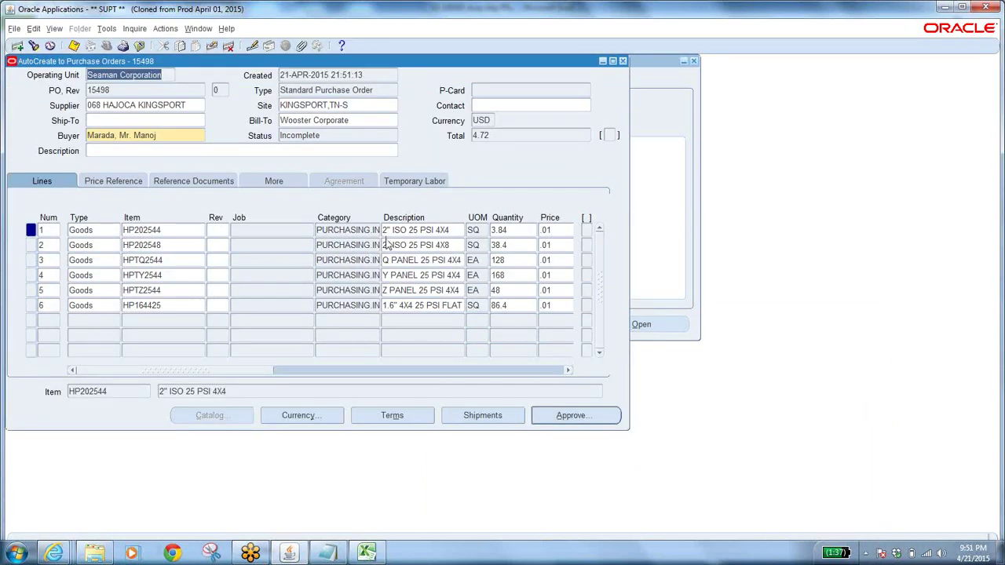
Record the new purchase order number, prefixed with PO, beside the last external sales order in the Notepad notes
{"action": "double_click", "coordinate": [123, 92]}
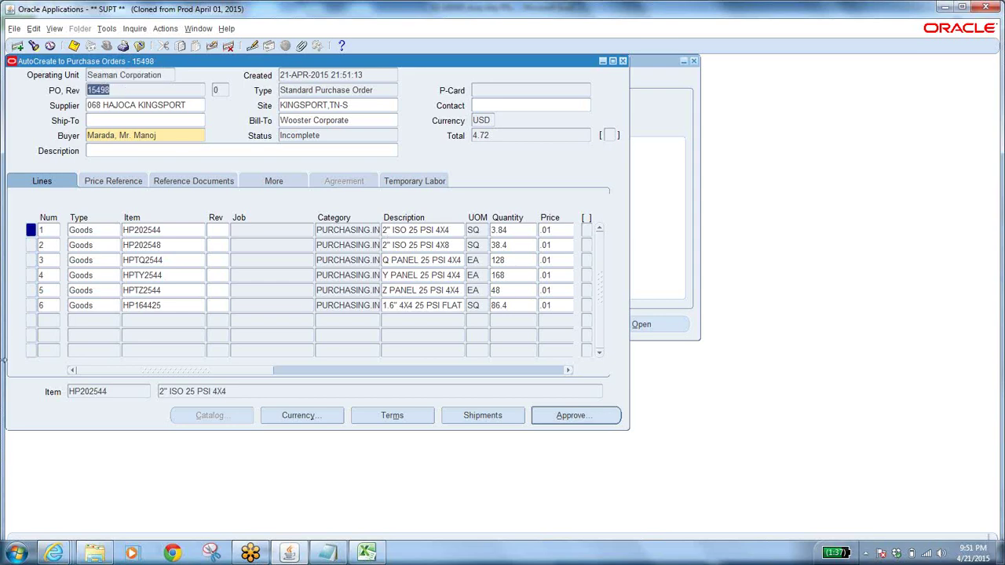
{"action": "left_click", "coordinate": [327, 552]}
{"action": "left_click", "coordinate": [52, 364]}
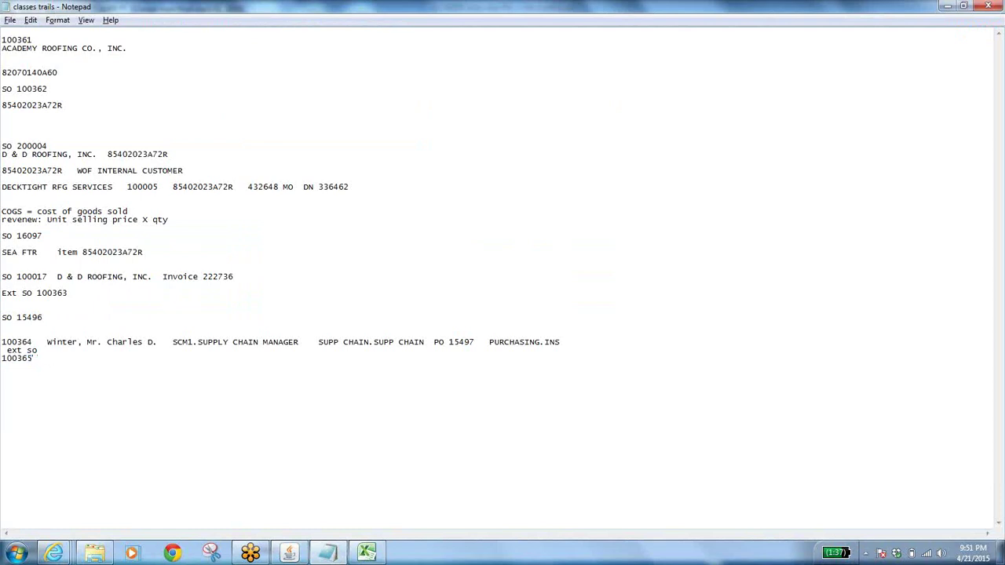
{"action": "type", "text": "PO 15498"}
{"action": "key", "text": "alt+Tab"}
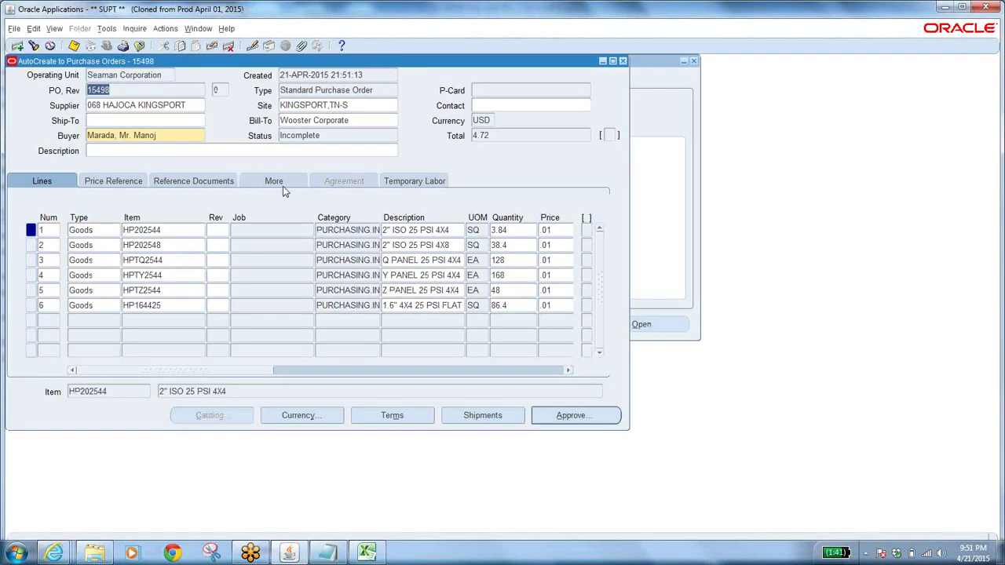
Check the buyer, open the shipments of the HP202544 line and examine the full ship-to address
{"action": "left_click", "coordinate": [170, 139]}
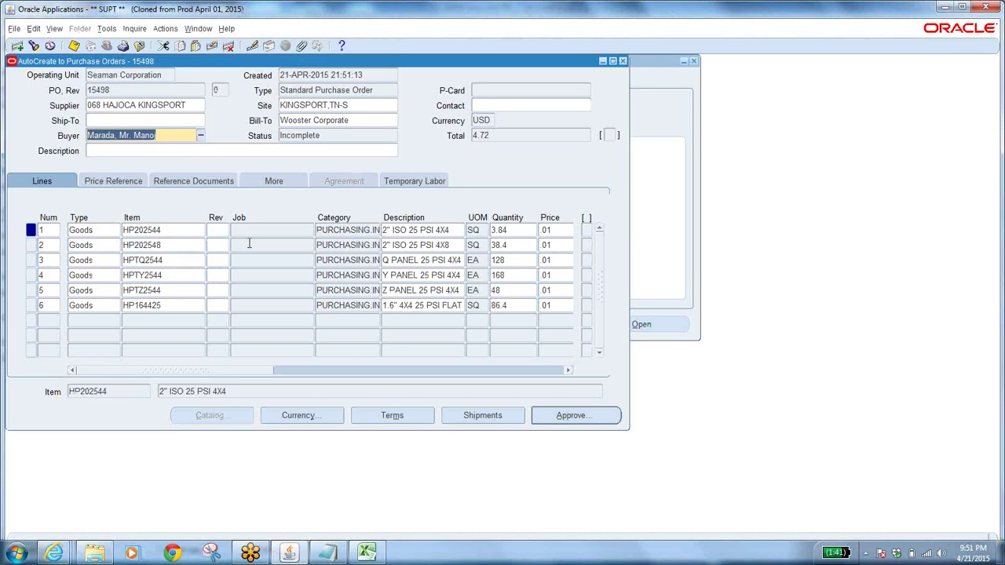
{"action": "left_click", "coordinate": [172, 231]}
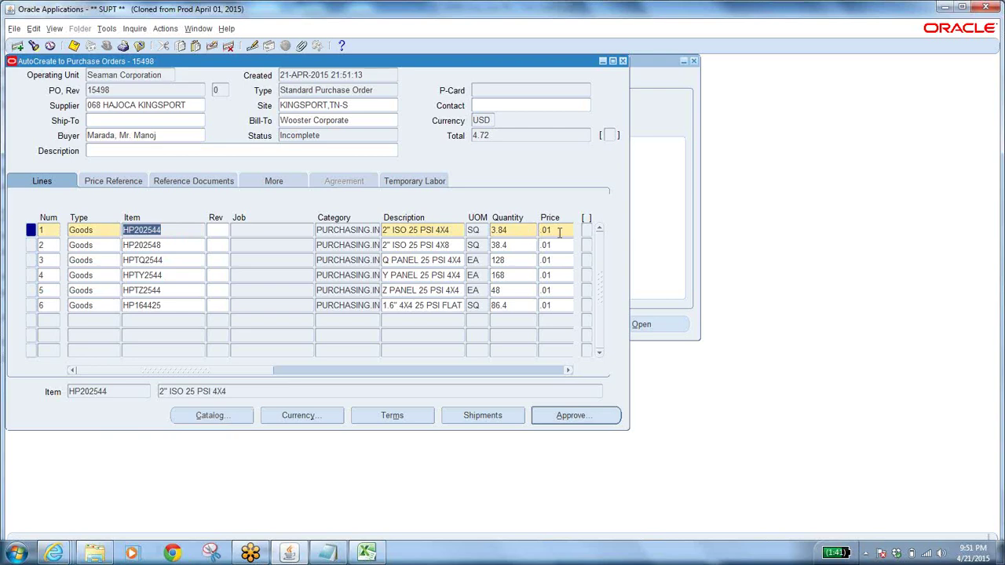
{"action": "left_click", "coordinate": [487, 420]}
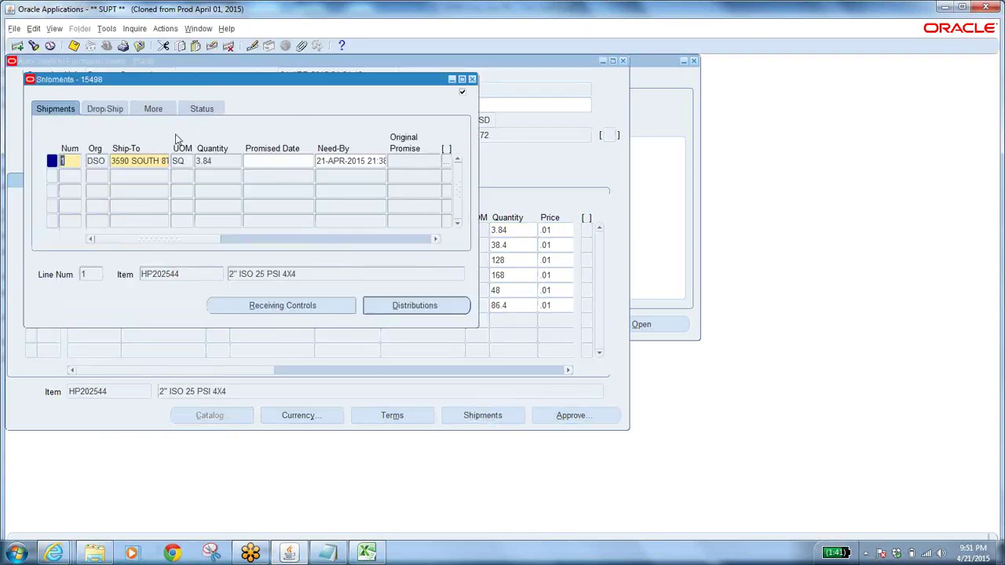
{"action": "left_click", "coordinate": [139, 161]}
{"action": "left_click", "coordinate": [112, 160]}
{"action": "left_click_drag", "start_coordinate": [112, 160], "coordinate": [198, 163]}
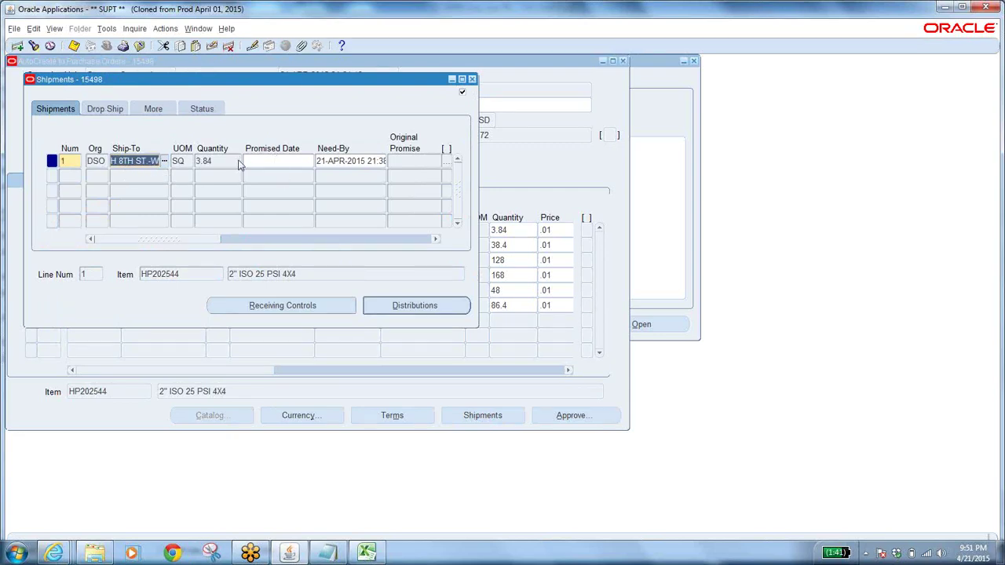
Open the shipment's distributions, examine the deliver-to and PO charge account, and return to the purchase order header
{"action": "left_click", "coordinate": [422, 303]}
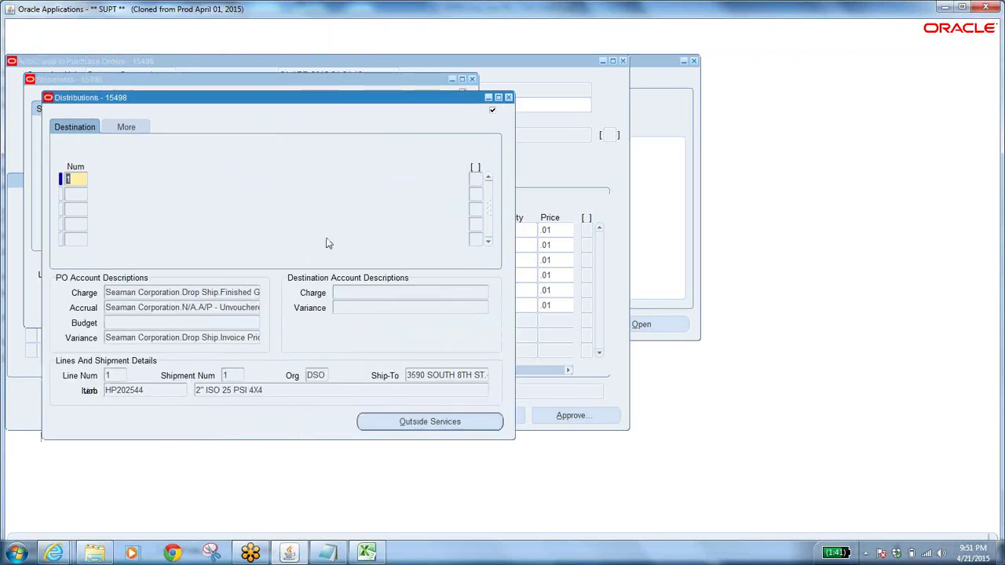
{"action": "left_click_drag", "start_coordinate": [245, 261], "coordinate": [283, 262]}
{"action": "left_click", "coordinate": [409, 178]}
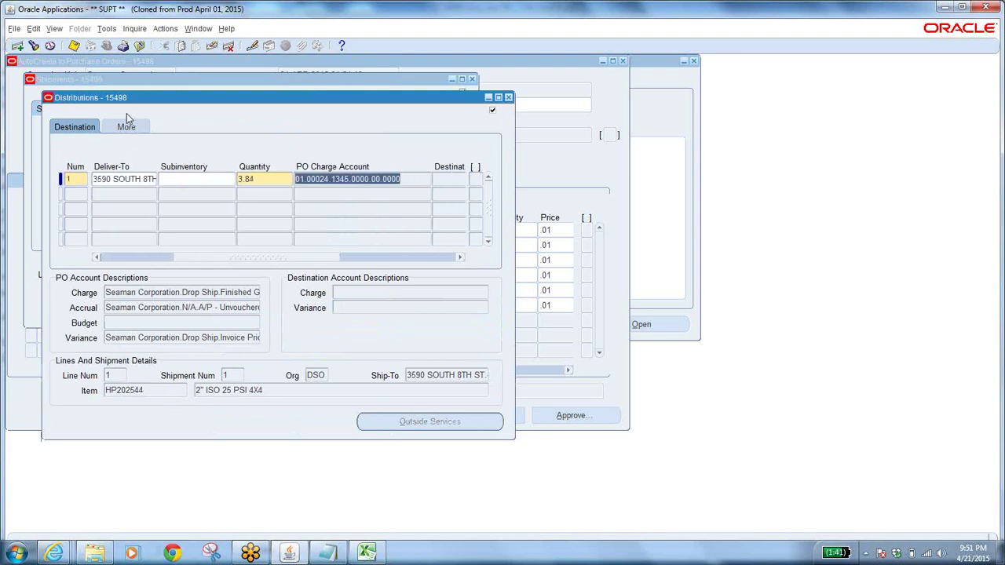
{"action": "left_click", "coordinate": [509, 98]}
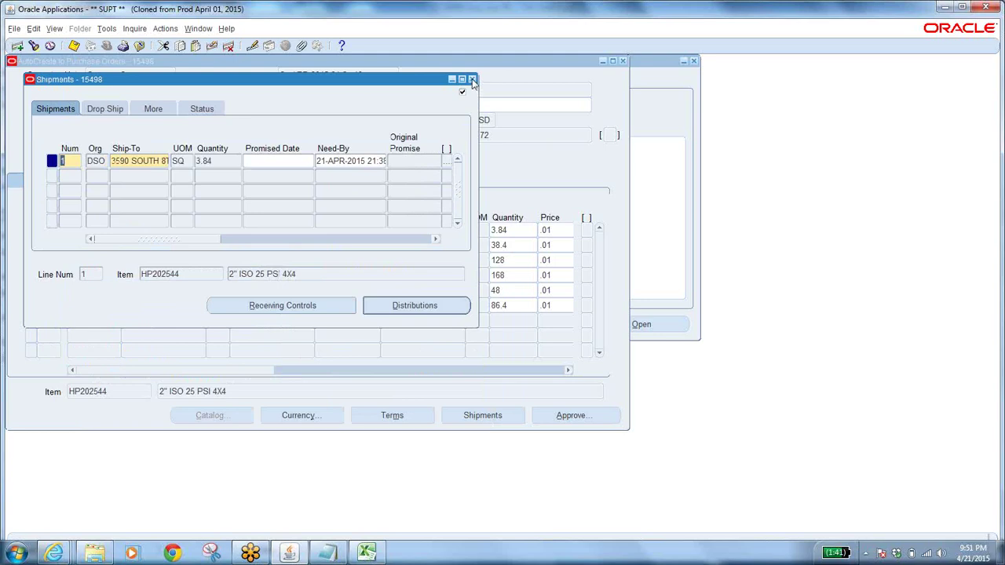
{"action": "left_click", "coordinate": [473, 82]}
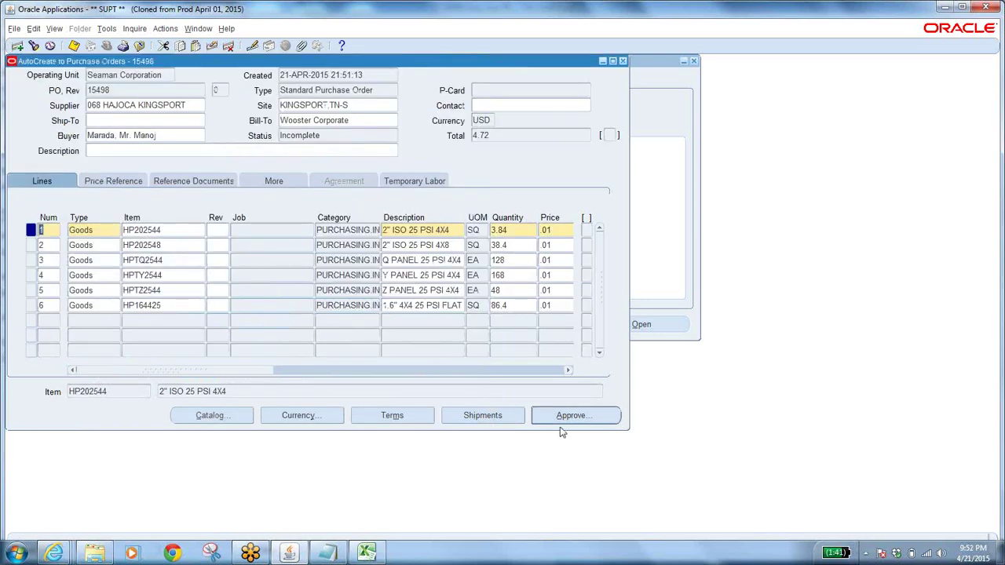
Try to approve the purchase order, and fill its header ship-to with Shanghai Songhan Logistics CO LTD after searching the locations for DSO%
{"action": "left_click", "coordinate": [565, 420]}
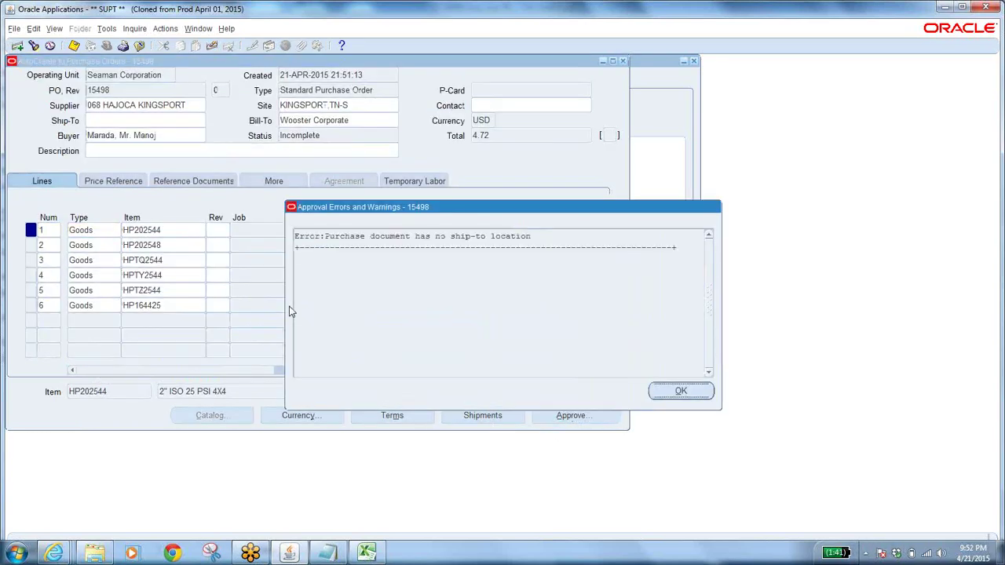
{"action": "left_click", "coordinate": [680, 391]}
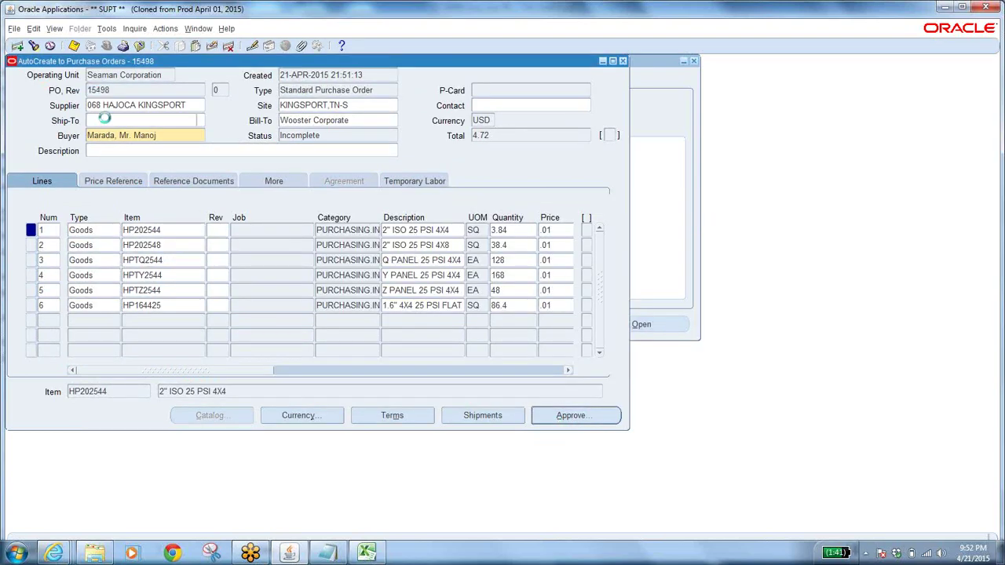
{"action": "left_click", "coordinate": [200, 120]}
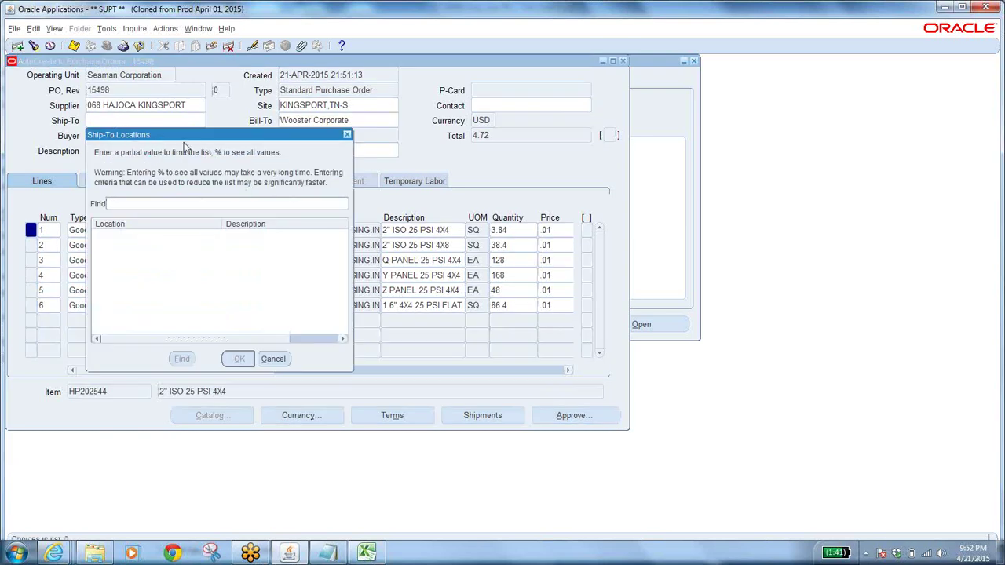
{"action": "type", "text": "%"}
{"action": "key", "text": "Return"}
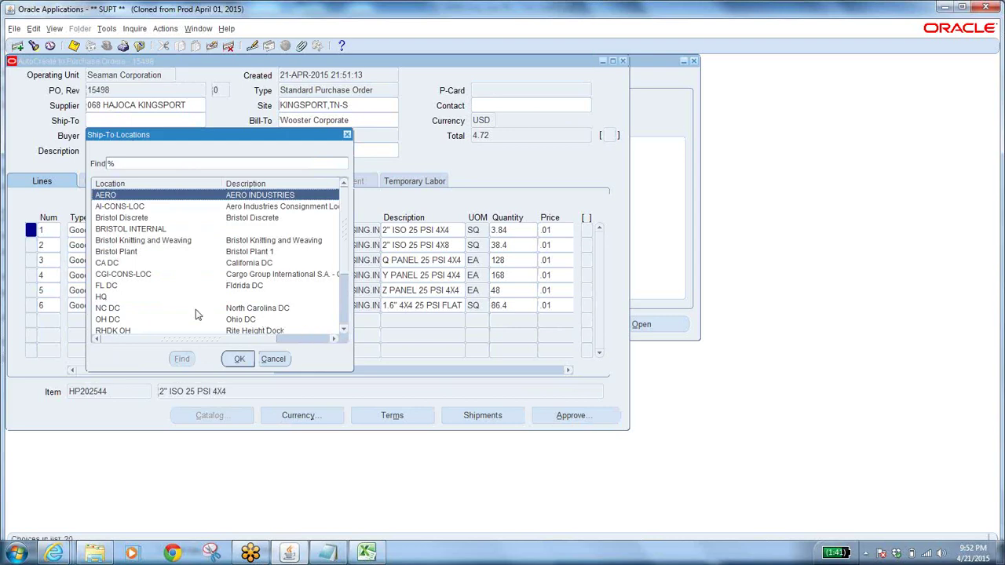
{"action": "left_click", "coordinate": [138, 165]}
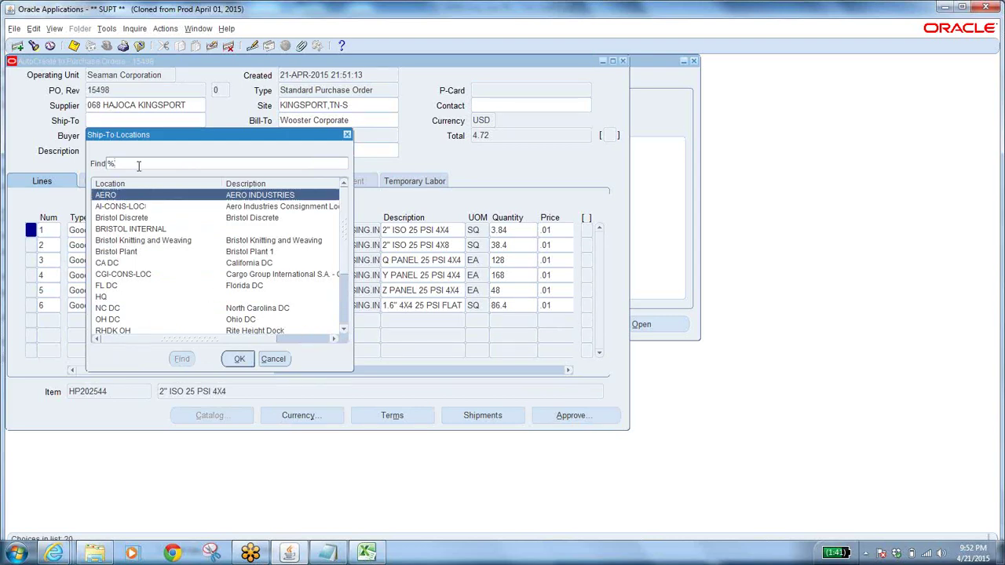
{"action": "type", "text": "DSO%"}
{"action": "key", "text": "Return"}
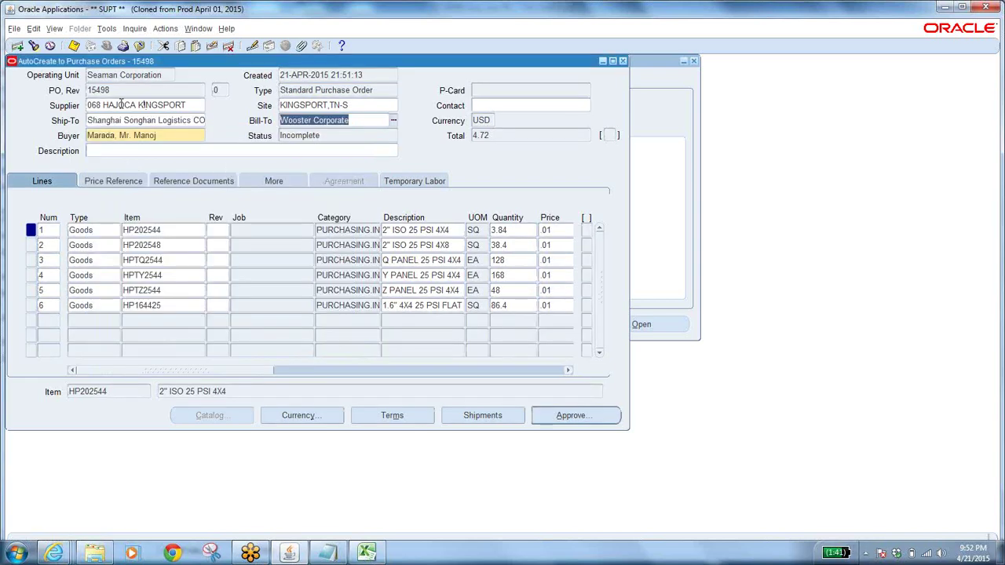
Replace the header ship-to with FL DC from the full location list, and open the approval form without submitting it
{"action": "left_click", "coordinate": [181, 106]}
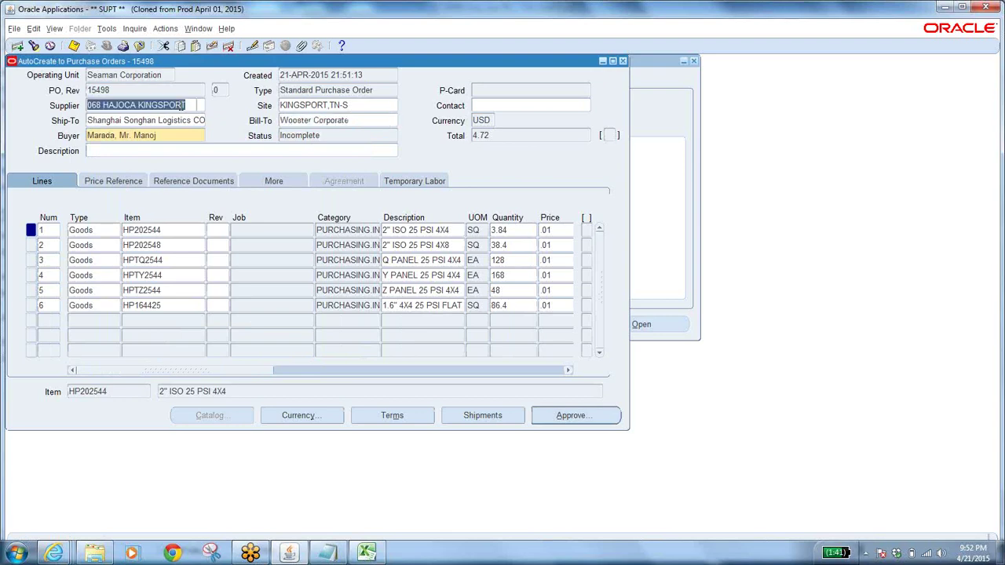
{"action": "left_click", "coordinate": [157, 120]}
{"action": "left_click_drag", "start_coordinate": [120, 120], "coordinate": [205, 126]}
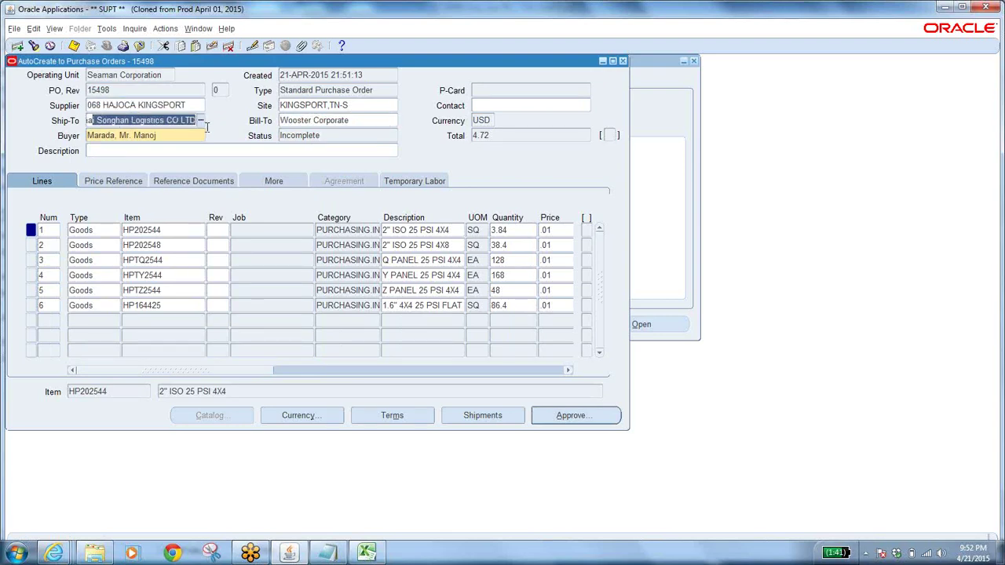
{"action": "left_click", "coordinate": [201, 122]}
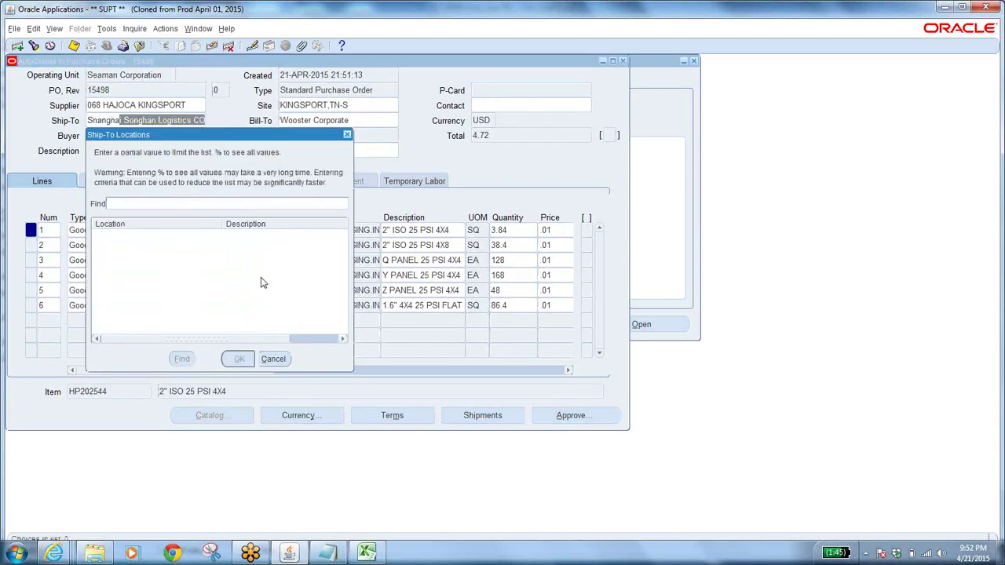
{"action": "type", "text": "%"}
{"action": "key", "text": "Return"}
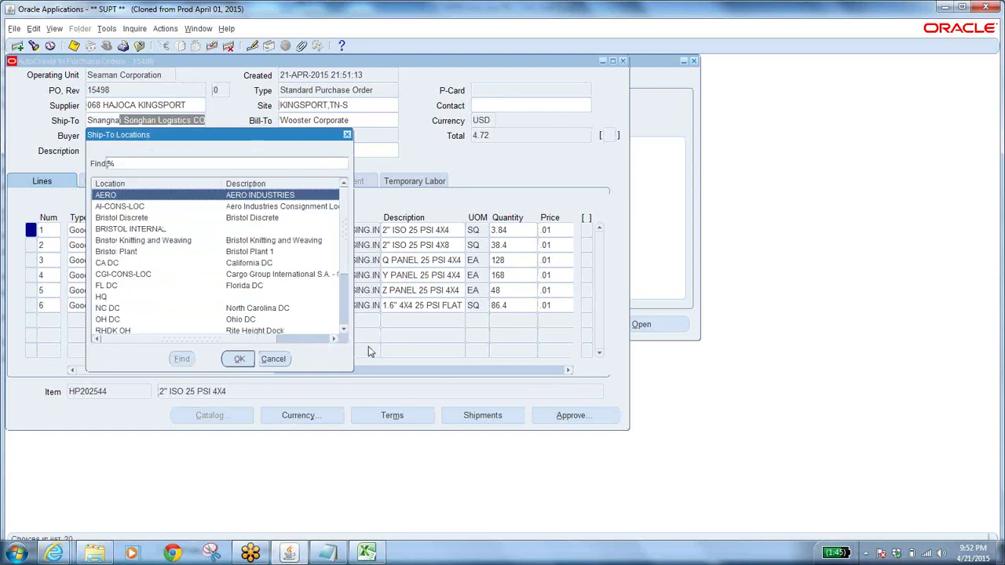
{"action": "left_click", "coordinate": [343, 330]}
{"action": "left_click", "coordinate": [343, 330]}
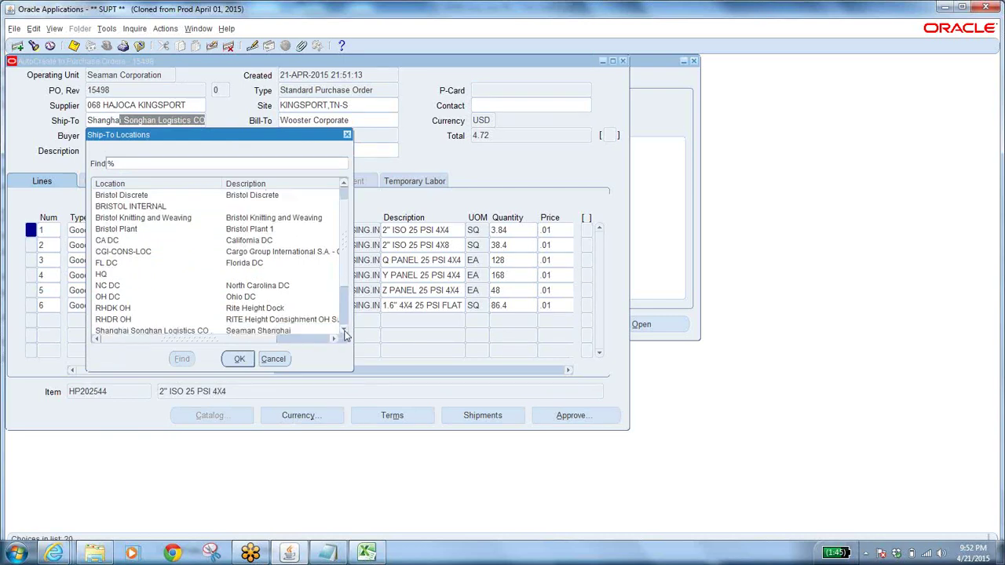
{"action": "left_click", "coordinate": [343, 330]}
{"action": "left_click", "coordinate": [343, 331]}
{"action": "left_click", "coordinate": [343, 330]}
{"action": "left_click", "coordinate": [343, 331]}
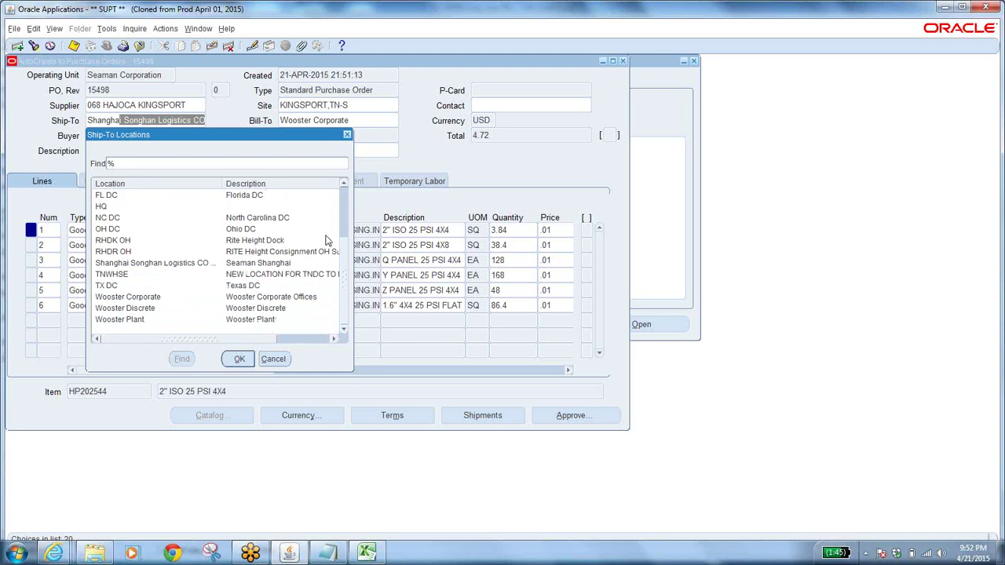
{"action": "left_click", "coordinate": [345, 185]}
{"action": "left_click", "coordinate": [345, 185]}
{"action": "left_click", "coordinate": [345, 185]}
{"action": "left_click", "coordinate": [345, 185]}
{"action": "left_click", "coordinate": [345, 185]}
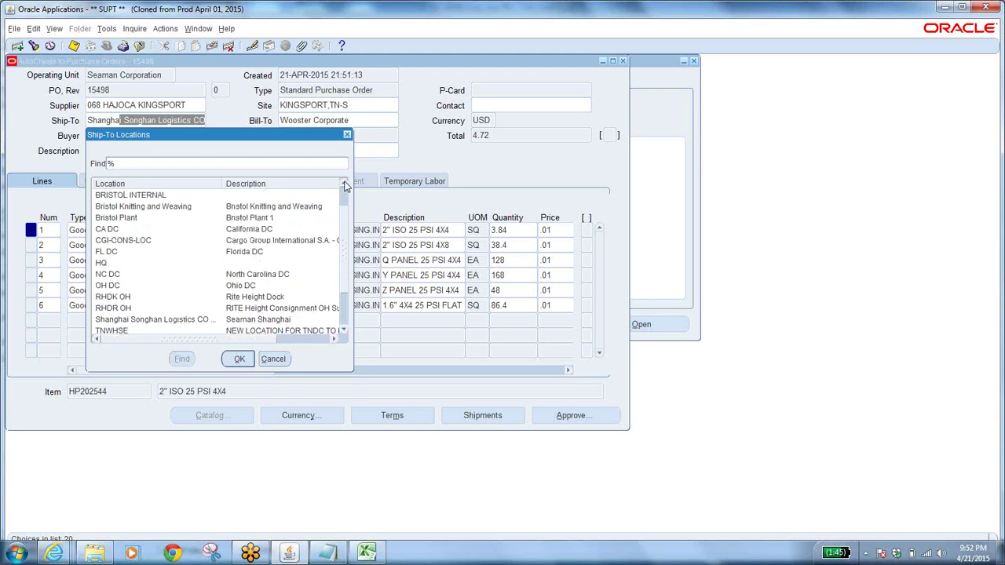
{"action": "left_click", "coordinate": [344, 185]}
{"action": "left_click", "coordinate": [345, 185]}
{"action": "left_click", "coordinate": [345, 185]}
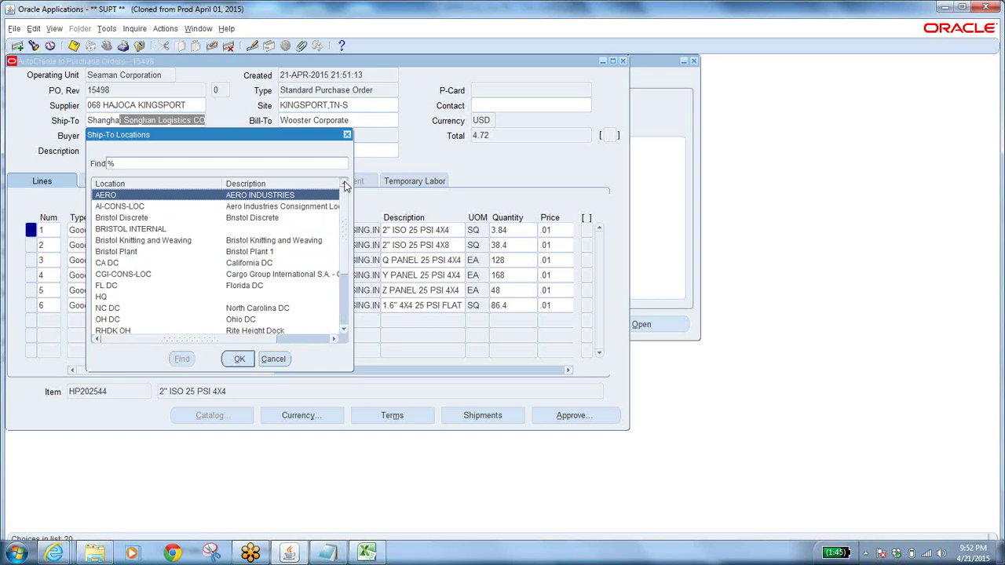
{"action": "left_click", "coordinate": [113, 287]}
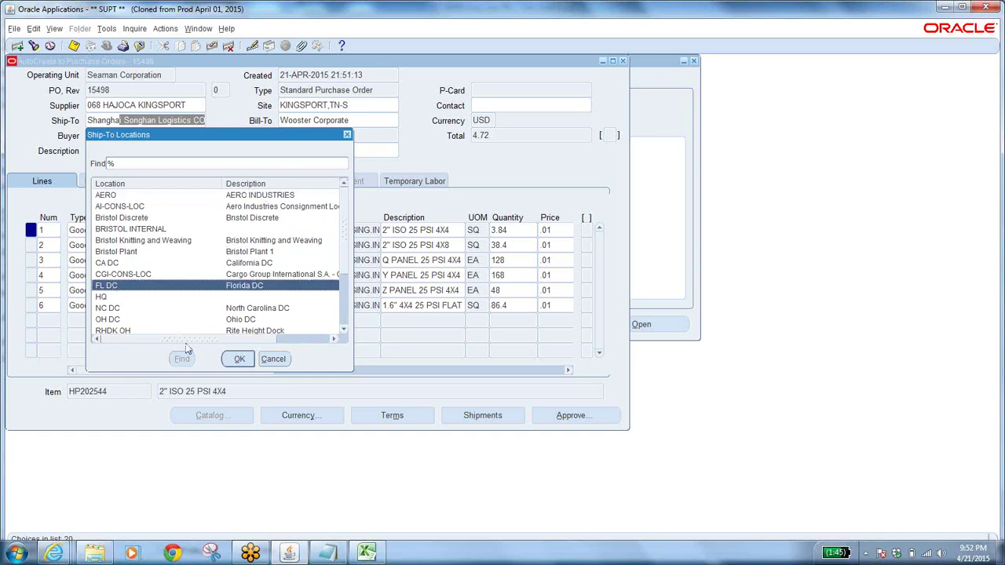
{"action": "left_click", "coordinate": [240, 358]}
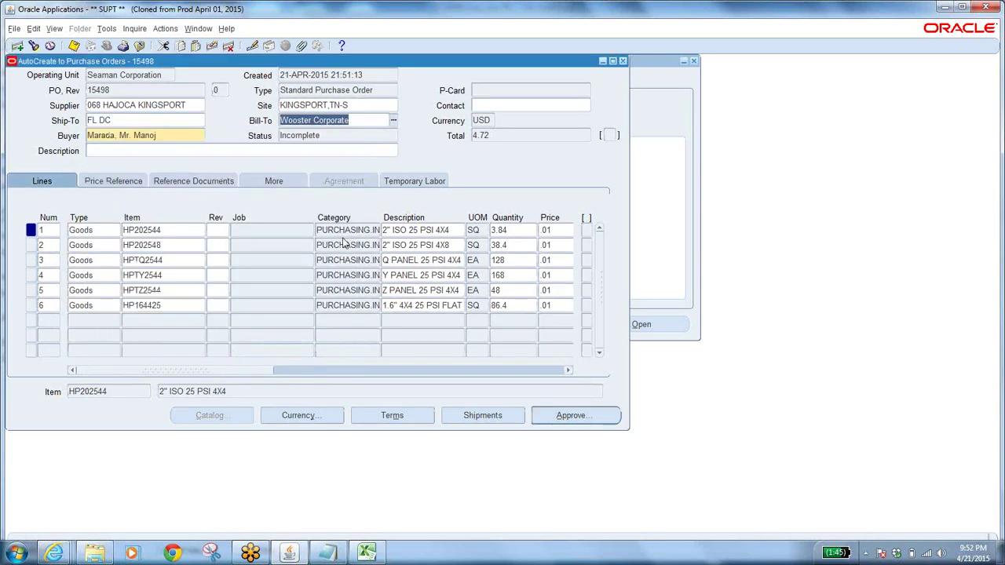
{"action": "left_click", "coordinate": [576, 417]}
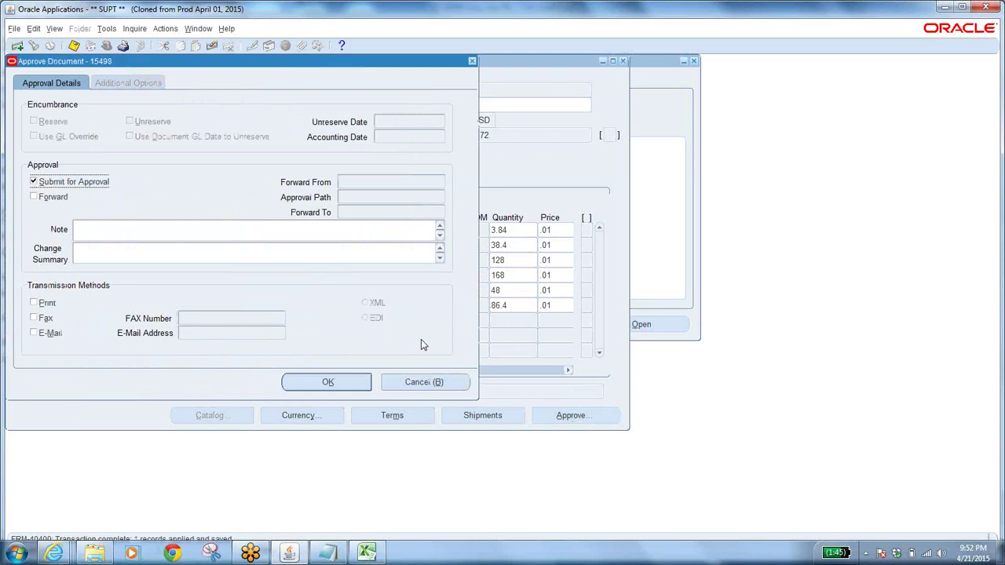
{"action": "left_click", "coordinate": [423, 383]}
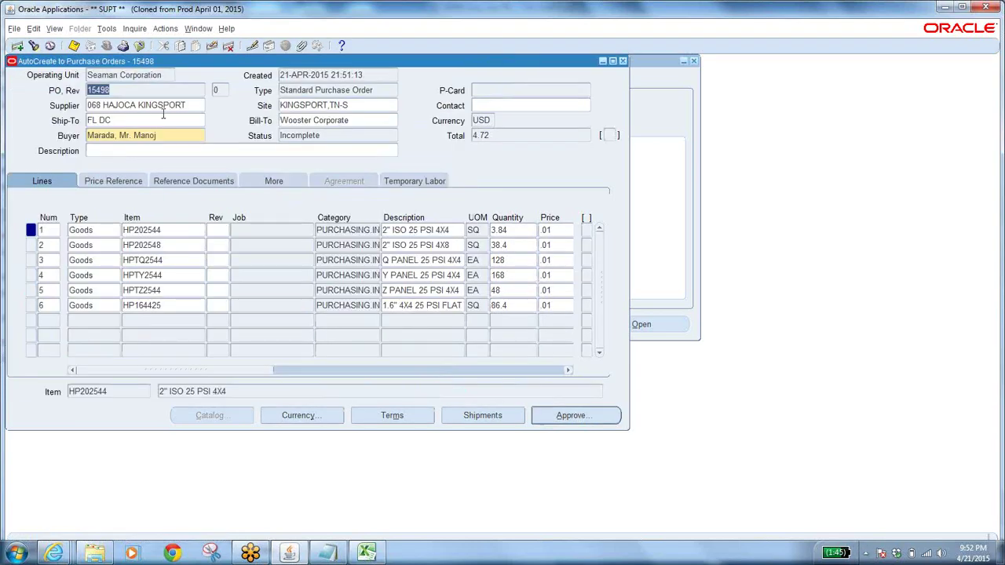
Set the purchase order's header ship-to location to Wooster Discrete, narrowing the full location list with wooster
{"action": "left_click", "coordinate": [151, 121]}
{"action": "left_click", "coordinate": [197, 120]}
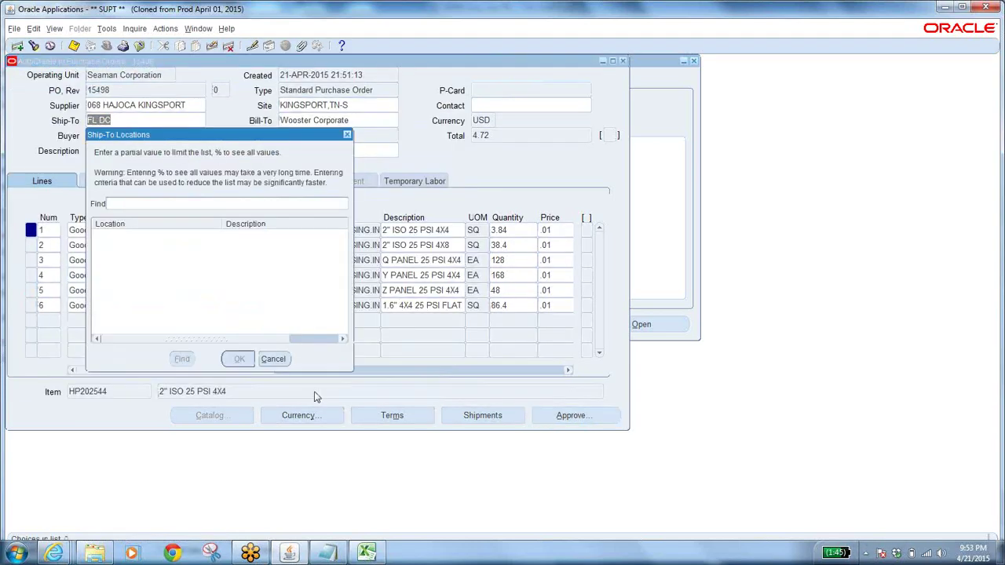
{"action": "type", "text": "%"}
{"action": "key", "text": "Return"}
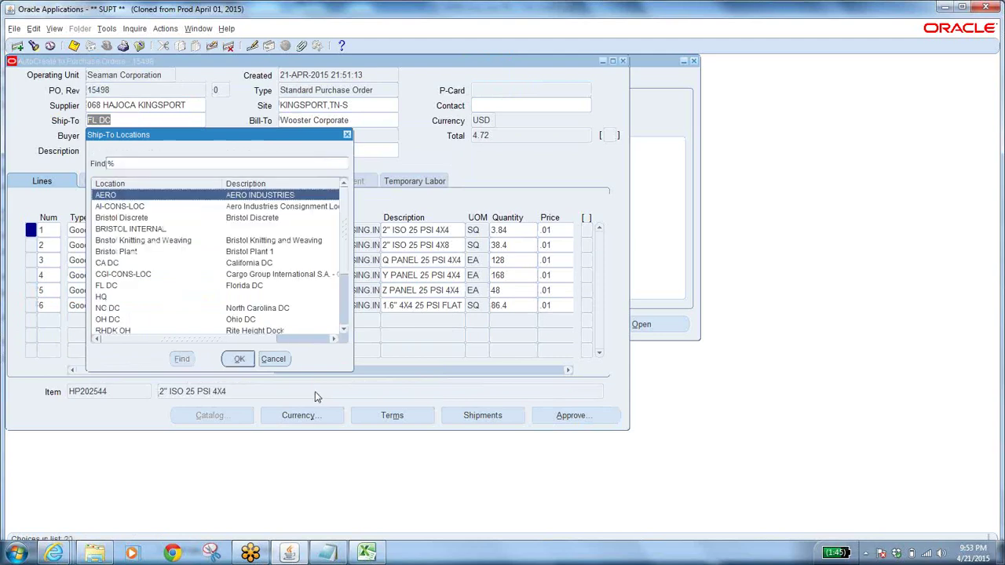
{"action": "type", "text": "wooster"}
{"action": "left_click", "coordinate": [149, 206]}
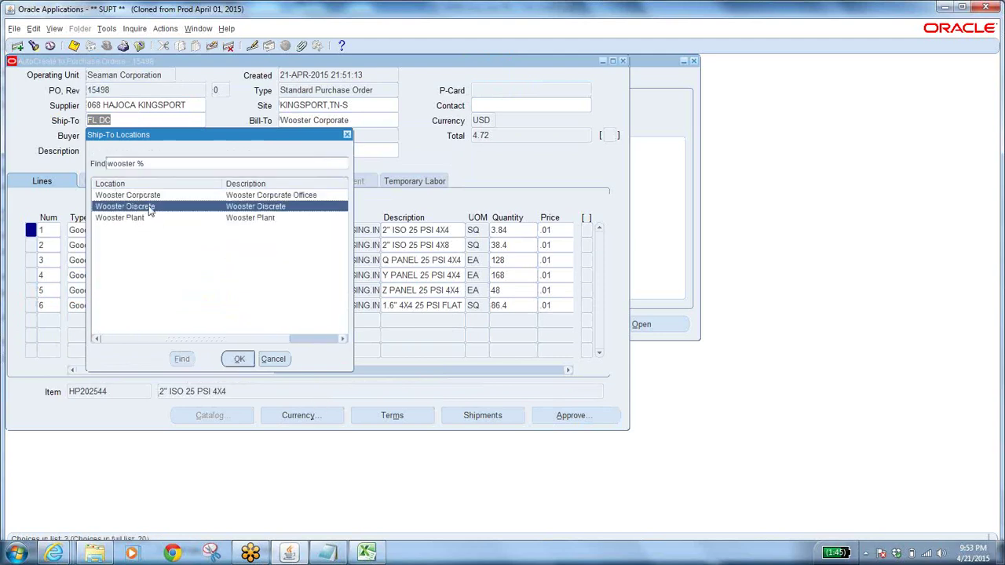
{"action": "left_click", "coordinate": [240, 359]}
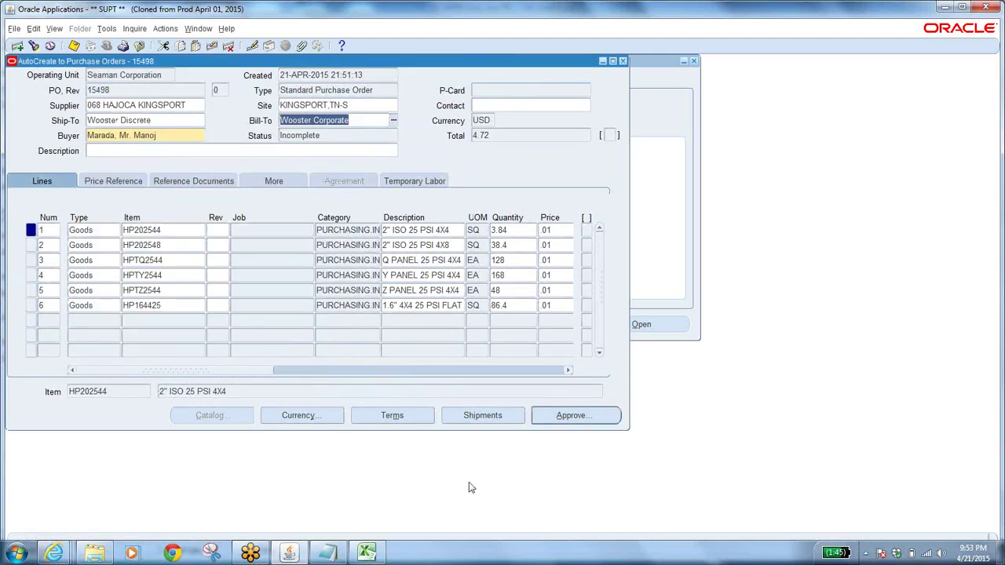
Submit the purchase order for approval without any transmission method and check its status in the header
{"action": "left_click", "coordinate": [581, 418]}
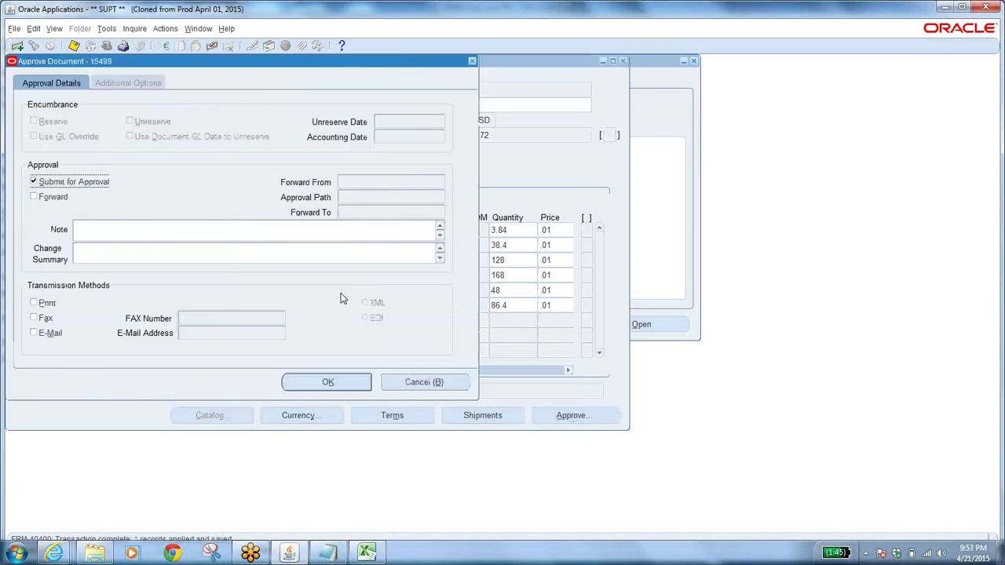
{"action": "left_click", "coordinate": [346, 380]}
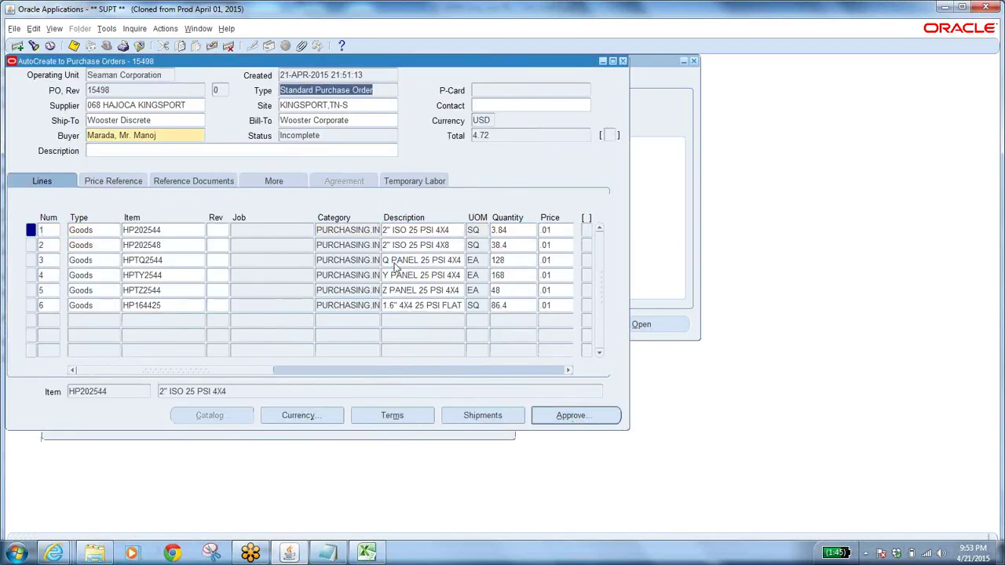
{"action": "left_click", "coordinate": [325, 133]}
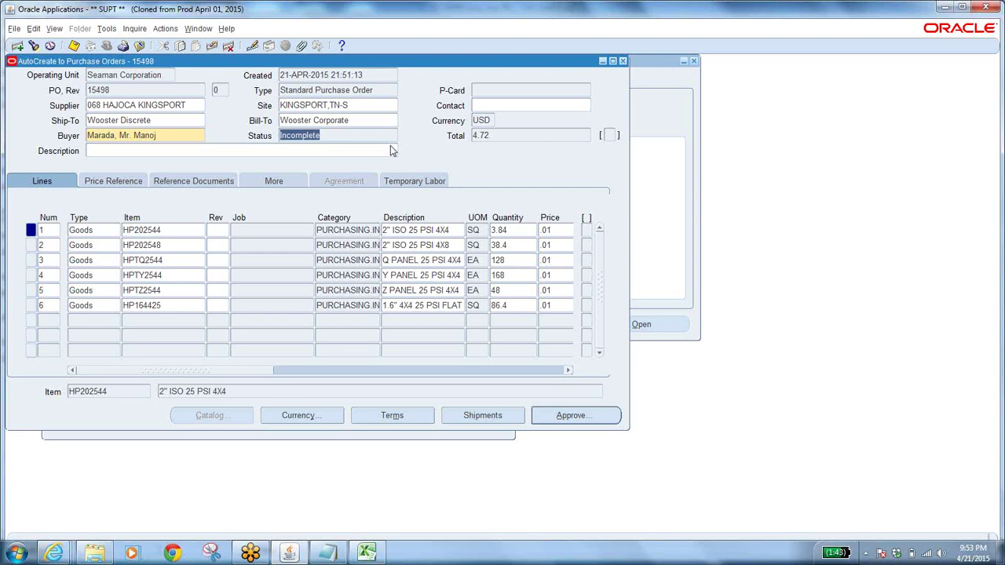
Close the purchase order and the AutoCreate windows to return to the Navigator
{"action": "left_click", "coordinate": [122, 90]}
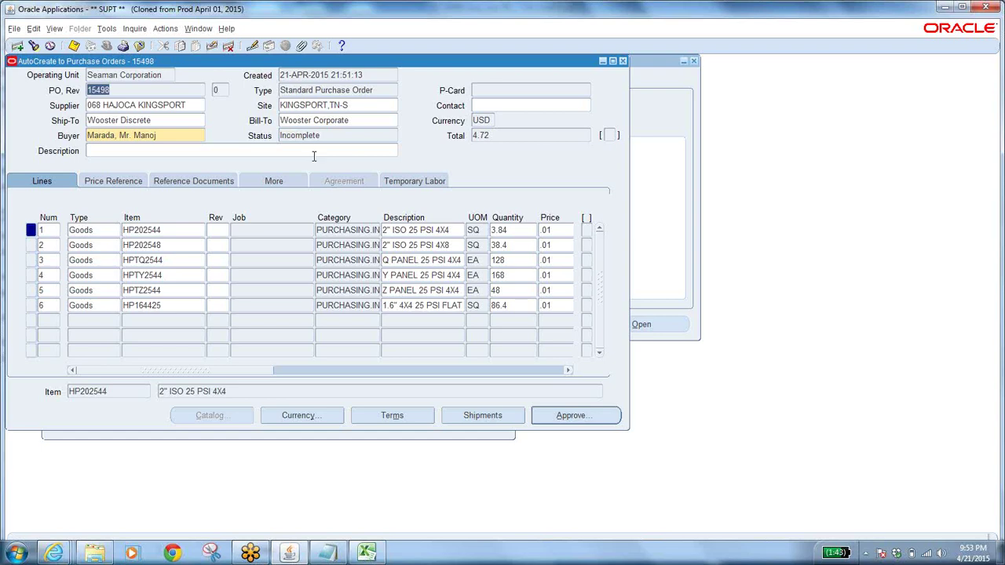
{"action": "left_click", "coordinate": [138, 46]}
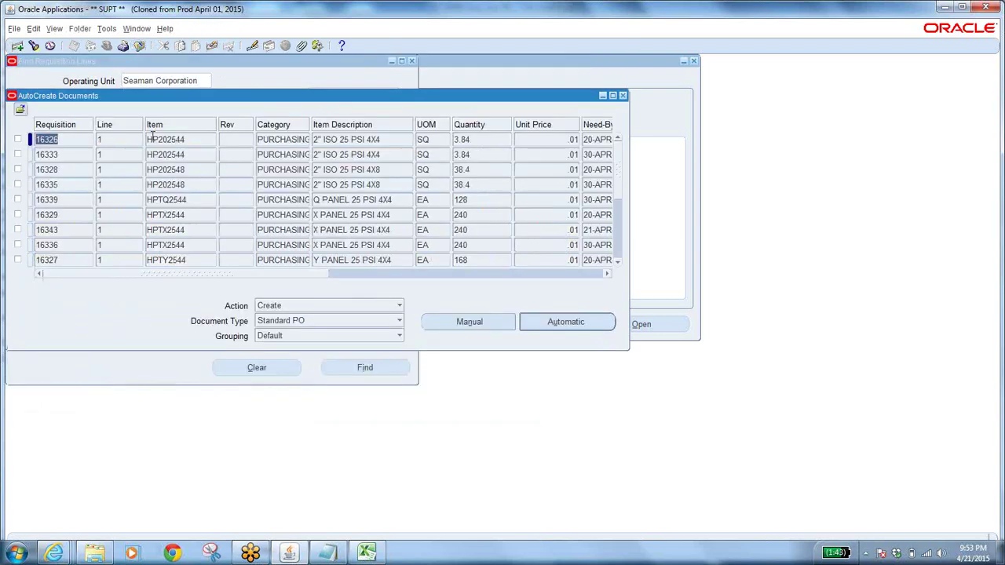
{"action": "left_click", "coordinate": [138, 47]}
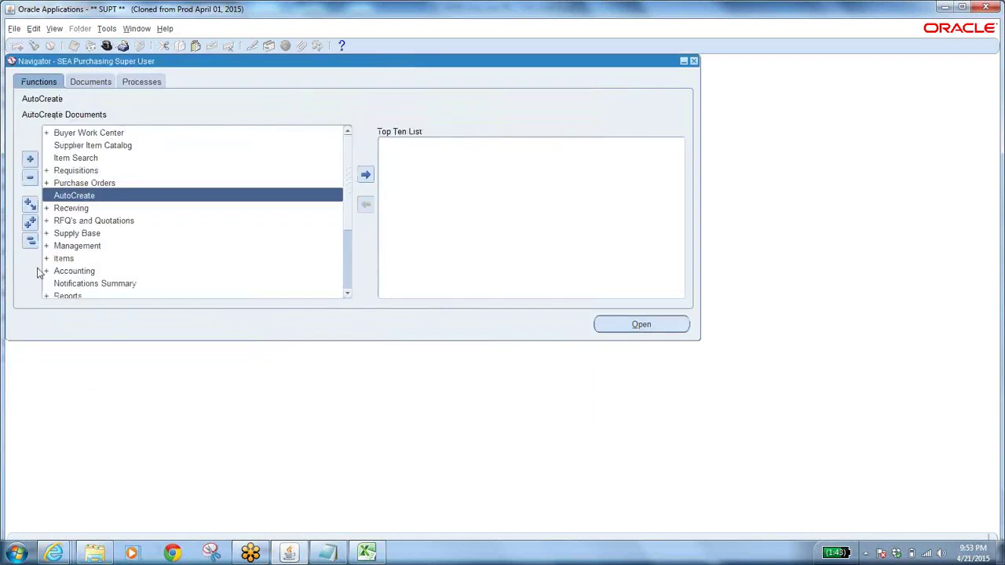
Open the expected receipts search under Receiving for the Drop Ship (DSO) organization
{"action": "left_click", "coordinate": [29, 243]}
{"action": "double_click", "coordinate": [69, 209]}
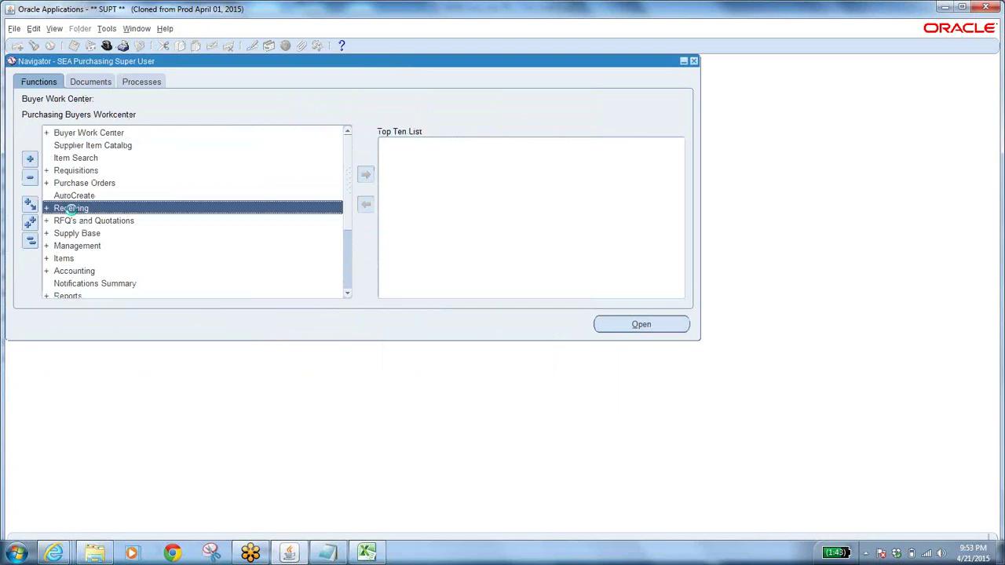
{"action": "left_click", "coordinate": [87, 220]}
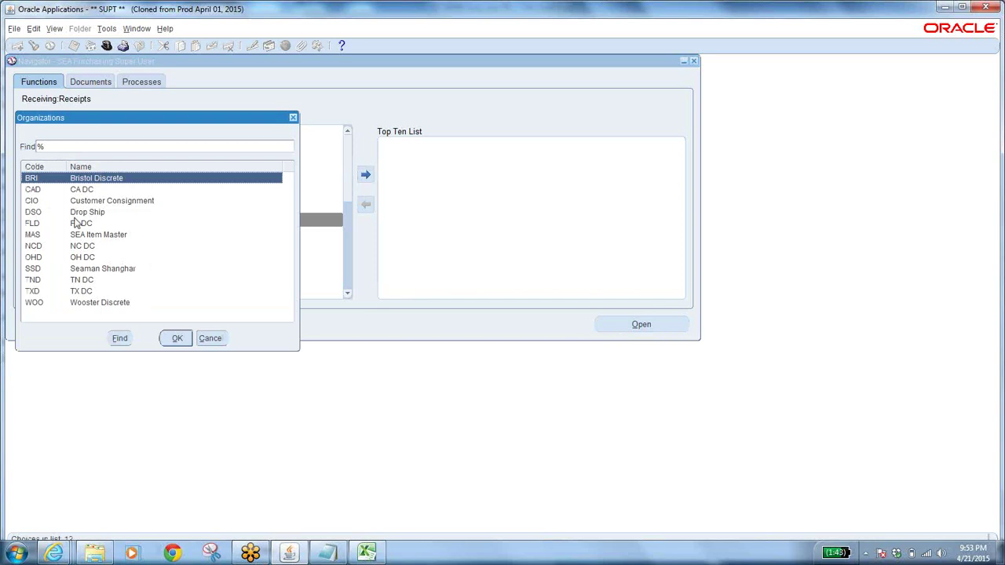
{"action": "left_click", "coordinate": [84, 216]}
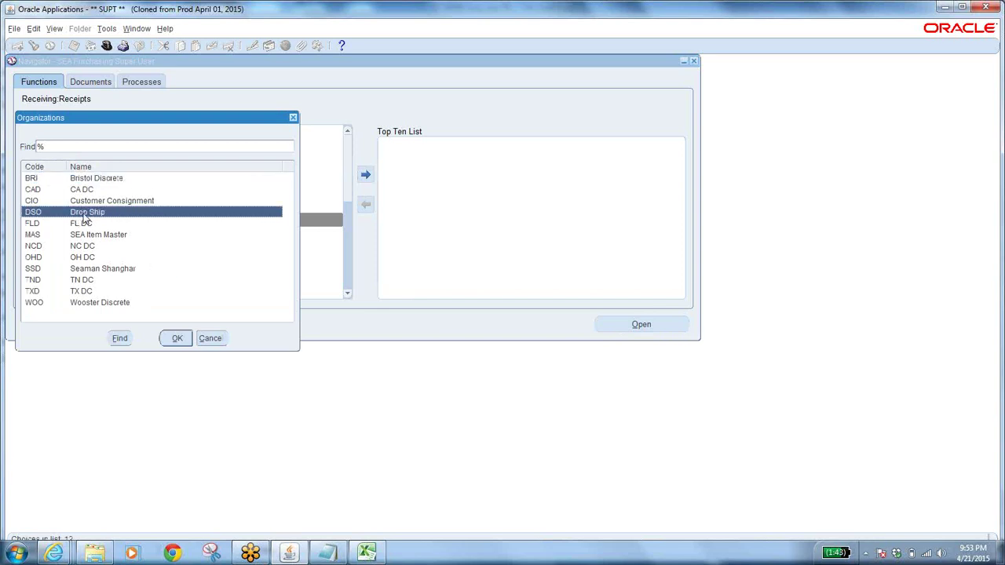
{"action": "left_click", "coordinate": [177, 339]}
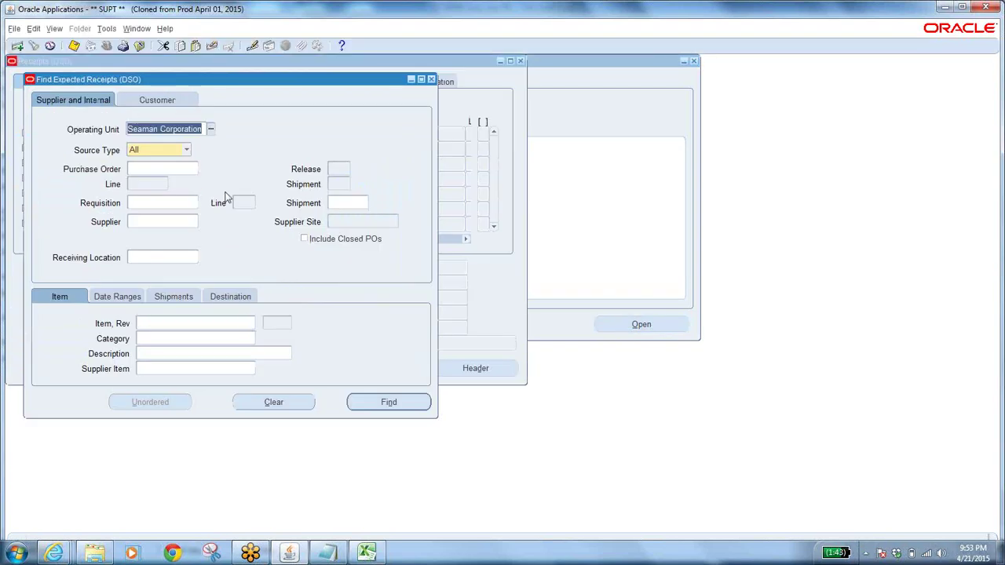
{"action": "left_click", "coordinate": [179, 166]}
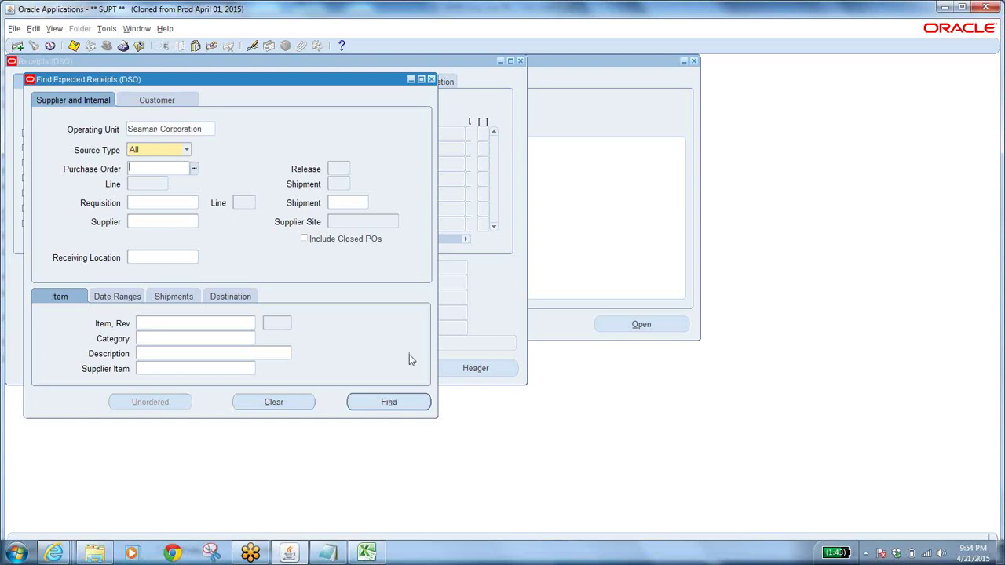
Close the receipts search, view the Receiving Transactions search form, and return to the Navigator
{"action": "left_click", "coordinate": [139, 45]}
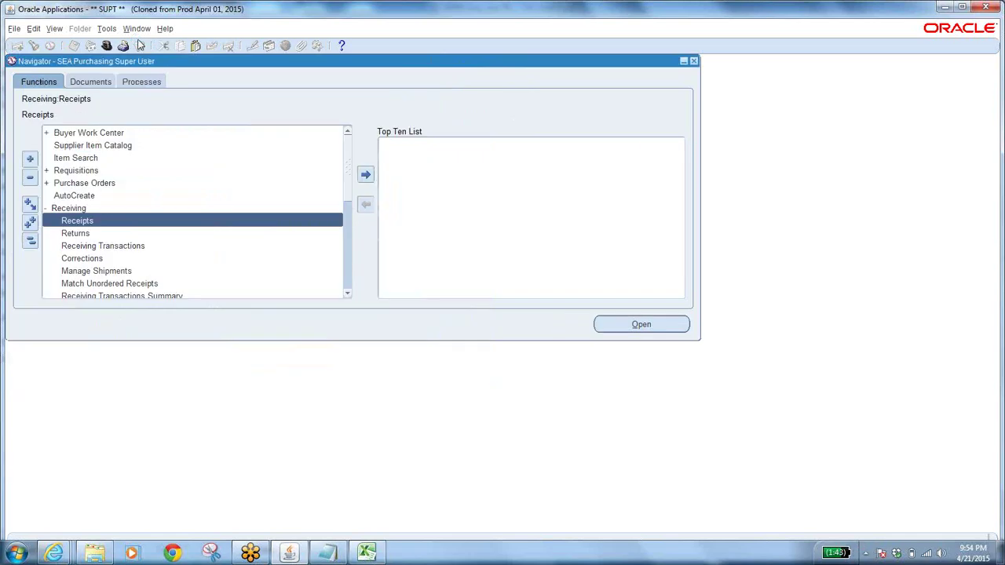
{"action": "left_click", "coordinate": [85, 245]}
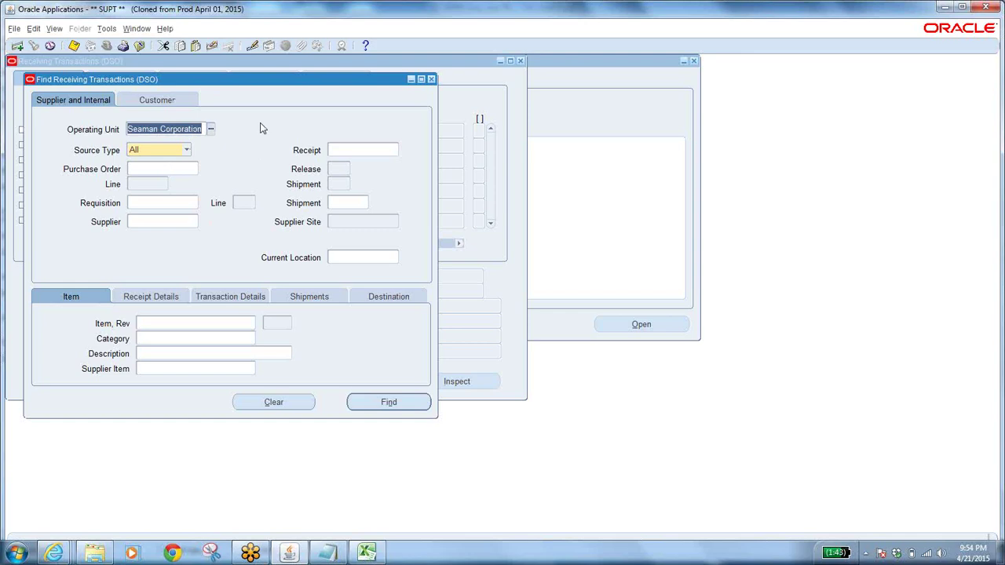
{"action": "left_click", "coordinate": [139, 46]}
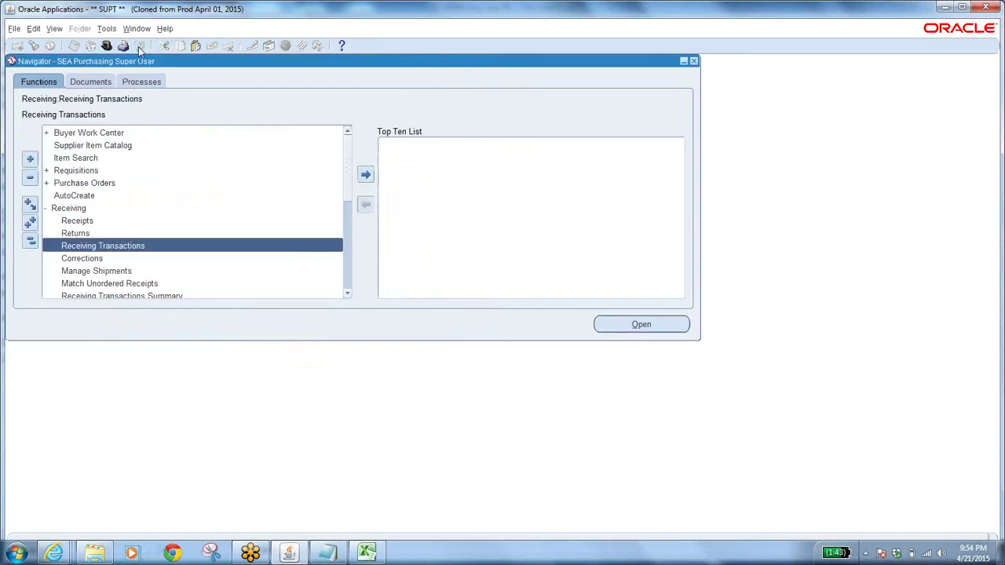
Open a blank requisition from the Requisitions function group
{"action": "left_click", "coordinate": [31, 242]}
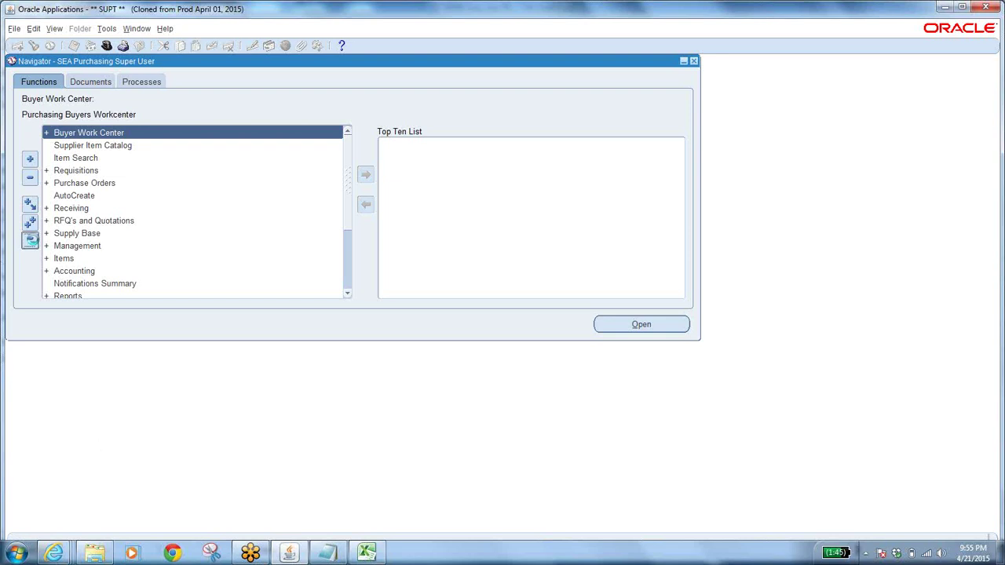
{"action": "double_click", "coordinate": [79, 170]}
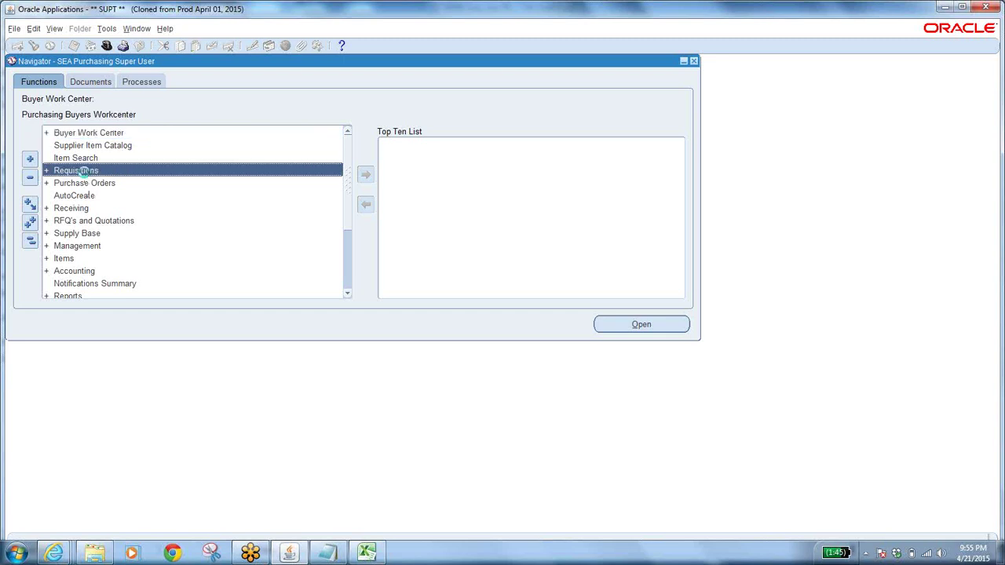
{"action": "left_click", "coordinate": [141, 183]}
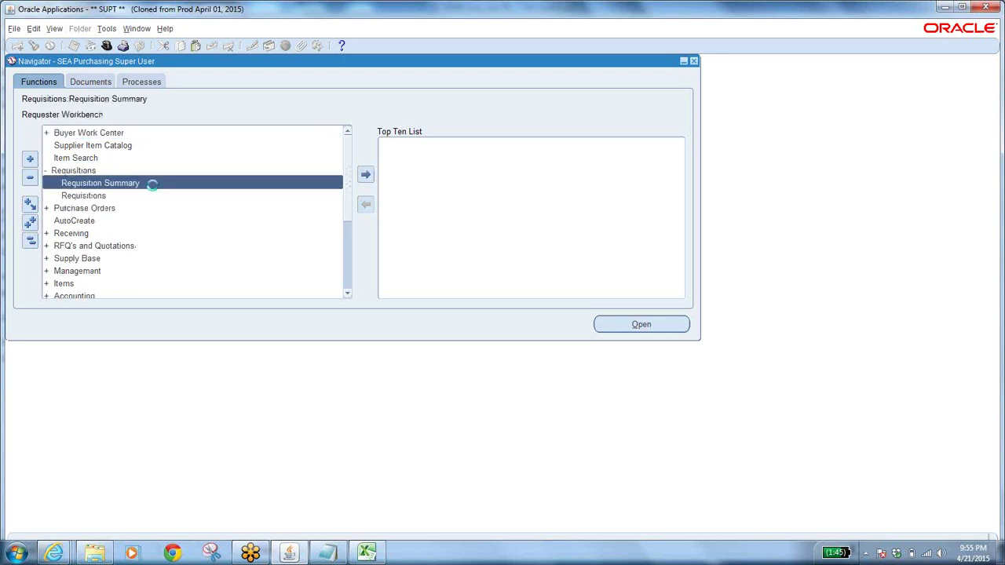
{"action": "double_click", "coordinate": [101, 195]}
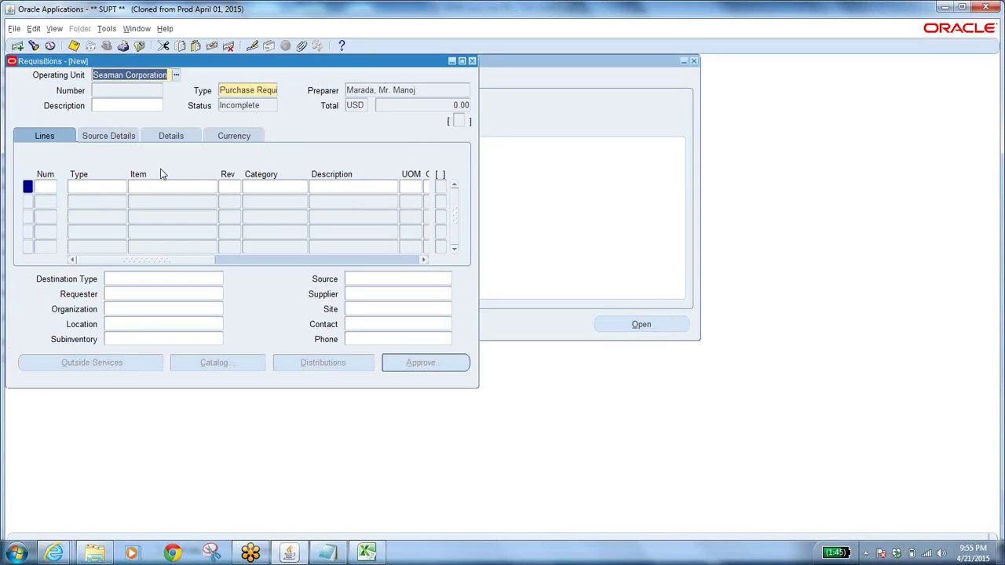
View the available requisition document types without choosing one, and close the blank requisition
{"action": "left_click", "coordinate": [248, 92]}
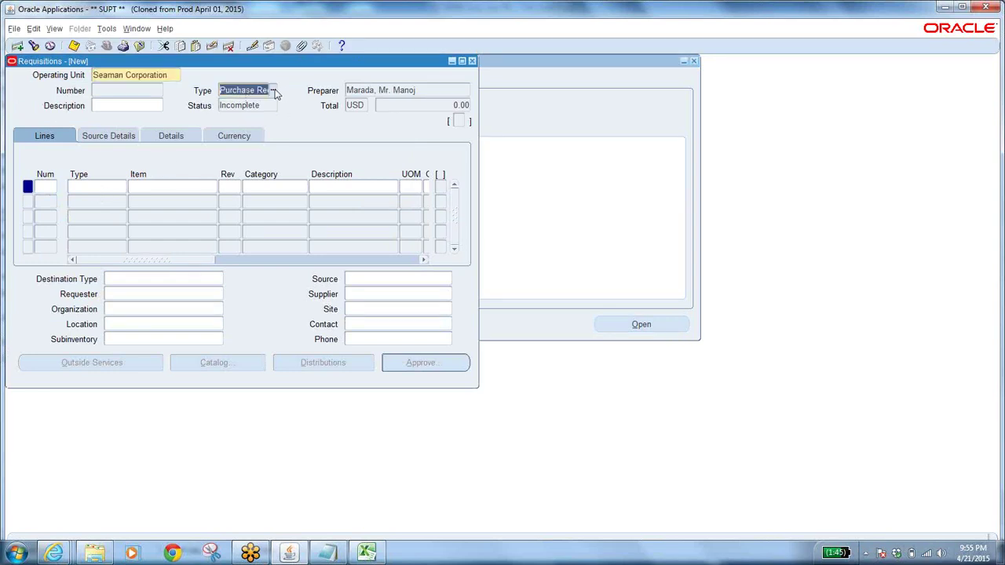
{"action": "left_click", "coordinate": [274, 90]}
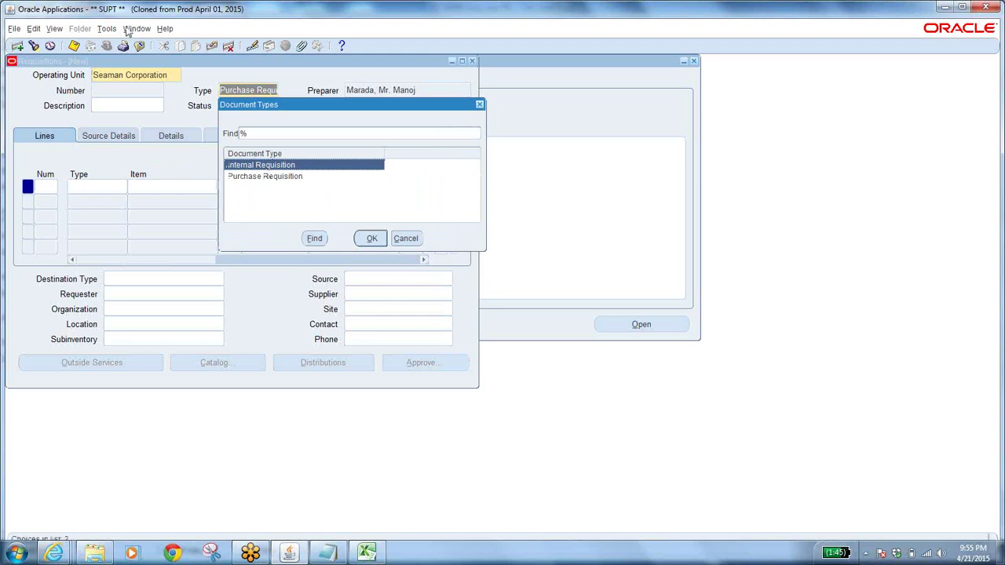
{"action": "left_click", "coordinate": [406, 239]}
{"action": "left_click", "coordinate": [139, 45]}
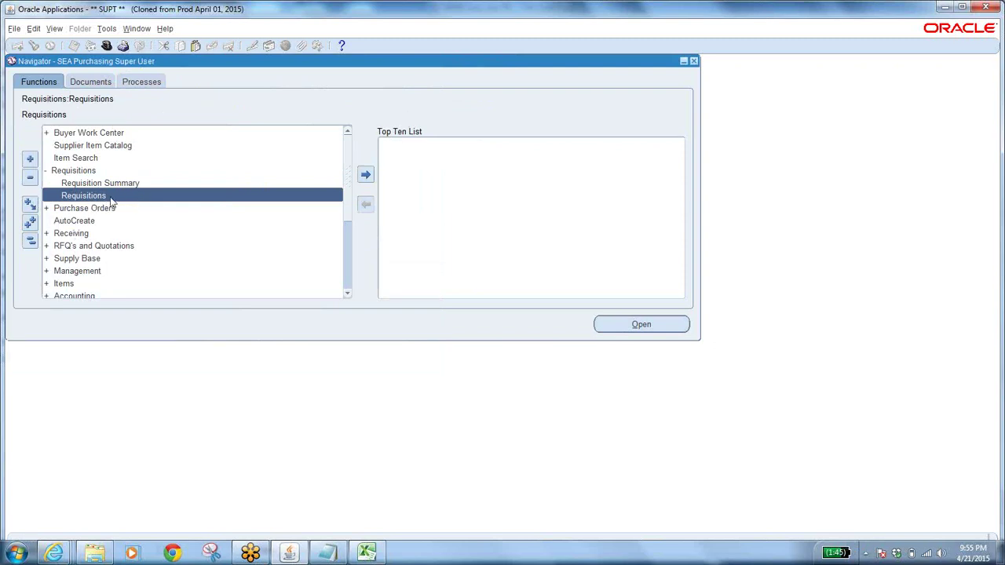
Open the Requisition Summary search, clear its criteria, and set the requisition type to Internal
{"action": "double_click", "coordinate": [121, 183]}
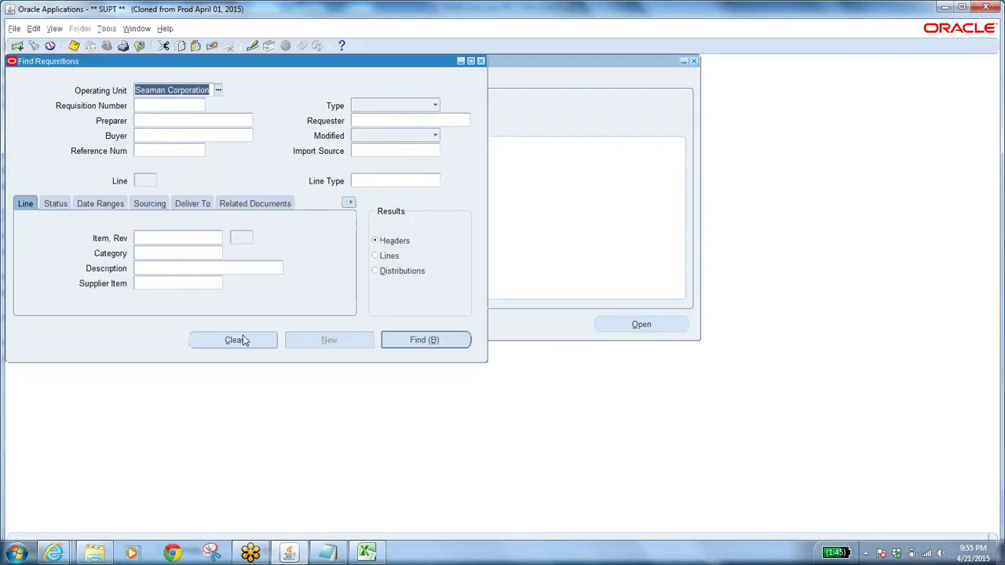
{"action": "left_click", "coordinate": [241, 338]}
{"action": "left_click", "coordinate": [408, 106]}
{"action": "left_click", "coordinate": [379, 95]}
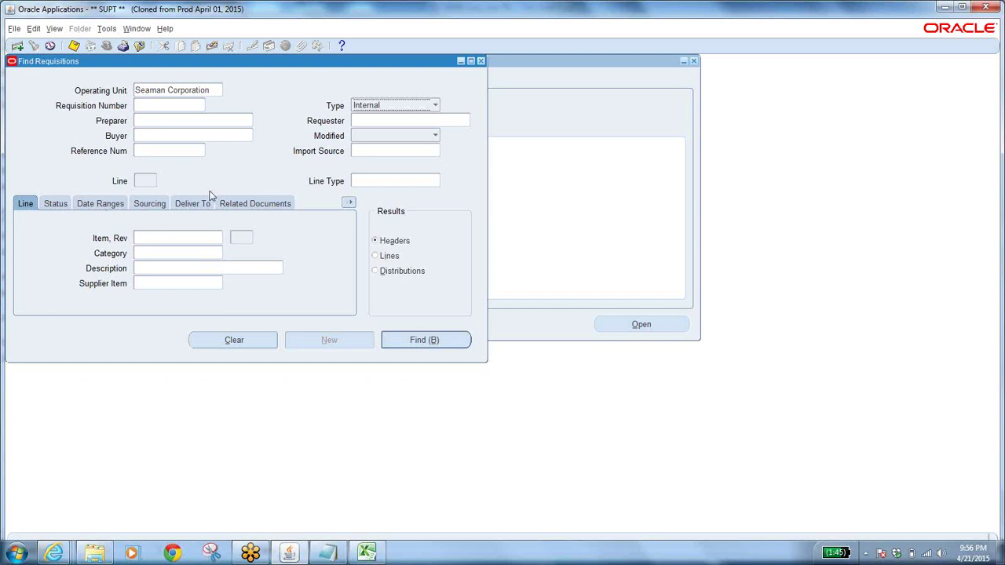
Set the start of the creation date range to 31-MAR-2015
{"action": "left_click", "coordinate": [94, 204]}
{"action": "left_click", "coordinate": [200, 238]}
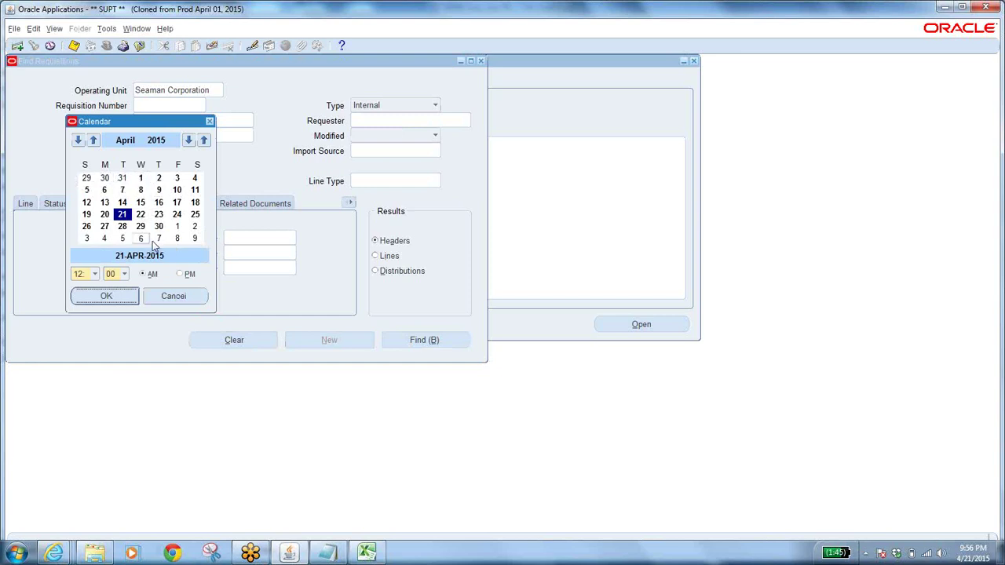
{"action": "left_click", "coordinate": [78, 140]}
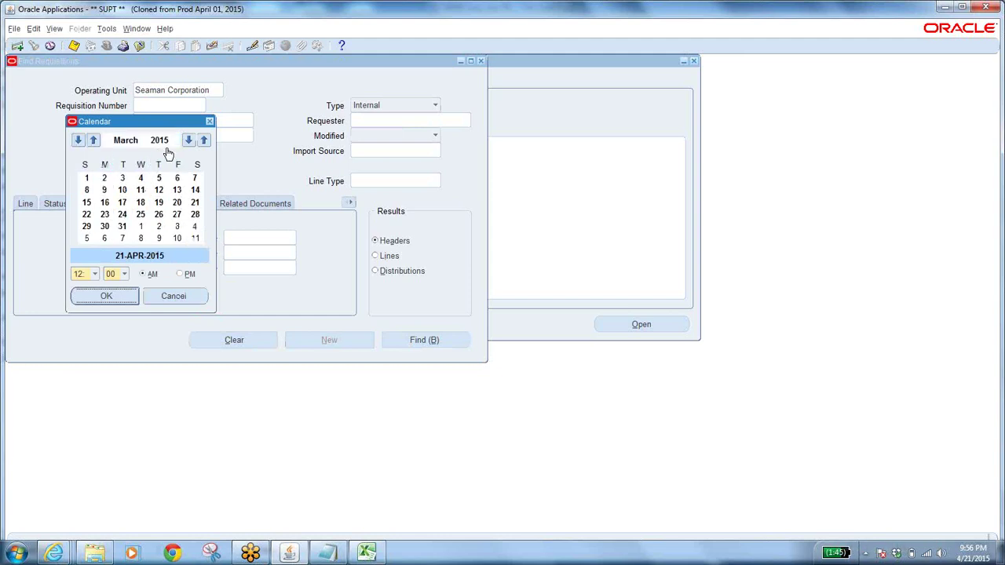
{"action": "left_click", "coordinate": [87, 178]}
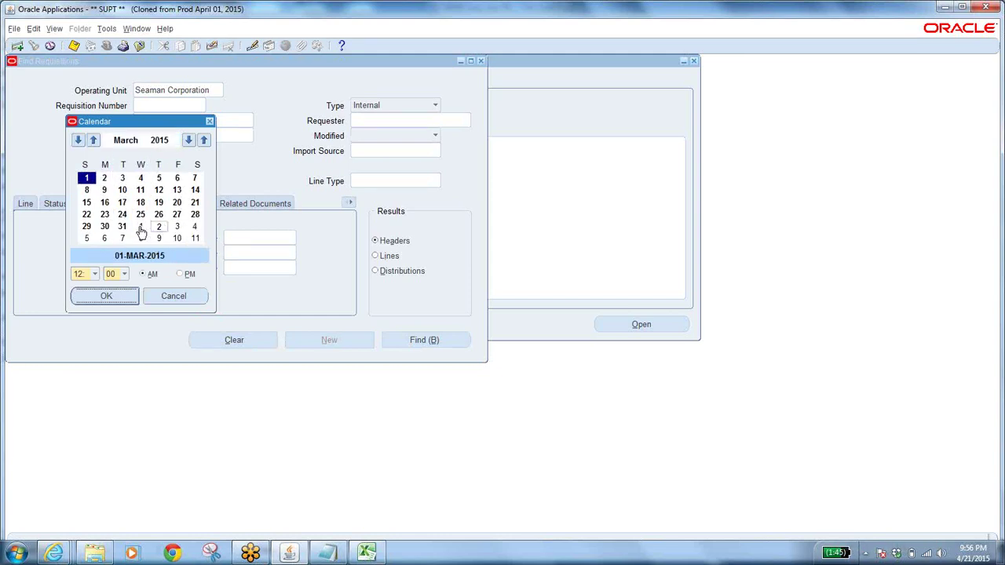
{"action": "left_click", "coordinate": [121, 227]}
{"action": "left_click", "coordinate": [106, 296]}
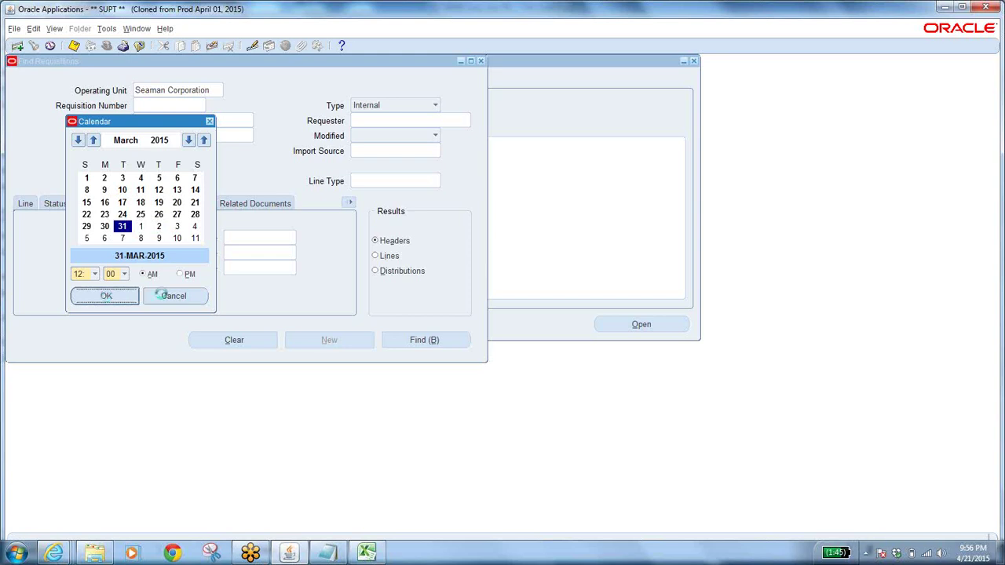
Change the start of the creation date range to 01-MAR-2015
{"action": "left_click", "coordinate": [228, 237]}
{"action": "left_click", "coordinate": [199, 239]}
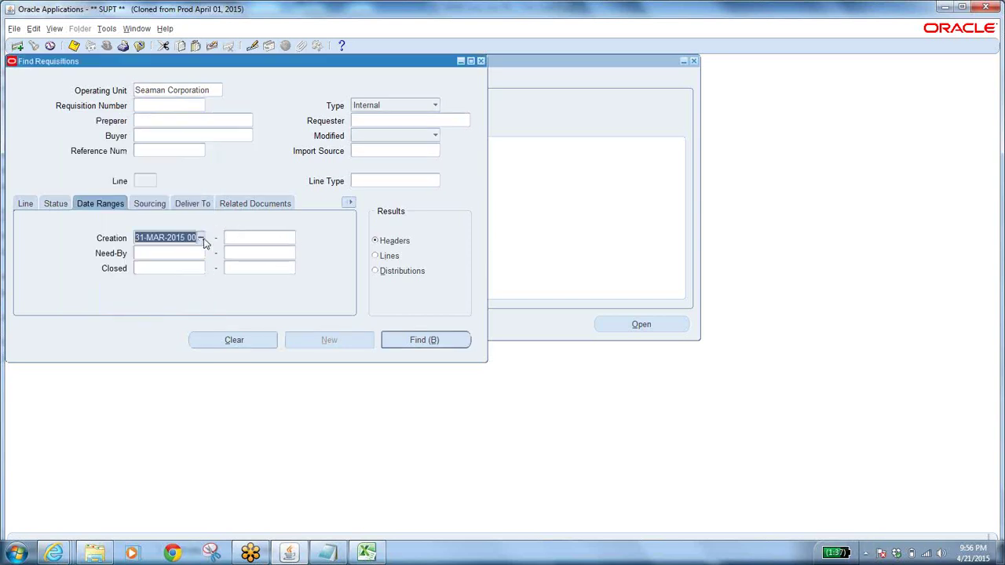
{"action": "left_click", "coordinate": [208, 237]}
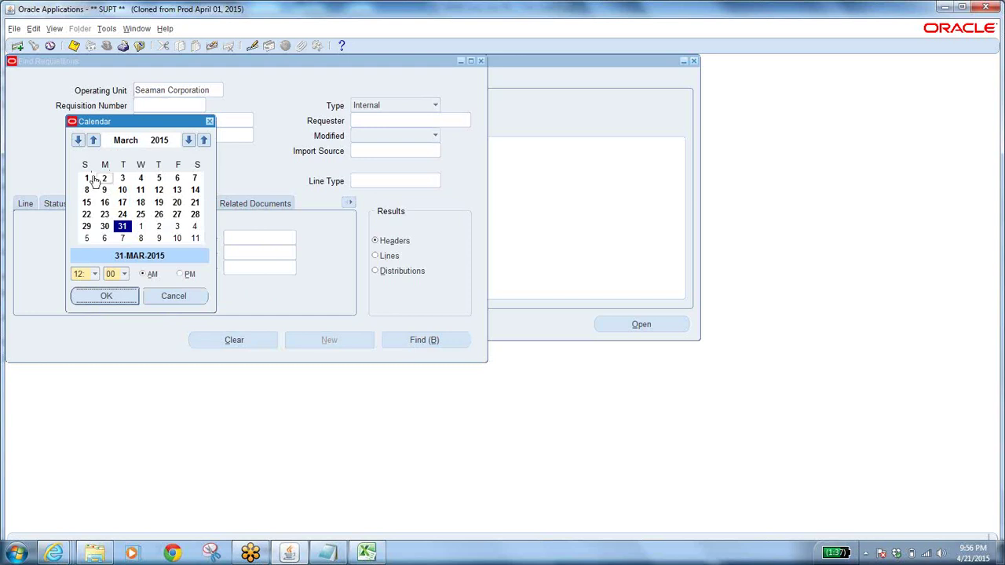
{"action": "left_click", "coordinate": [87, 177]}
{"action": "left_click", "coordinate": [119, 297]}
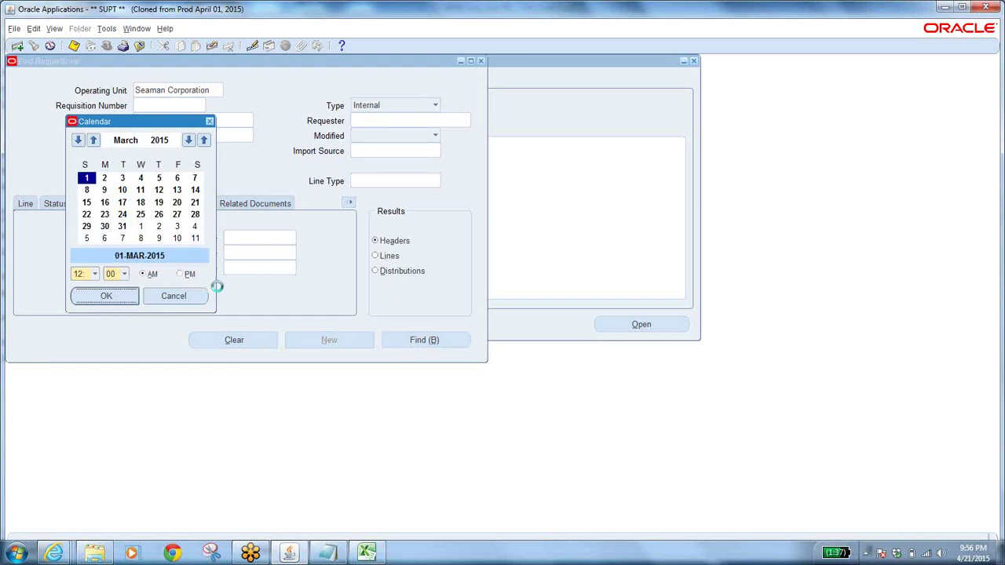
Set the end of the creation date range to 31-MAR-2015
{"action": "left_click", "coordinate": [290, 238]}
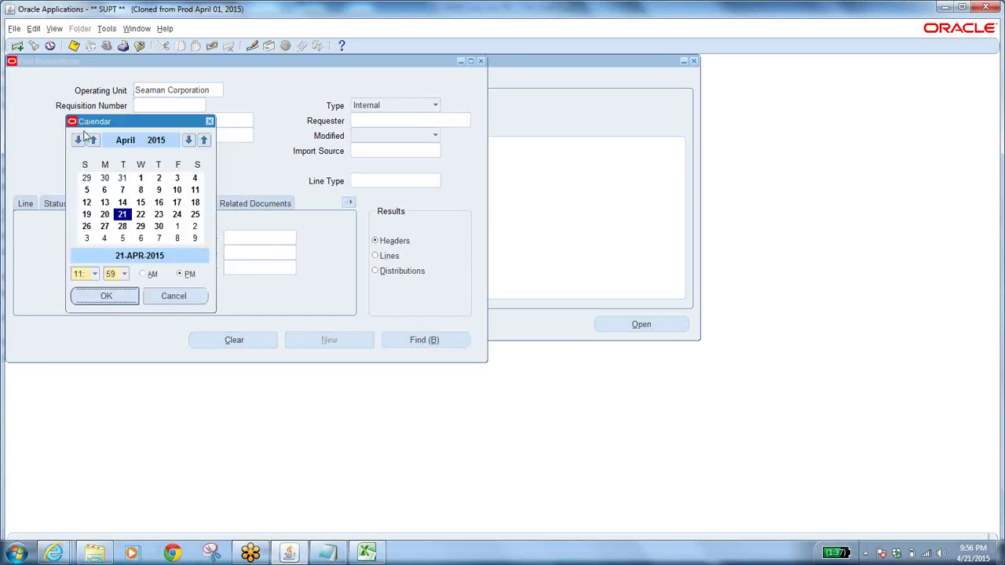
{"action": "left_click", "coordinate": [78, 140]}
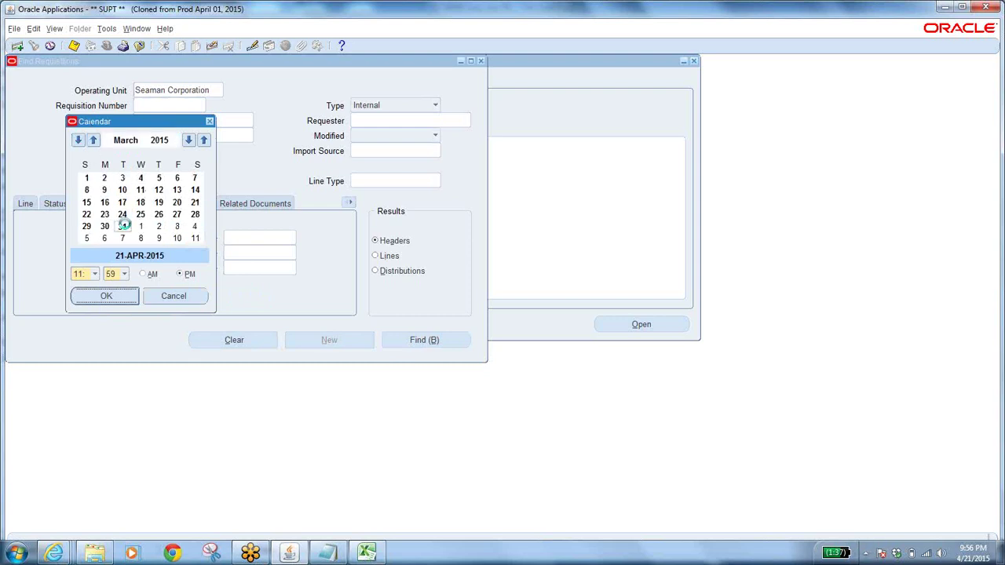
{"action": "left_click", "coordinate": [122, 226]}
{"action": "left_click", "coordinate": [111, 295]}
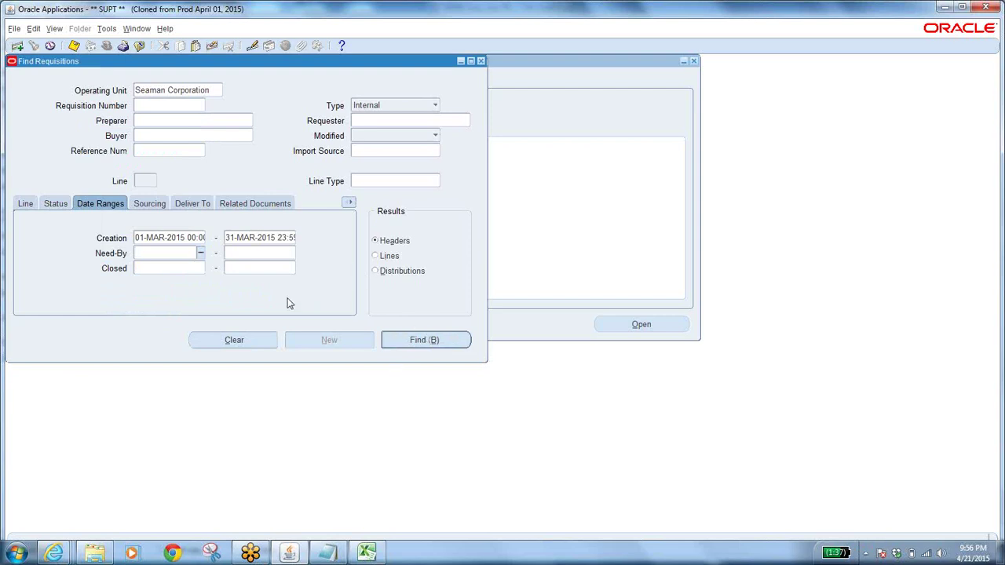
Find the matching requisition headers, look through their columns, and close the results
{"action": "left_click", "coordinate": [408, 345]}
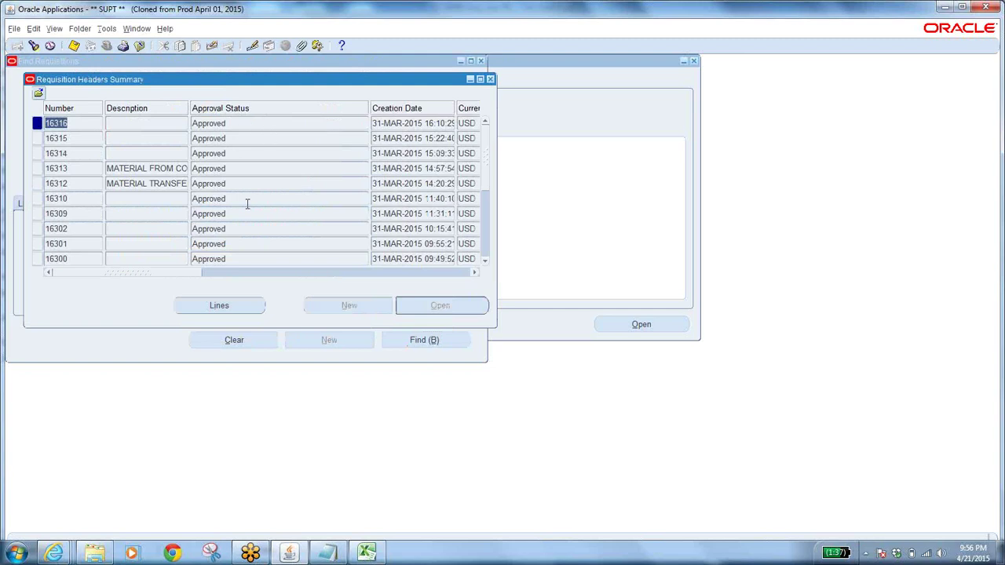
{"action": "left_click_drag", "start_coordinate": [172, 273], "coordinate": [110, 282]}
{"action": "left_click", "coordinate": [491, 79]}
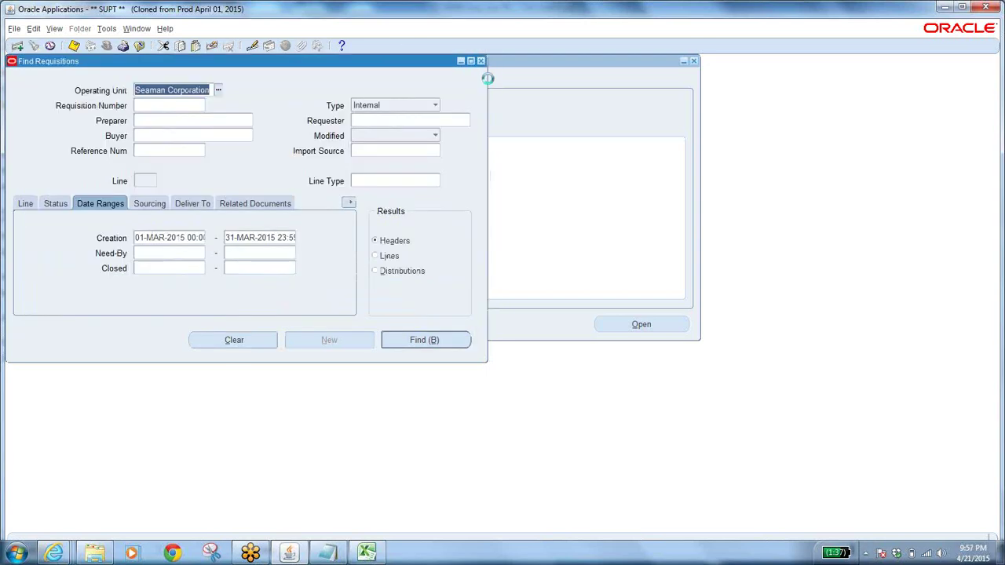
Switch the search results to Lines, find the internal requisition lines, and examine their location and order number columns
{"action": "left_click", "coordinate": [374, 256]}
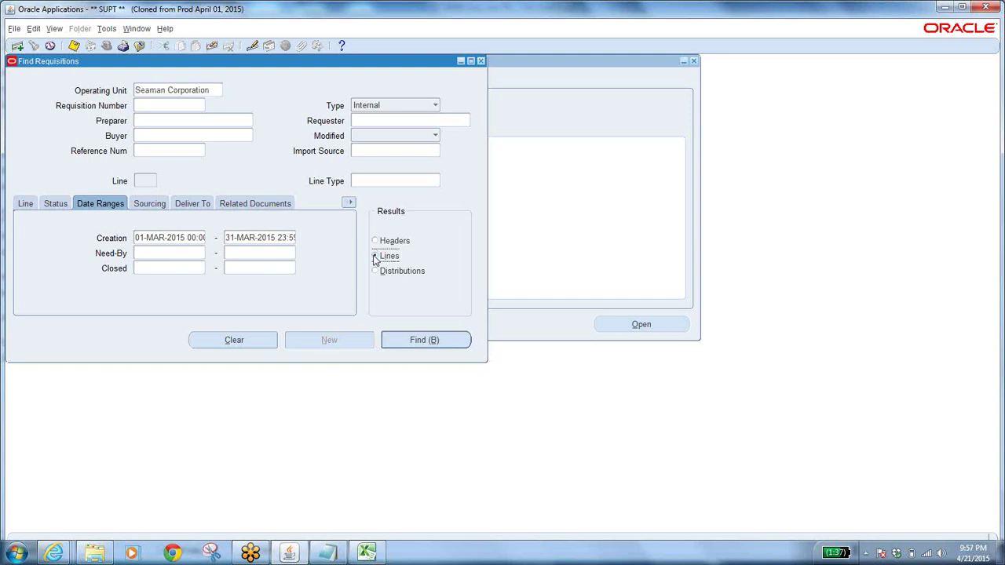
{"action": "left_click", "coordinate": [376, 257]}
{"action": "left_click", "coordinate": [414, 337]}
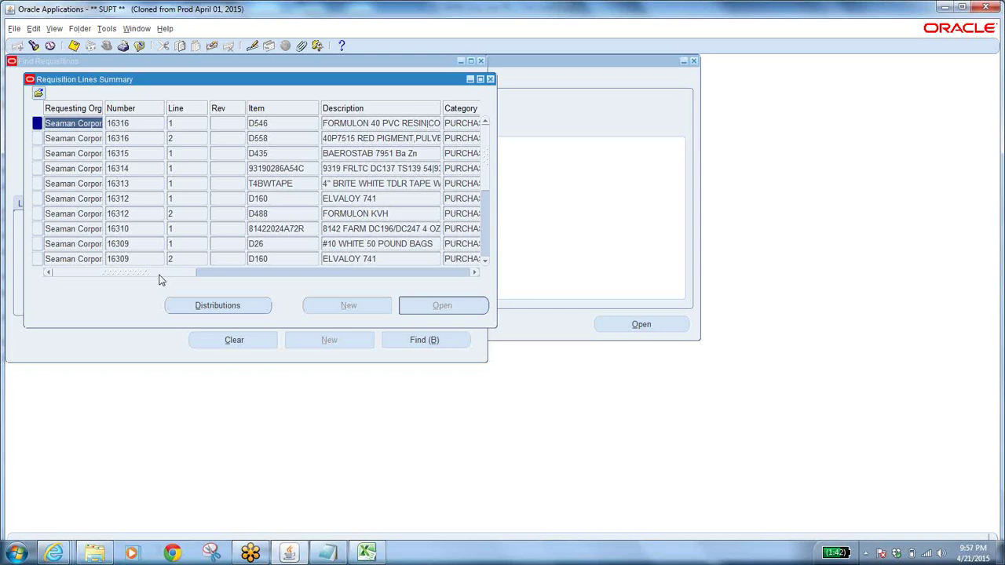
{"action": "left_click_drag", "start_coordinate": [167, 275], "coordinate": [366, 279]}
{"action": "left_click", "coordinate": [444, 272]}
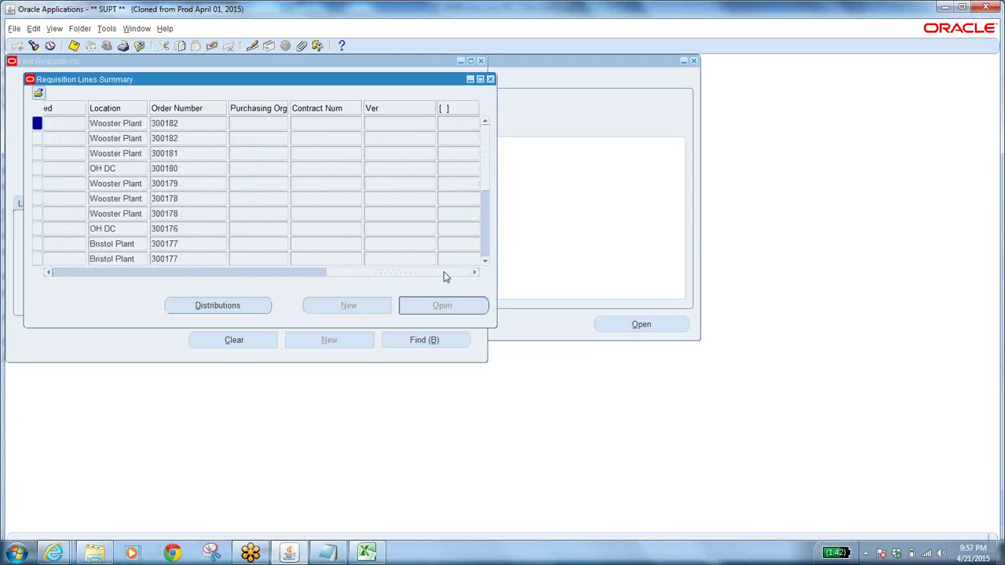
Examine the location and order number columns of the internal requisition lines, looking for lines without an order number
{"action": "left_click", "coordinate": [189, 140]}
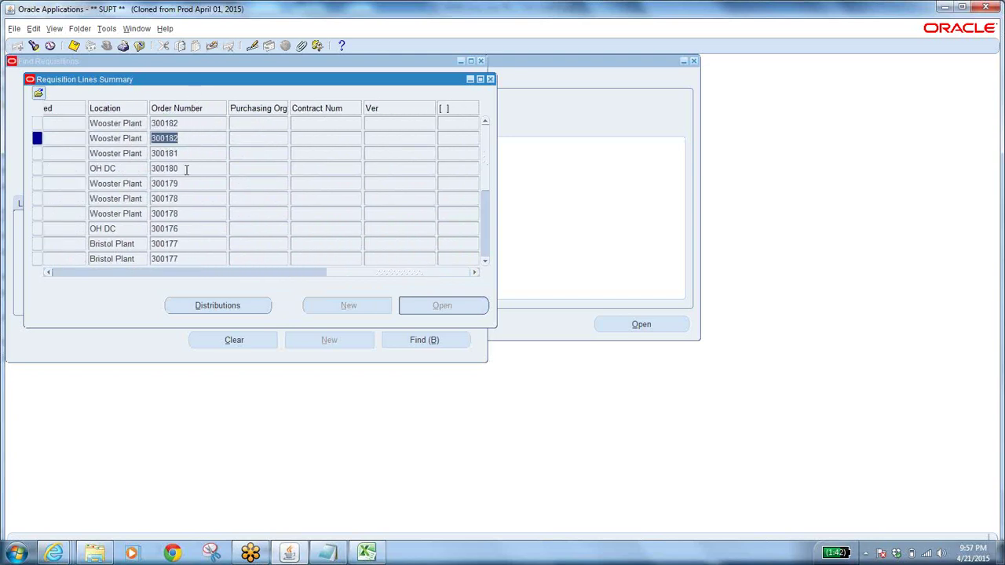
{"action": "left_click", "coordinate": [186, 168]}
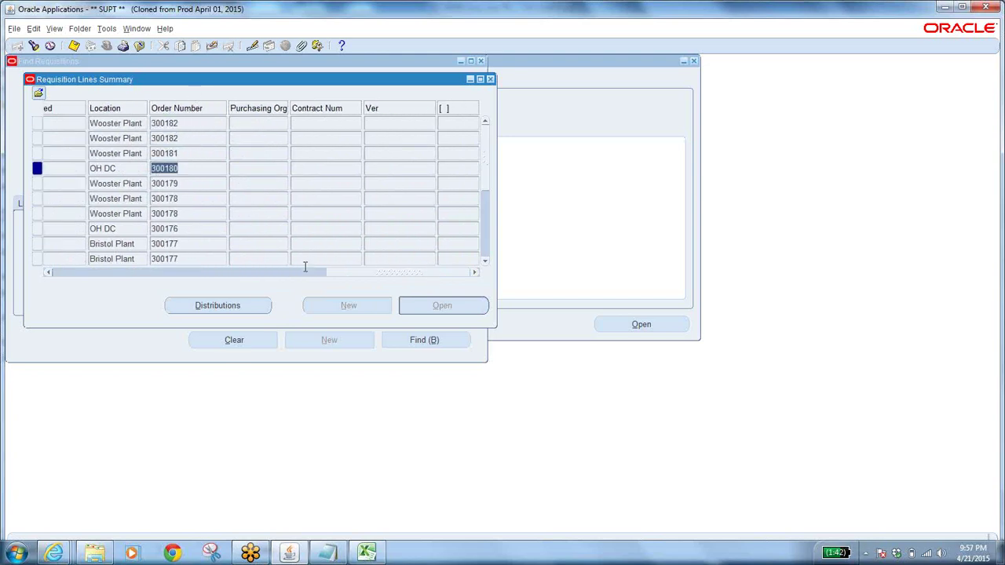
{"action": "left_click", "coordinate": [196, 258]}
{"action": "key", "text": "Page_Down"}
{"action": "key", "text": "Page_Down"}
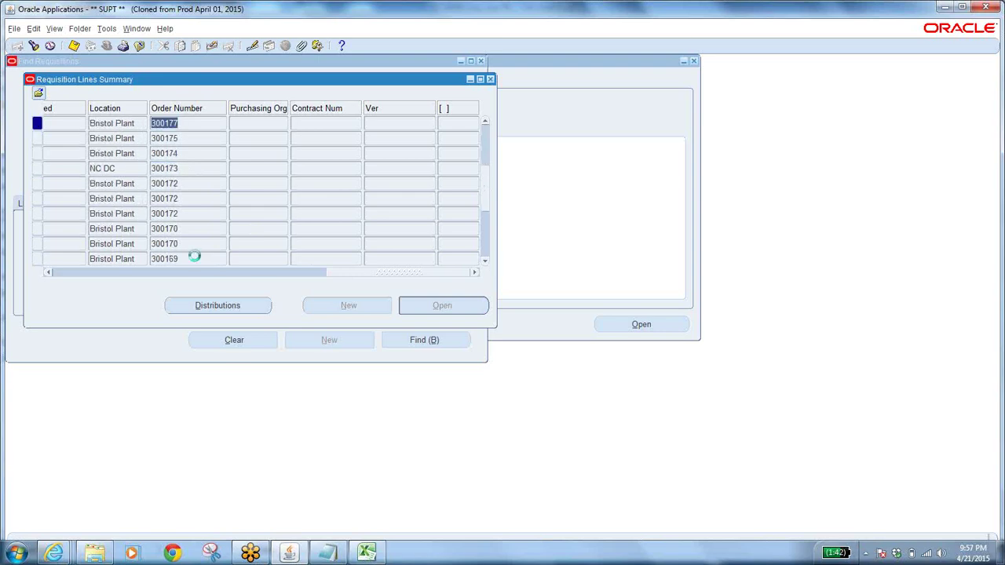
{"action": "key", "text": "Page_Down"}
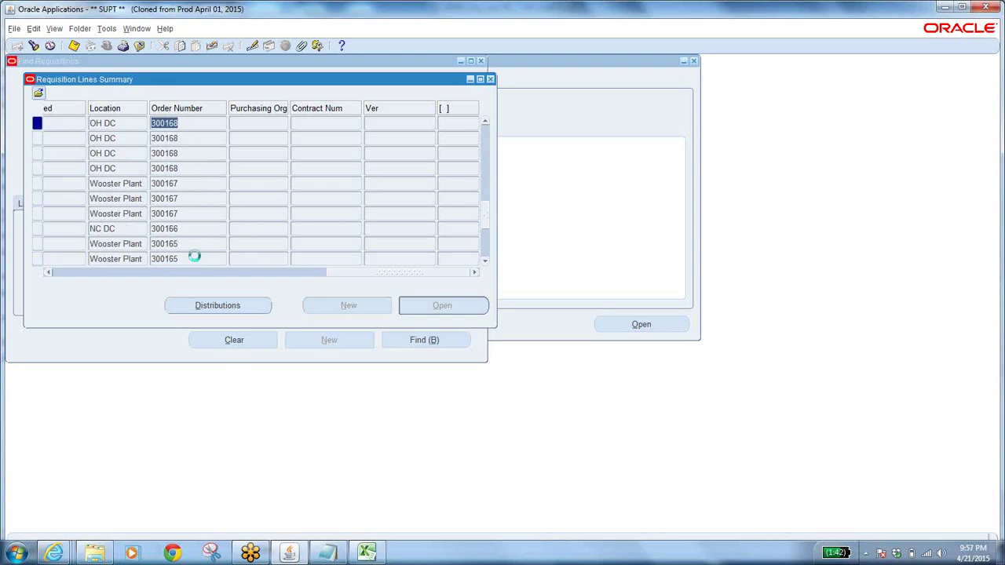
{"action": "key", "text": "Page_Down"}
{"action": "key", "text": "Page_Down"}
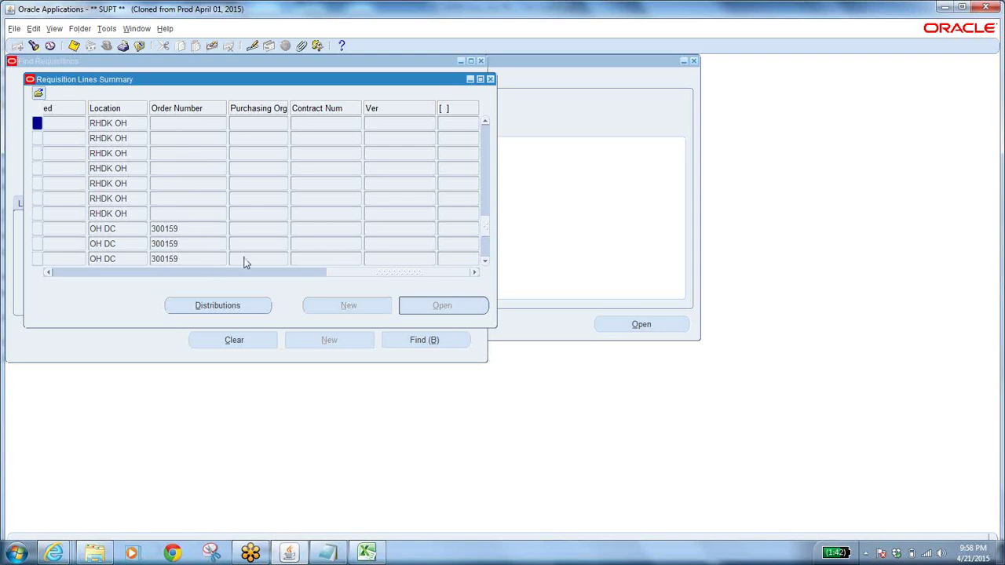
Pick requisition 16274 from the RHDK OH lines and record it as "IR 16274" in the classes trails Notepad file
{"action": "left_click_drag", "start_coordinate": [369, 278], "coordinate": [20, 273]}
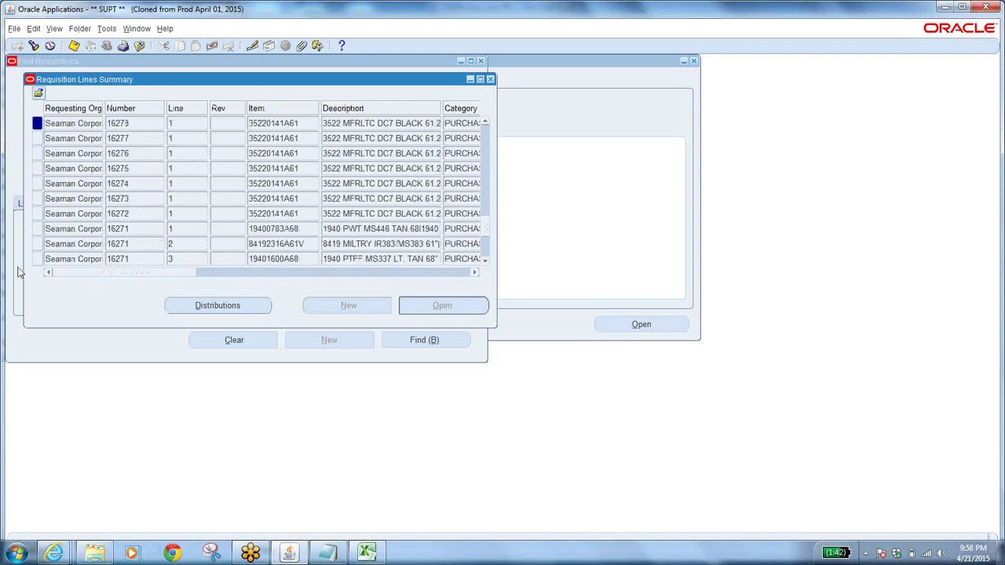
{"action": "left_click", "coordinate": [136, 182]}
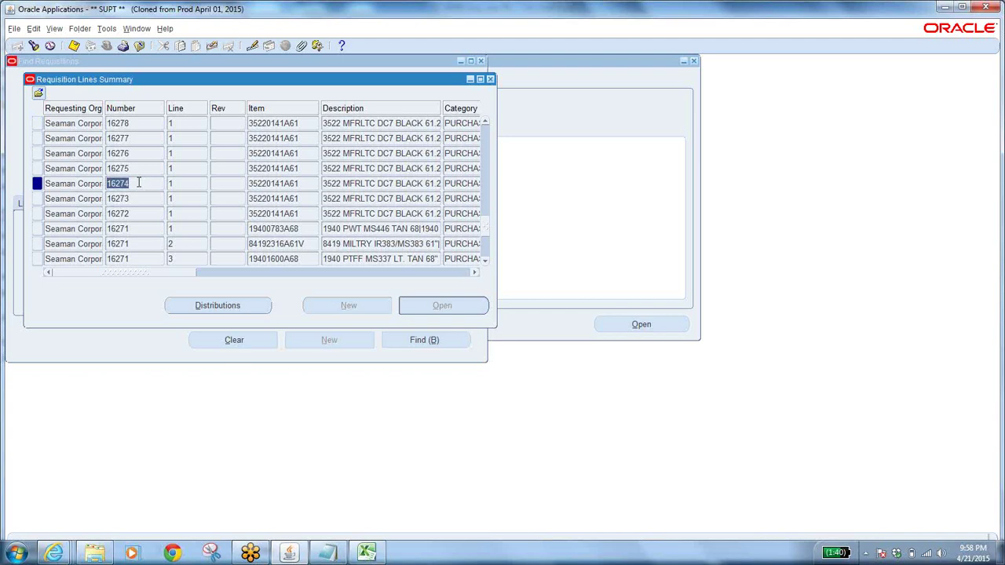
{"action": "left_click", "coordinate": [288, 554]}
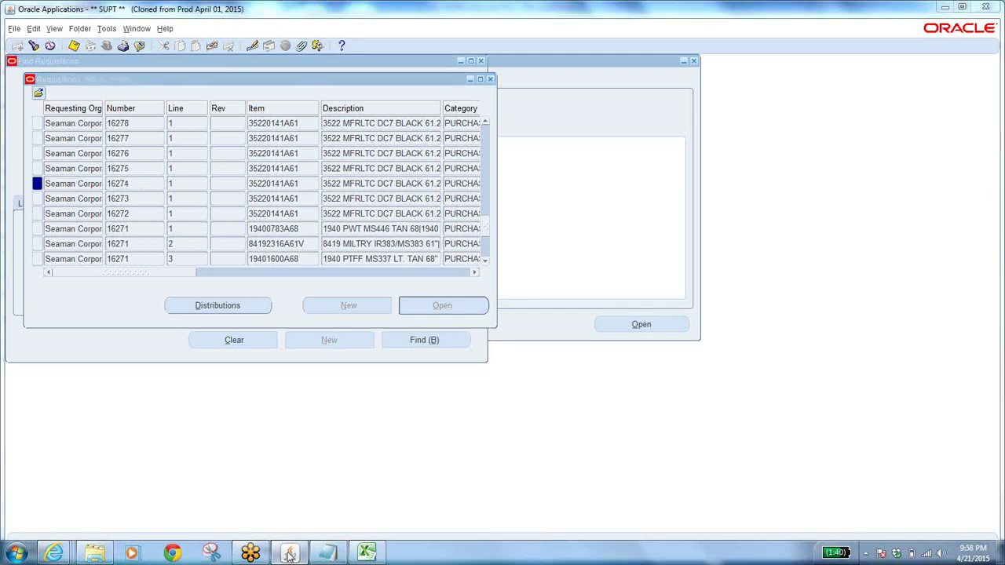
{"action": "key", "text": "alt+Tab"}
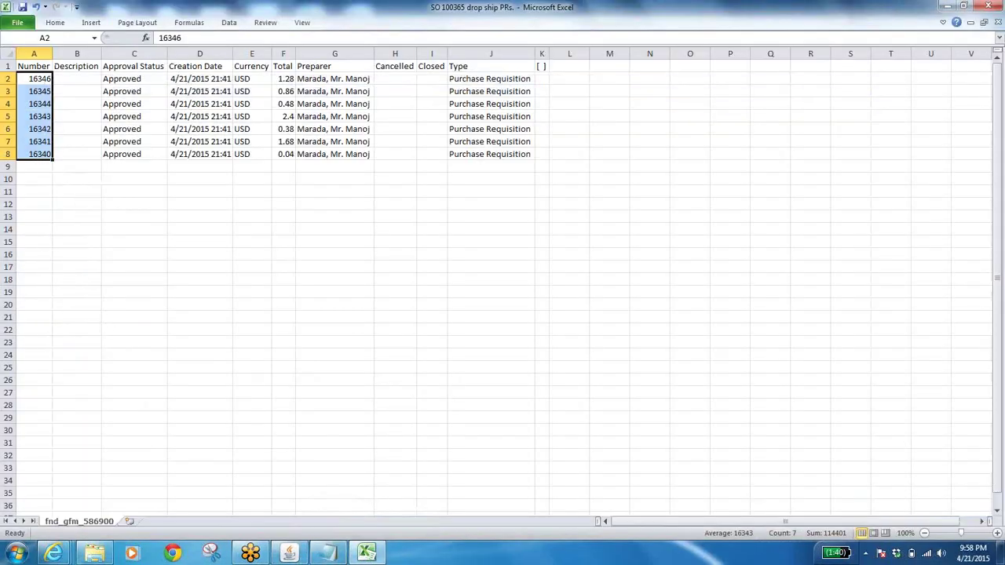
{"action": "left_click", "coordinate": [328, 553]}
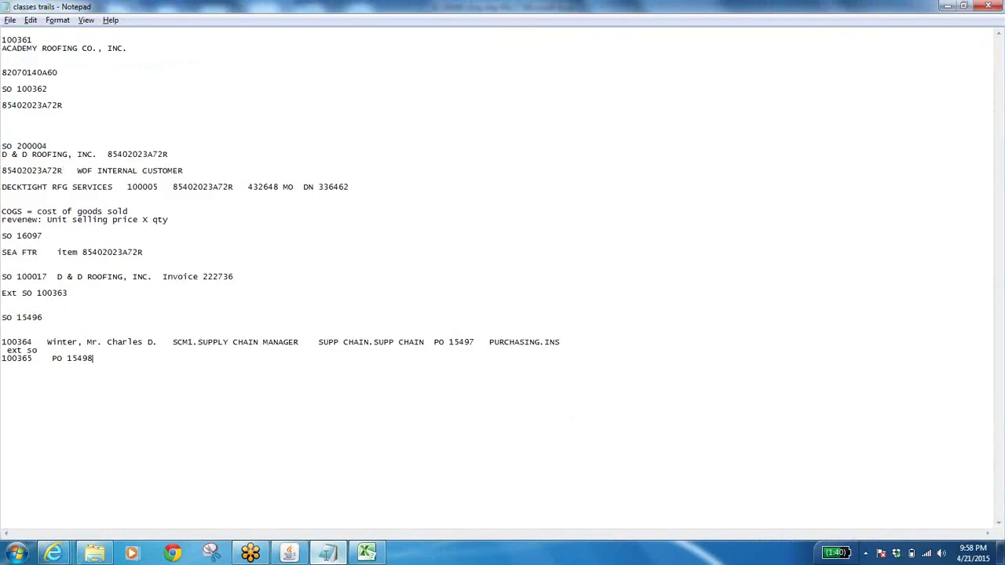
{"action": "left_click", "coordinate": [116, 358]}
{"action": "key", "text": "Return"}
{"action": "type", "text": "IR  16274"}
{"action": "key", "text": "alt+Tab"}
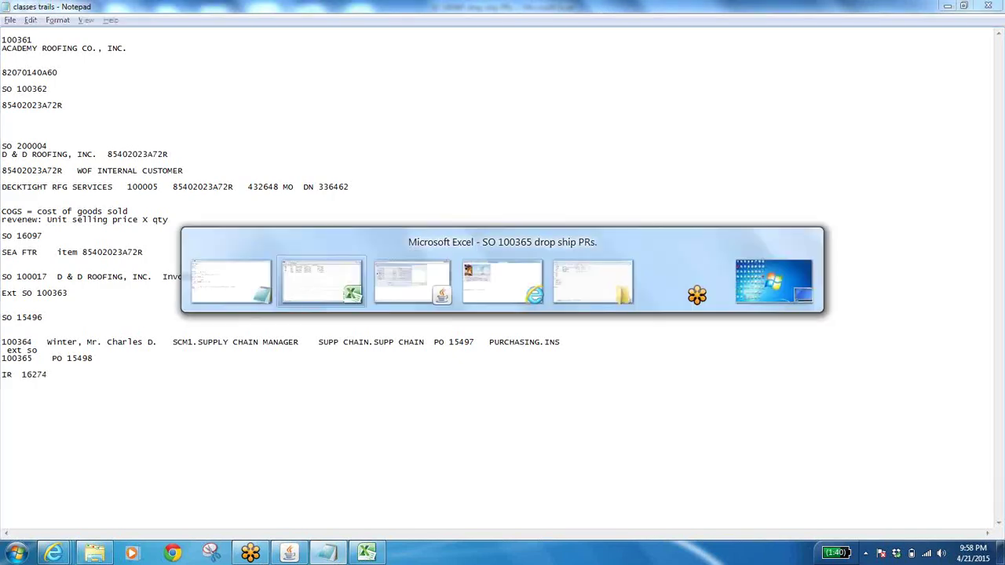
Switch back to Oracle Applications and examine the locations and order numbers of the remaining requisition lines
{"action": "left_click", "coordinate": [287, 555]}
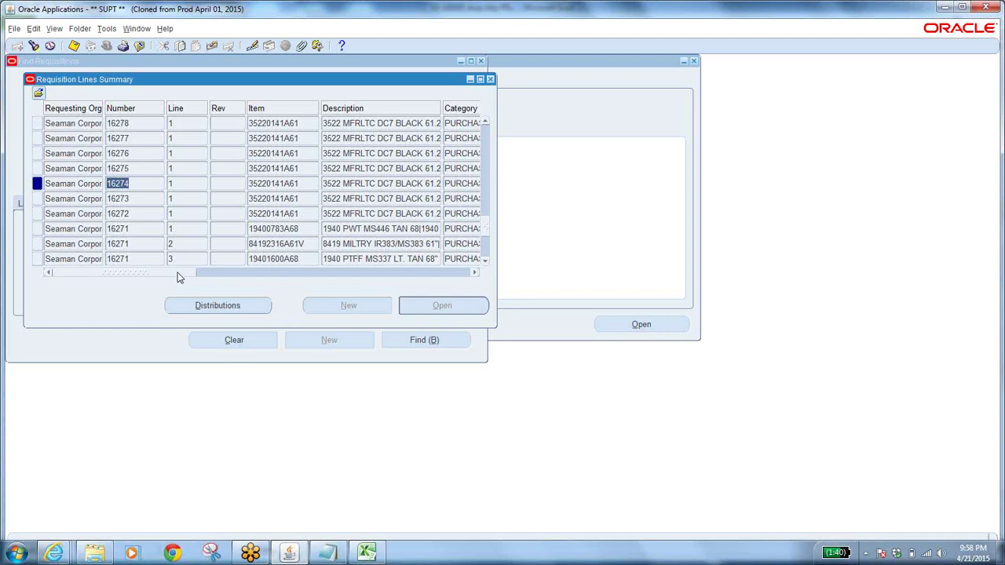
{"action": "left_click_drag", "start_coordinate": [178, 276], "coordinate": [433, 280]}
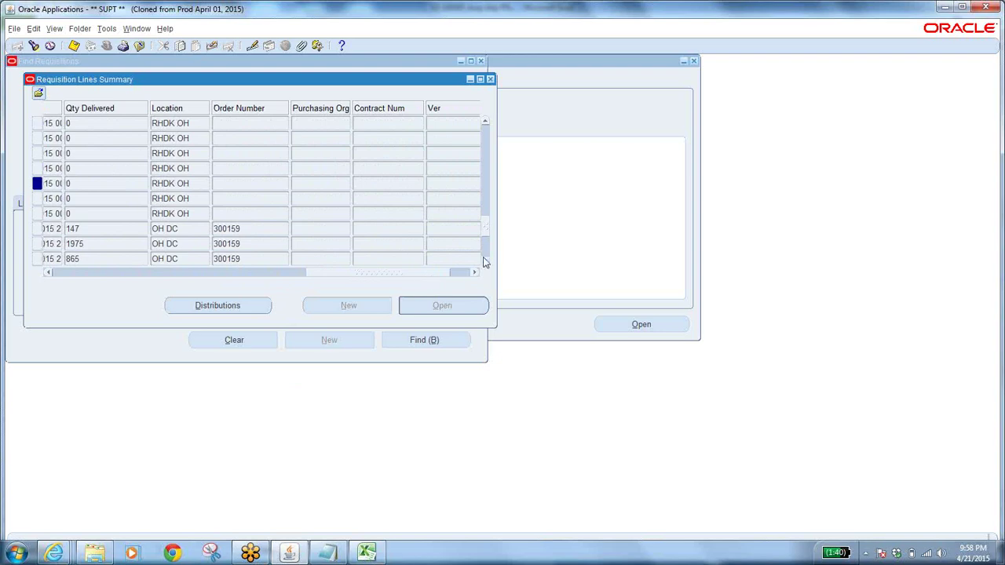
{"action": "left_click", "coordinate": [185, 262]}
{"action": "scroll", "coordinate": [184, 262], "scroll_direction": "down", "scroll_amount": 3}
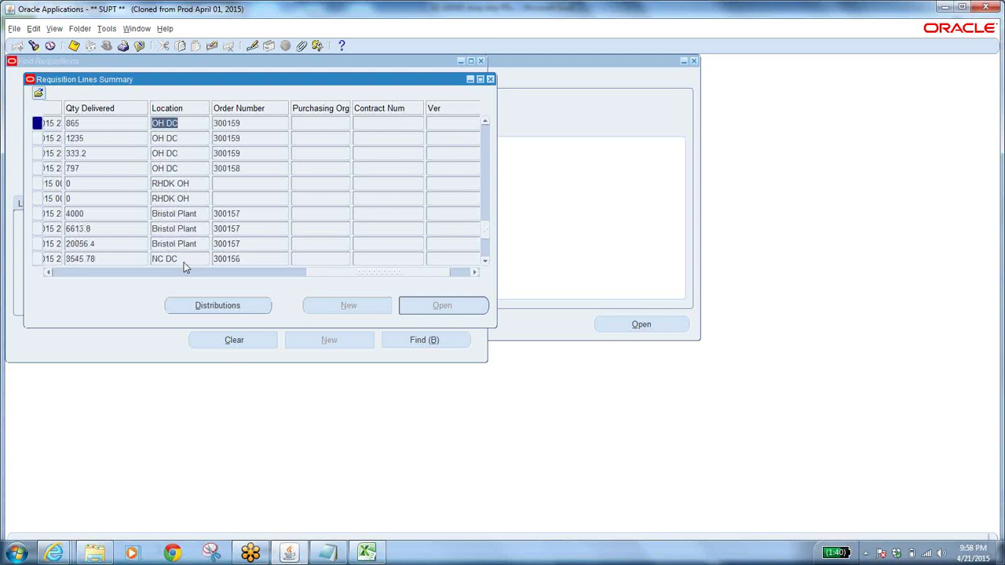
{"action": "scroll", "coordinate": [184, 262], "scroll_direction": "down", "scroll_amount": 3}
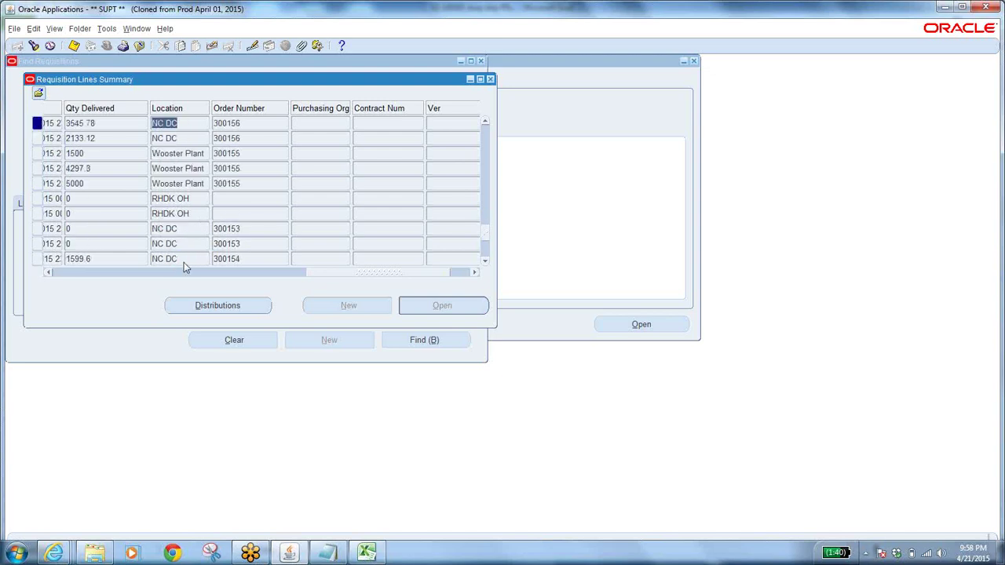
{"action": "scroll", "coordinate": [183, 263], "scroll_direction": "down", "scroll_amount": 6}
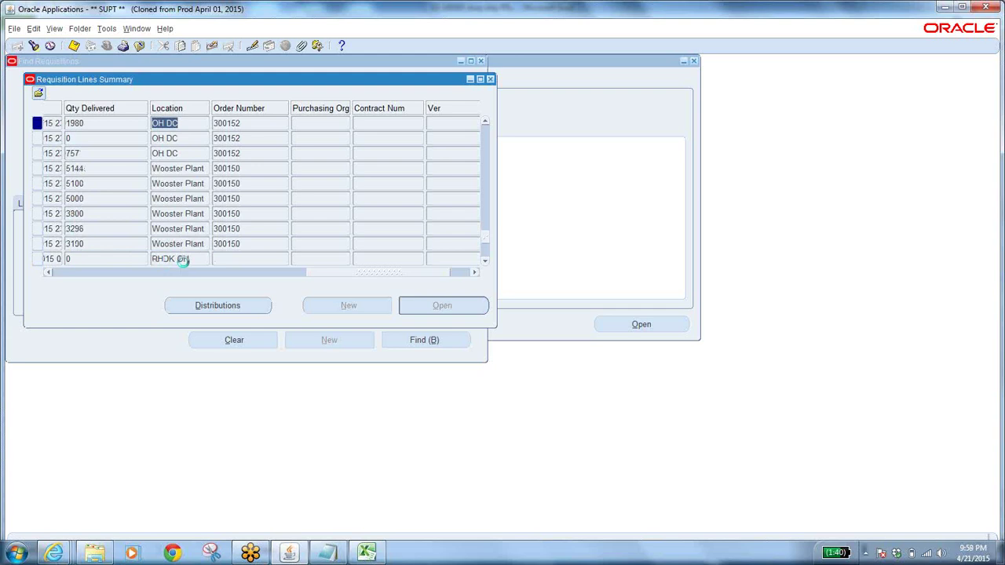
{"action": "scroll", "coordinate": [184, 262], "scroll_direction": "down", "scroll_amount": 3}
{"action": "scroll", "coordinate": [183, 262], "scroll_direction": "down", "scroll_amount": 3}
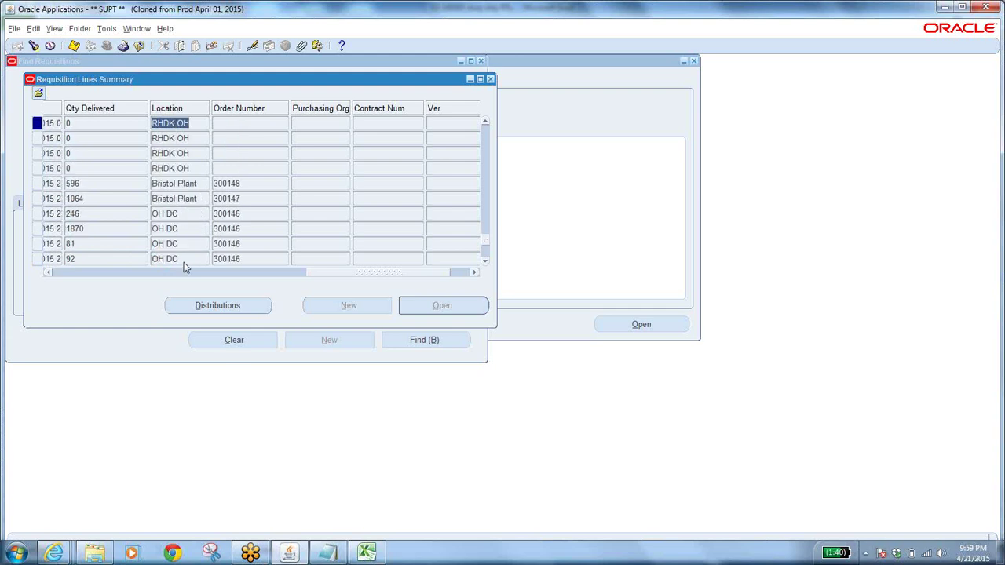
{"action": "scroll", "coordinate": [184, 267], "scroll_direction": "up", "scroll_amount": 3}
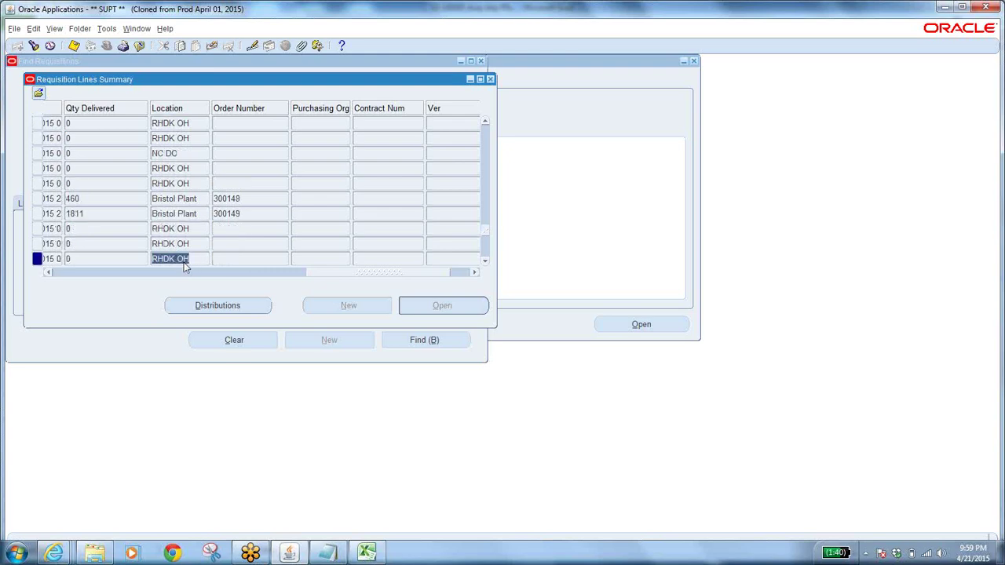
Copy the requisition number of the NC DC line without an order number, 16257, into the Notepad file after IR 16274
{"action": "left_click", "coordinate": [188, 155]}
{"action": "left_click_drag", "start_coordinate": [349, 277], "coordinate": [36, 292]}
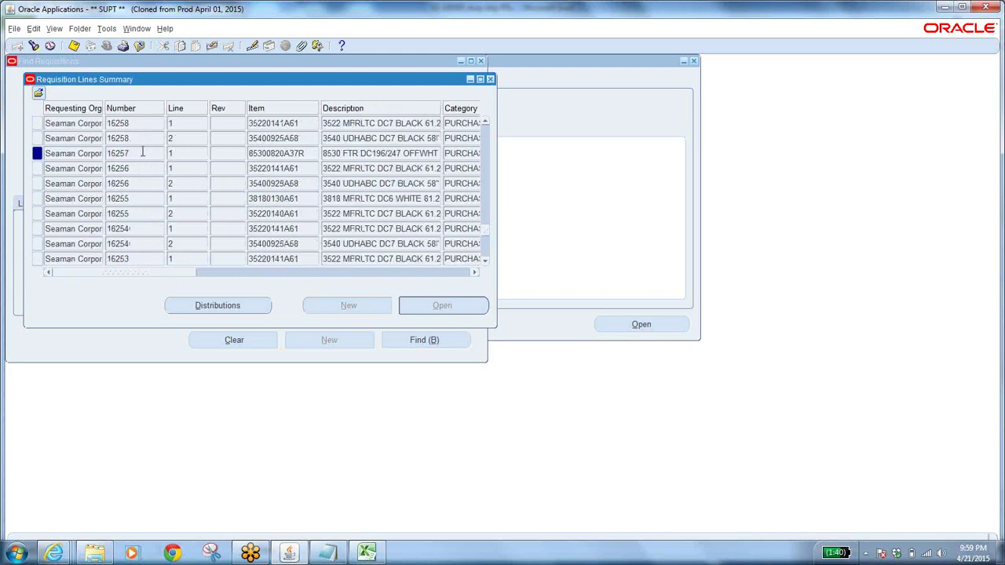
{"action": "left_click", "coordinate": [143, 152]}
{"action": "key", "text": "ctrl+c"}
{"action": "key", "text": "alt+Tab"}
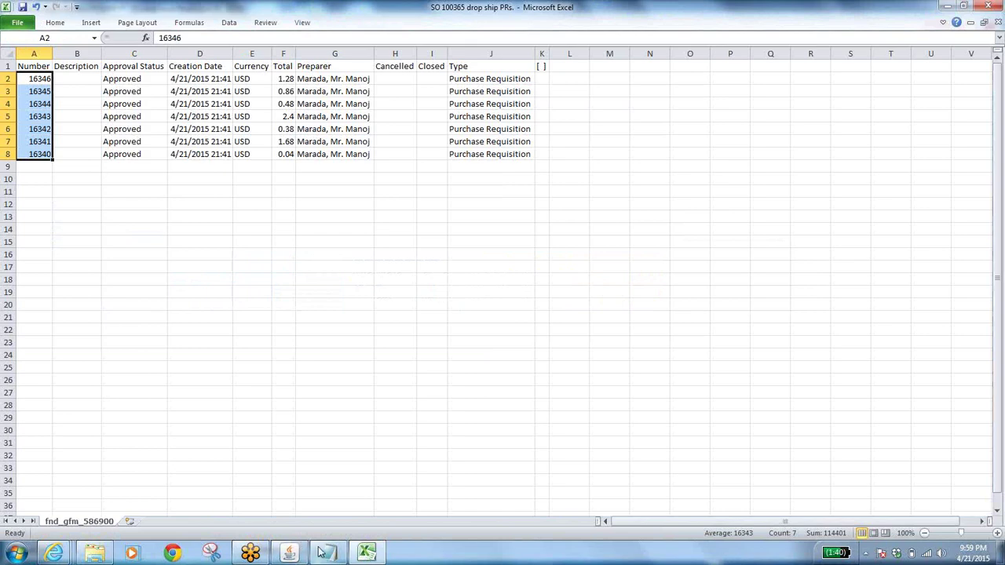
{"action": "left_click", "coordinate": [323, 553]}
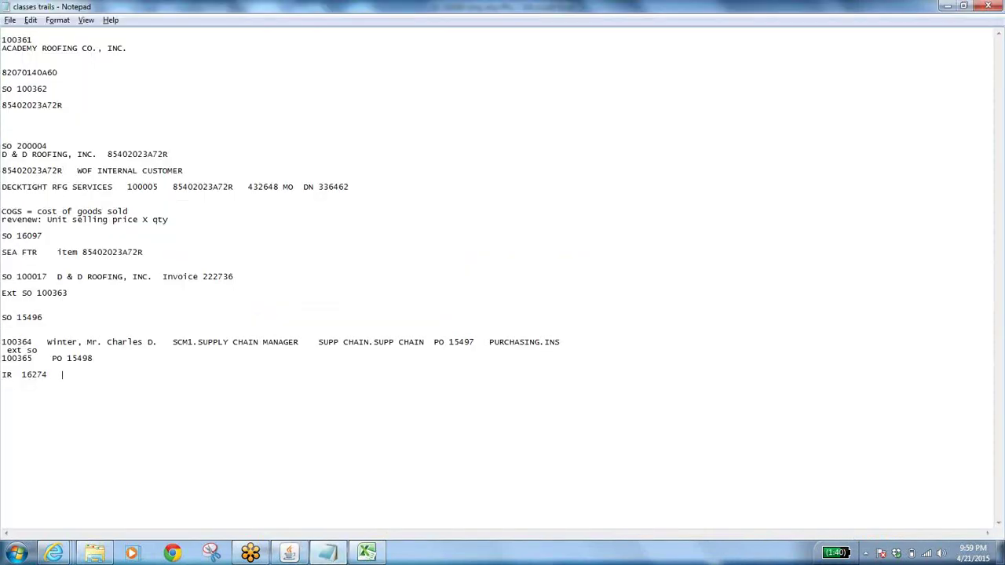
{"action": "key", "text": "ctrl+v"}
Return to Oracle Applications, close the requisition forms and collapse all branches of the Navigator function list
{"action": "left_click", "coordinate": [302, 553]}
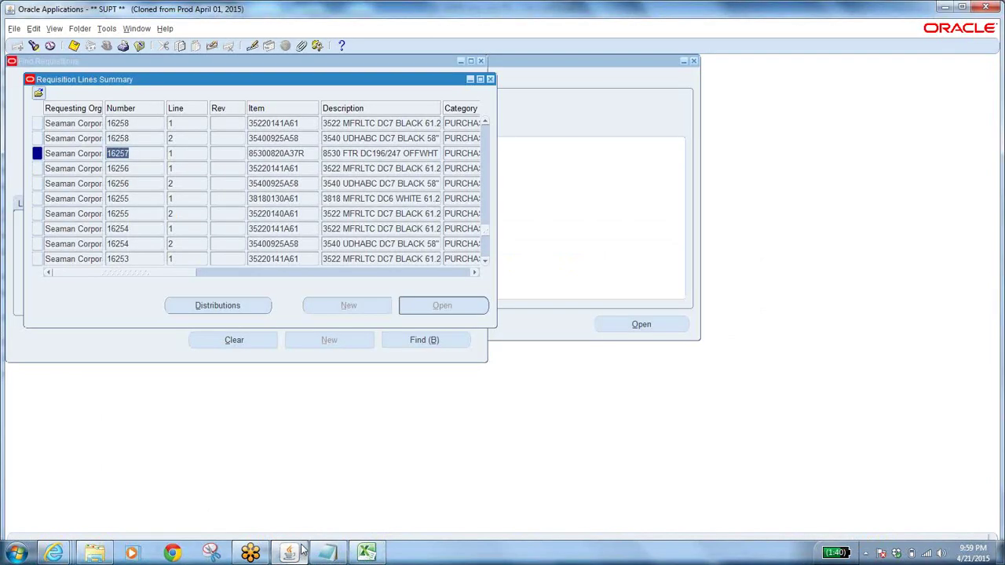
{"action": "left_click", "coordinate": [140, 46]}
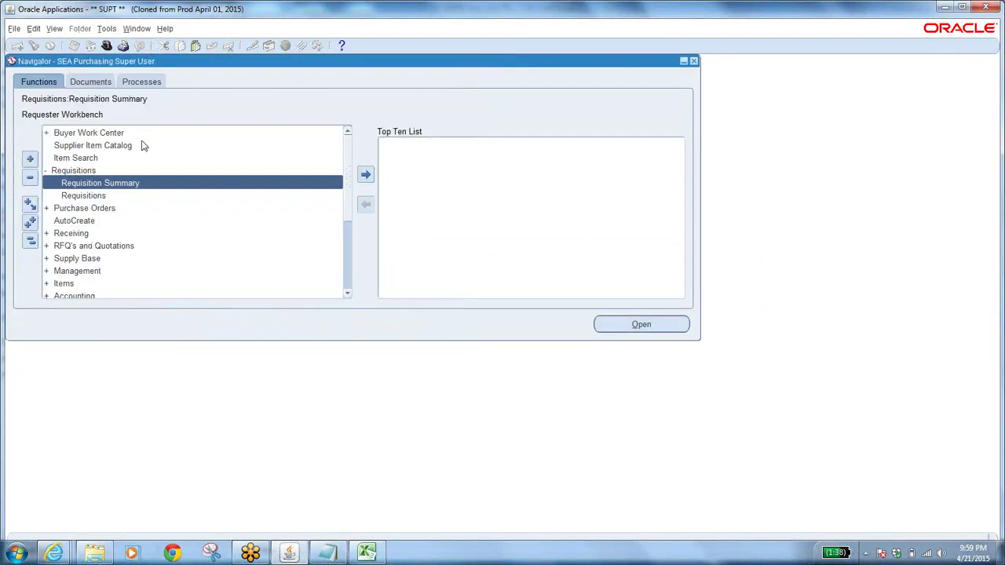
{"action": "left_click", "coordinate": [29, 241]}
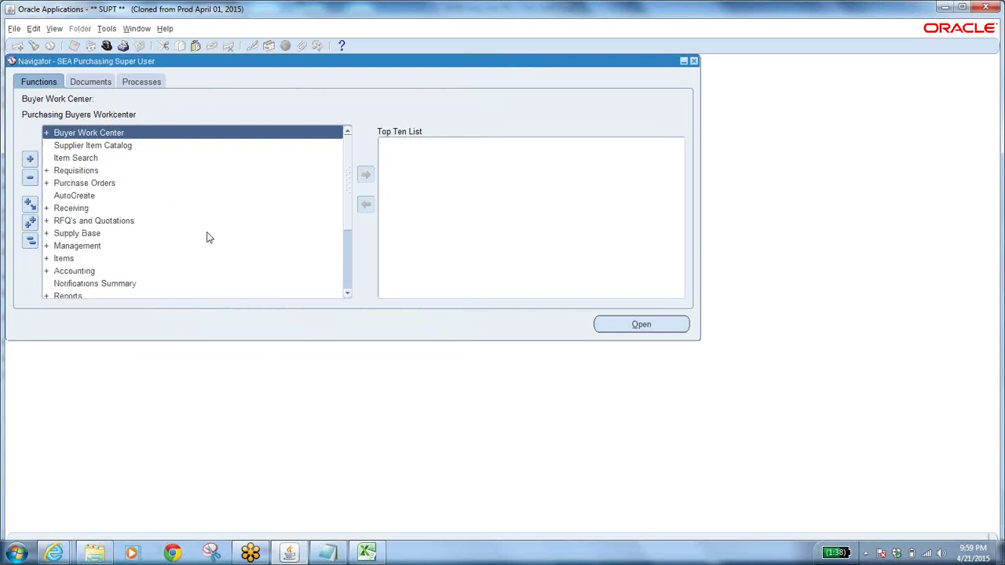
Start a new single request and choose the Create Internal Orders program for it
{"action": "left_click", "coordinate": [57, 29]}
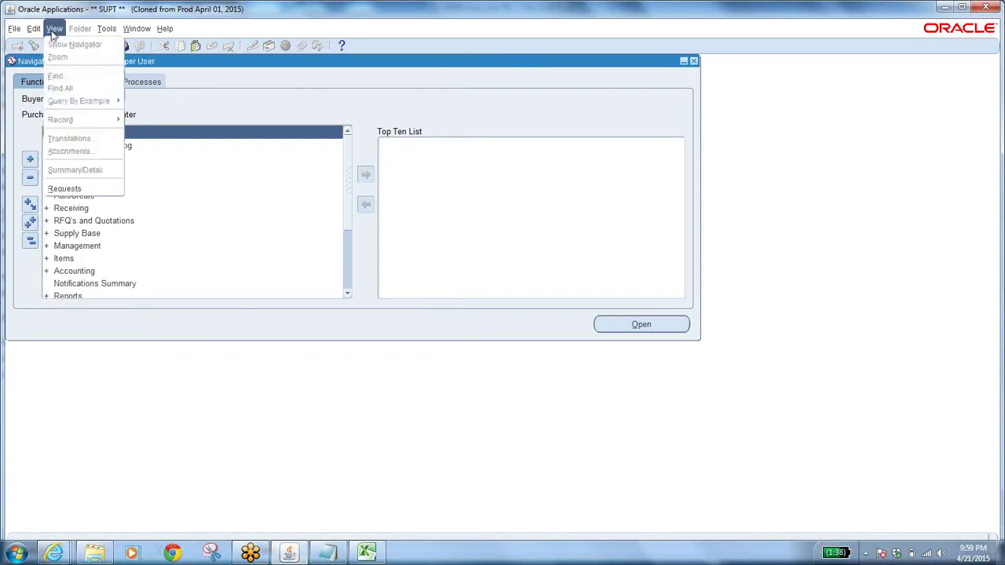
{"action": "left_click", "coordinate": [66, 189]}
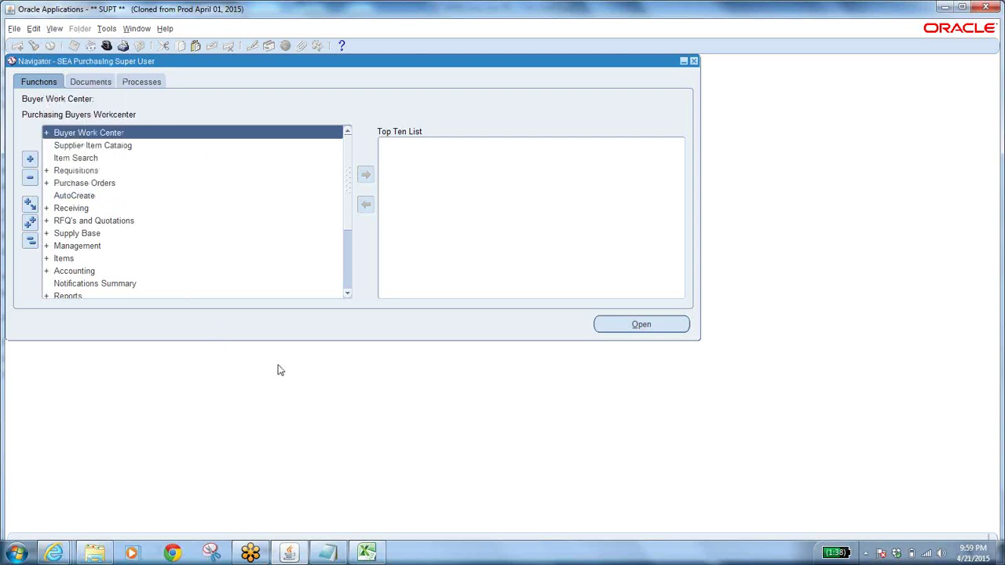
{"action": "left_click", "coordinate": [185, 330]}
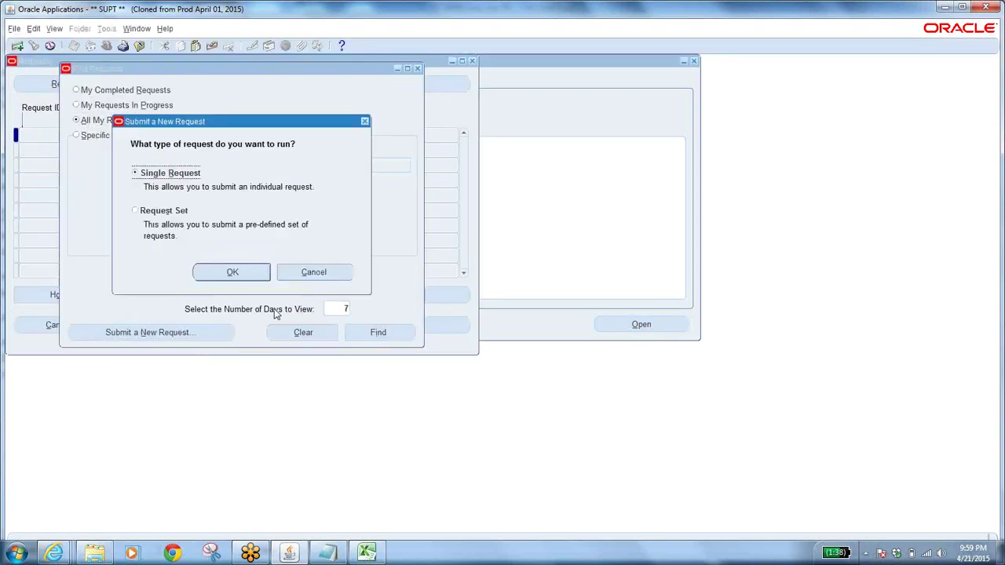
{"action": "left_click", "coordinate": [249, 274]}
{"action": "left_click", "coordinate": [448, 112]}
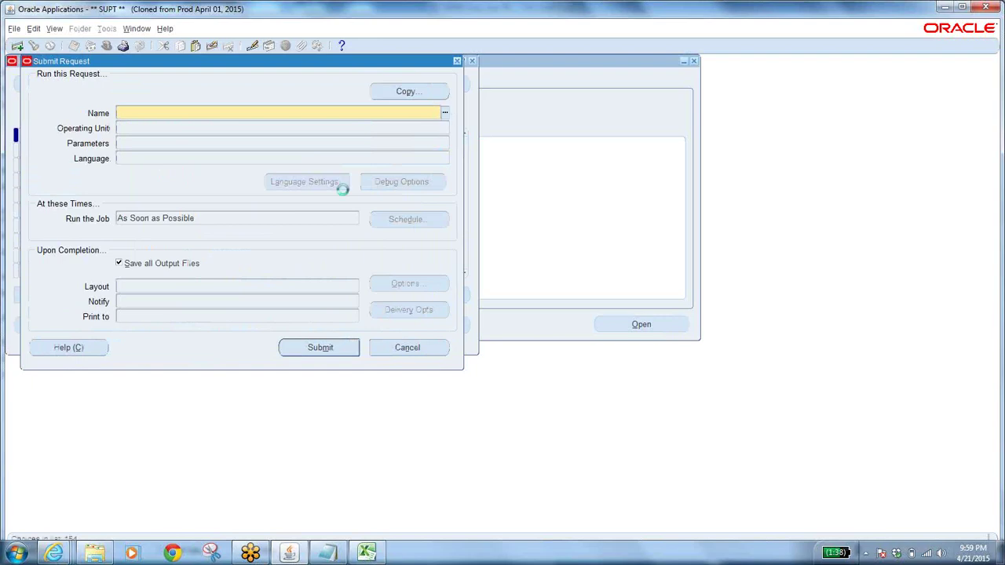
{"action": "type", "text": "c%"}
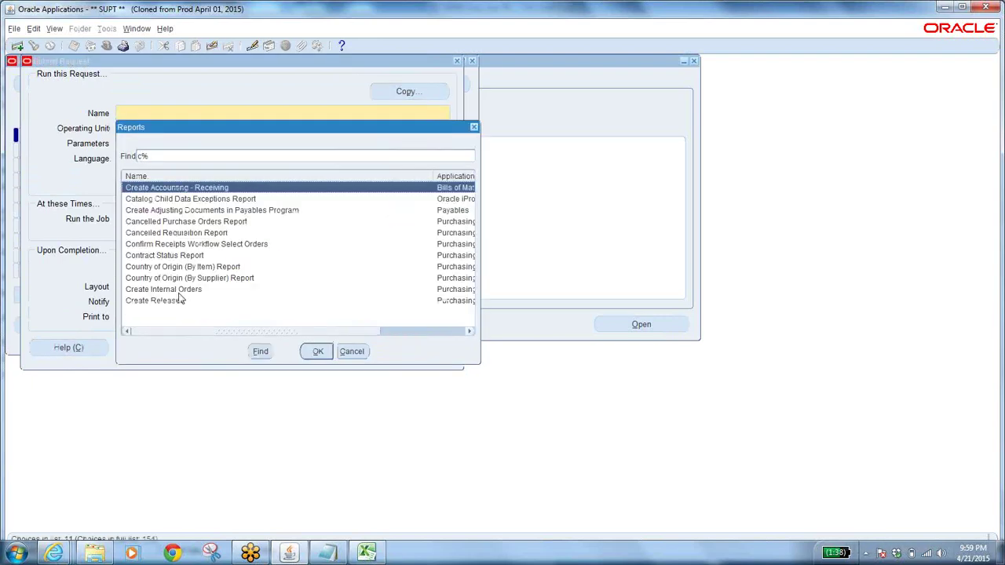
{"action": "left_click", "coordinate": [179, 290]}
{"action": "left_click", "coordinate": [312, 352]}
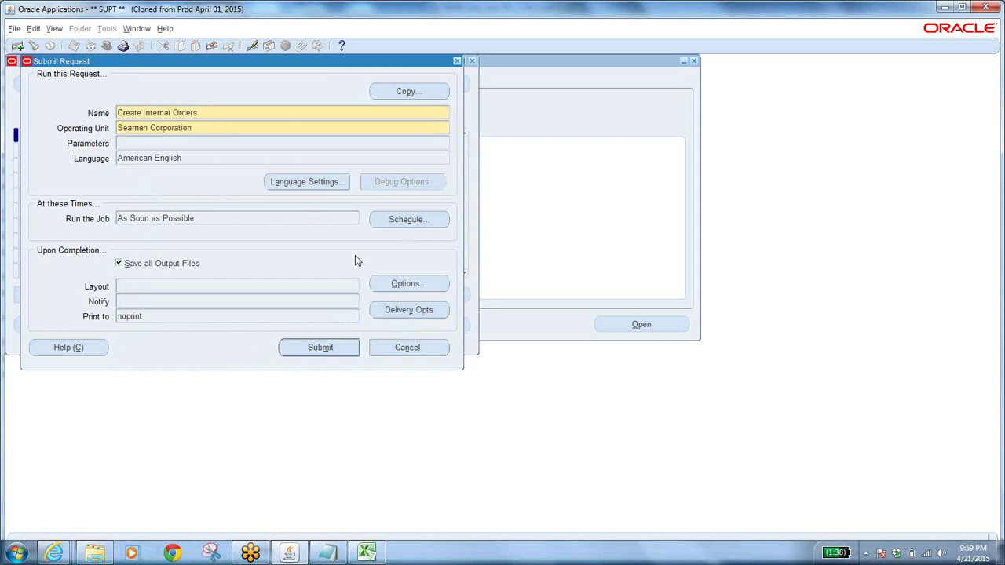
Submit the Create Internal Orders request with its default values, decline another request, and refresh its status in the request list
{"action": "left_click", "coordinate": [319, 348]}
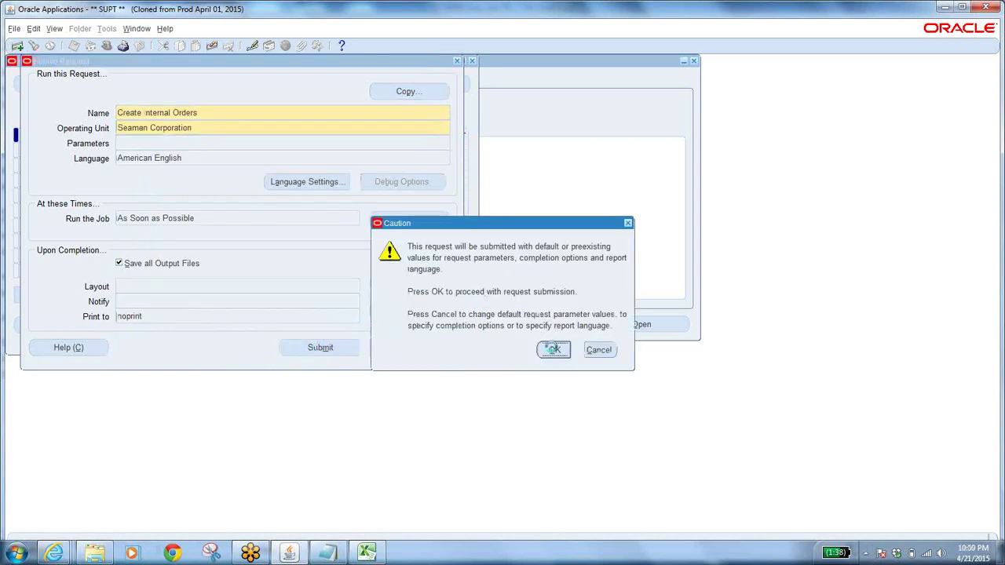
{"action": "left_click", "coordinate": [554, 350]}
{"action": "left_click", "coordinate": [538, 330]}
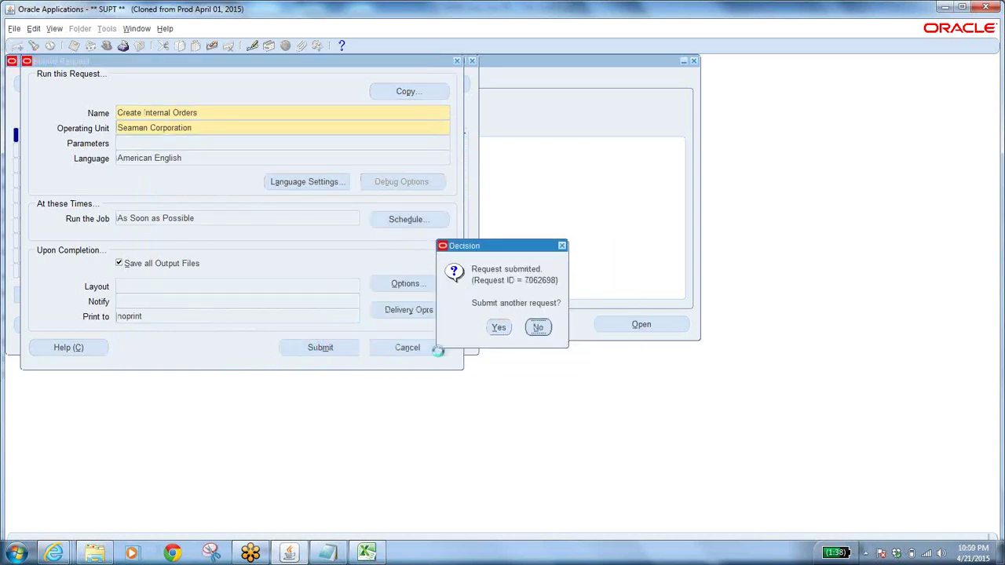
{"action": "left_click", "coordinate": [397, 337]}
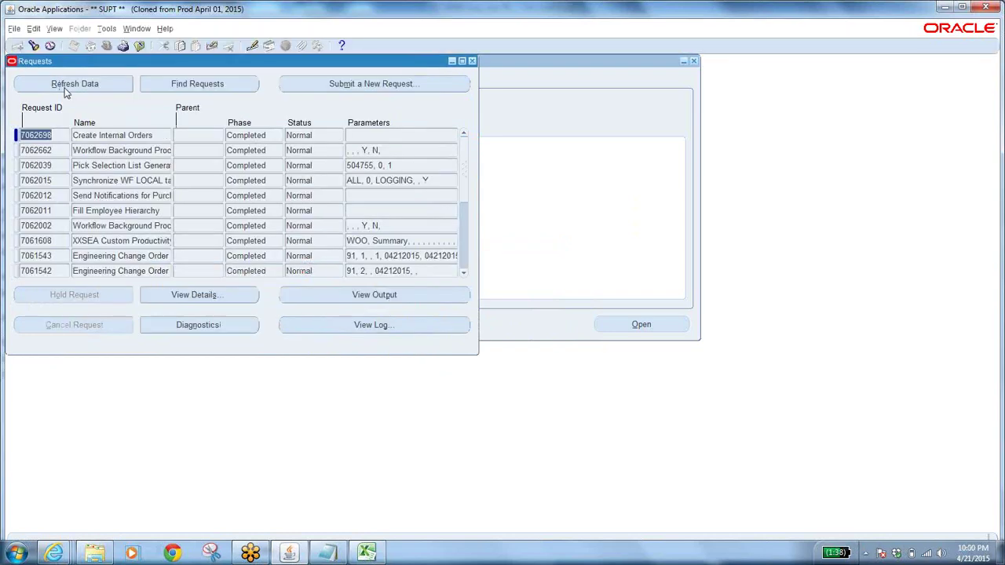
{"action": "left_click", "coordinate": [78, 83]}
Close the request list and switch the responsibility to SEA Order Management Super User
{"action": "left_click", "coordinate": [139, 45]}
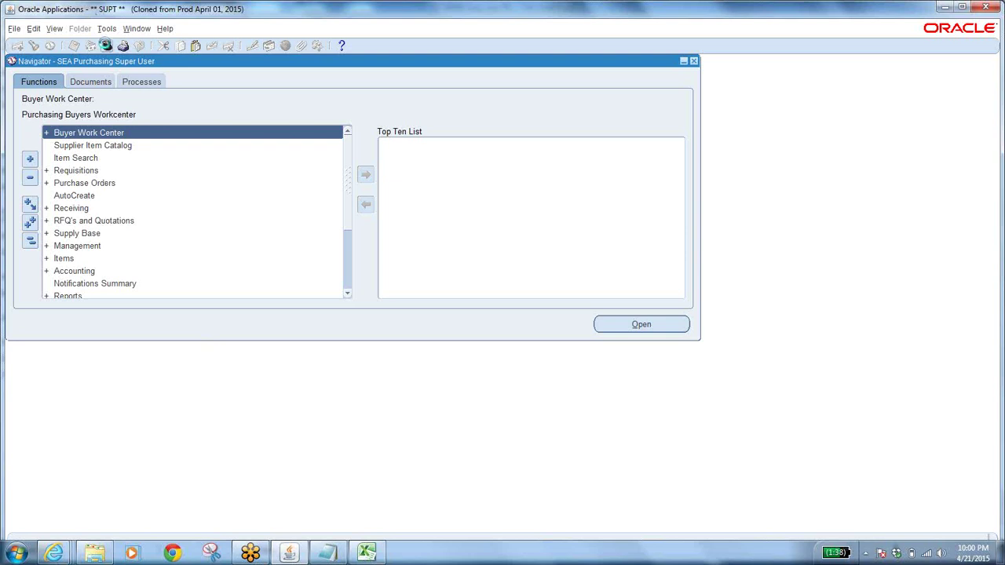
{"action": "left_click", "coordinate": [106, 45]}
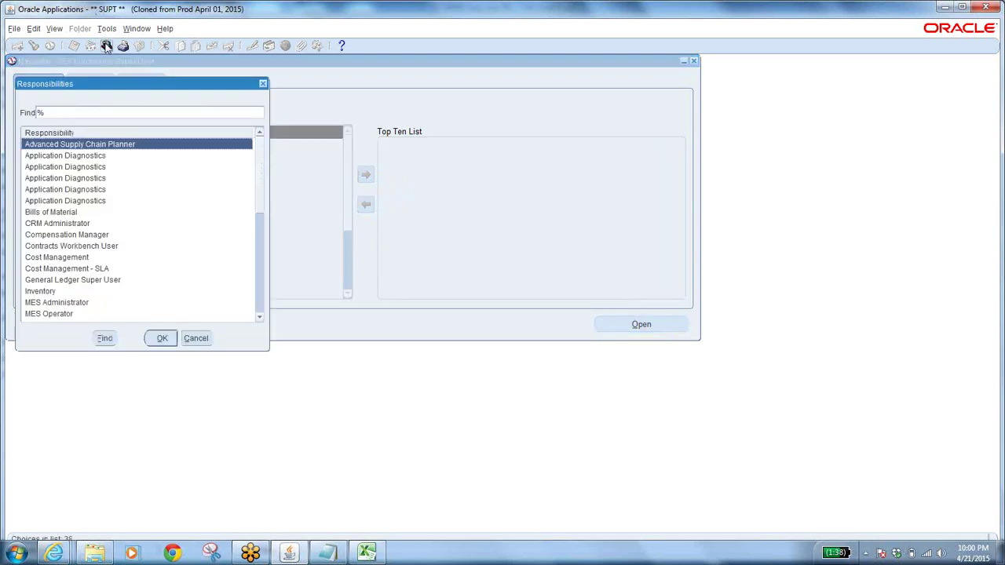
{"action": "type", "text": "s"}
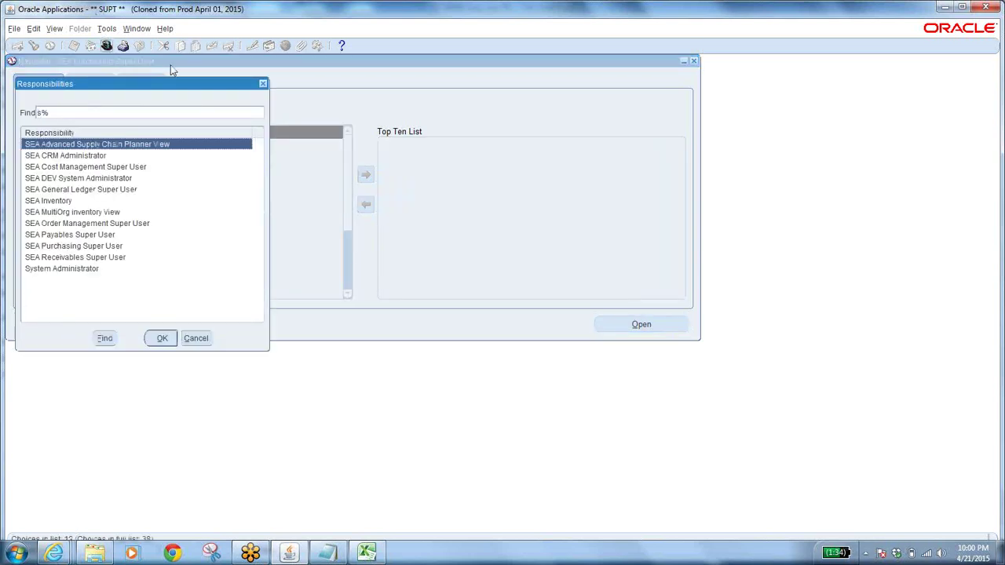
{"action": "left_click", "coordinate": [127, 226]}
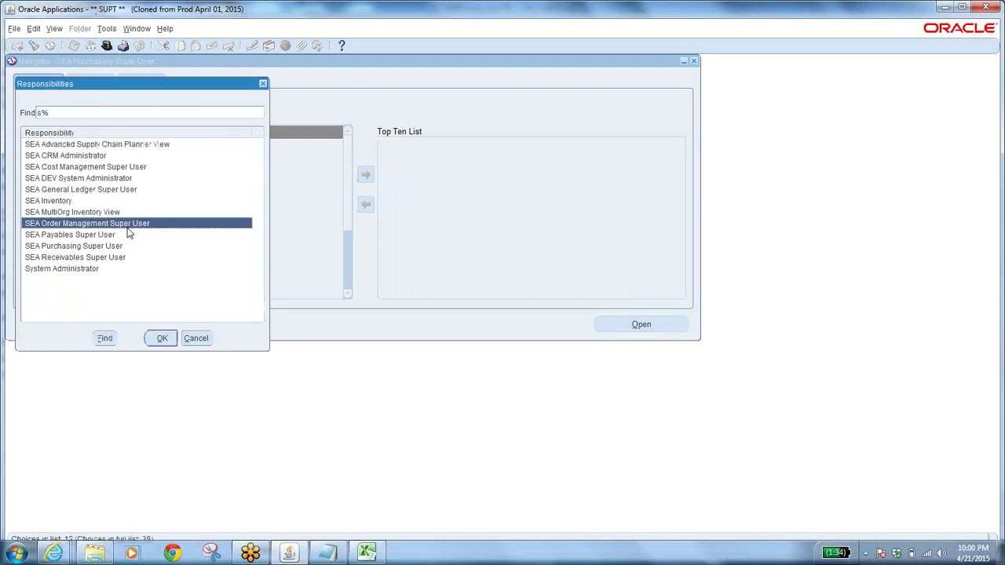
{"action": "left_click", "coordinate": [162, 339]}
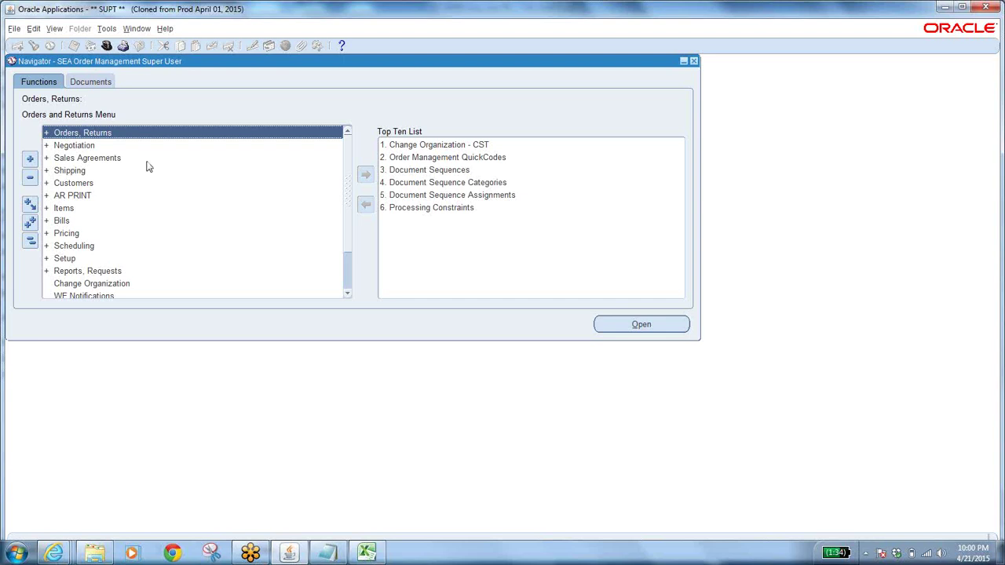
Start a new single request and choose the Order Import program for it
{"action": "left_click", "coordinate": [55, 29]}
{"action": "left_click", "coordinate": [75, 189]}
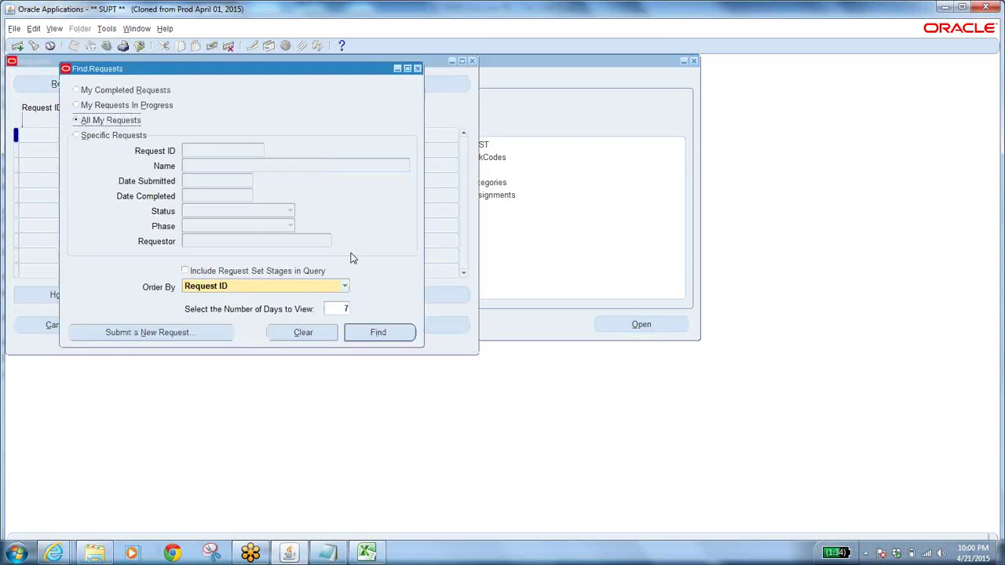
{"action": "left_click", "coordinate": [187, 331]}
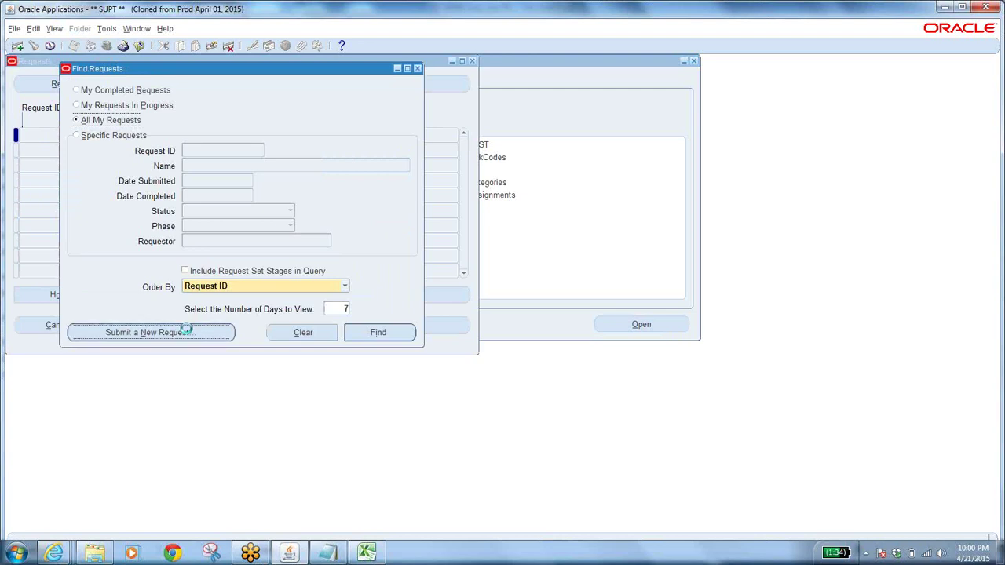
{"action": "left_click", "coordinate": [239, 268]}
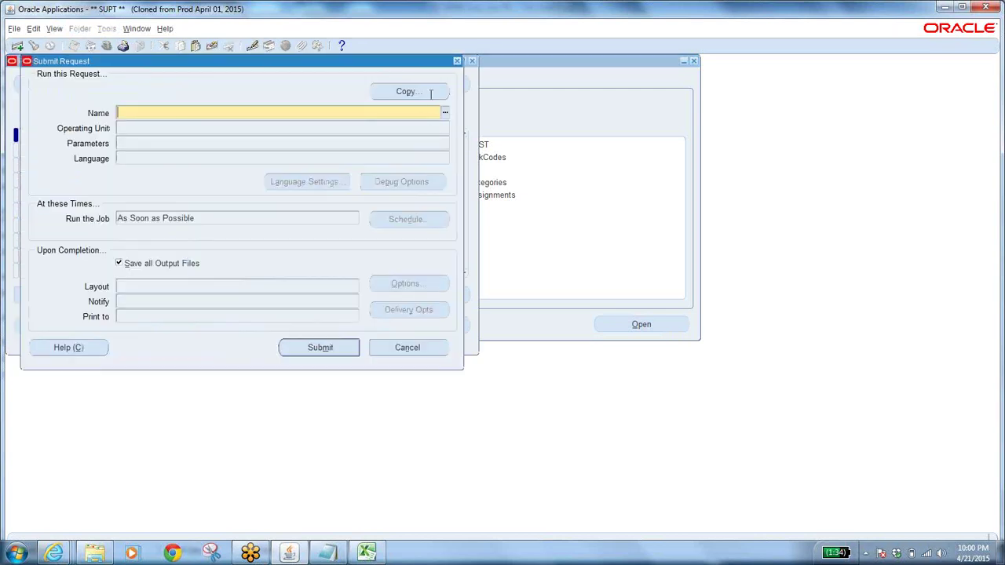
{"action": "left_click", "coordinate": [445, 113]}
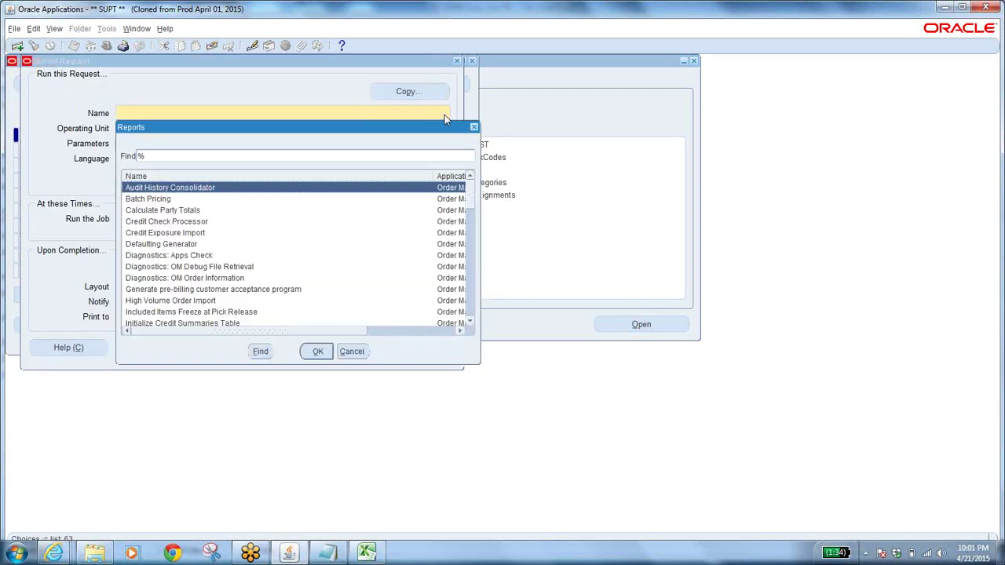
{"action": "type", "text": "order import"}
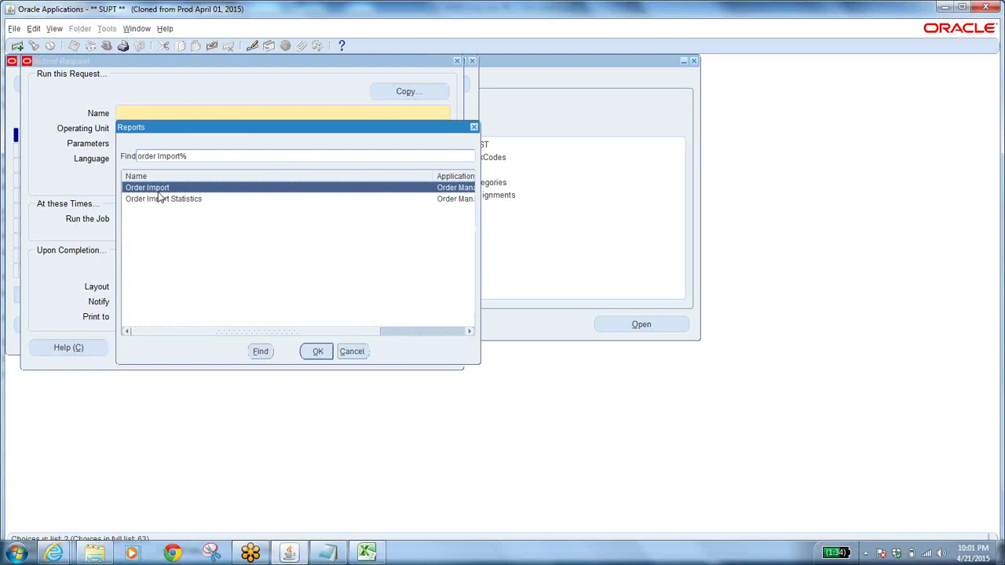
{"action": "left_click", "coordinate": [316, 351]}
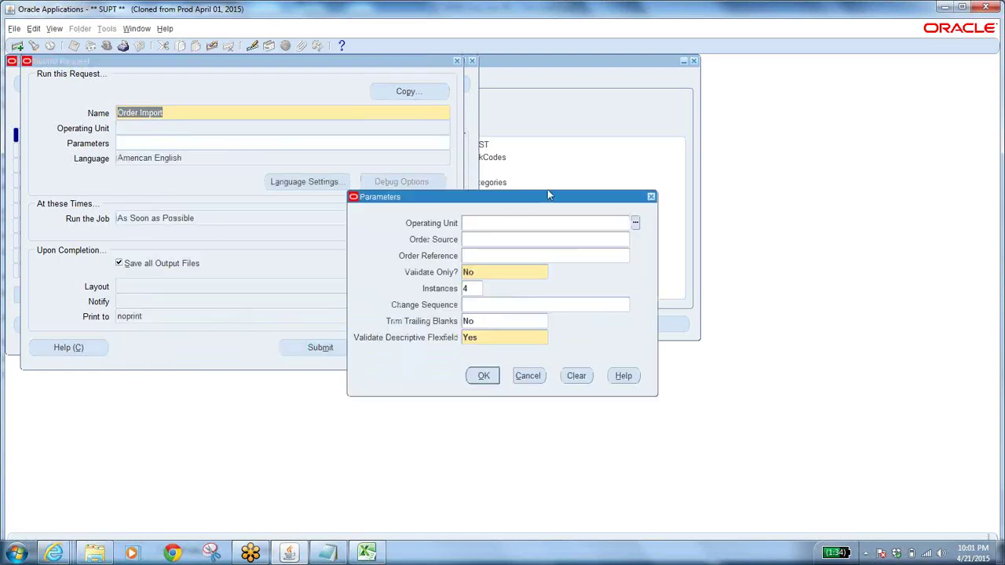
Set the Order Import parameters to operating unit Seaman Corporation and order source Internal
{"action": "left_click", "coordinate": [635, 223]}
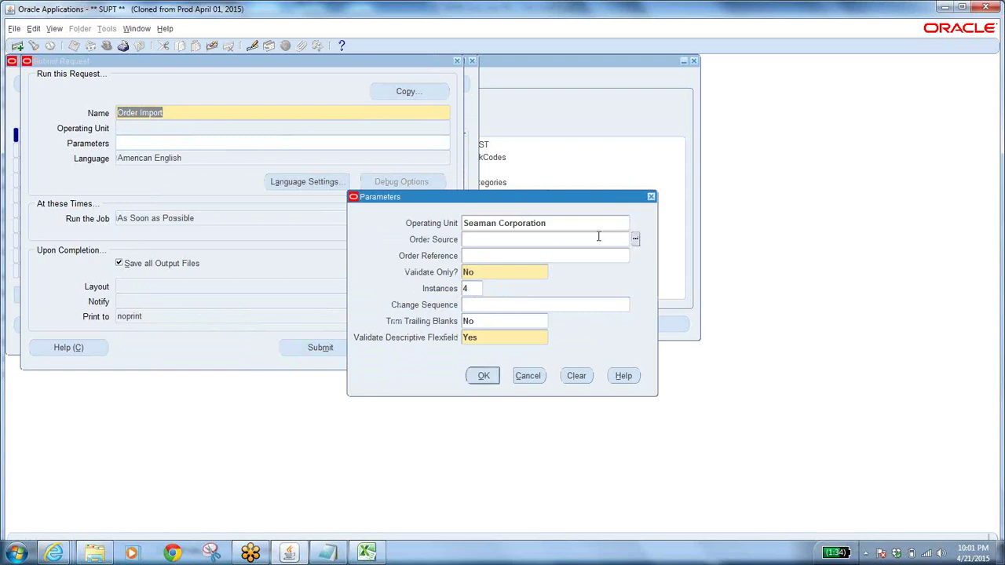
{"action": "left_click", "coordinate": [636, 239]}
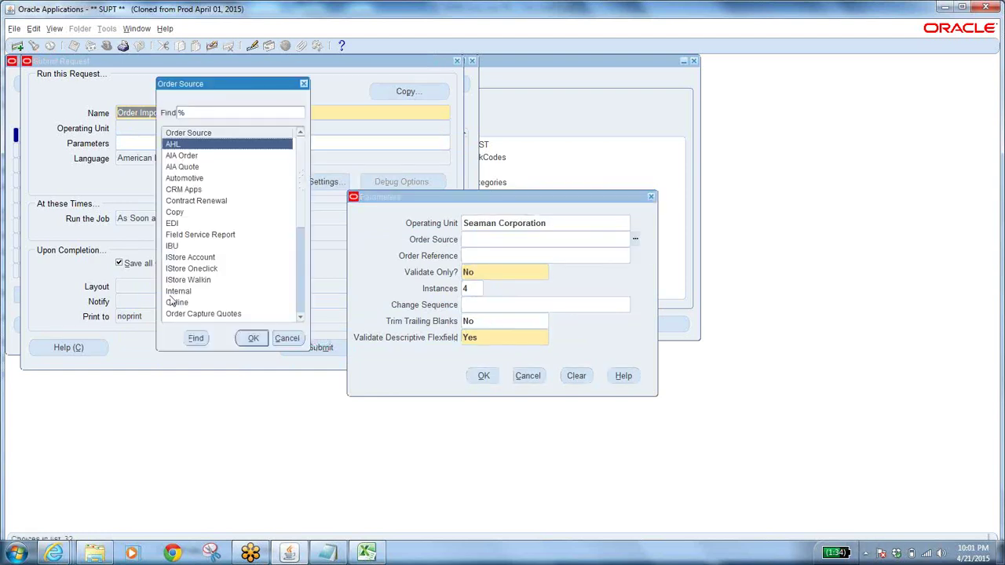
{"action": "left_click", "coordinate": [188, 303]}
{"action": "left_click", "coordinate": [188, 291]}
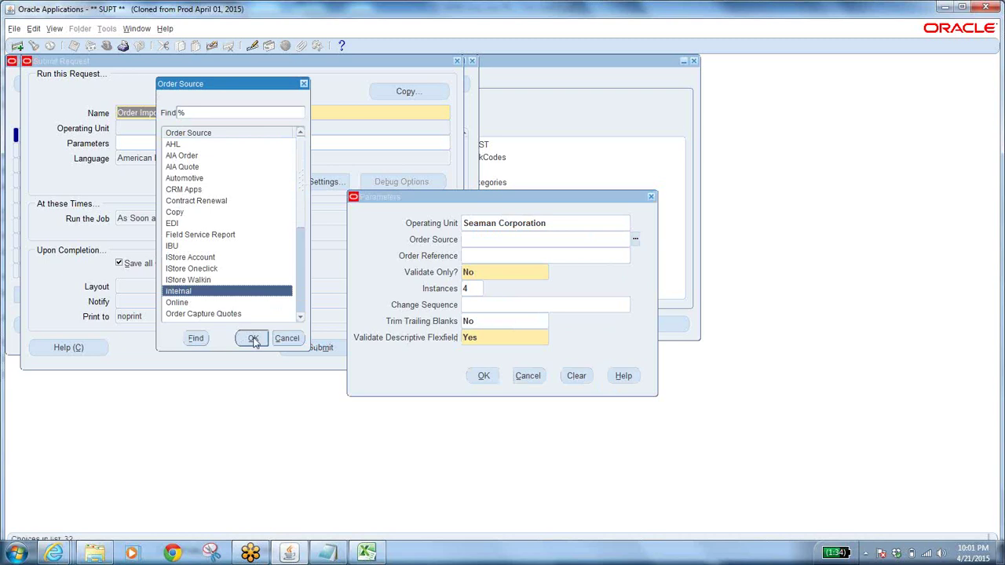
{"action": "left_click", "coordinate": [253, 340]}
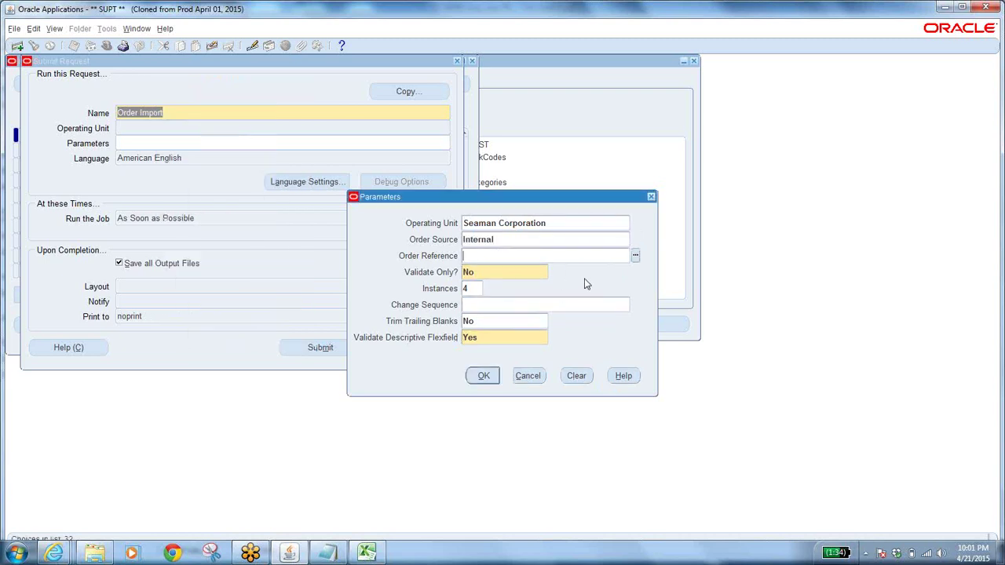
Compare the available order references with the IR numbers noted in Notepad, and leave the Order Reference parameter empty
{"action": "left_click", "coordinate": [635, 256]}
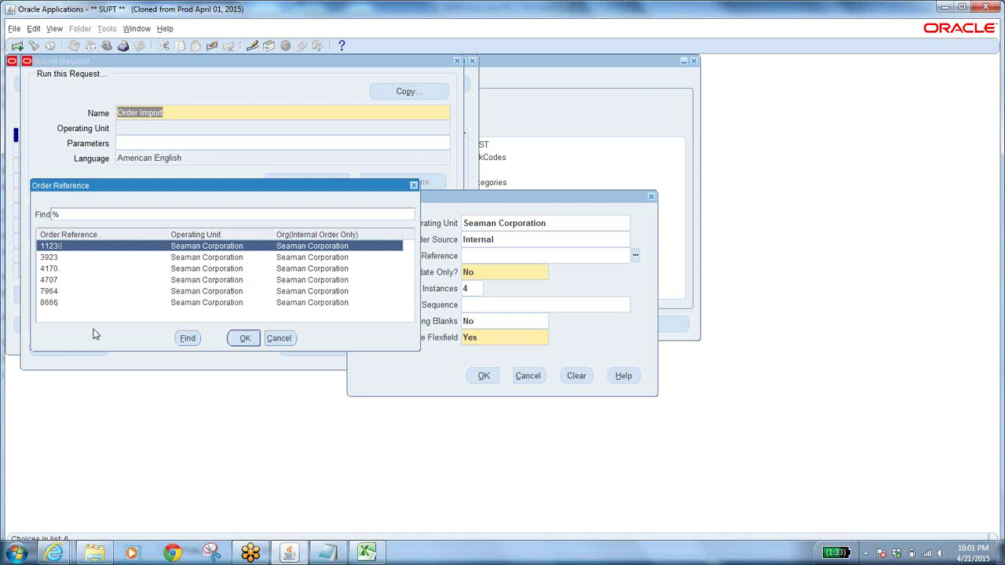
{"action": "left_click", "coordinate": [328, 554]}
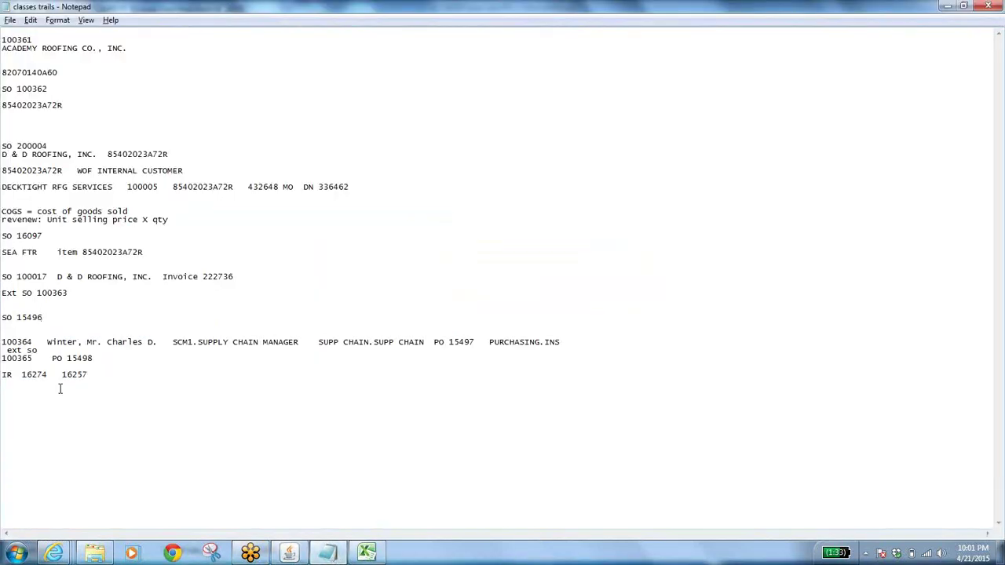
{"action": "left_click_drag", "start_coordinate": [22, 376], "coordinate": [80, 374]}
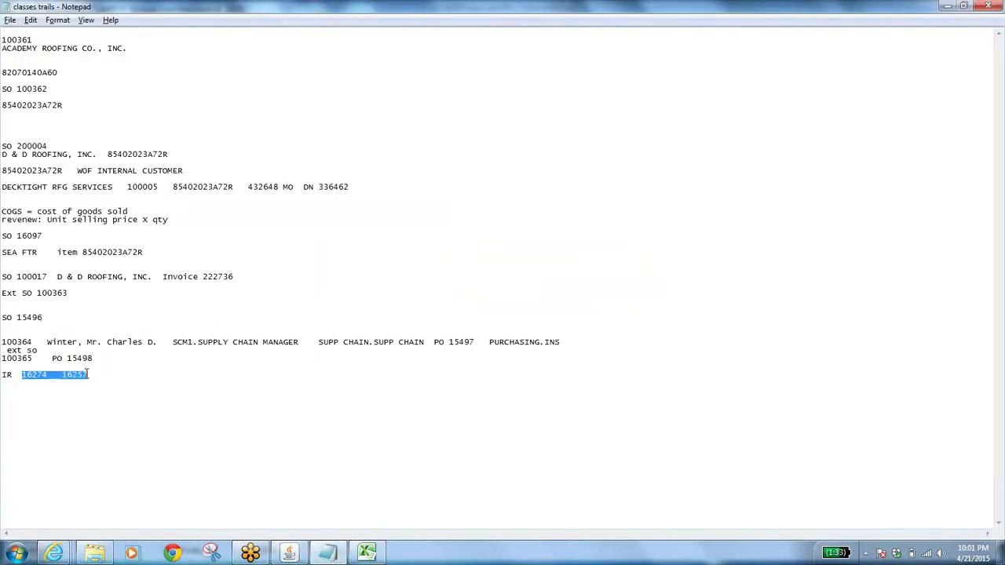
{"action": "key", "text": "alt+Tab"}
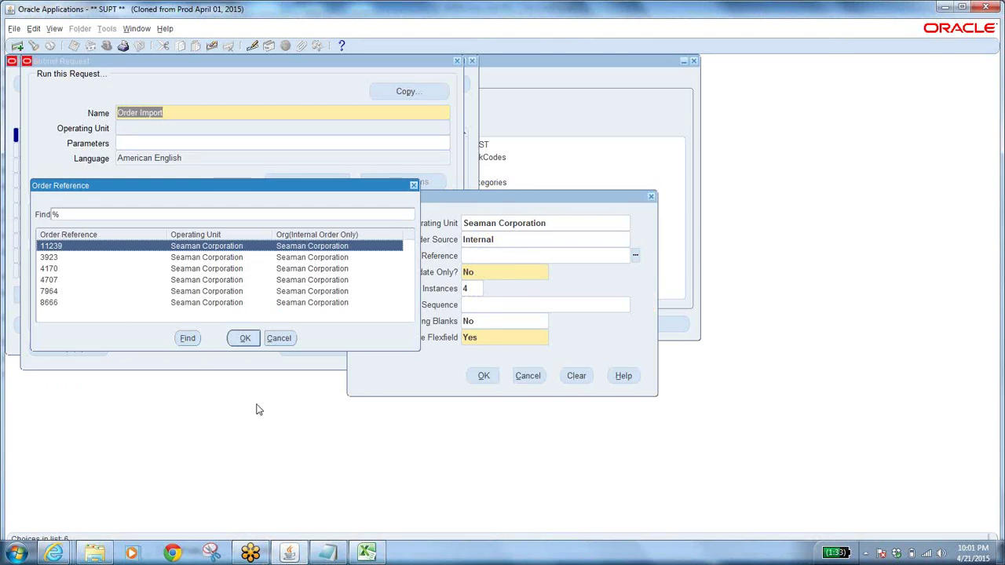
{"action": "left_click", "coordinate": [284, 342]}
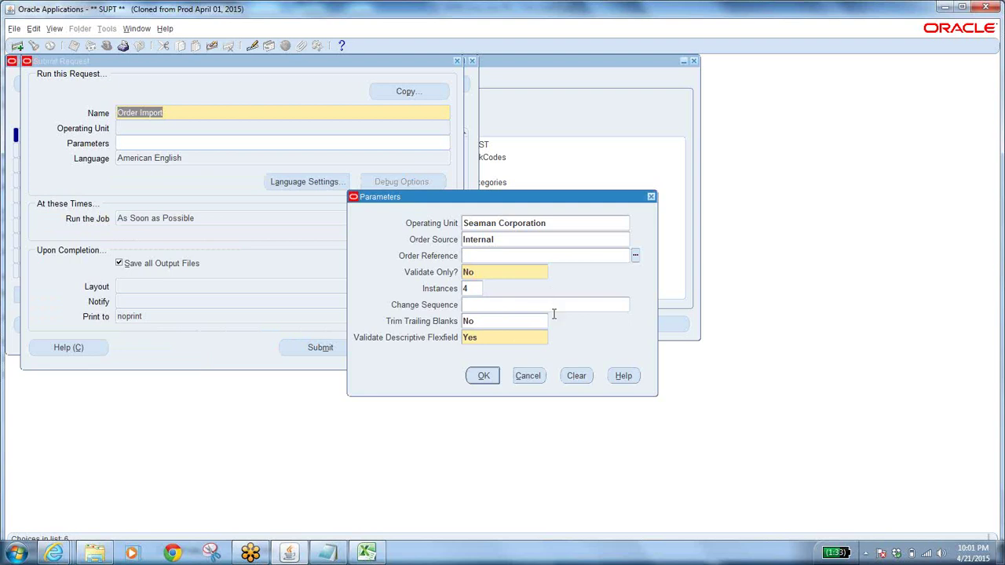
Submit the Order Import request with these parameters, decline another request, and list all own requests
{"action": "left_click", "coordinate": [483, 375]}
{"action": "left_click", "coordinate": [323, 348]}
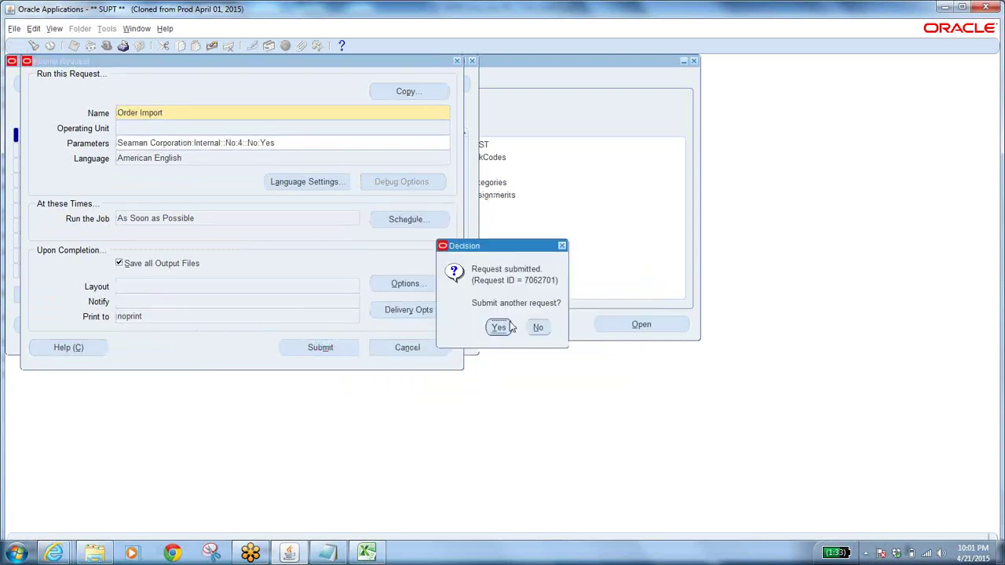
{"action": "left_click", "coordinate": [538, 327]}
{"action": "left_click", "coordinate": [369, 342]}
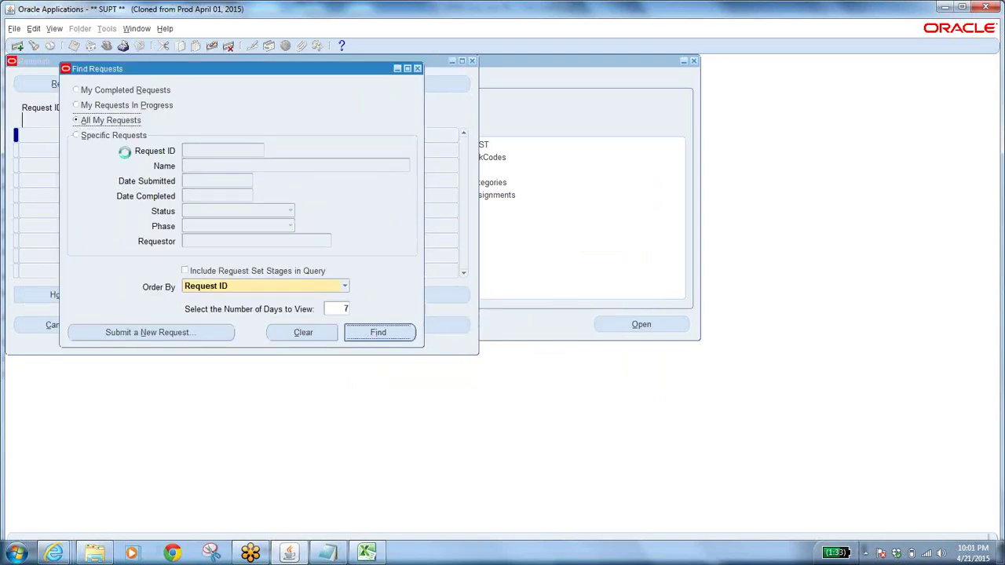
Refresh the request list repeatedly to follow the phase and status of the Order Import request
{"action": "left_click", "coordinate": [59, 84]}
{"action": "left_click", "coordinate": [59, 82]}
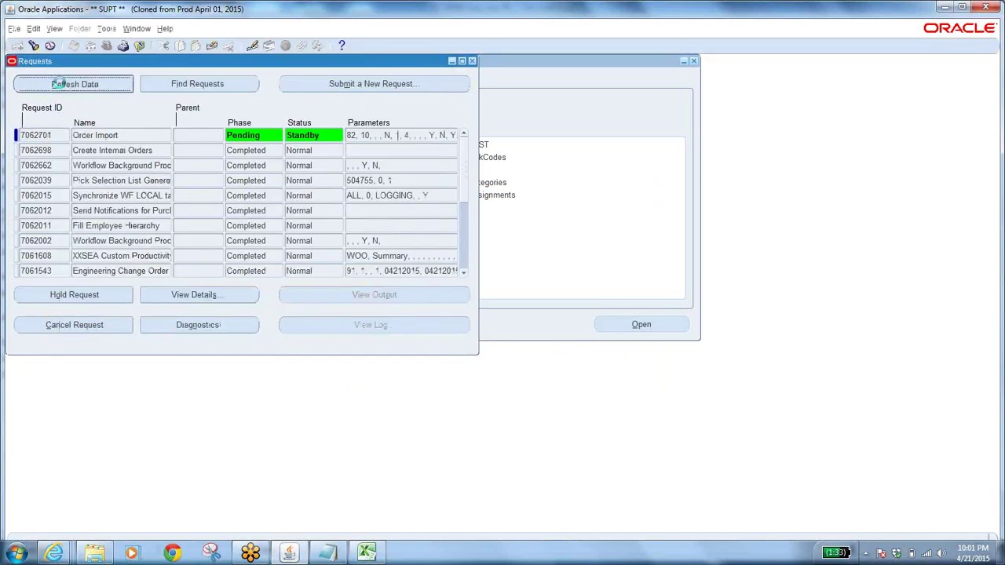
{"action": "left_click", "coordinate": [59, 82]}
{"action": "left_click", "coordinate": [59, 83]}
{"action": "left_click", "coordinate": [59, 84]}
{"action": "left_click", "coordinate": [59, 83]}
{"action": "left_click", "coordinate": [59, 83]}
{"action": "left_click", "coordinate": [59, 84]}
{"action": "left_click", "coordinate": [59, 83]}
{"action": "left_click", "coordinate": [59, 83]}
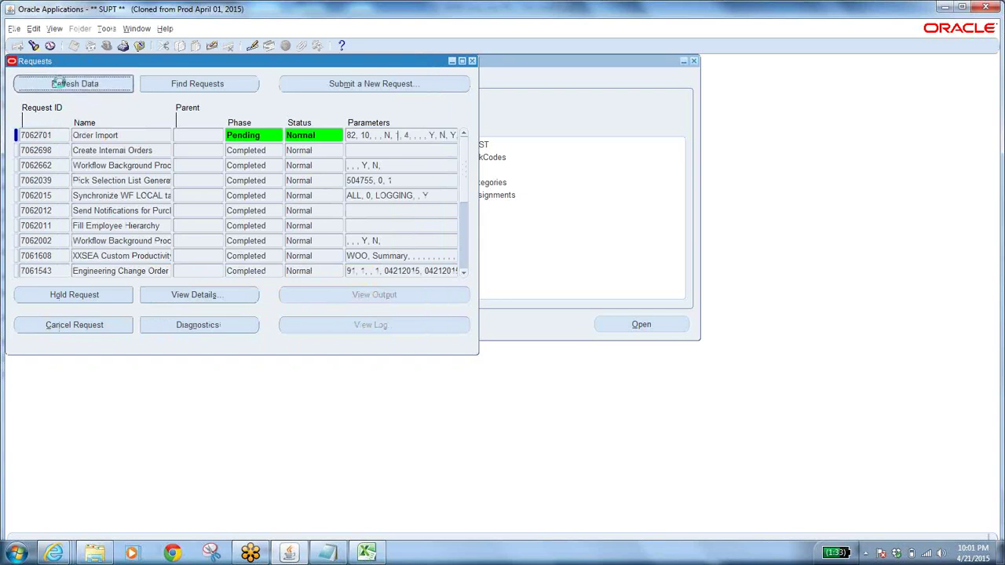
{"action": "left_click", "coordinate": [59, 83]}
{"action": "left_click", "coordinate": [59, 83]}
{"action": "left_click", "coordinate": [59, 83]}
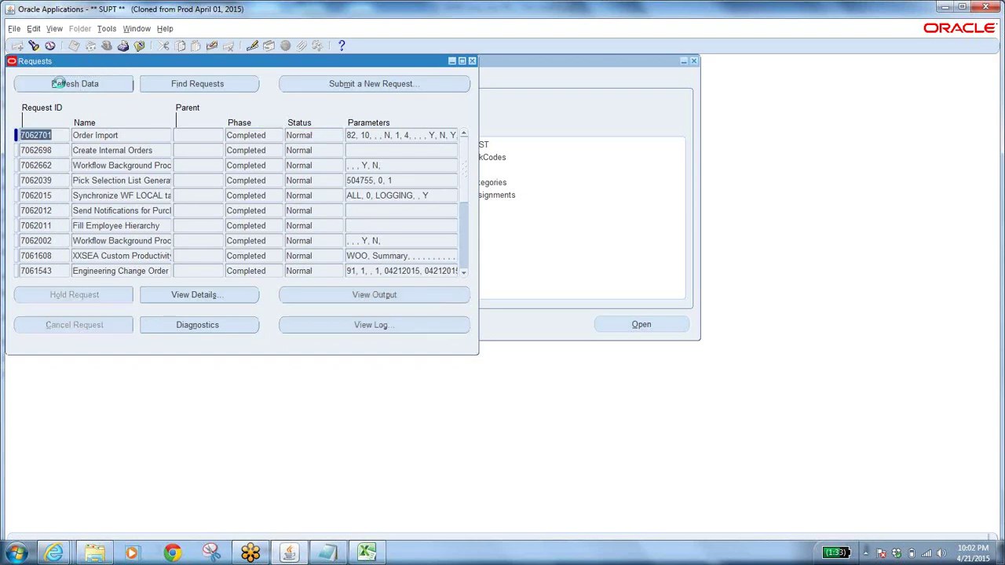
{"action": "left_click", "coordinate": [59, 83]}
{"action": "left_click", "coordinate": [59, 83]}
{"action": "key", "text": "alt+r"}
{"action": "key", "text": "alt+r"}
{"action": "key", "text": "alt+r"}
{"action": "key", "text": "alt+r"}
{"action": "key", "text": "alt+r"}
{"action": "key", "text": "alt+r"}
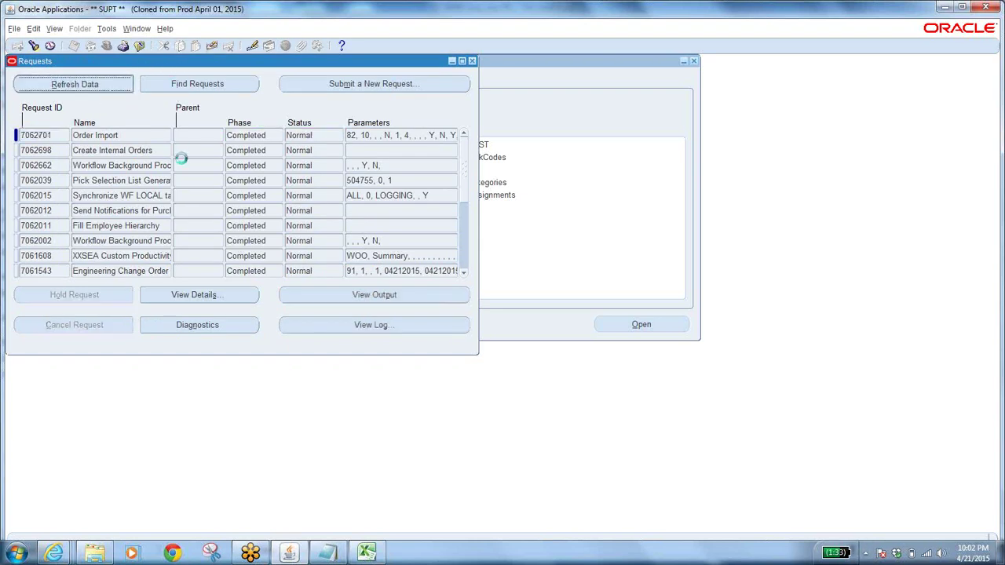
View the output report of the Order Import request and bring up its copy in Internet Explorer
{"action": "left_click", "coordinate": [367, 295]}
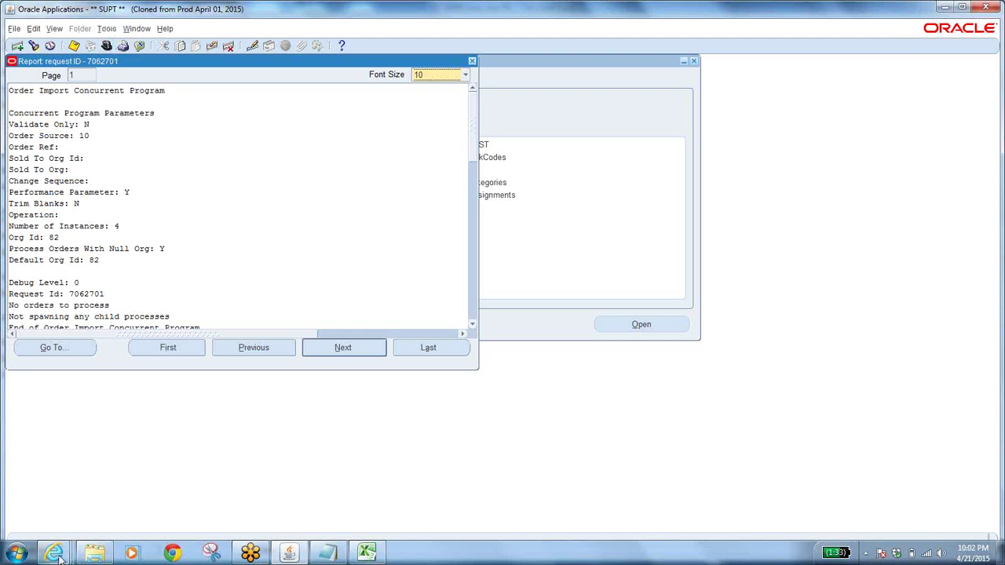
{"action": "mouse_move", "coordinate": [54, 552]}
{"action": "left_click", "coordinate": [464, 492]}
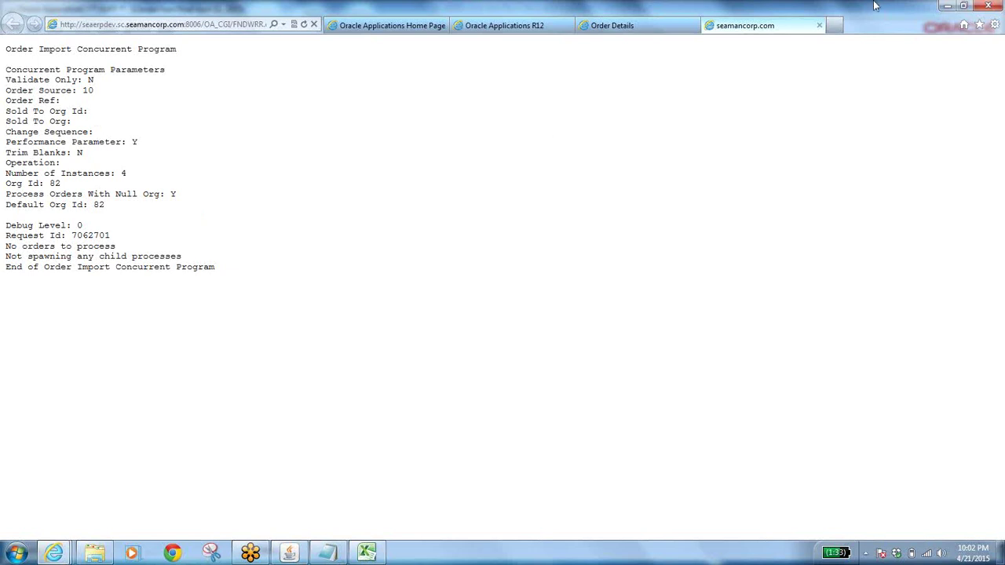
Close the report output and Order Details pages in the browser and return to Oracle Applications
{"action": "left_click", "coordinate": [819, 27]}
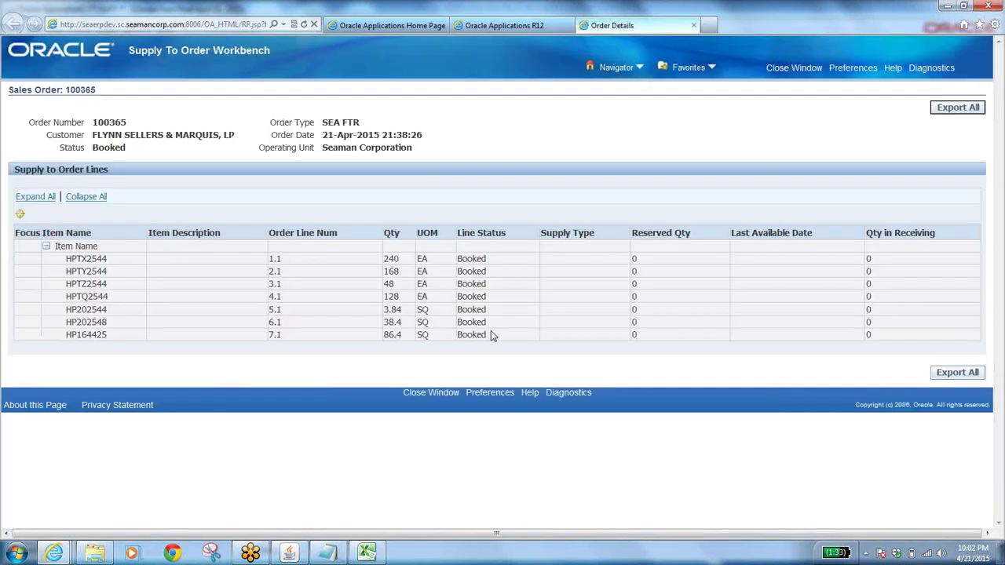
{"action": "left_click", "coordinate": [693, 25]}
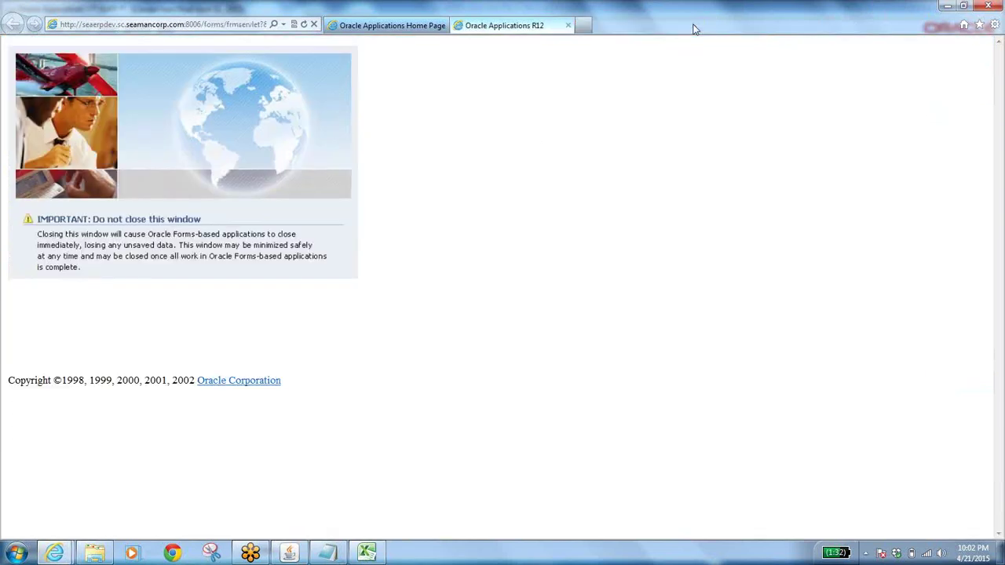
{"action": "left_click", "coordinate": [289, 553]}
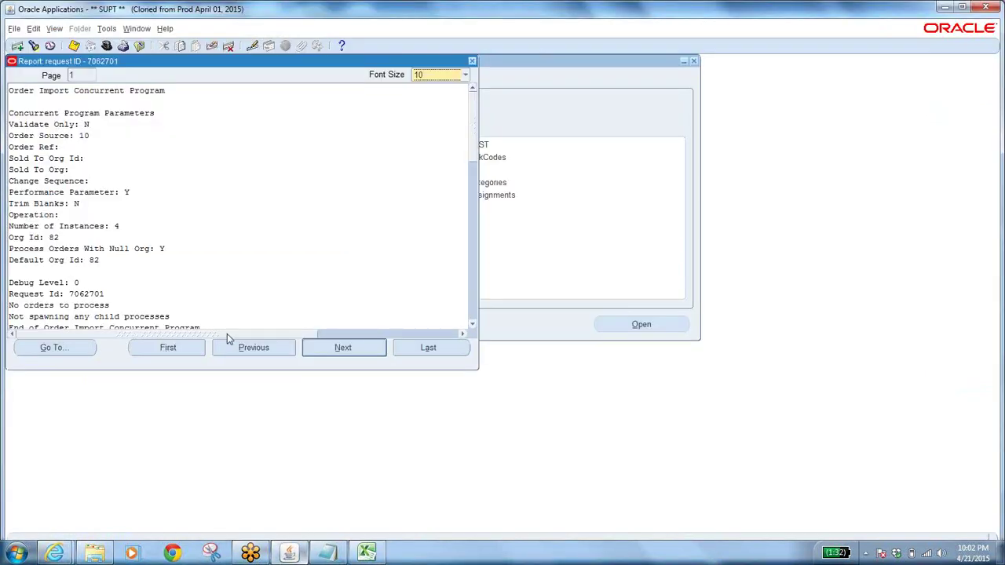
Close the report and request list windows and open the Order Organizer under Orders, Returns
{"action": "left_click", "coordinate": [142, 50]}
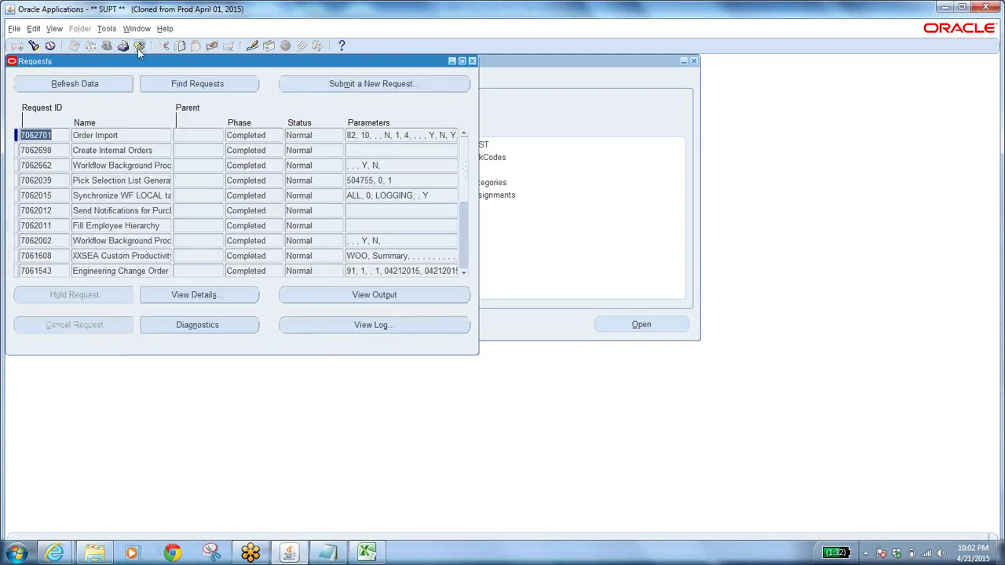
{"action": "left_click", "coordinate": [138, 47]}
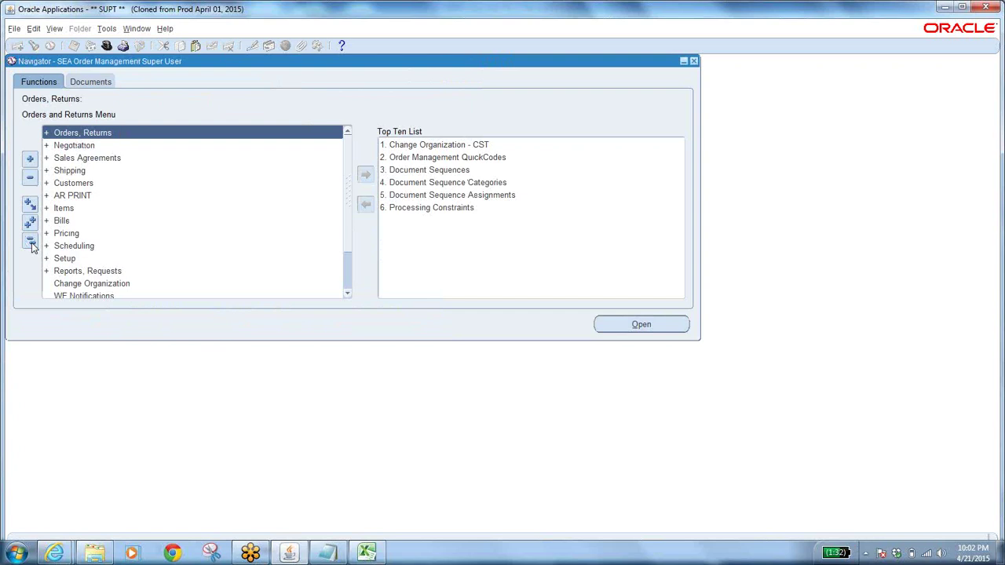
{"action": "double_click", "coordinate": [99, 132]}
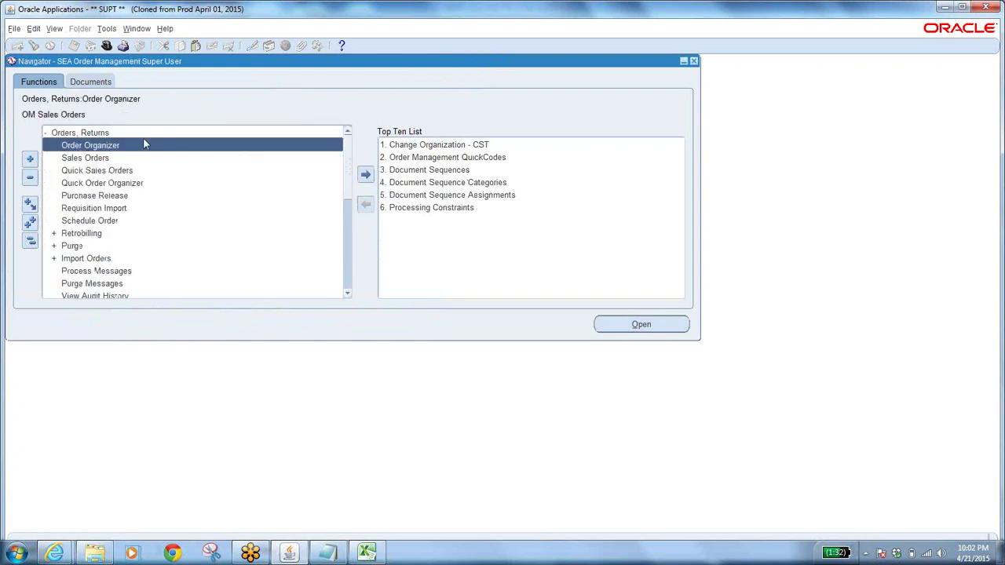
{"action": "double_click", "coordinate": [114, 146]}
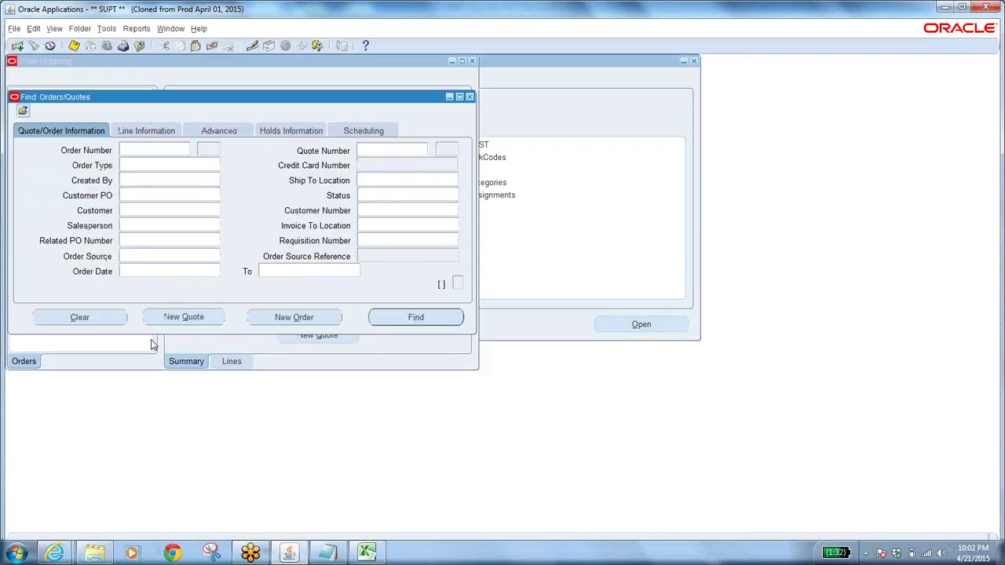
Clear the order search criteria and list all requisition numbers for the Requisition Number field using %
{"action": "left_click", "coordinate": [81, 318]}
{"action": "left_click", "coordinate": [395, 243]}
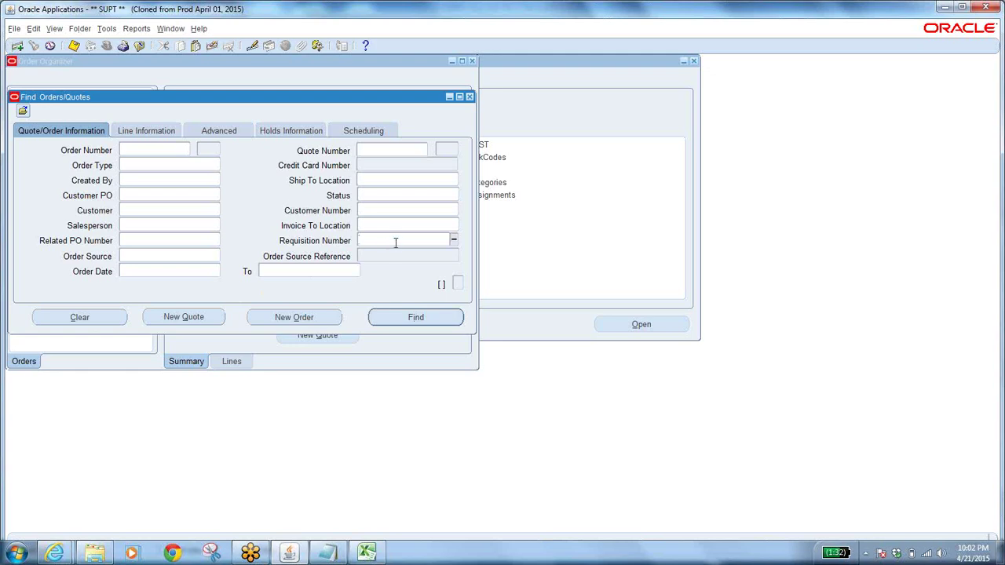
{"action": "left_click", "coordinate": [452, 240]}
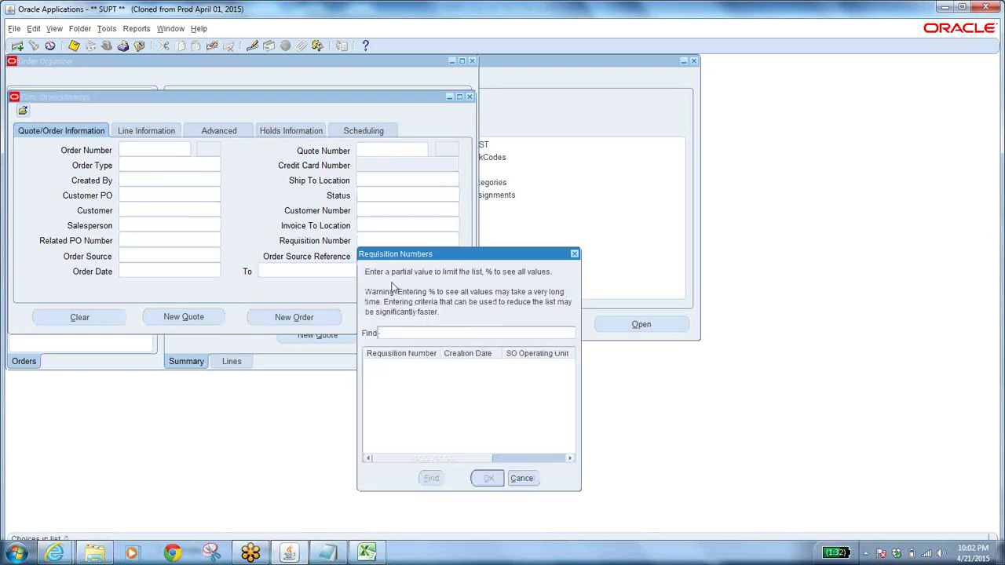
{"action": "type", "text": "%"}
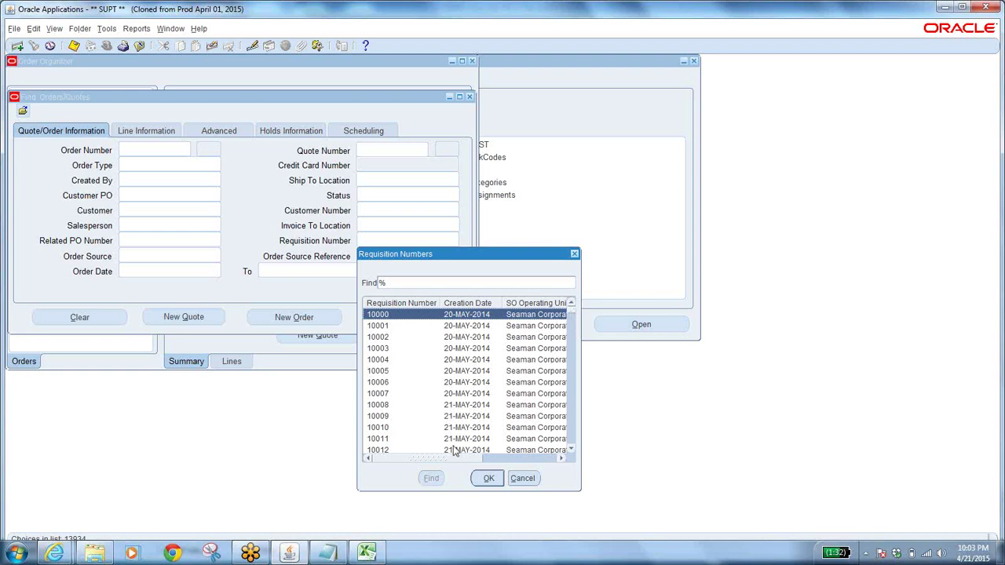
Check the noted internal requisitions in Notepad and narrow the requisition list in Oracle Applications to numbers matching 16%
{"action": "left_click", "coordinate": [328, 553]}
{"action": "key", "text": "alt+Tab"}
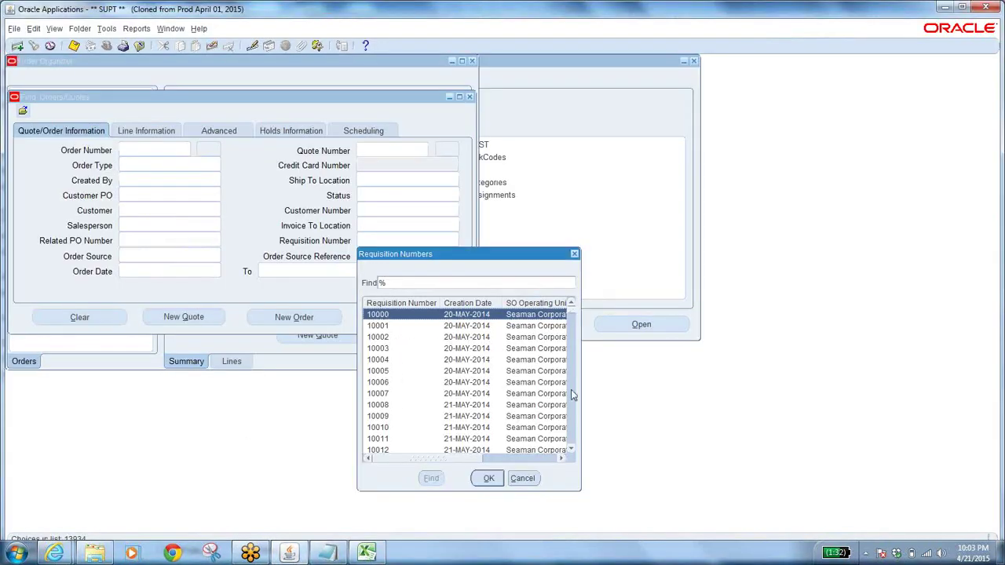
{"action": "left_click_drag", "start_coordinate": [573, 314], "coordinate": [576, 382]}
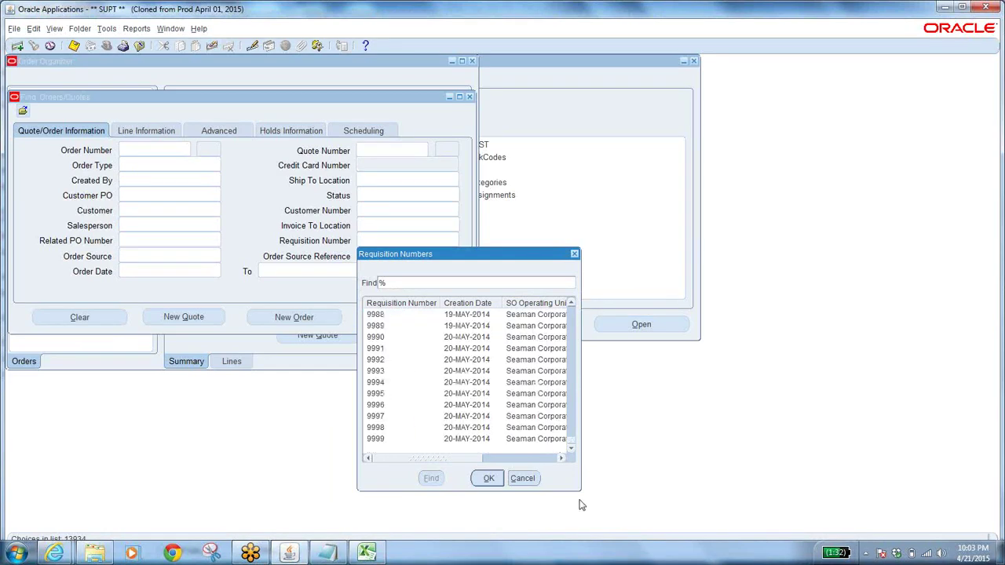
{"action": "type", "text": "16"}
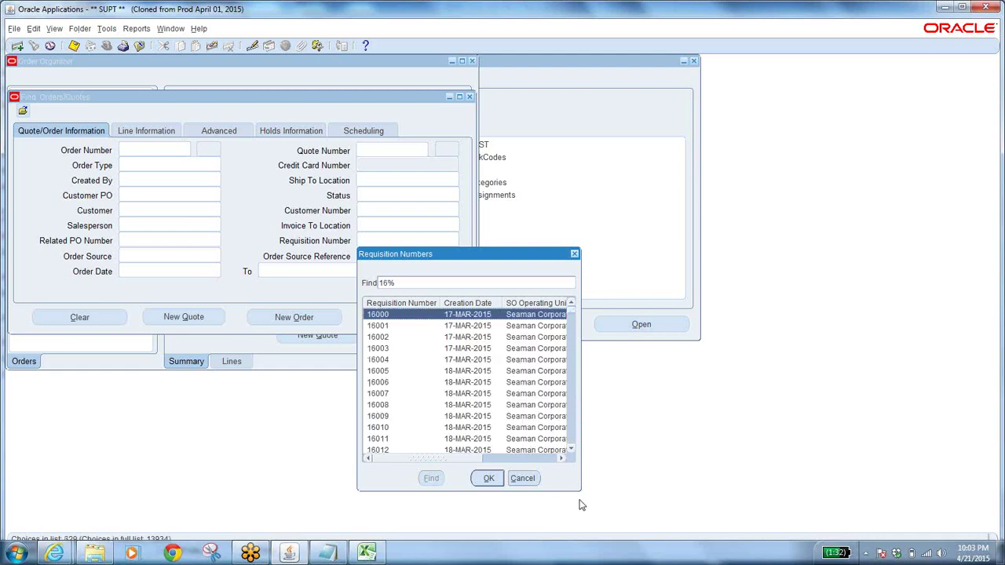
{"action": "key", "text": "alt+Tab"}
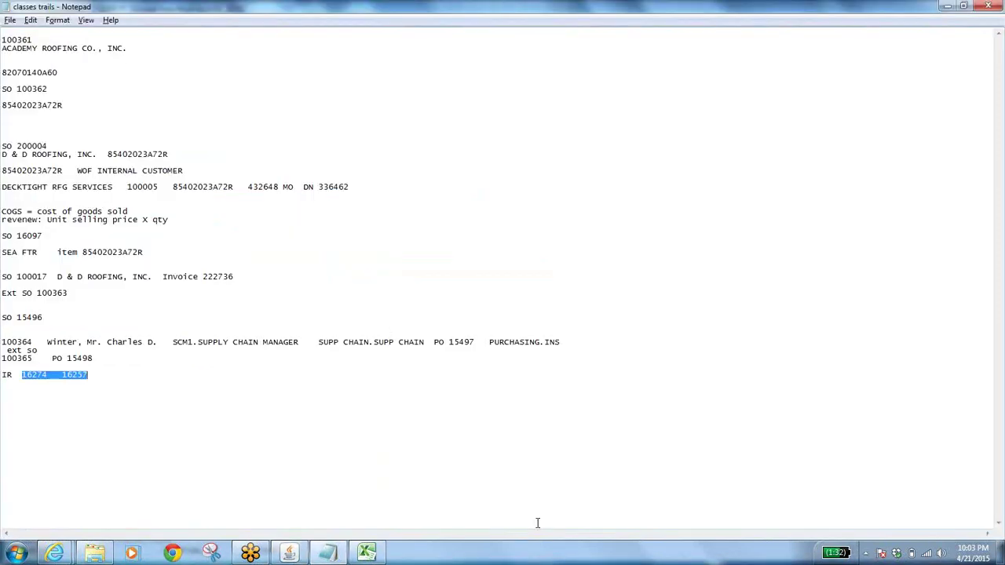
{"action": "key", "text": "alt+Tab"}
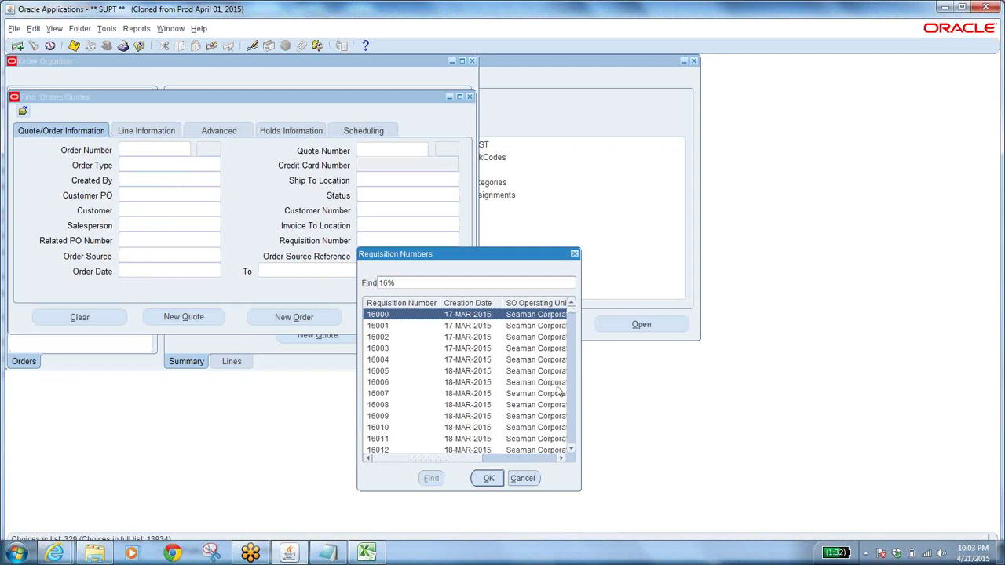
Look through the requisition numbers matching 16% for the noted internal requisitions, rechecking the note in Notepad
{"action": "left_click", "coordinate": [571, 450]}
{"action": "left_click", "coordinate": [571, 450]}
{"action": "left_click", "coordinate": [571, 450]}
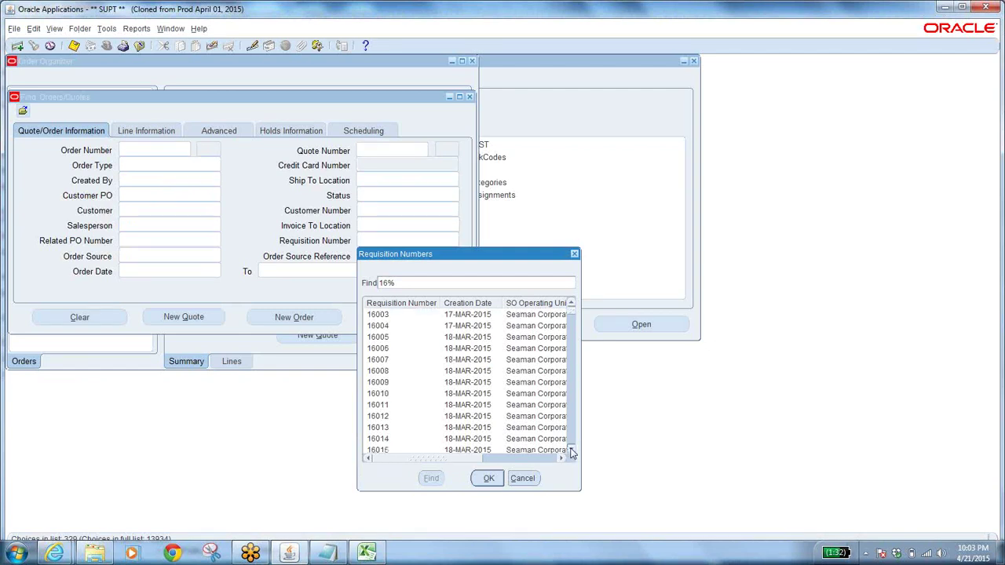
{"action": "left_click", "coordinate": [570, 449]}
{"action": "left_click", "coordinate": [570, 450]}
{"action": "left_click", "coordinate": [571, 450]}
{"action": "left_click", "coordinate": [571, 450]}
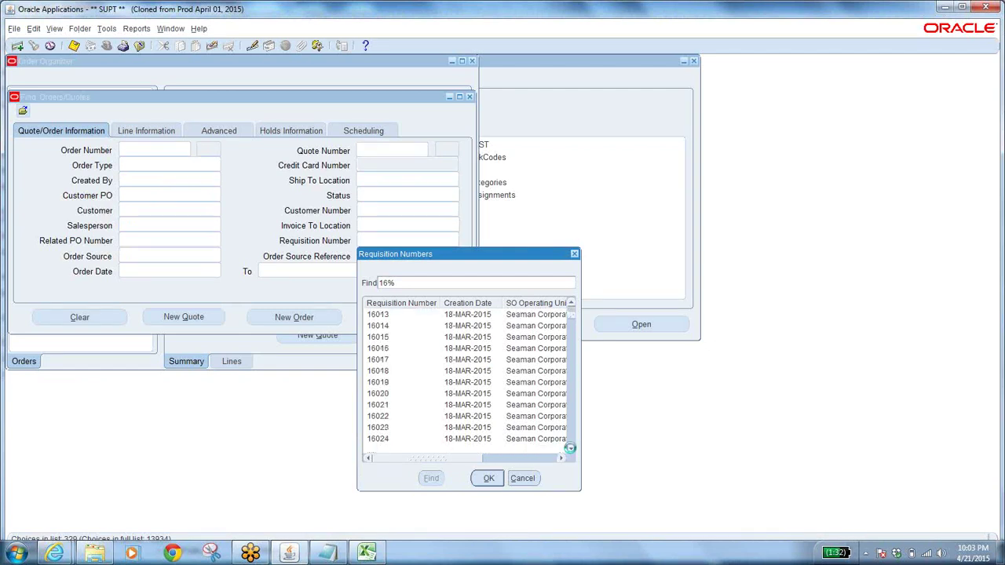
{"action": "left_click", "coordinate": [570, 450]}
{"action": "left_click", "coordinate": [571, 447]}
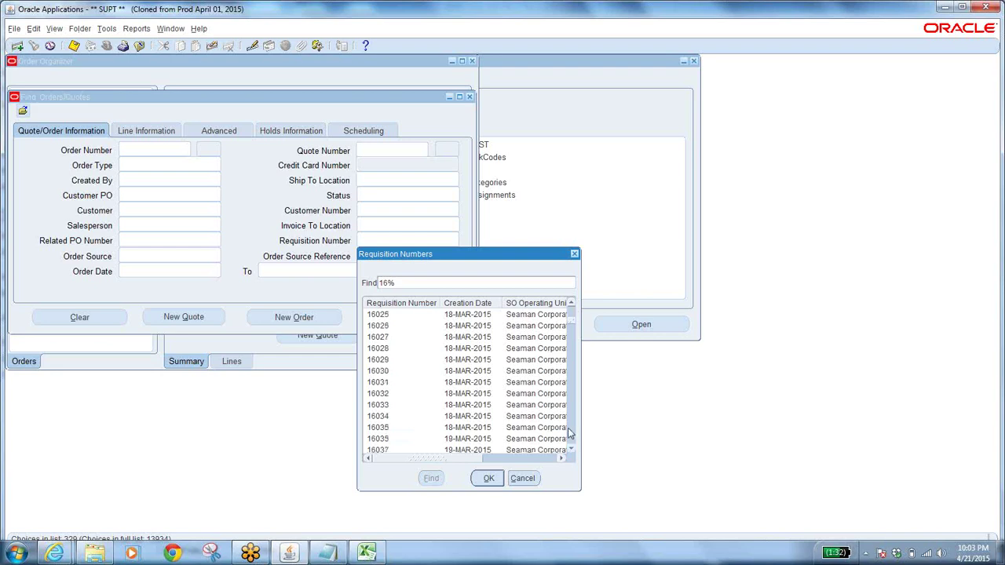
{"action": "left_click", "coordinate": [570, 433]}
{"action": "left_click", "coordinate": [570, 434]}
{"action": "left_click", "coordinate": [570, 433]}
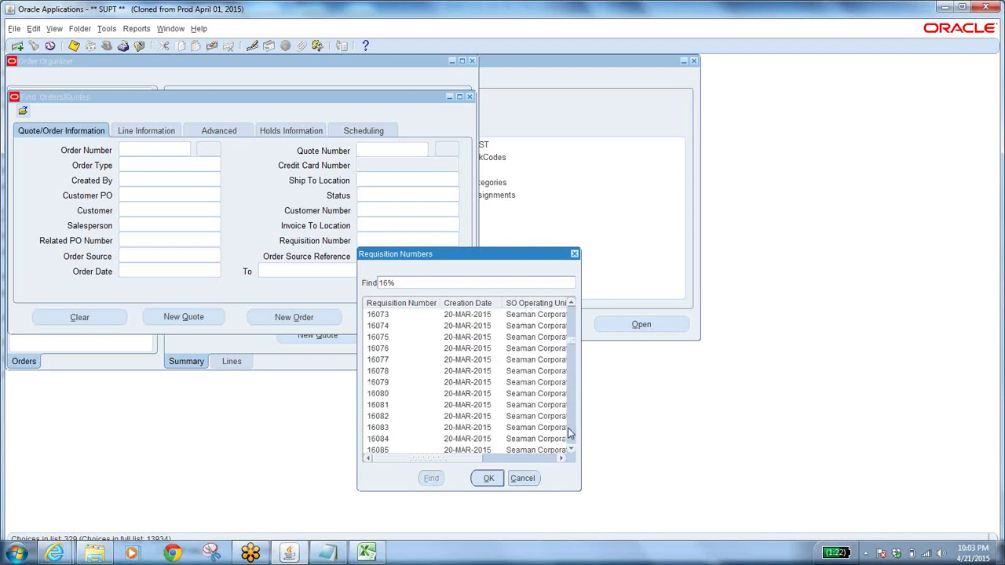
{"action": "left_click", "coordinate": [570, 433]}
{"action": "left_click", "coordinate": [570, 434]}
{"action": "left_click", "coordinate": [570, 433]}
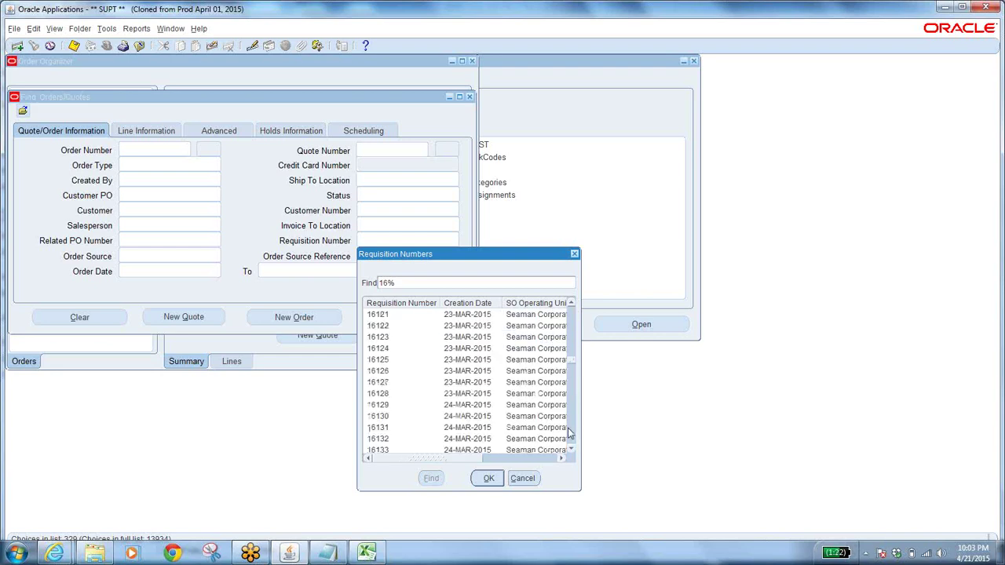
{"action": "left_click", "coordinate": [570, 434]}
{"action": "left_click", "coordinate": [570, 433]}
{"action": "left_click", "coordinate": [570, 433]}
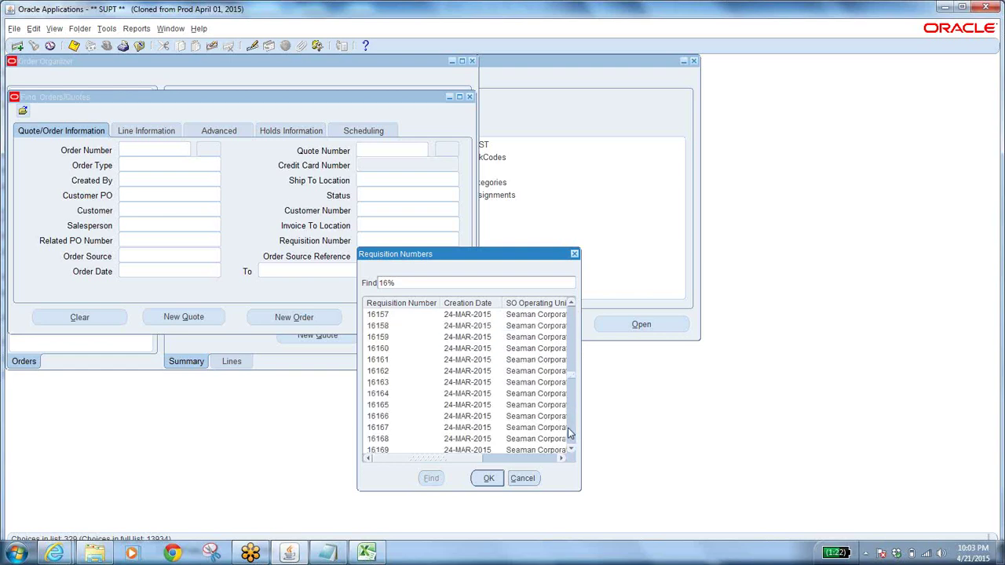
{"action": "left_click", "coordinate": [570, 433]}
{"action": "left_click", "coordinate": [570, 434]}
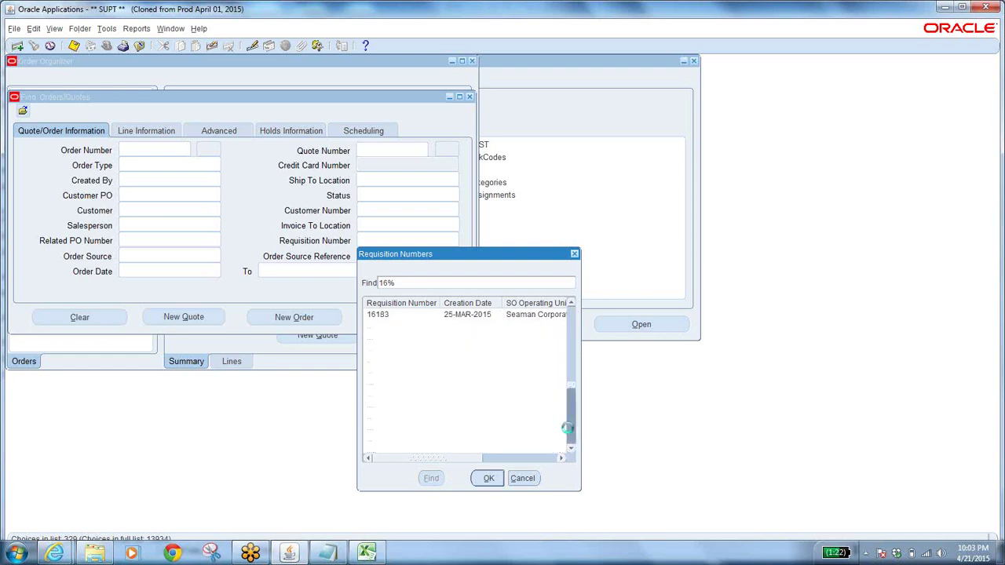
{"action": "left_click", "coordinate": [570, 434]}
{"action": "left_click", "coordinate": [570, 433]}
{"action": "left_click", "coordinate": [570, 434]}
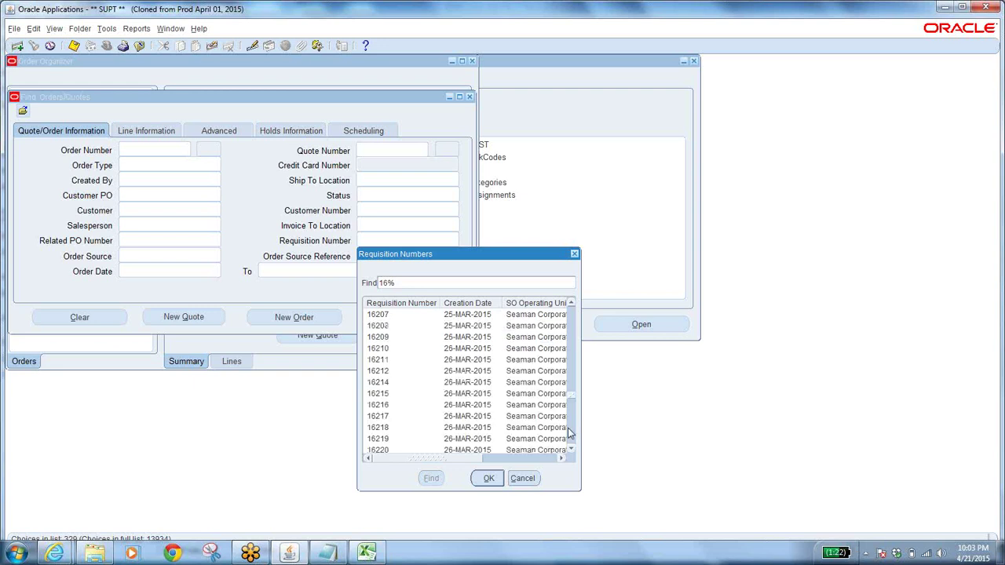
{"action": "left_click", "coordinate": [570, 433]}
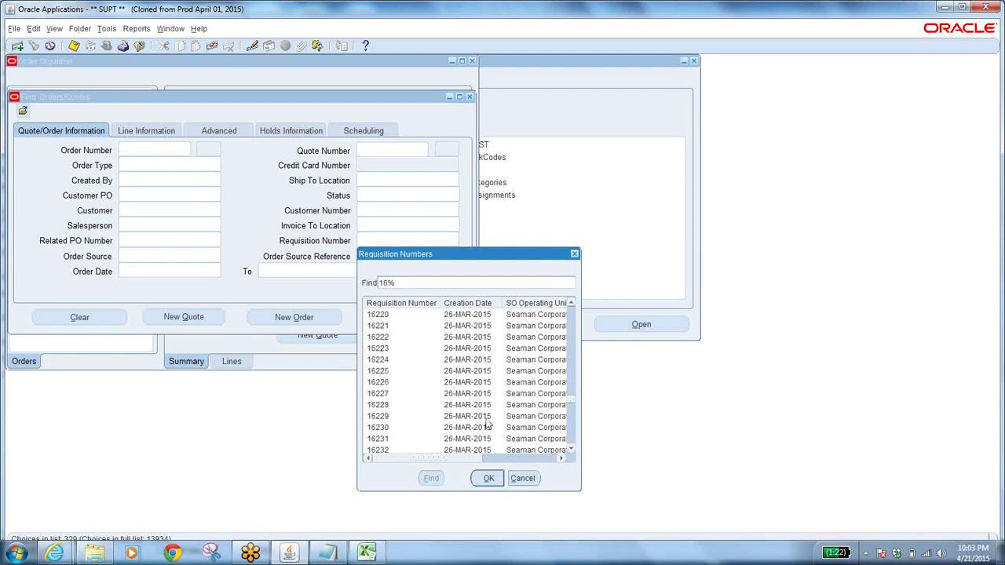
{"action": "key", "text": "alt+Tab"}
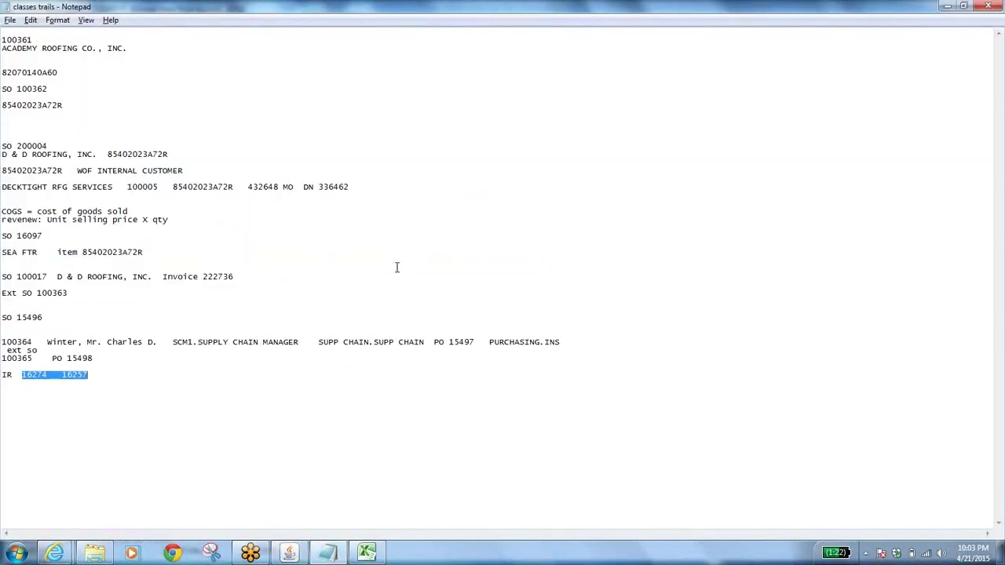
{"action": "key", "text": "alt+Tab"}
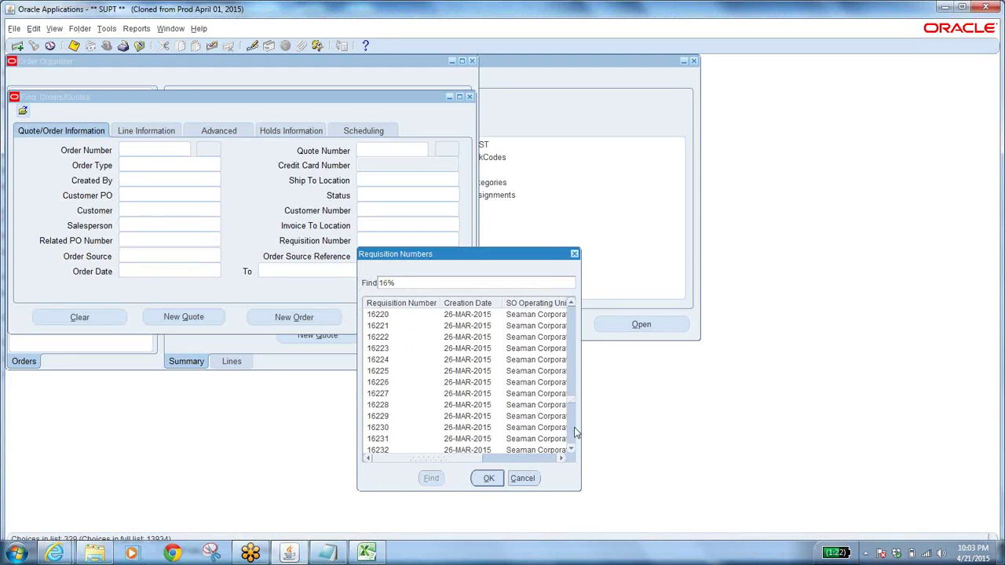
{"action": "left_click", "coordinate": [574, 434]}
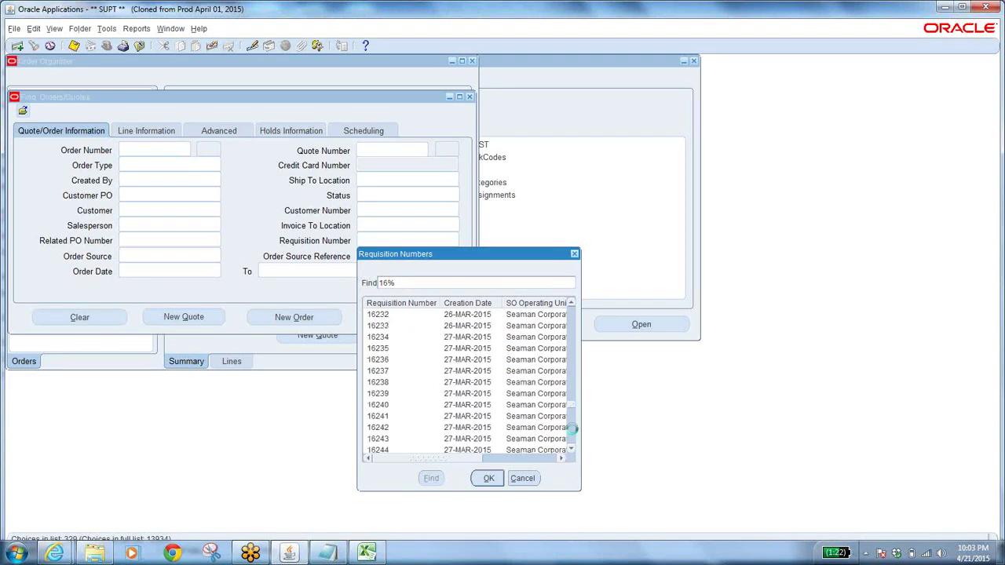
{"action": "left_click", "coordinate": [573, 434]}
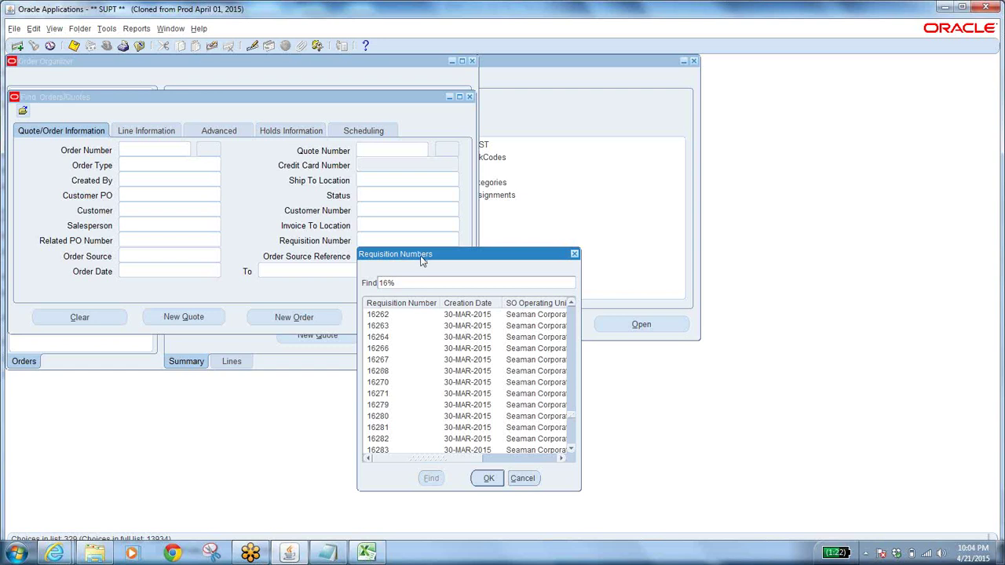
Choose the fifth visible requisition dated 30-MAR-2015 as the search criterion and find its order, continuing with the long query
{"action": "left_click_drag", "start_coordinate": [425, 262], "coordinate": [488, 271]}
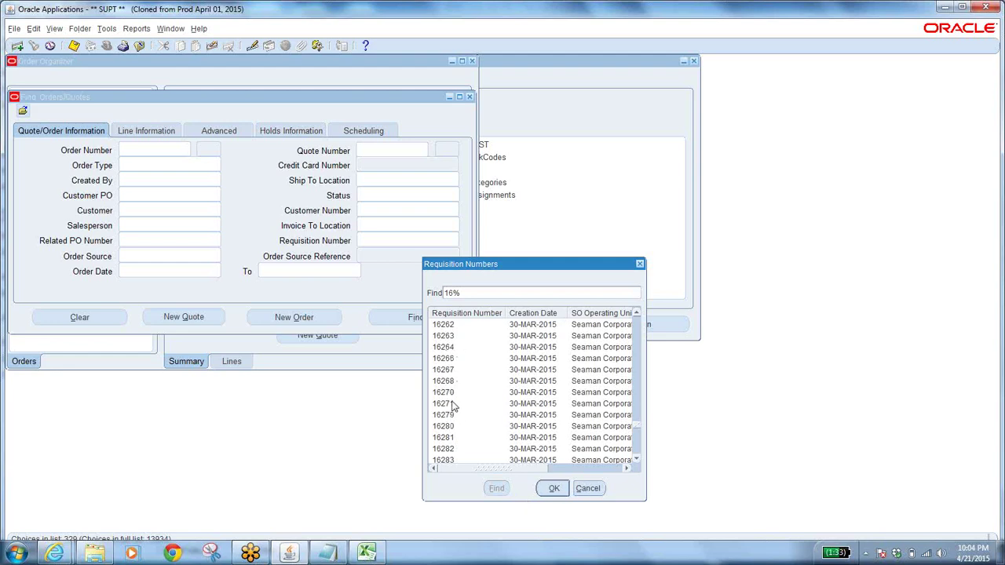
{"action": "left_click", "coordinate": [449, 371]}
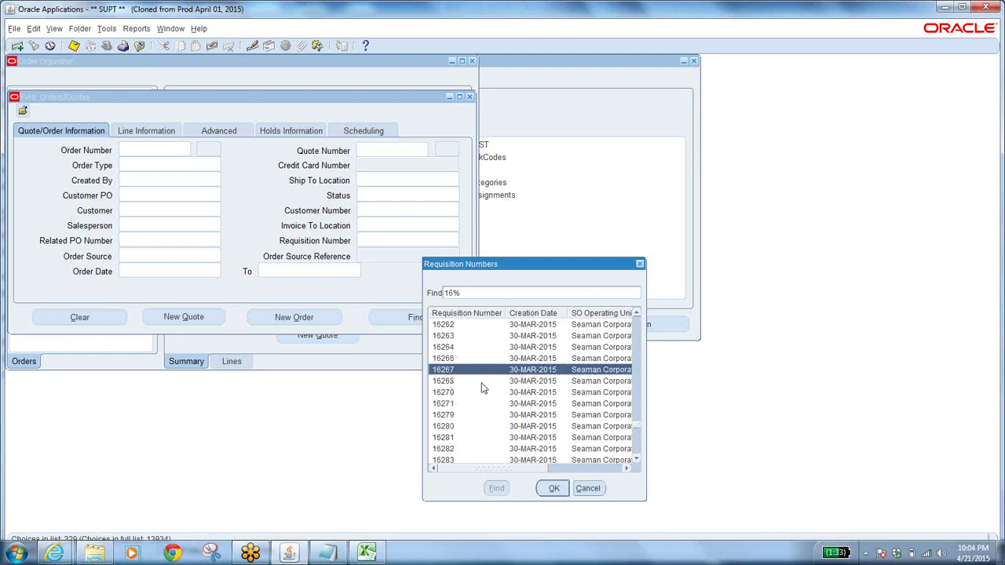
{"action": "left_click", "coordinate": [554, 488]}
{"action": "left_click", "coordinate": [415, 318]}
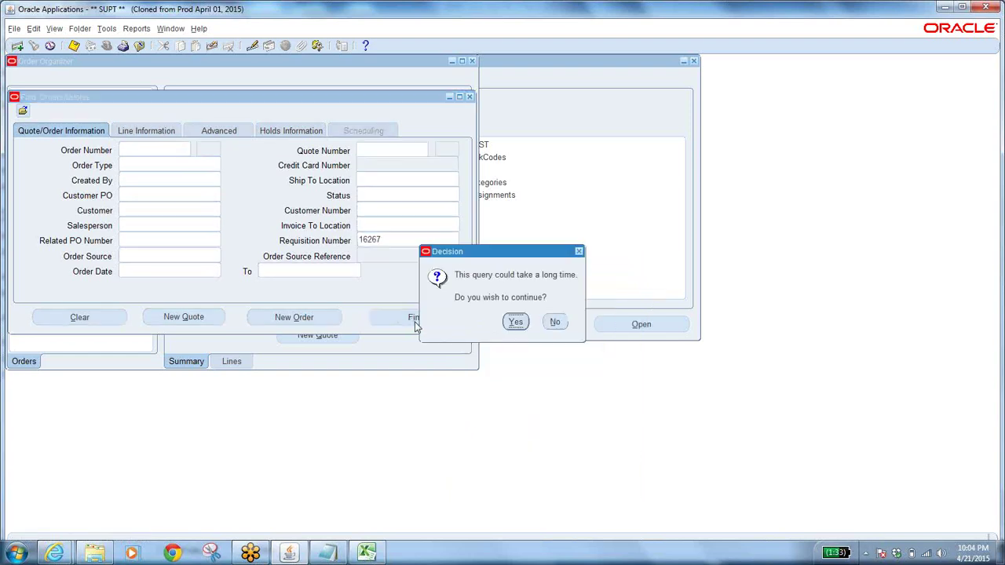
{"action": "left_click", "coordinate": [516, 322]}
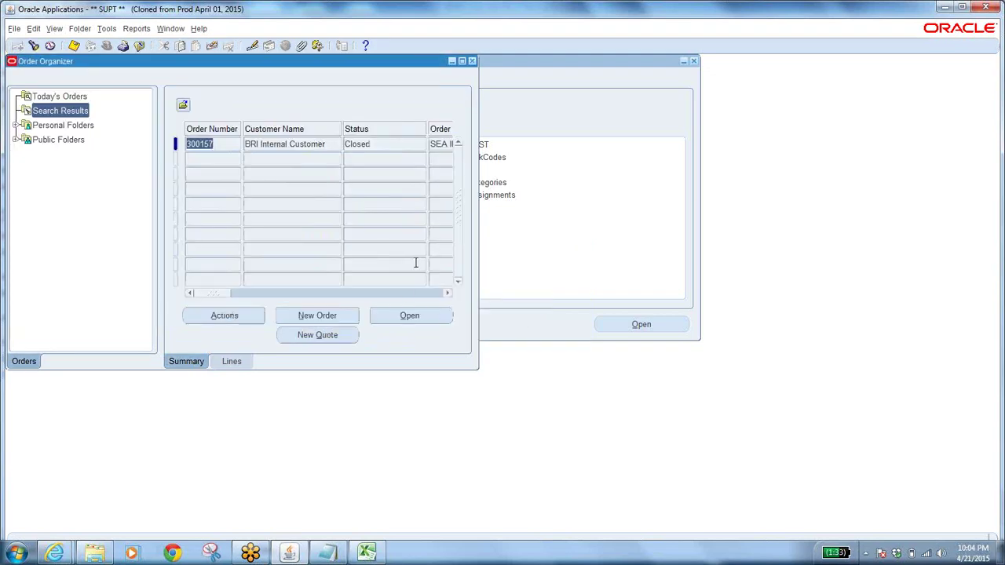
Check the found order's status, reopen the order search and clear its requisition number
{"action": "left_click", "coordinate": [374, 145]}
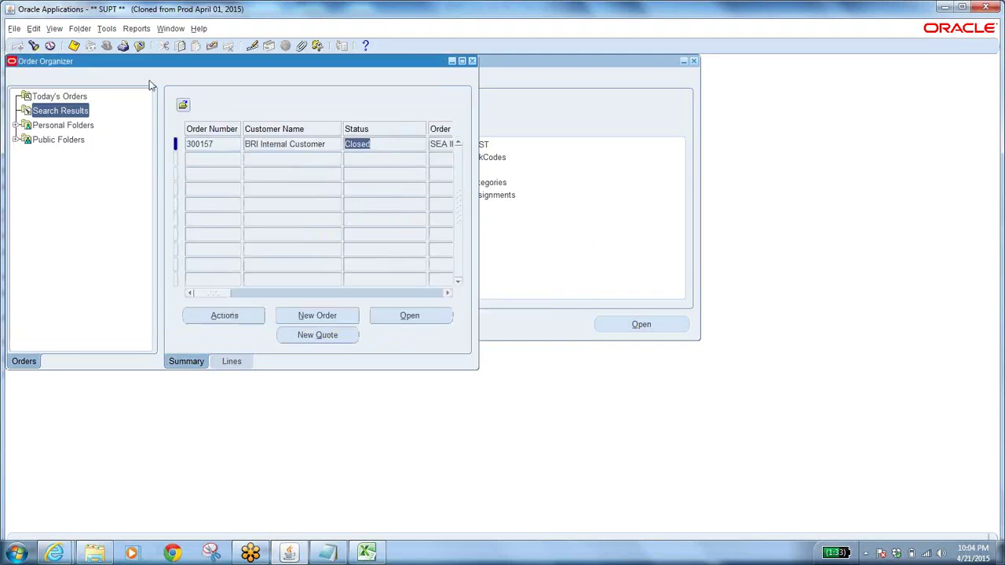
{"action": "left_click", "coordinate": [34, 46]}
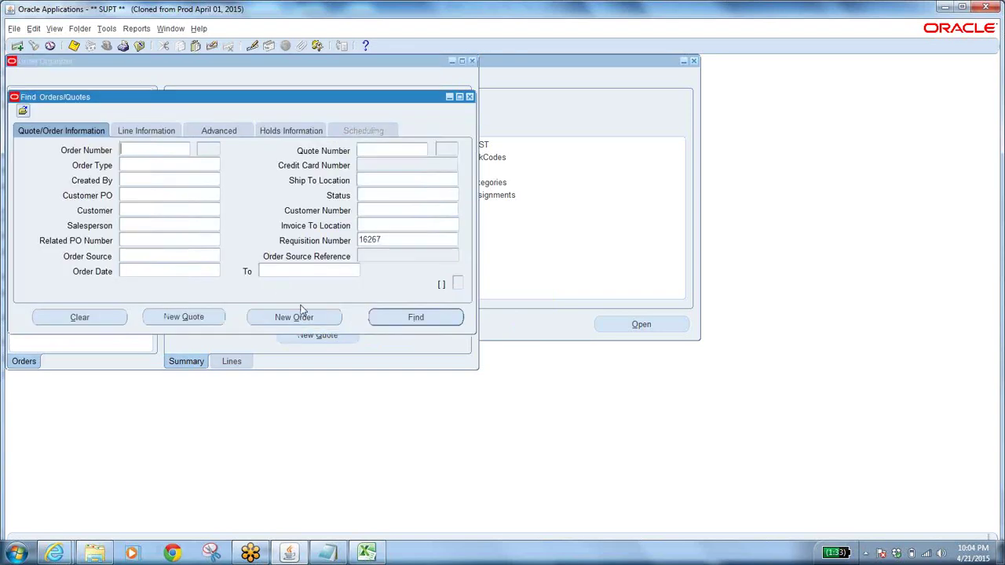
{"action": "double_click", "coordinate": [397, 235]}
{"action": "key", "text": "BackSpace"}
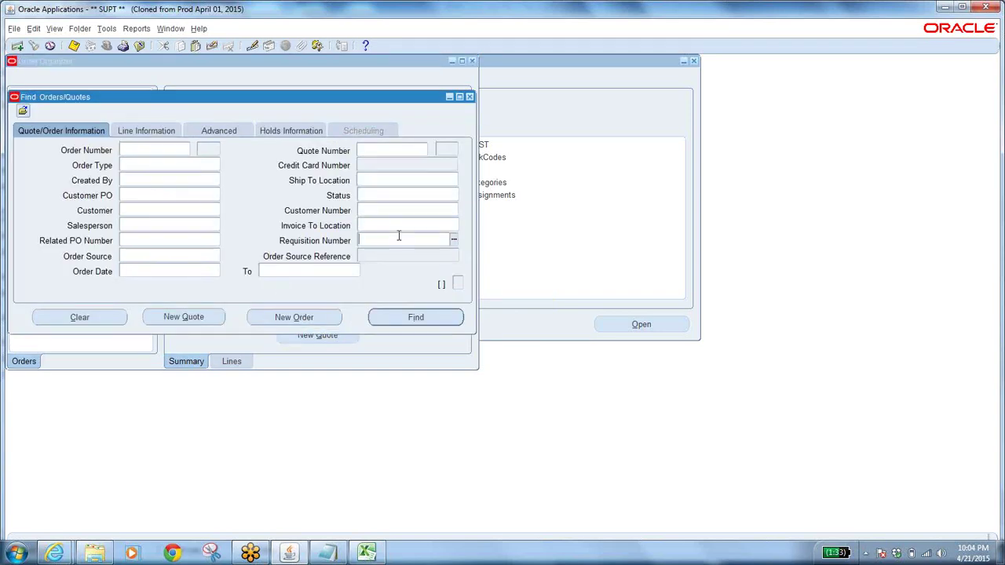
Find orders with status Booked and order source Internal, continuing with the long query
{"action": "left_click", "coordinate": [366, 190]}
{"action": "type", "text": "bo"}
{"action": "key", "text": "Tab"}
{"action": "left_click", "coordinate": [163, 257]}
{"action": "left_click", "coordinate": [215, 257]}
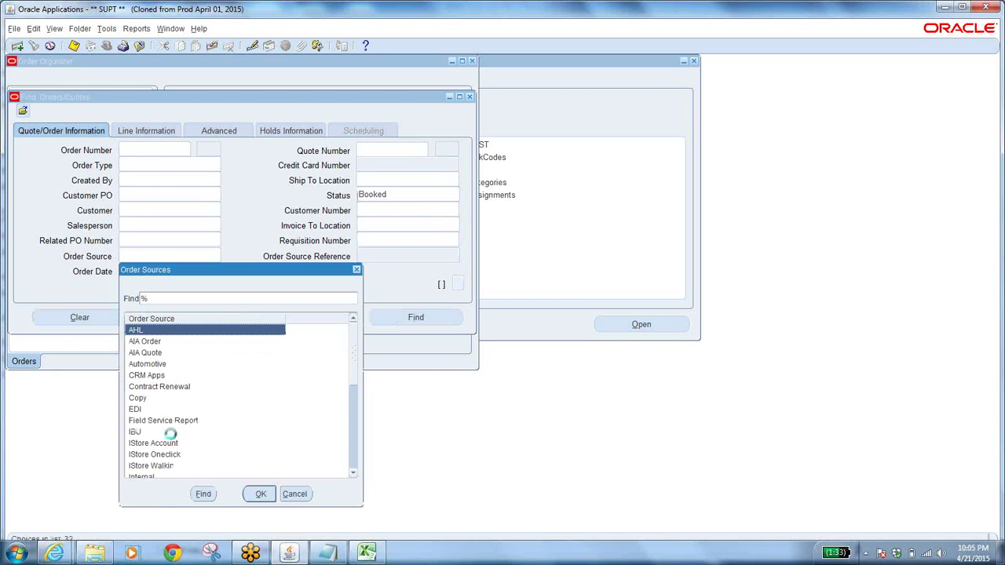
{"action": "left_click", "coordinate": [142, 375]}
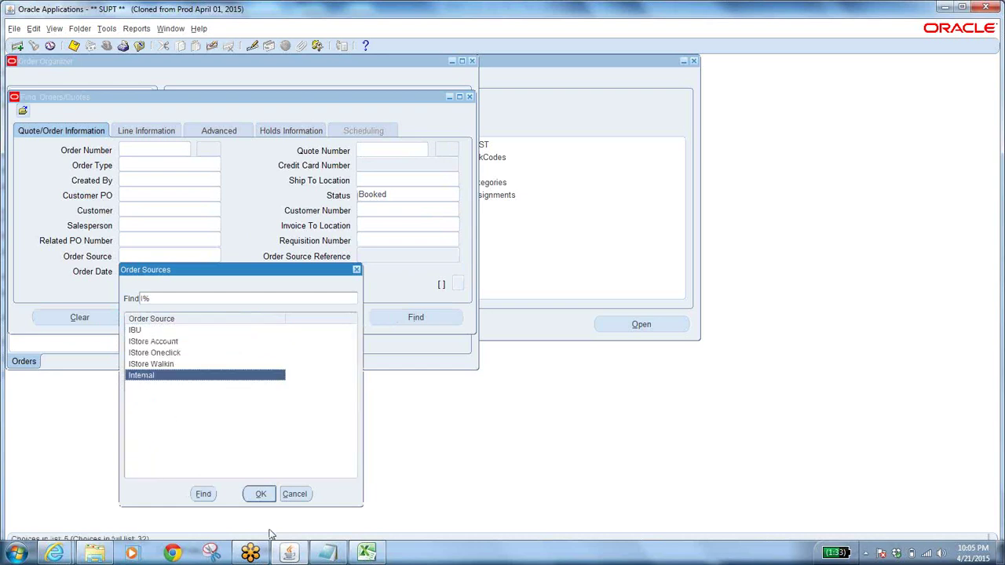
{"action": "left_click", "coordinate": [260, 494]}
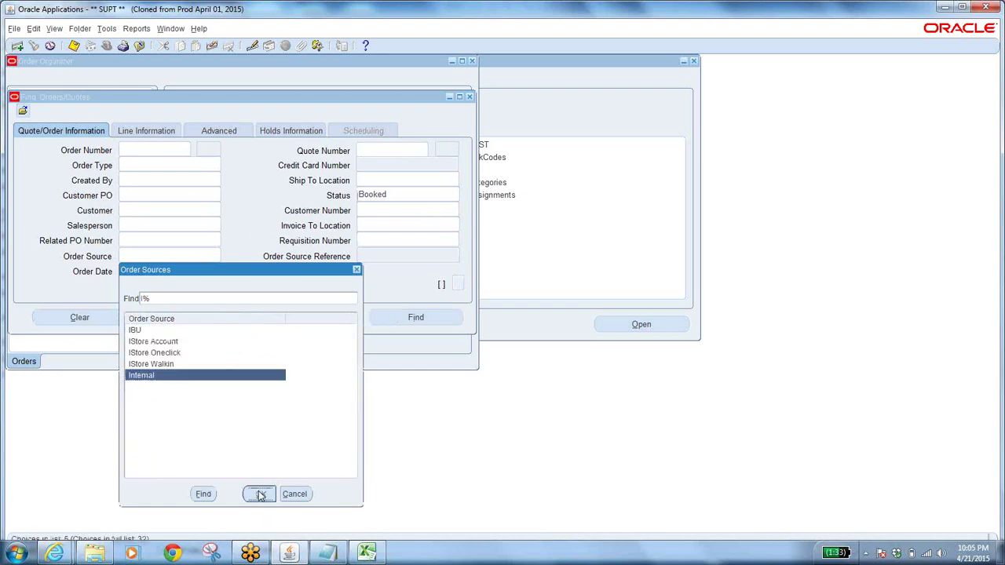
{"action": "left_click", "coordinate": [416, 318]}
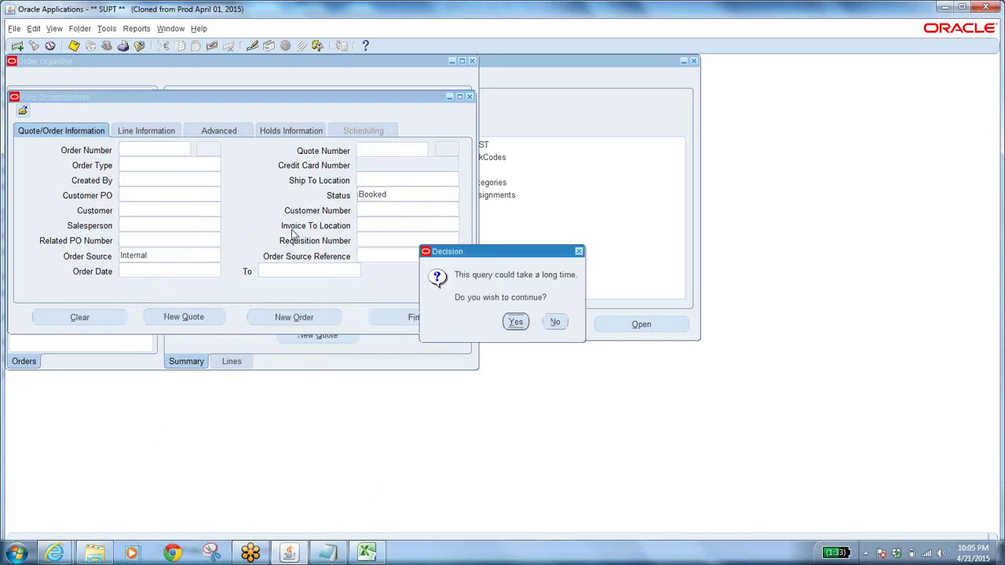
{"action": "left_click", "coordinate": [514, 322]}
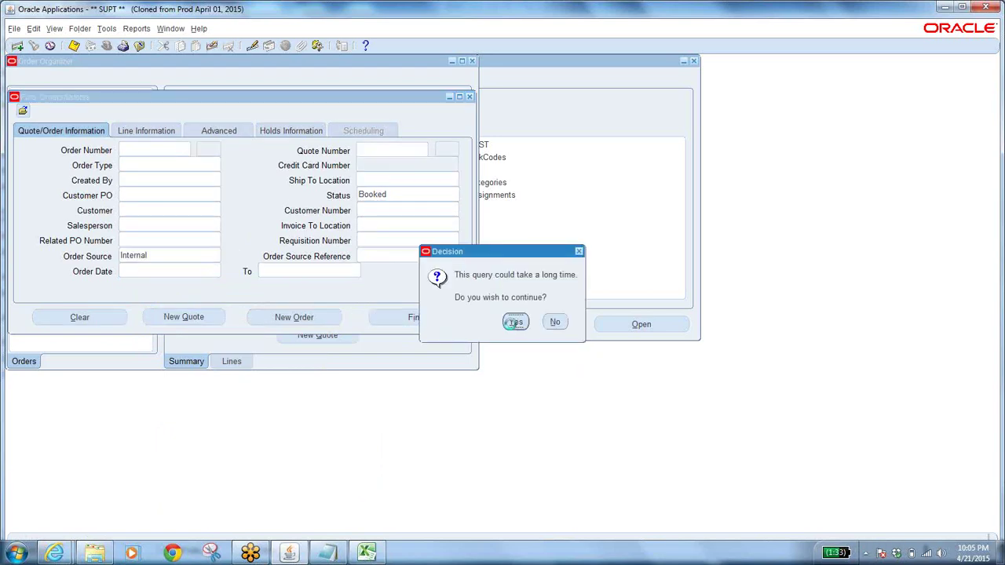
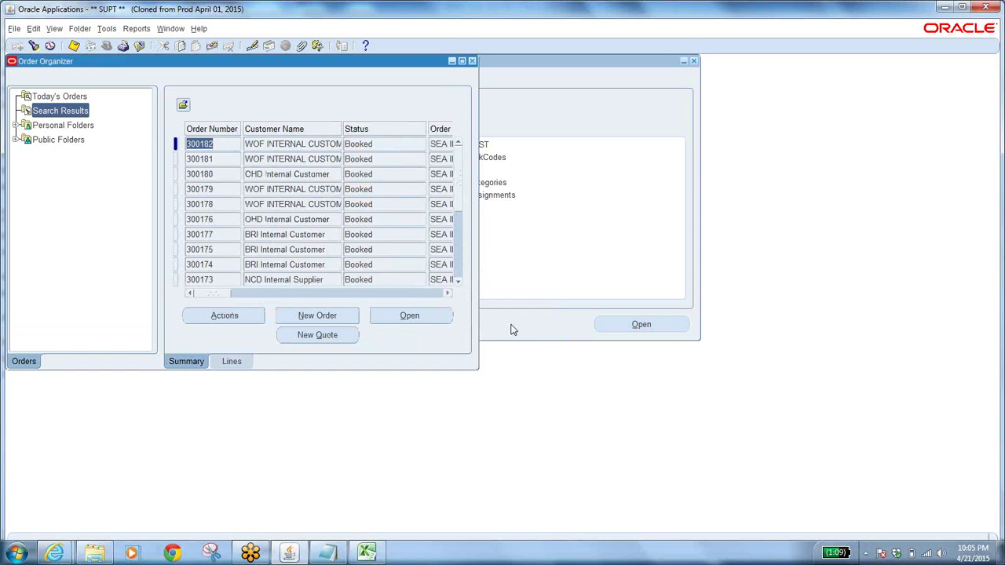
Open the OHD Internal Customer order listed directly above the BRI Internal Customer orders
{"action": "left_click", "coordinate": [329, 221]}
{"action": "left_click", "coordinate": [409, 315]}
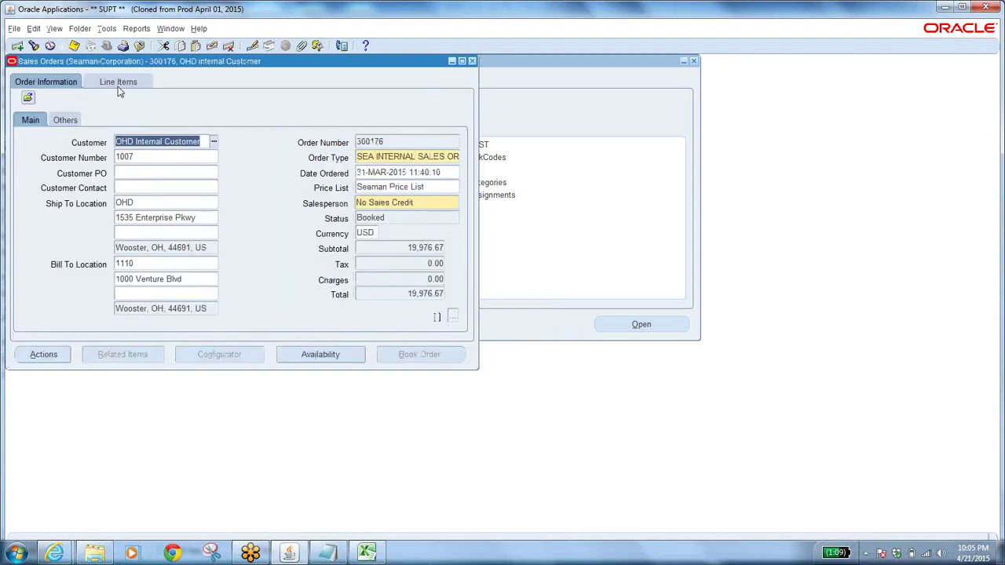
Check the line status of the OHD Internal Customer order, dismissing the availability details, and close the order
{"action": "left_click", "coordinate": [119, 86]}
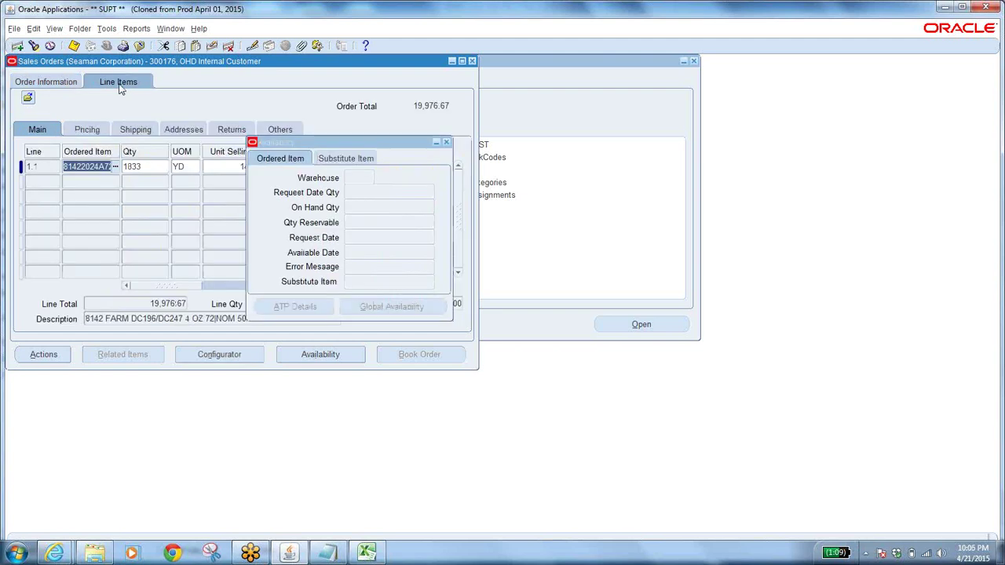
{"action": "left_click", "coordinate": [448, 145]}
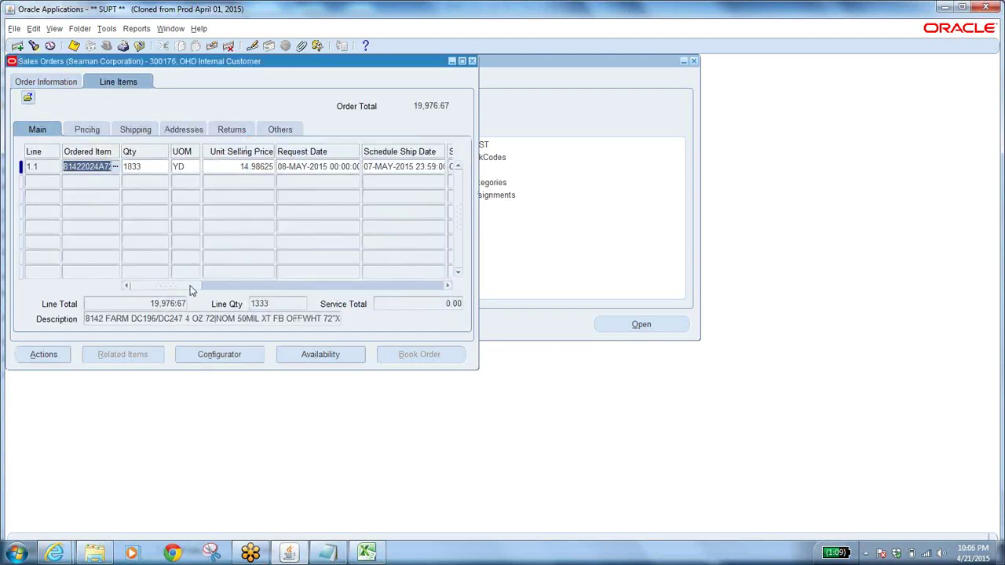
{"action": "left_click_drag", "start_coordinate": [189, 287], "coordinate": [207, 287]}
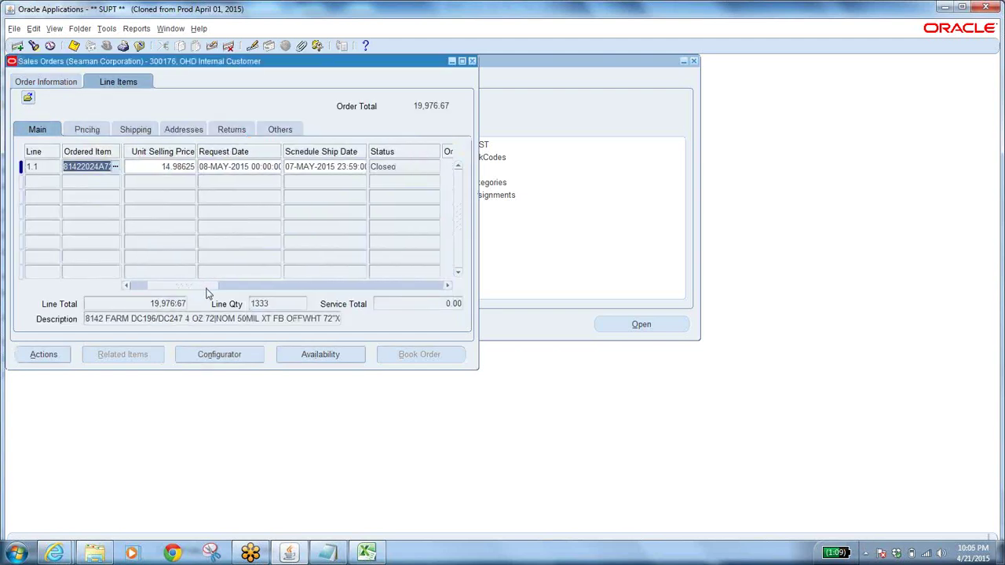
{"action": "left_click", "coordinate": [472, 61]}
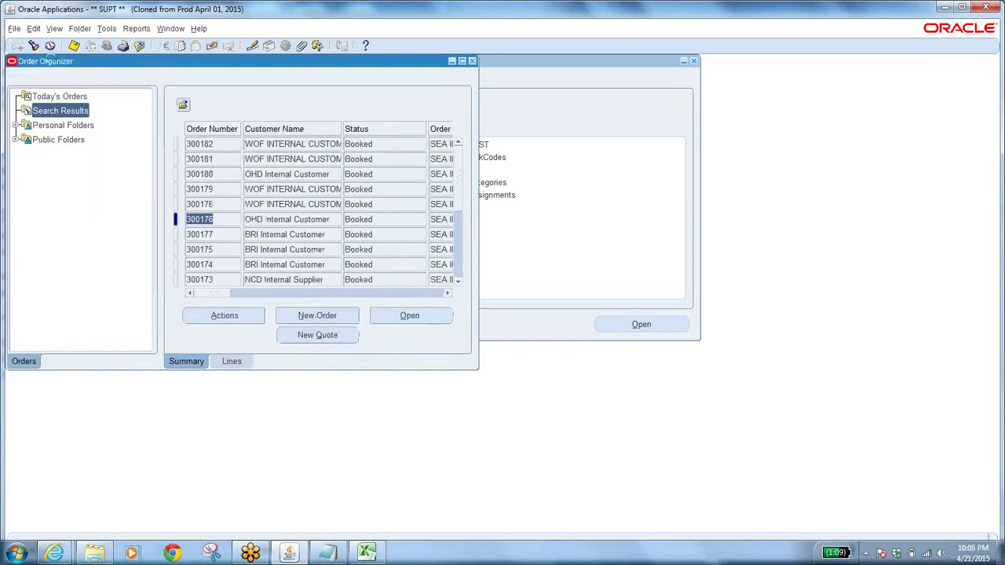
Reopen the order search and add the Status field to its line criteria
{"action": "left_click", "coordinate": [35, 47]}
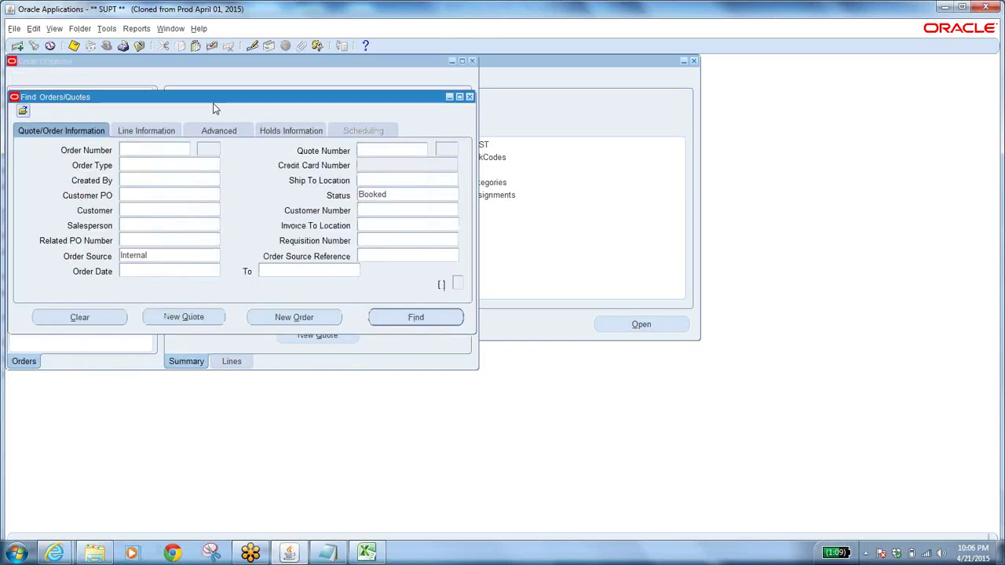
{"action": "left_click", "coordinate": [166, 132]}
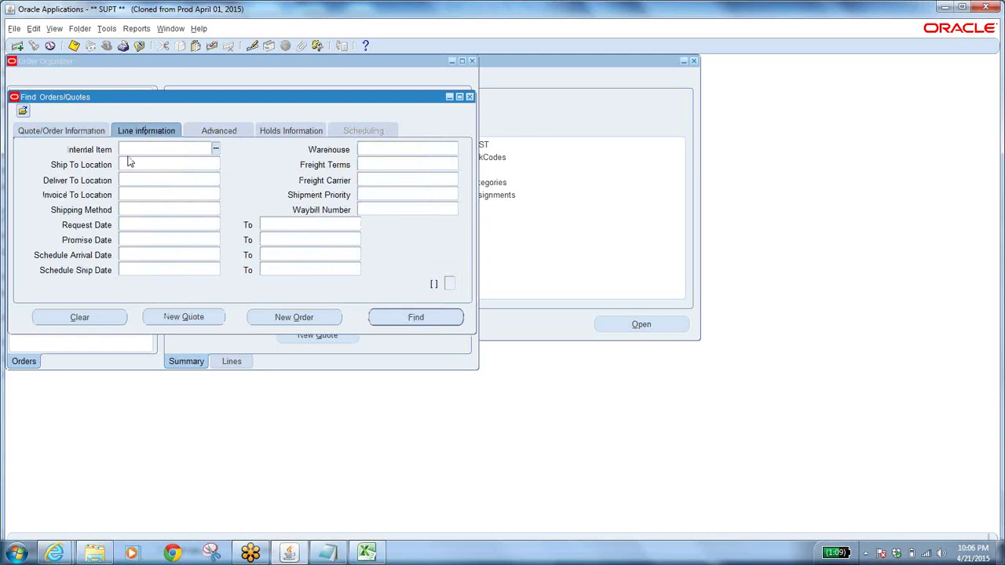
{"action": "left_click", "coordinate": [79, 28]}
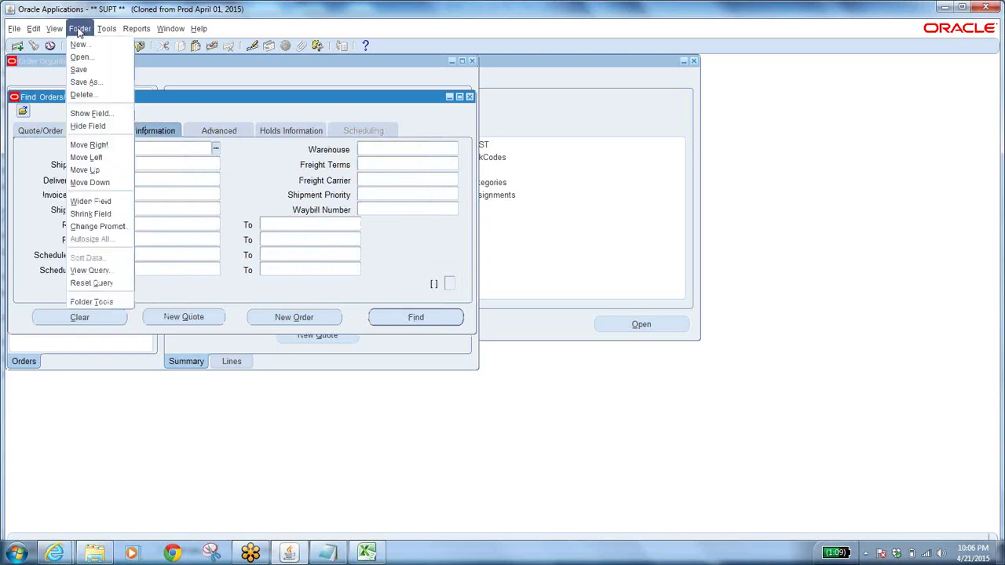
{"action": "left_click", "coordinate": [101, 110]}
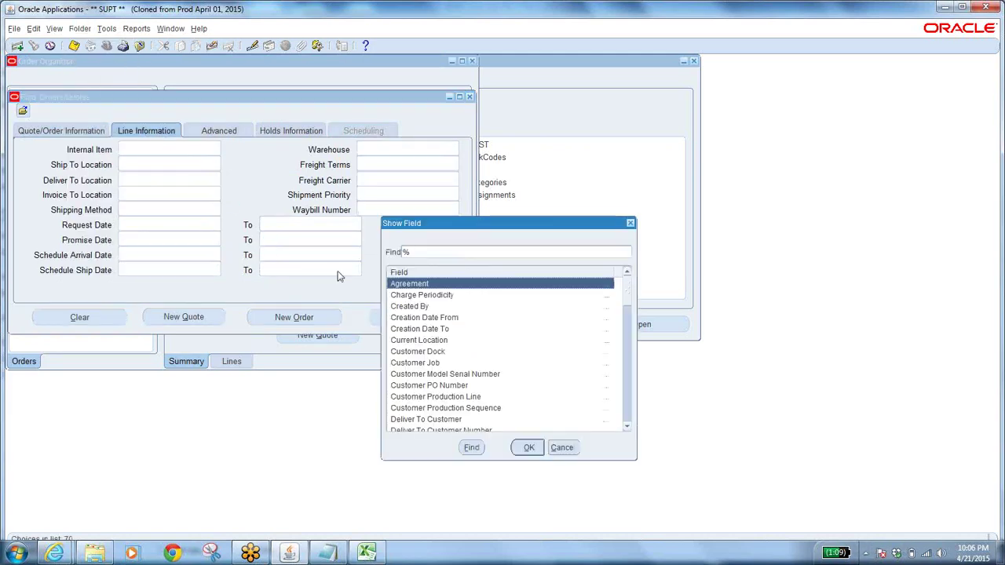
{"action": "type", "text": "s"}
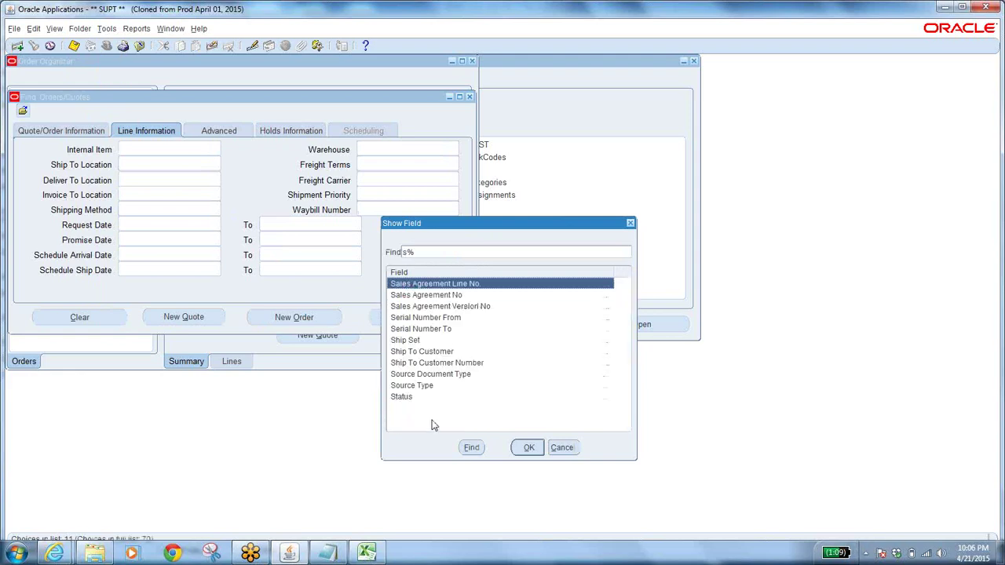
{"action": "left_click", "coordinate": [416, 398]}
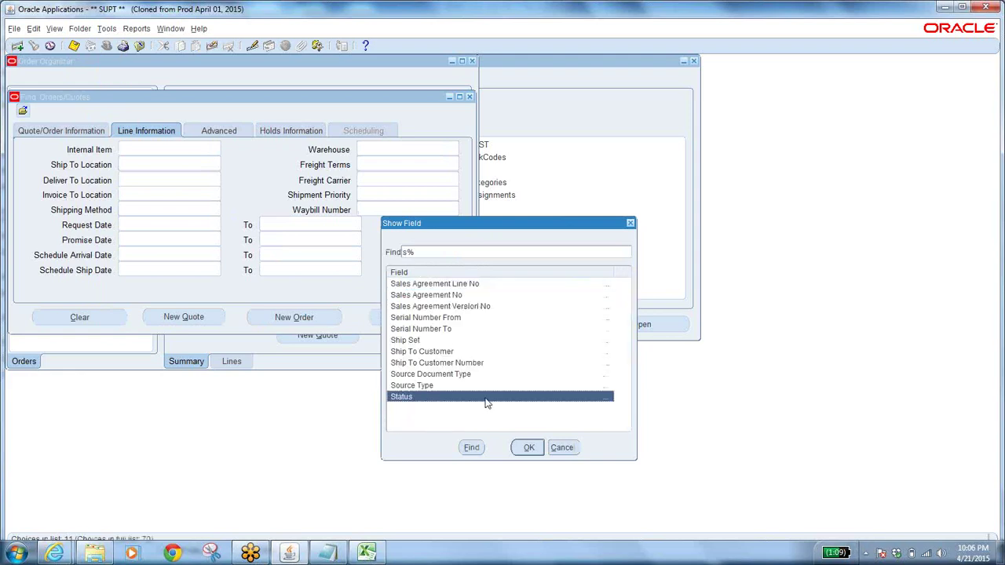
{"action": "left_click", "coordinate": [529, 448]}
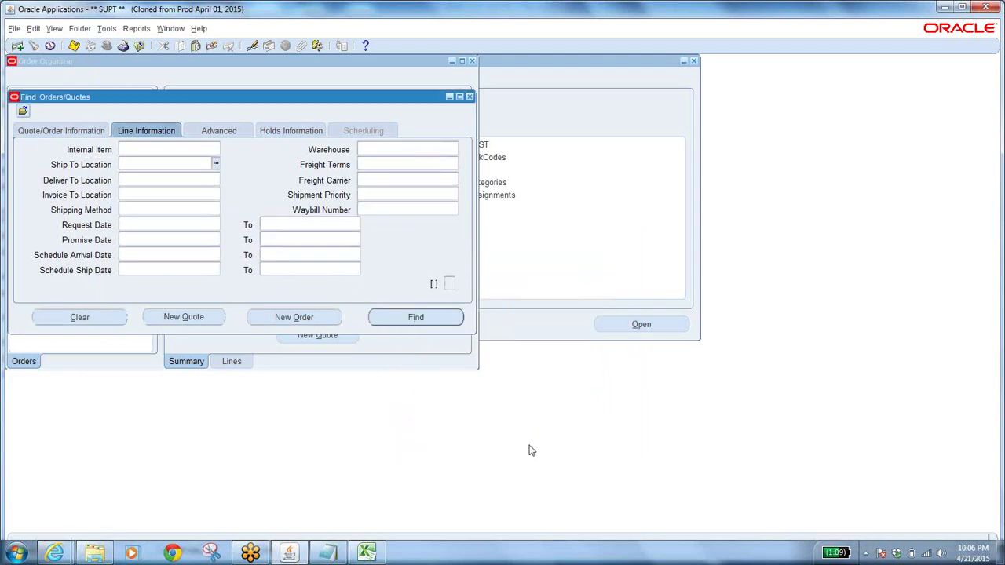
Hide the Ship To Location field in the line search criteria using Folder Tools
{"action": "left_click", "coordinate": [195, 161]}
{"action": "left_click", "coordinate": [318, 45]}
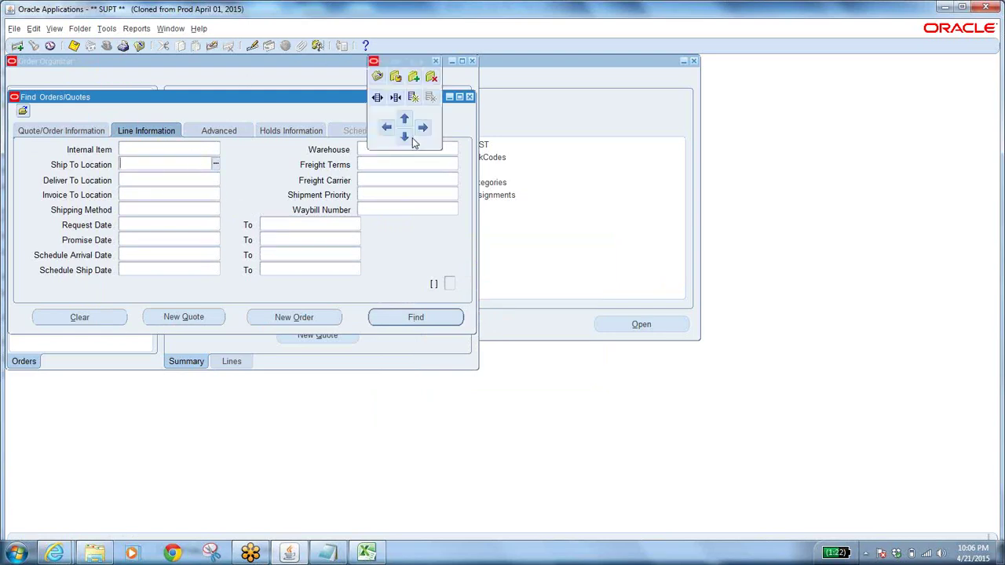
{"action": "left_click", "coordinate": [430, 98]}
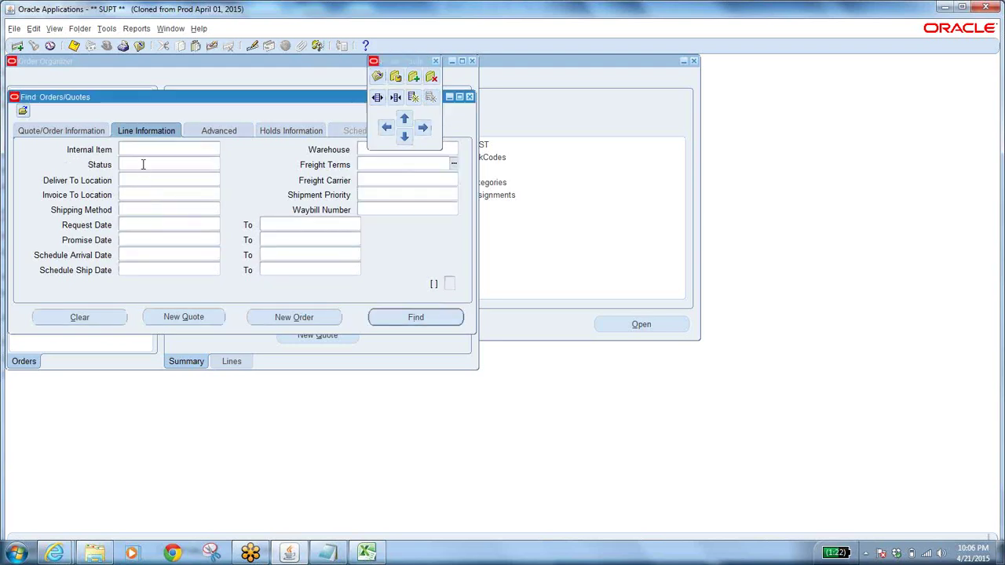
Set the line status criterion to Awaiting Shipping and find the matching orders, continuing with the long query
{"action": "left_click", "coordinate": [143, 164]}
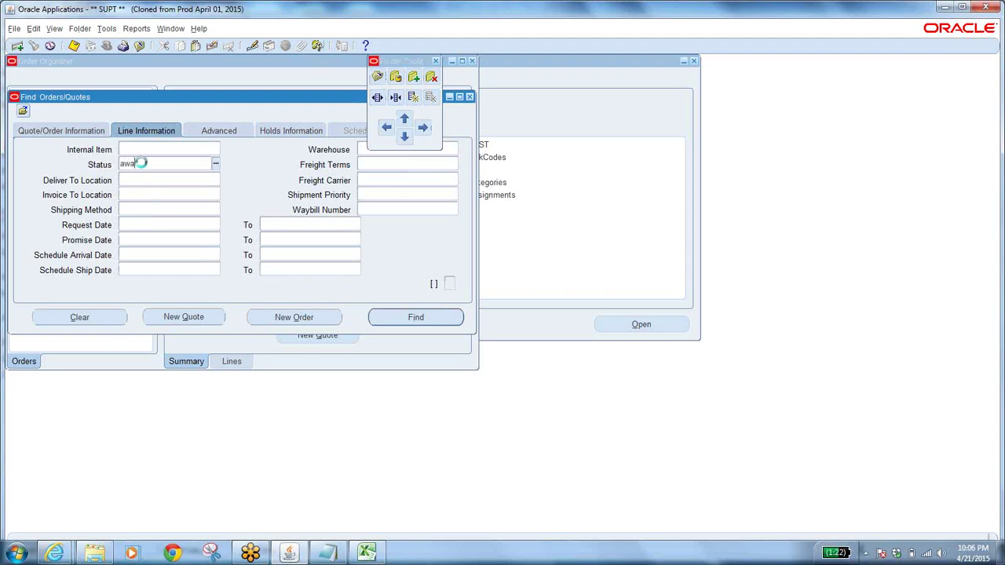
{"action": "key", "text": "Tab"}
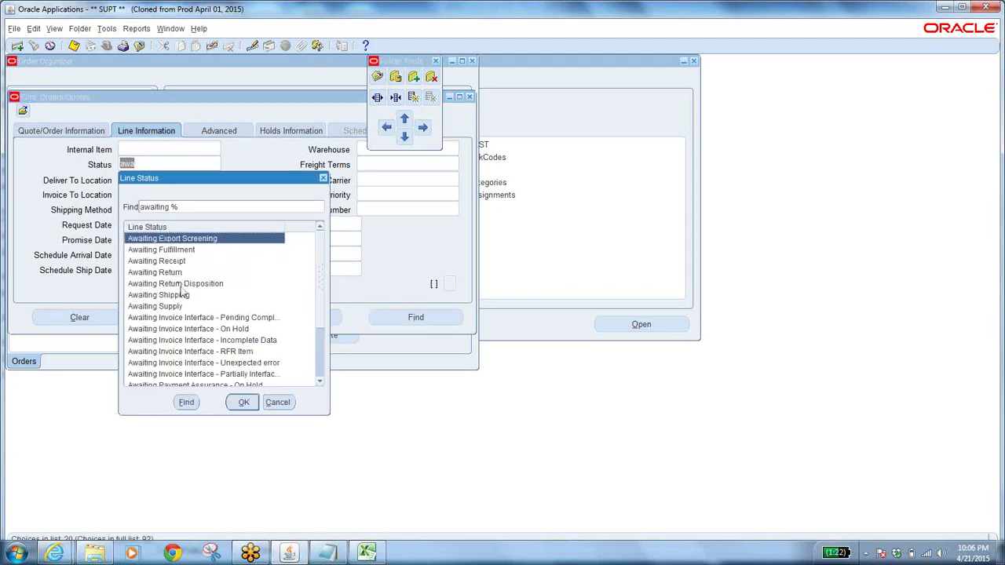
{"action": "left_click", "coordinate": [189, 295]}
{"action": "left_click", "coordinate": [243, 404]}
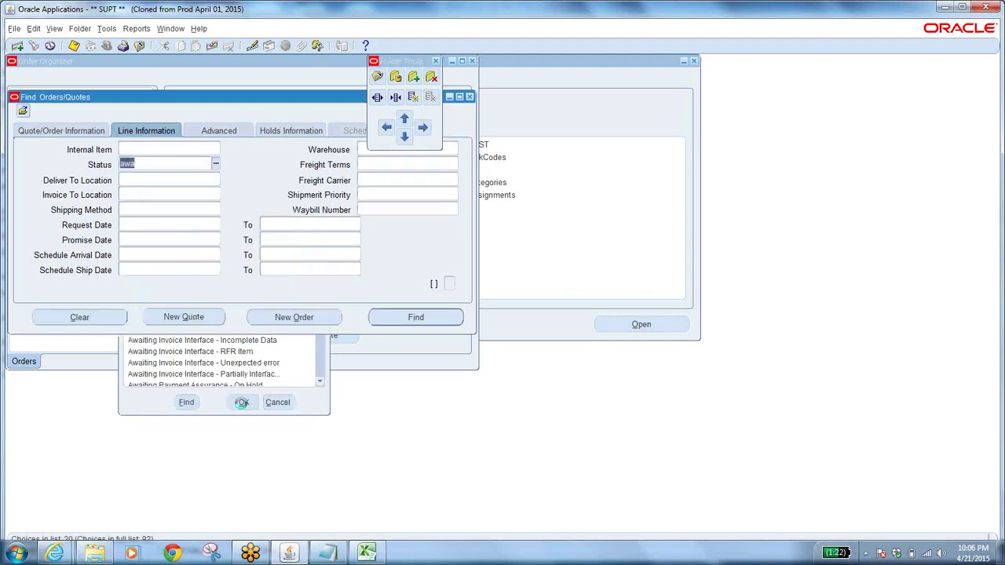
{"action": "left_click", "coordinate": [402, 318]}
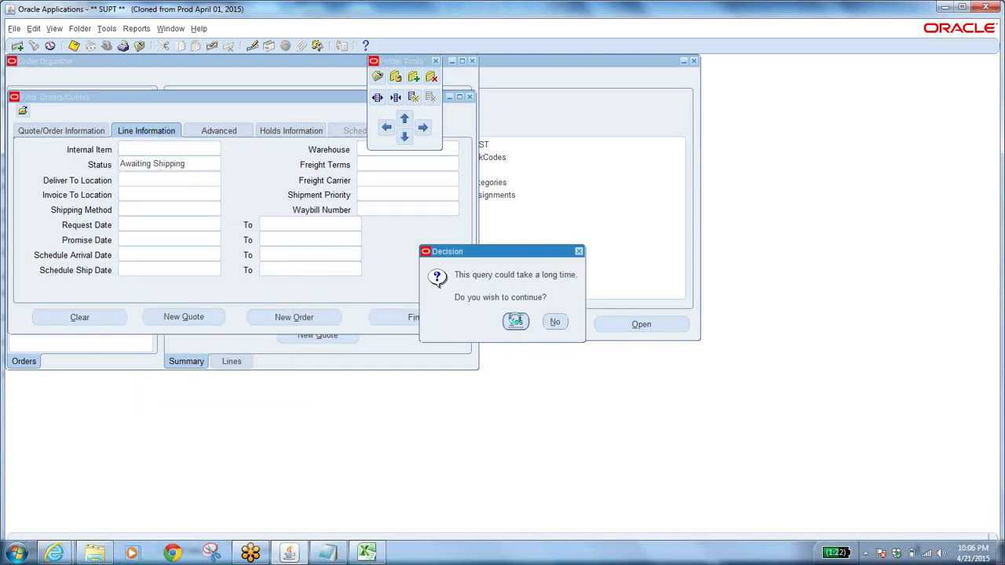
{"action": "left_click", "coordinate": [515, 321]}
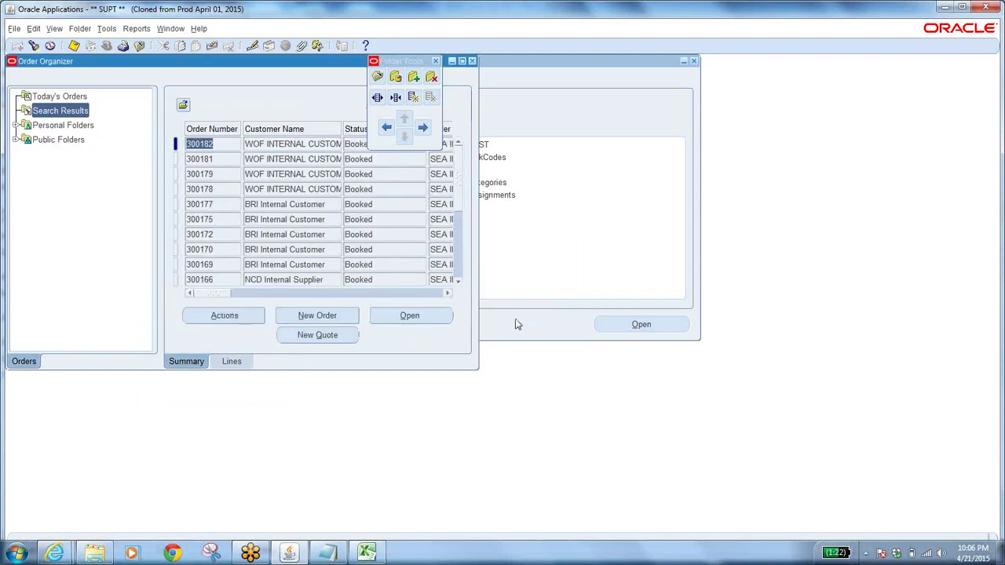
Open the first WOF INTERNAL CUSTOMER order and review its line statuses, closing Folder Tools and the availability details
{"action": "left_click", "coordinate": [414, 318]}
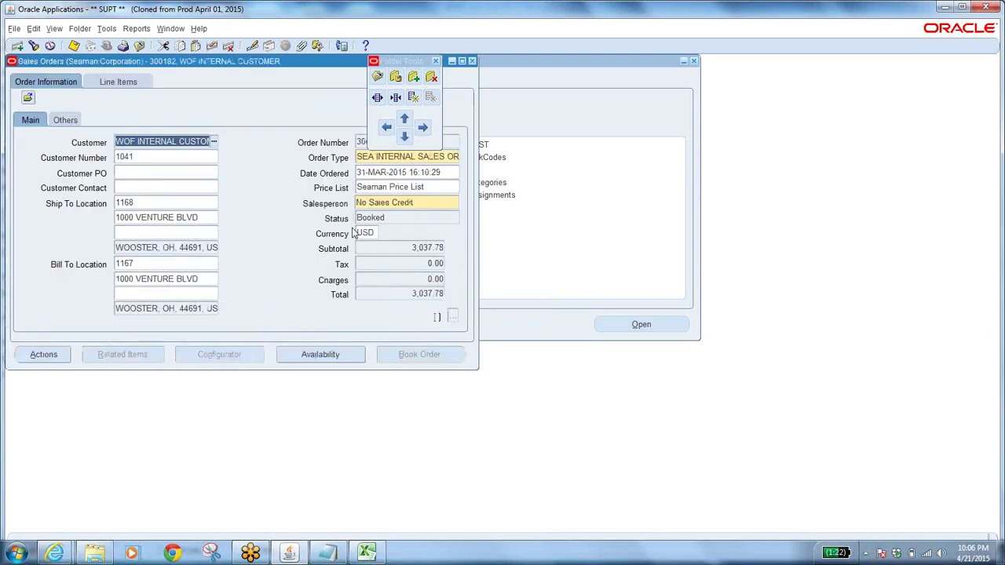
{"action": "left_click", "coordinate": [118, 82]}
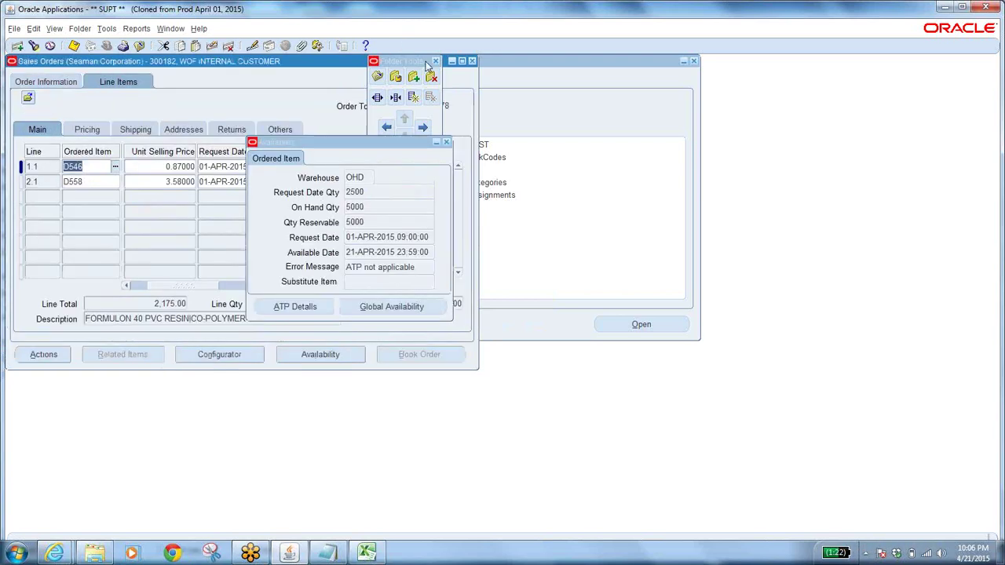
{"action": "left_click", "coordinate": [436, 60]}
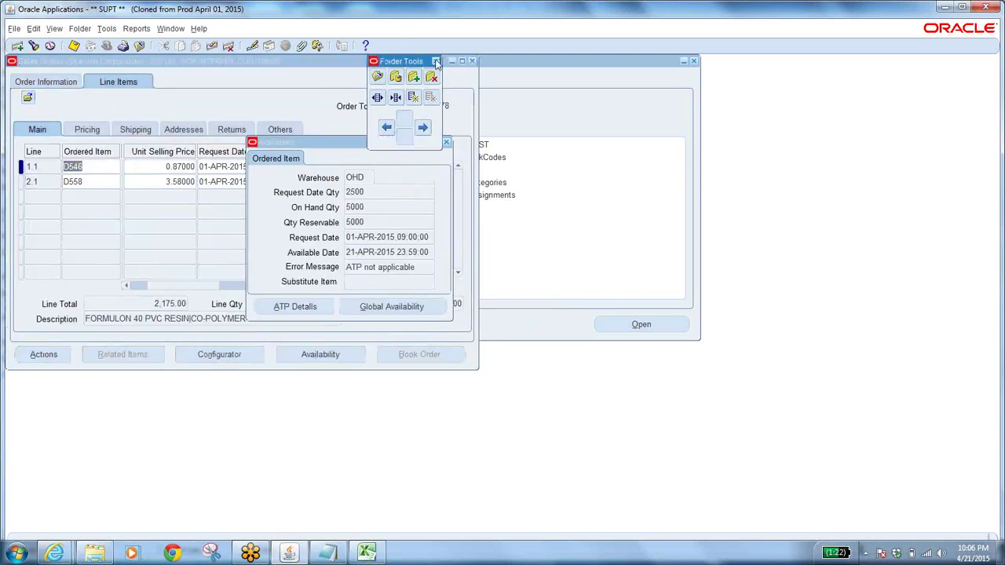
{"action": "left_click", "coordinate": [447, 144]}
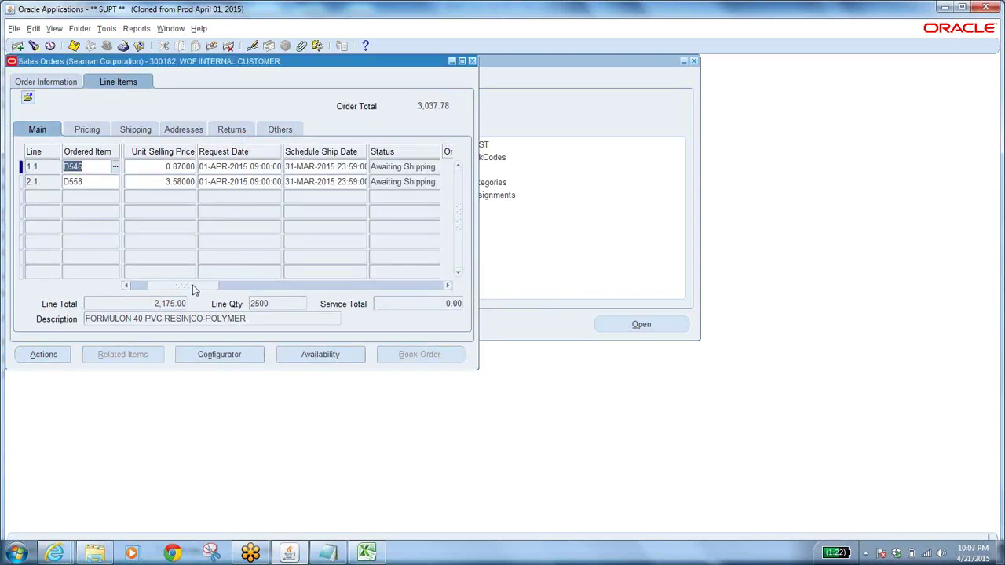
{"action": "mouse_move", "coordinate": [195, 289]}
{"action": "left_mouse_down"}
{"action": "mouse_move", "coordinate": [171, 287]}
{"action": "mouse_move", "coordinate": [214, 294]}
{"action": "left_mouse_up"}
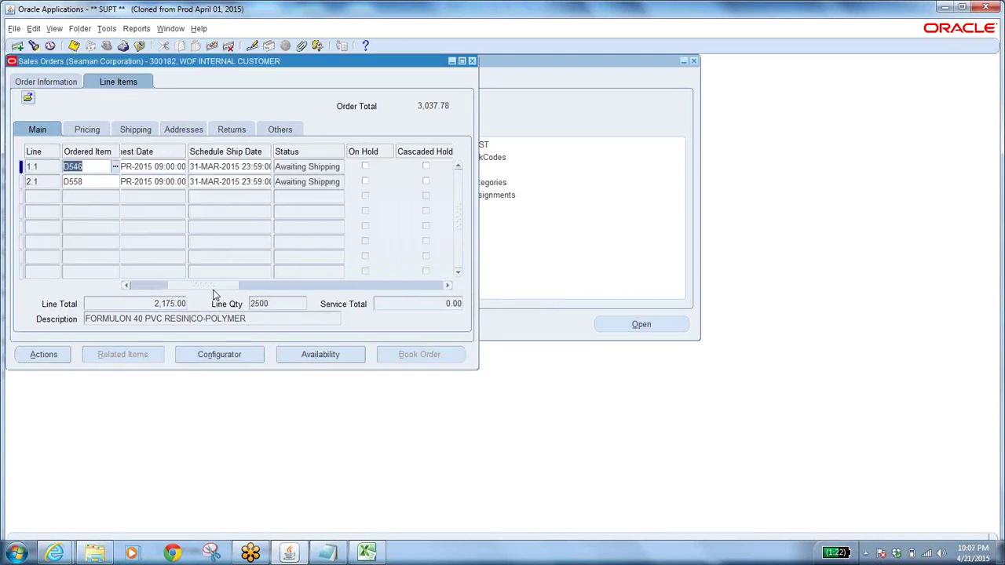
Look up the order number in the order header, record it as an ISO entry in the Notepad notes, and return to the order
{"action": "left_click", "coordinate": [68, 82]}
{"action": "left_click", "coordinate": [394, 139]}
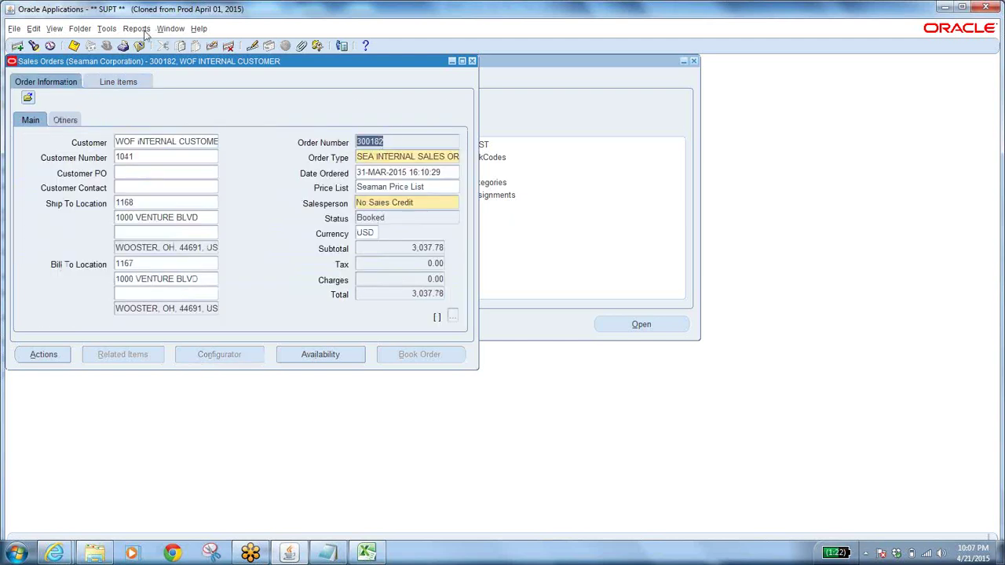
{"action": "left_click", "coordinate": [118, 81]}
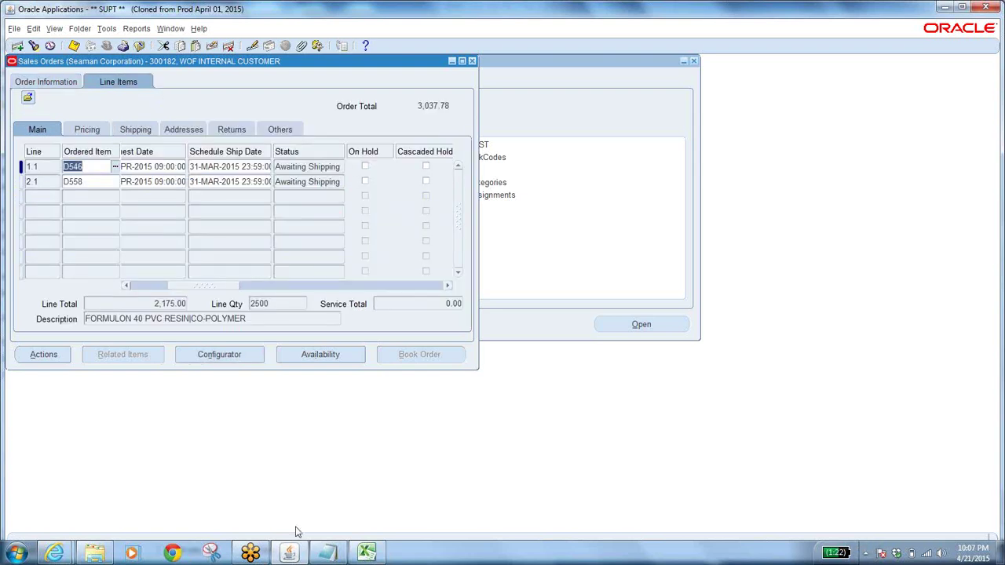
{"action": "left_click", "coordinate": [328, 552]}
{"action": "left_click", "coordinate": [100, 380]}
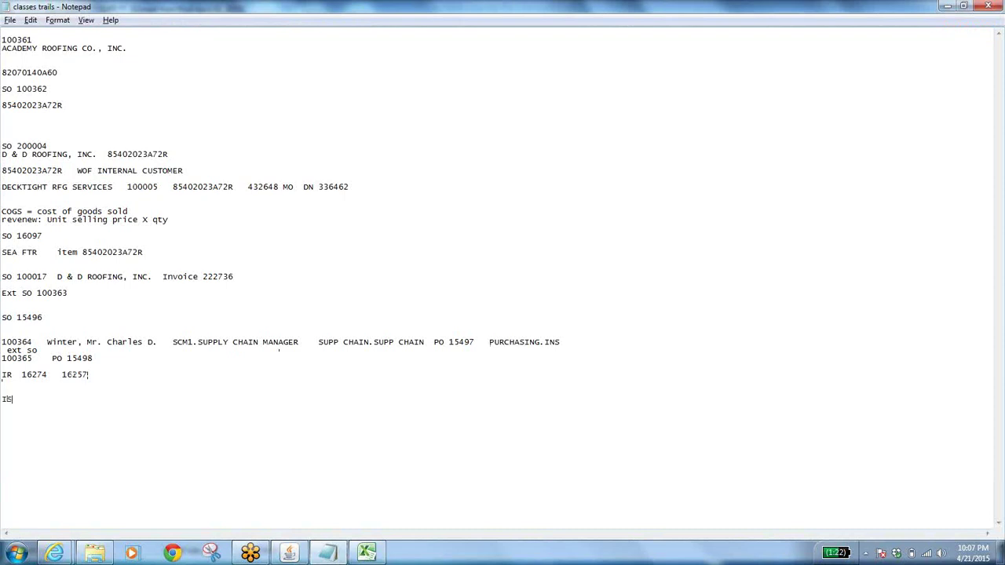
{"action": "type", "text": "SO 300182"}
{"action": "key", "text": "alt+Tab"}
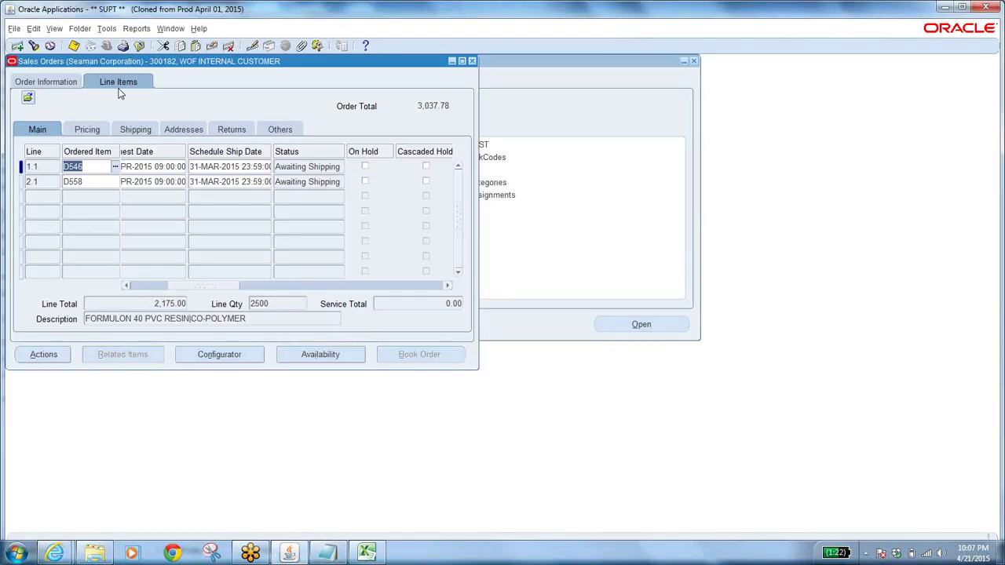
Review the shipping details of the order lines and highlight the warehouse of line 1.1
{"action": "left_click", "coordinate": [138, 132]}
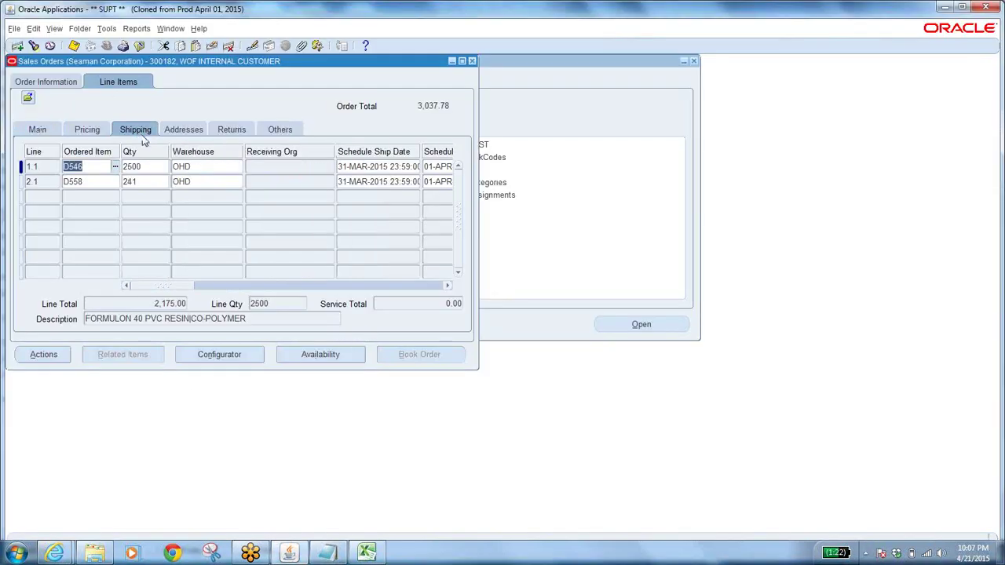
{"action": "left_click", "coordinate": [206, 167]}
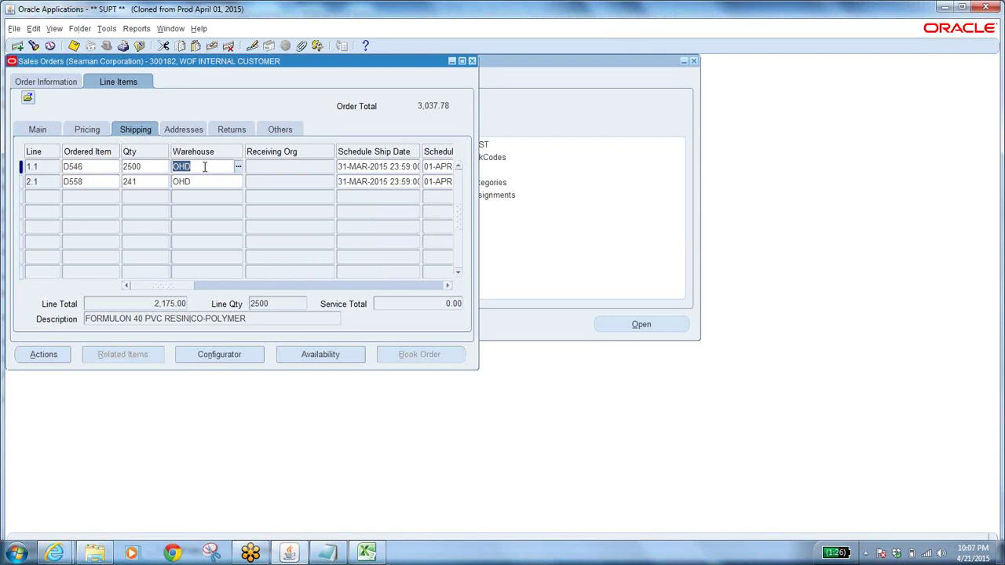
{"action": "left_click", "coordinate": [210, 166]}
{"action": "double_click", "coordinate": [210, 165]}
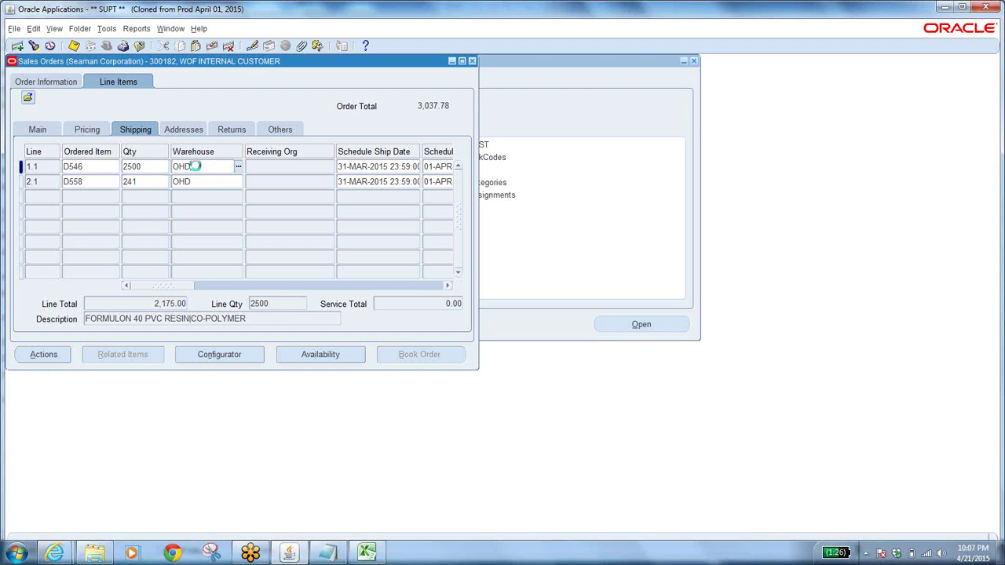
Examine the ship-to location, its address and the customer in the order header, and return to the line shipping details
{"action": "left_click", "coordinate": [49, 83]}
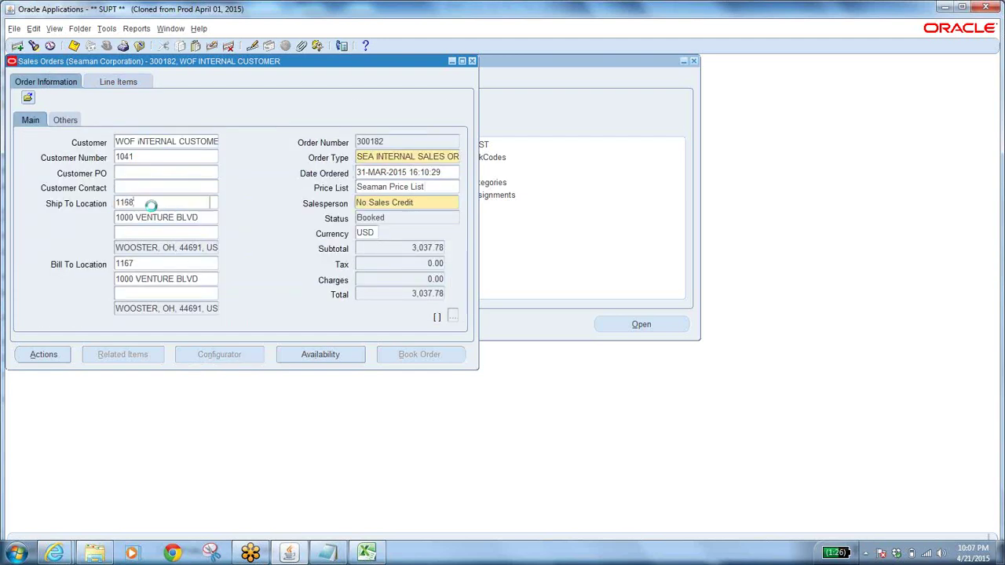
{"action": "double_click", "coordinate": [152, 204]}
{"action": "left_click", "coordinate": [173, 218]}
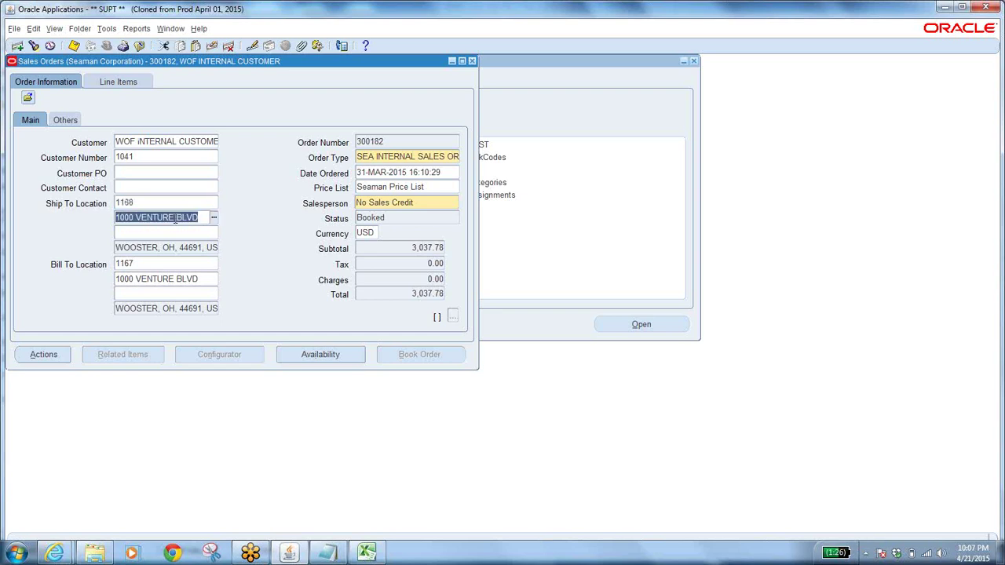
{"action": "left_click", "coordinate": [153, 140]}
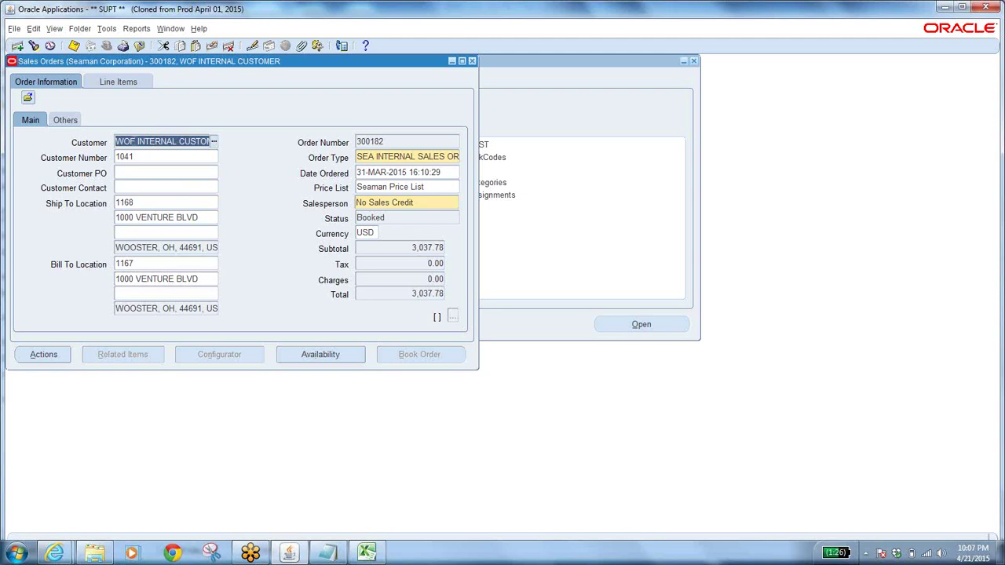
{"action": "left_click", "coordinate": [135, 141]}
{"action": "double_click", "coordinate": [135, 141]}
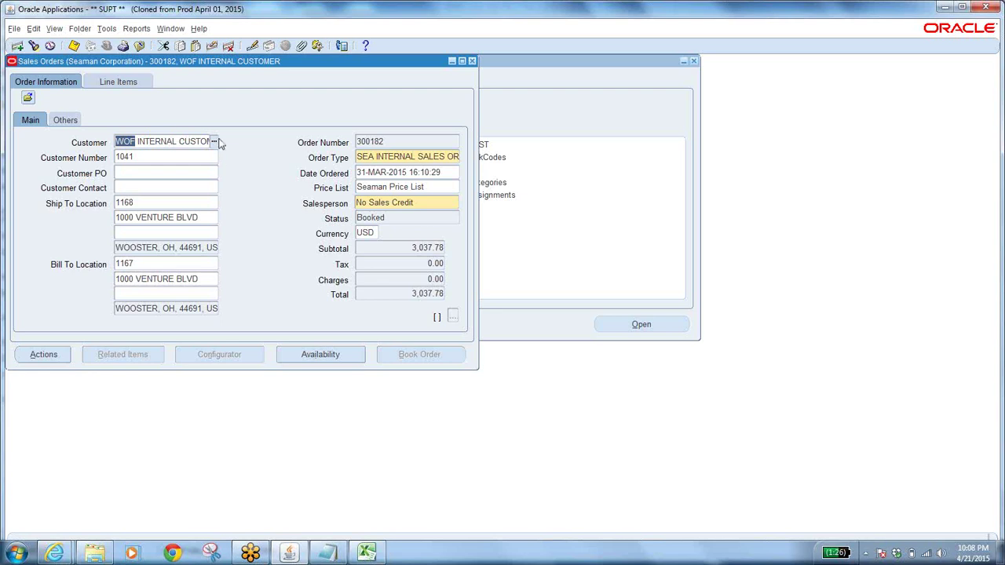
{"action": "left_click", "coordinate": [116, 83]}
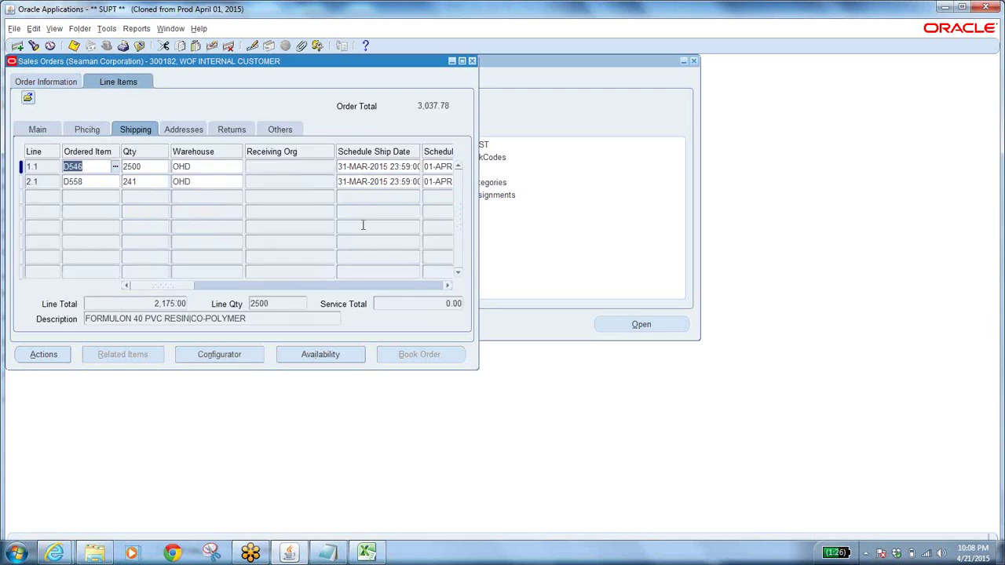
Copy the customer name from the order header, add it after the ISO entry in the Notepad notes, and return to the order
{"action": "left_click", "coordinate": [57, 82]}
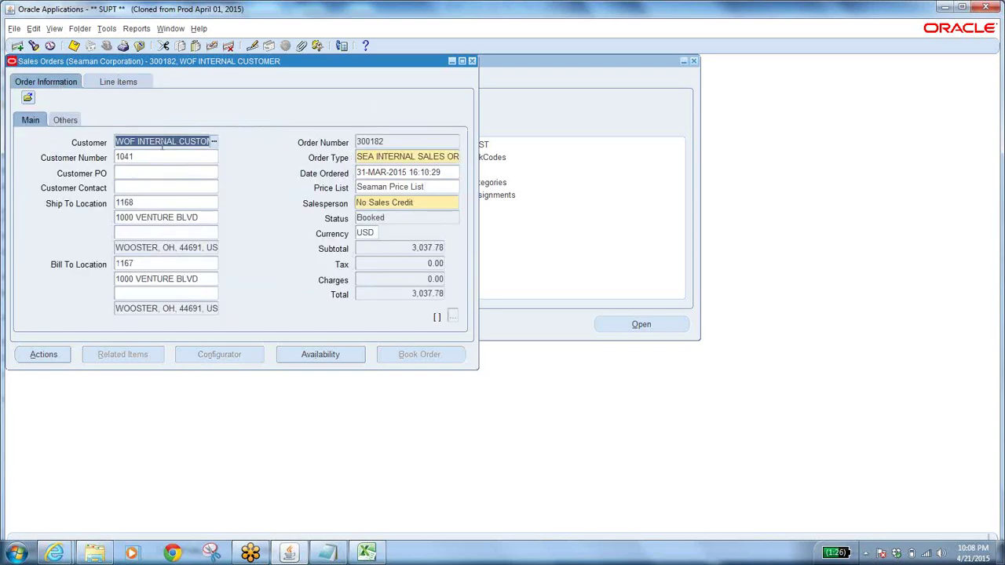
{"action": "left_click", "coordinate": [196, 146]}
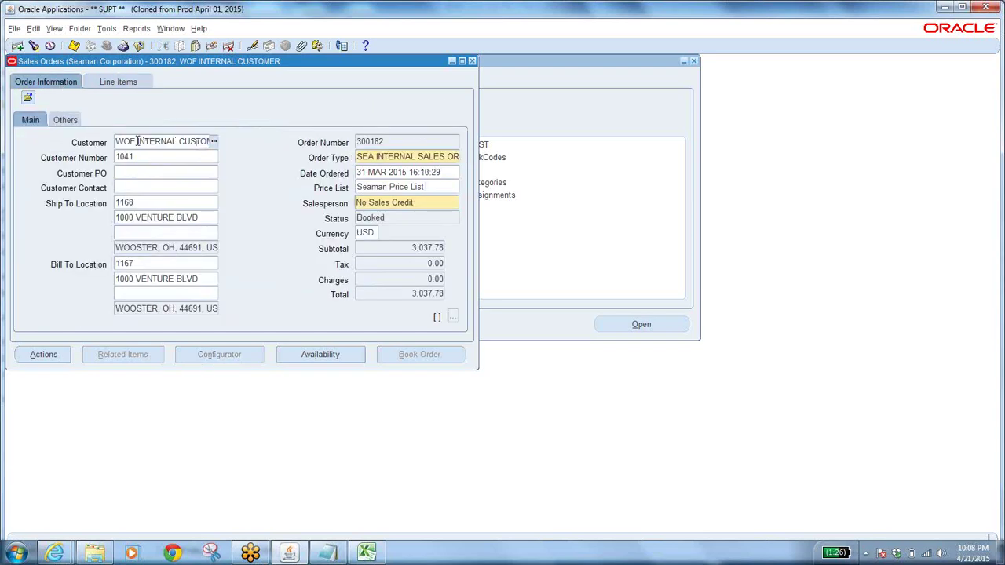
{"action": "key", "text": "Home"}
{"action": "left_click_drag", "start_coordinate": [117, 141], "coordinate": [285, 187]}
{"action": "key", "text": "ctrl+c"}
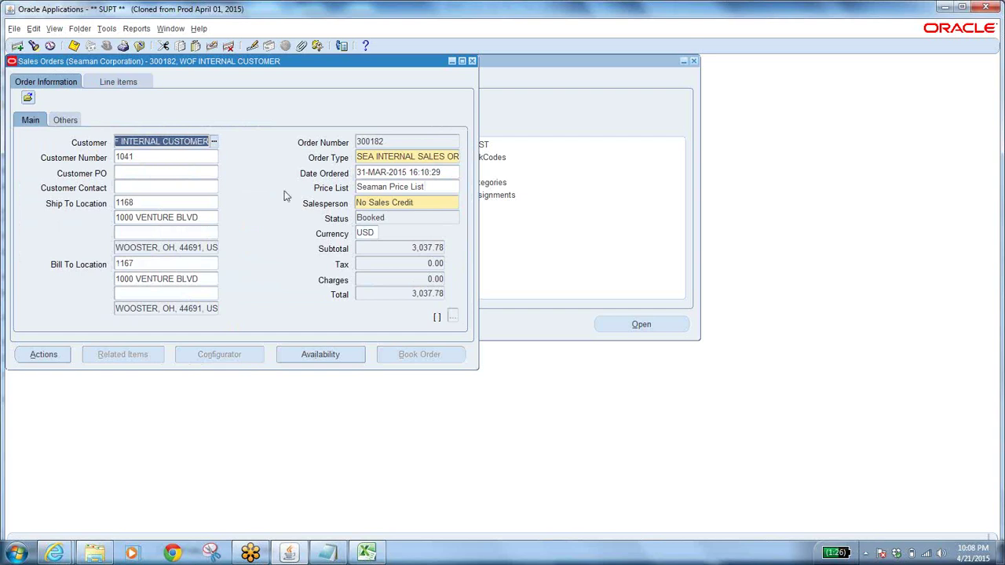
{"action": "left_click", "coordinate": [328, 553]}
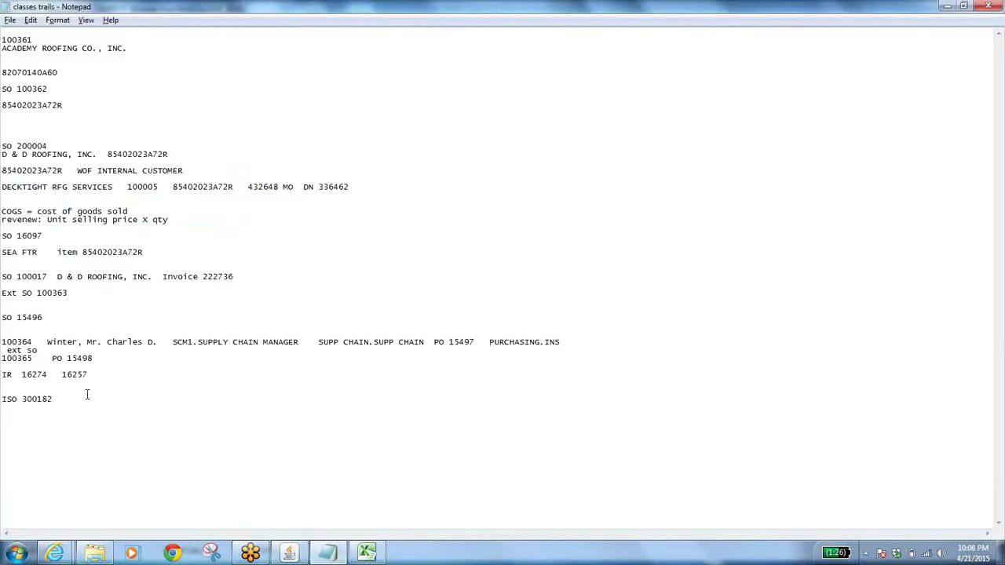
{"action": "key", "text": "ctrl+v"}
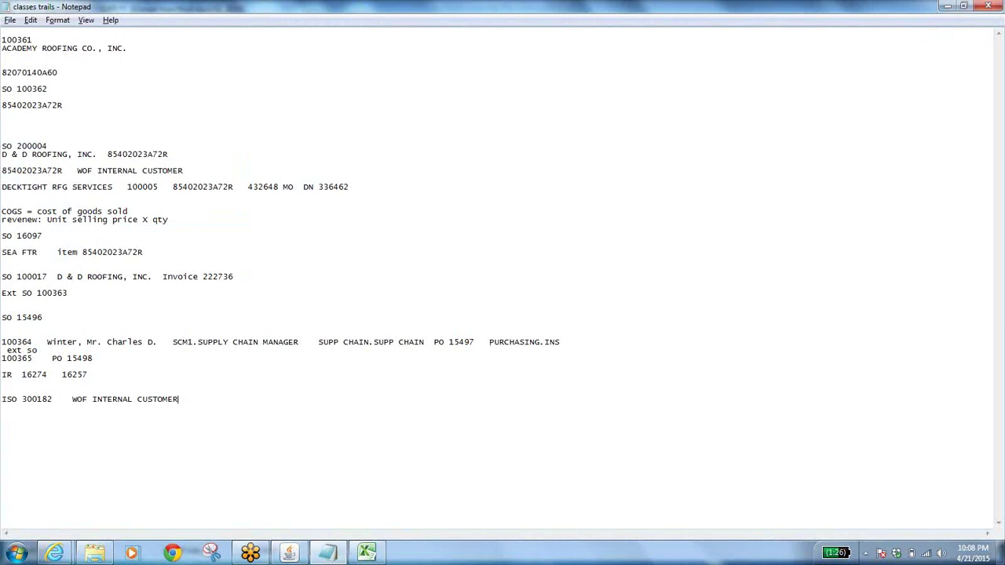
{"action": "key", "text": "alt+Tab"}
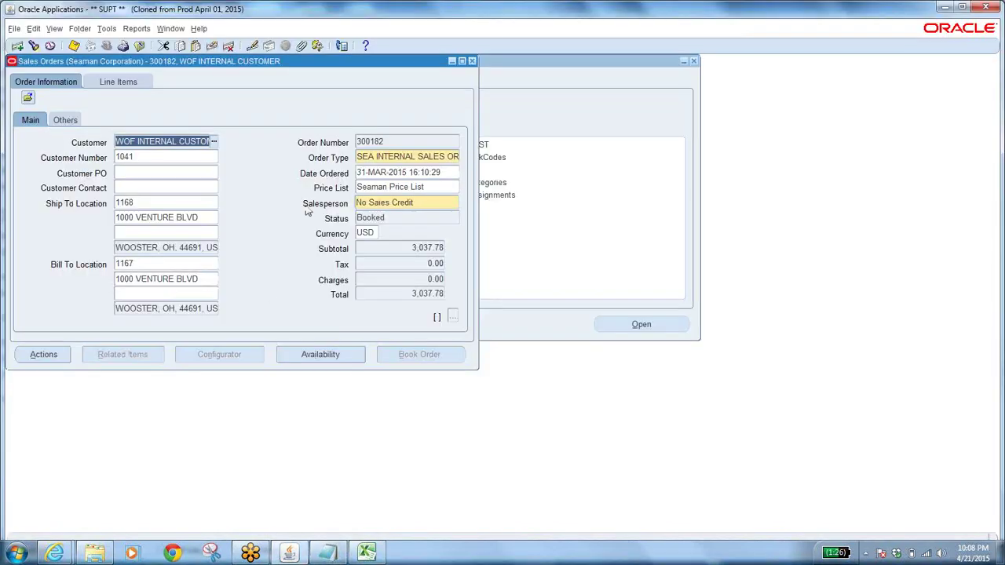
Set the schedule arrival date of order line 1.1 to 30-APR-2015 and acknowledge the update
{"action": "left_click", "coordinate": [118, 82]}
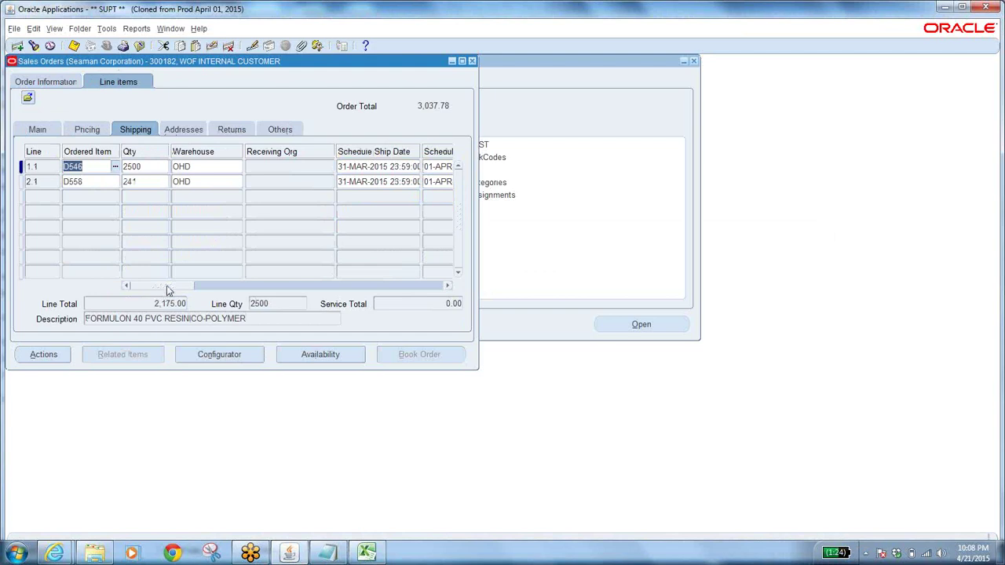
{"action": "left_click_drag", "start_coordinate": [167, 290], "coordinate": [195, 288]}
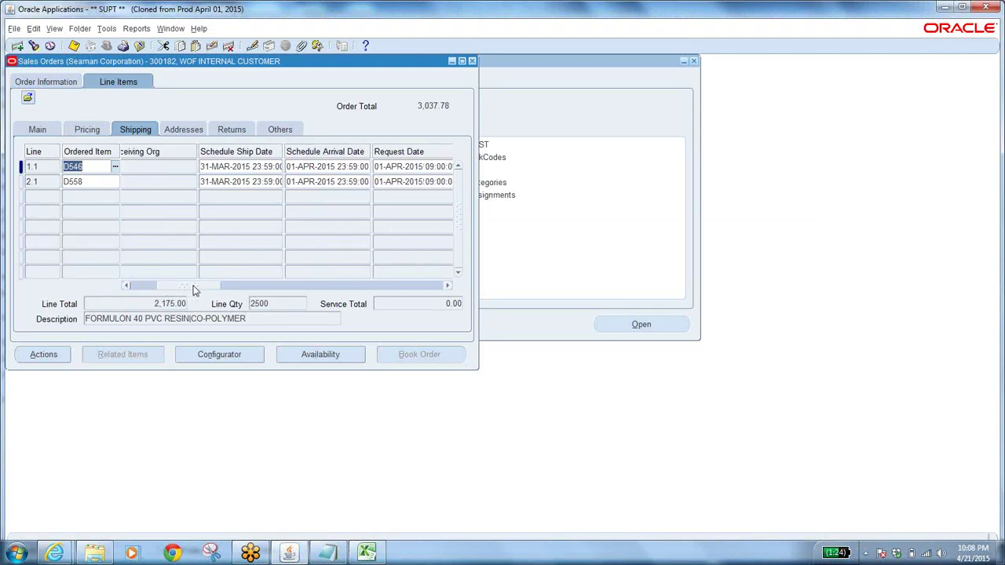
{"action": "left_click", "coordinate": [354, 166]}
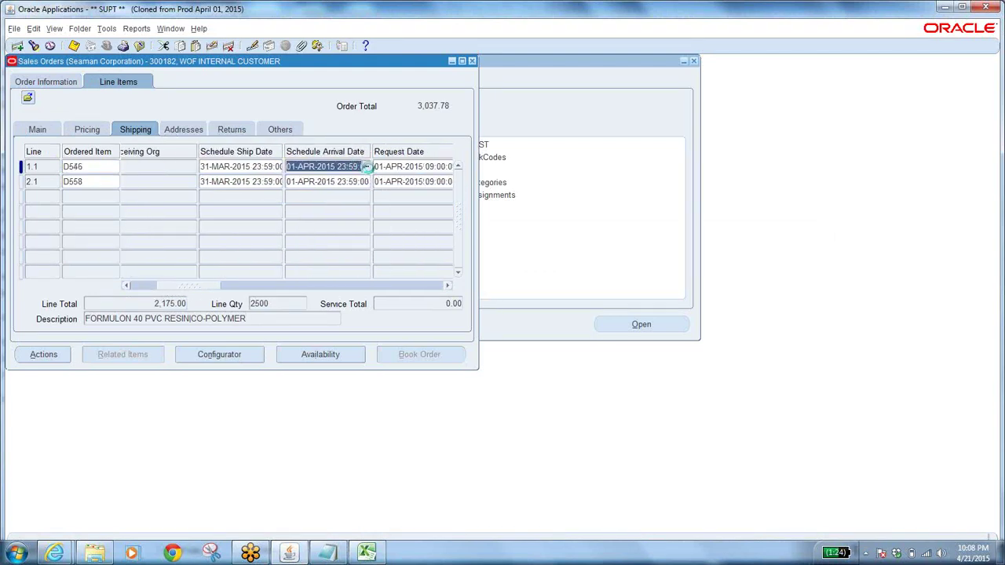
{"action": "key", "text": "ctrl+l"}
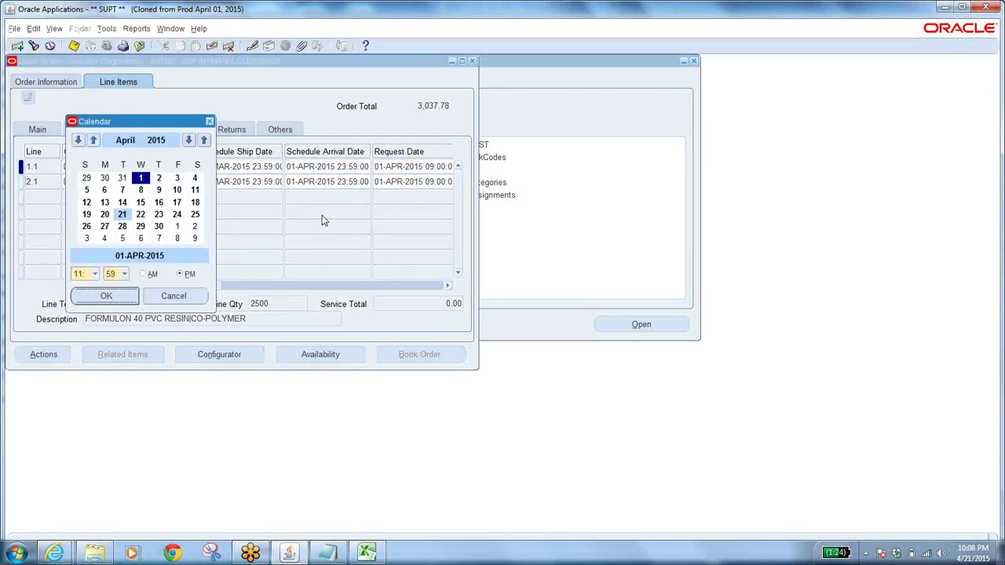
{"action": "left_click", "coordinate": [159, 226]}
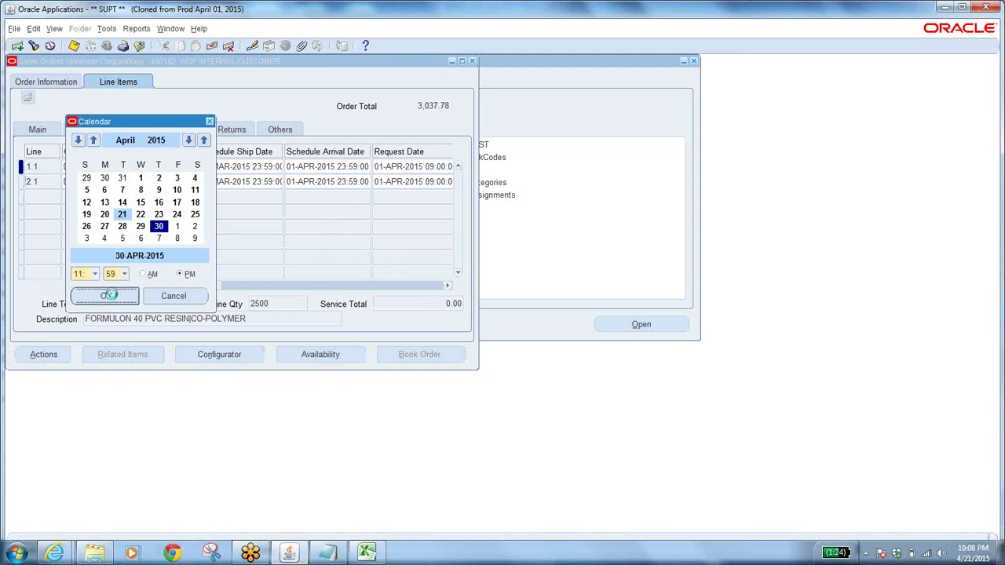
{"action": "key", "text": "Return"}
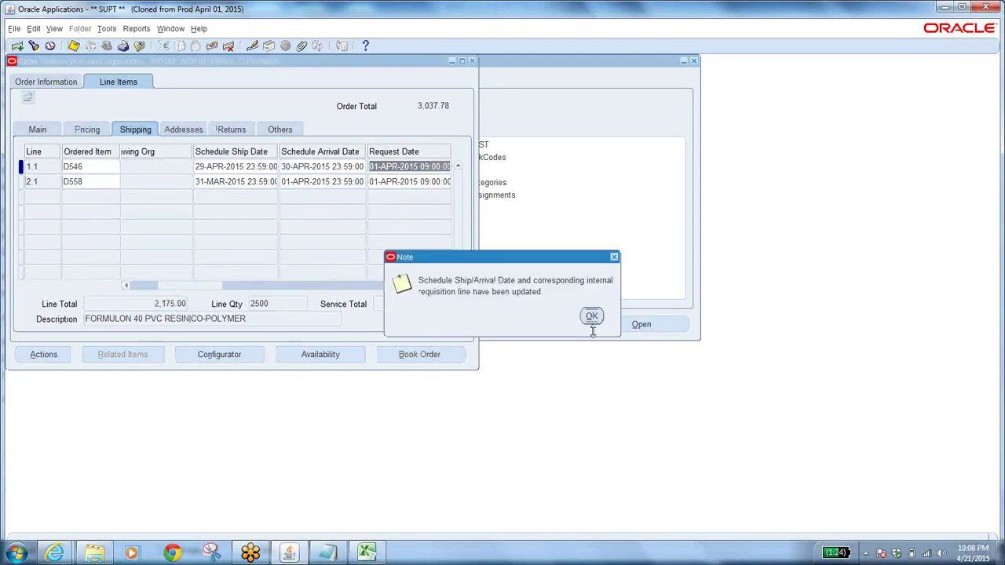
{"action": "left_click", "coordinate": [592, 318]}
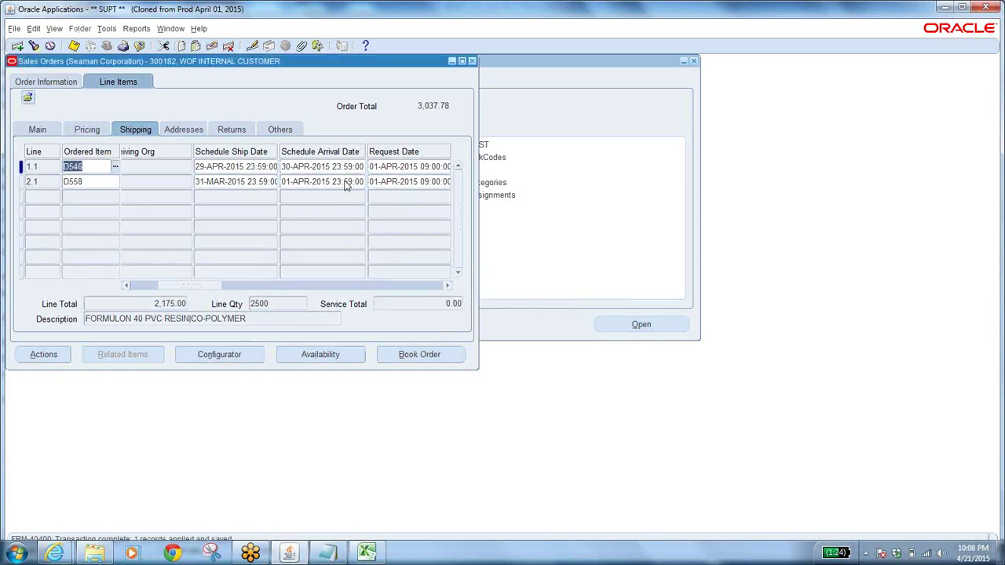
Close the order, collapse the Navigator and open Transactions under Shipping
{"action": "left_click", "coordinate": [140, 47]}
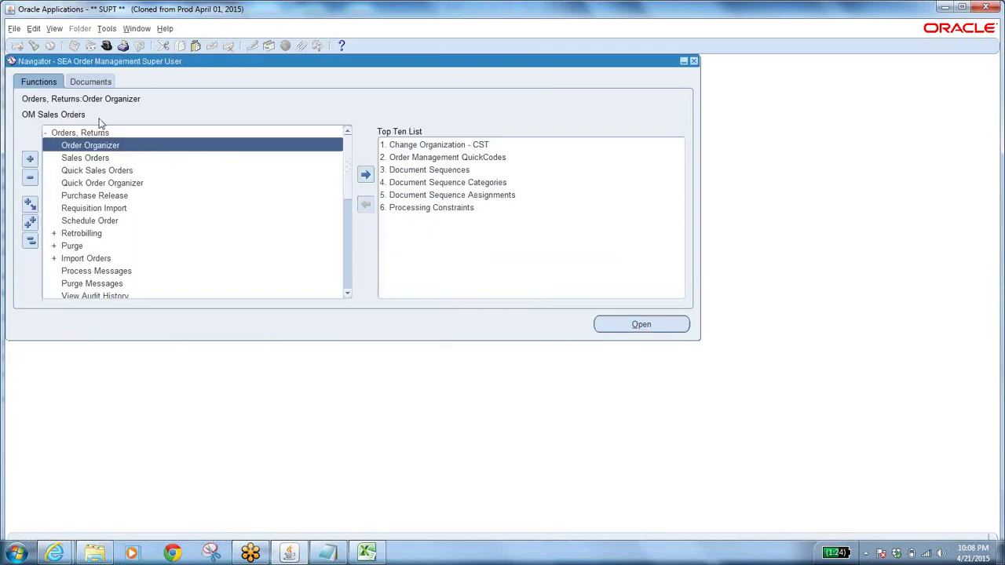
{"action": "left_click", "coordinate": [30, 241]}
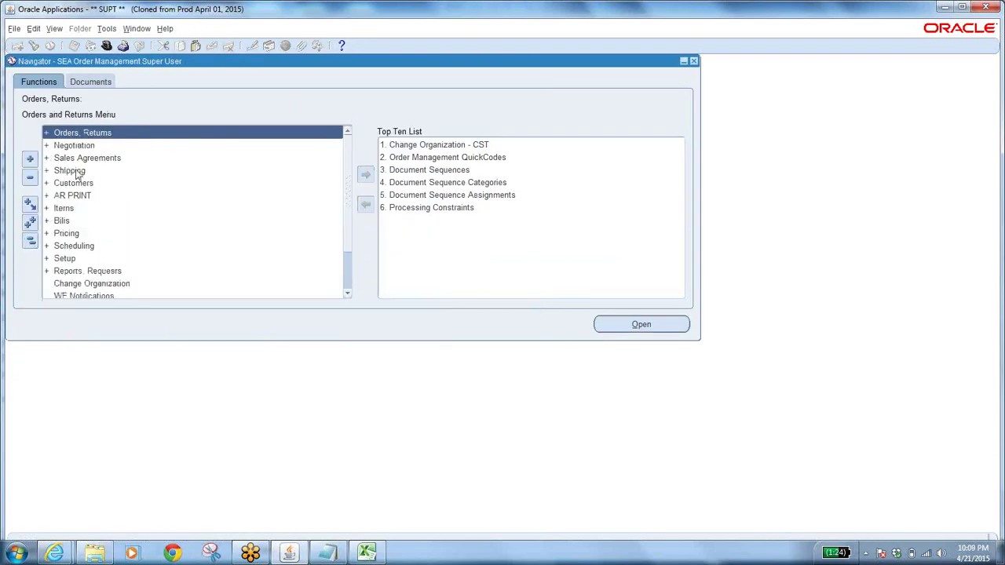
{"action": "left_click", "coordinate": [72, 171]}
{"action": "double_click", "coordinate": [72, 170]}
{"action": "left_click", "coordinate": [92, 194]}
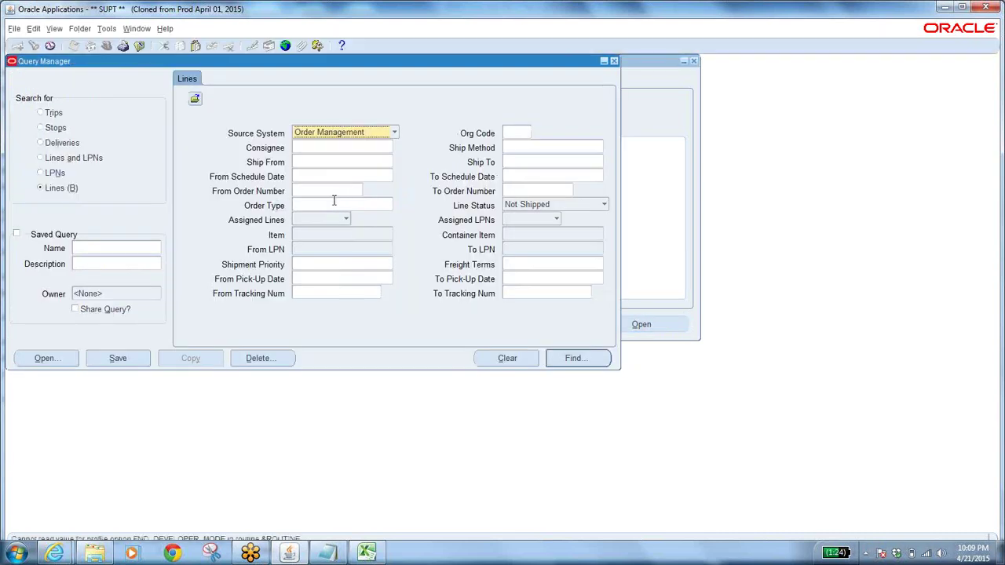
Try to copy the ISO order number from the Notepad notes into From Order Number of the shipping lines query
{"action": "left_click", "coordinate": [334, 192]}
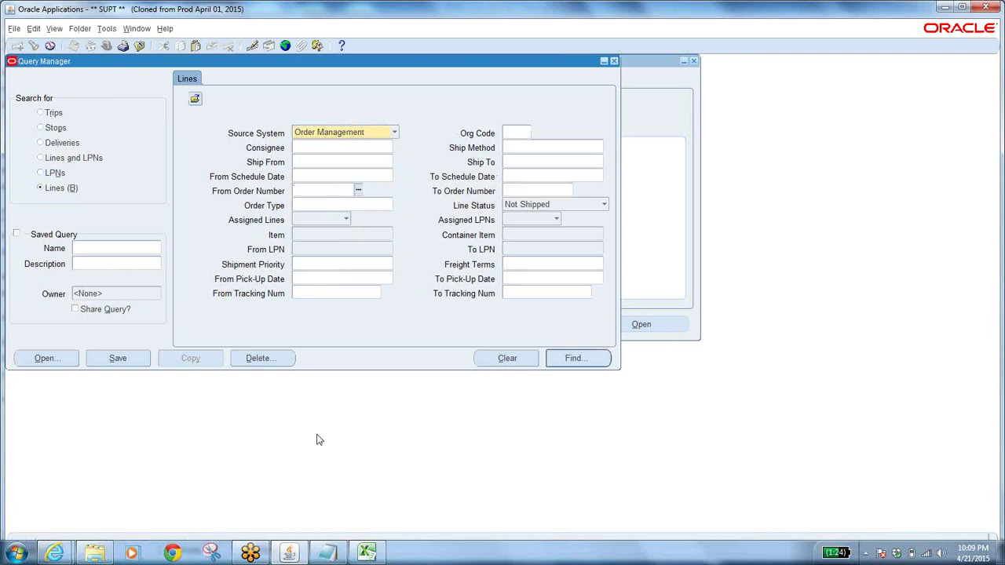
{"action": "left_click", "coordinate": [328, 553]}
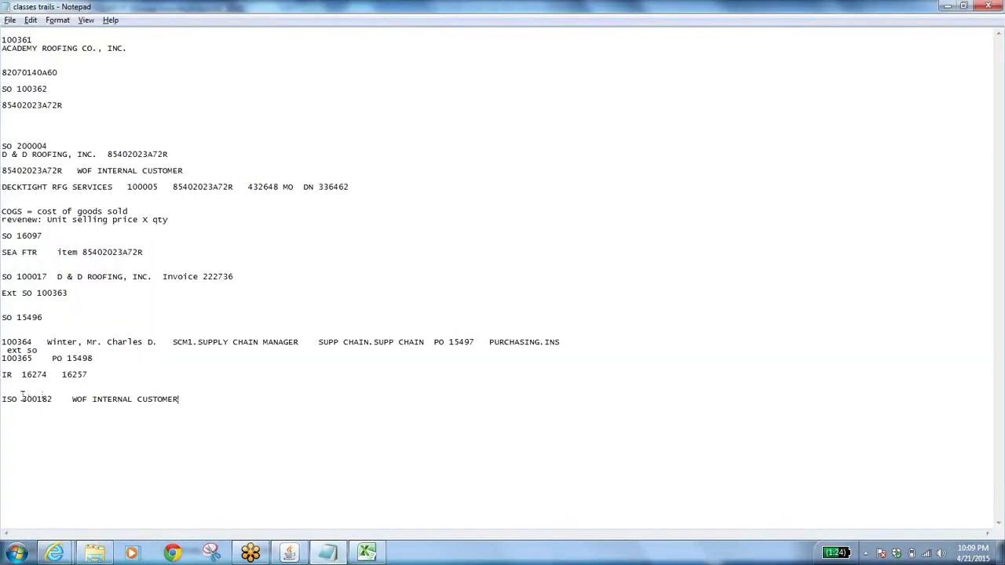
{"action": "left_click_drag", "start_coordinate": [22, 399], "coordinate": [53, 399]}
{"action": "key", "text": "ctrl+c"}
{"action": "key", "text": "alt+Tab"}
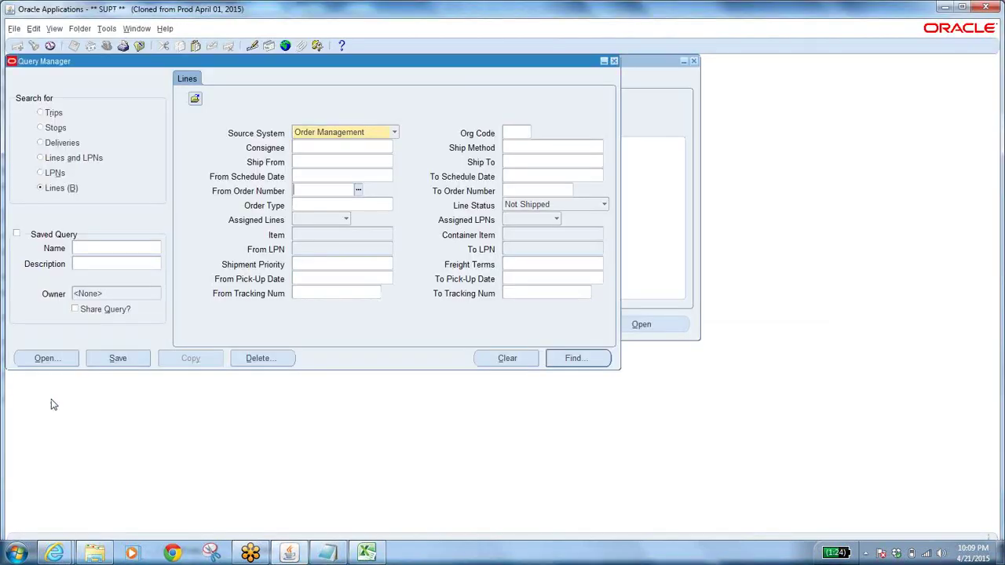
{"action": "left_click", "coordinate": [312, 189]}
{"action": "key", "text": "ctrl+v"}
{"action": "key", "text": "Tab"}
{"action": "key", "text": "alt+space"}
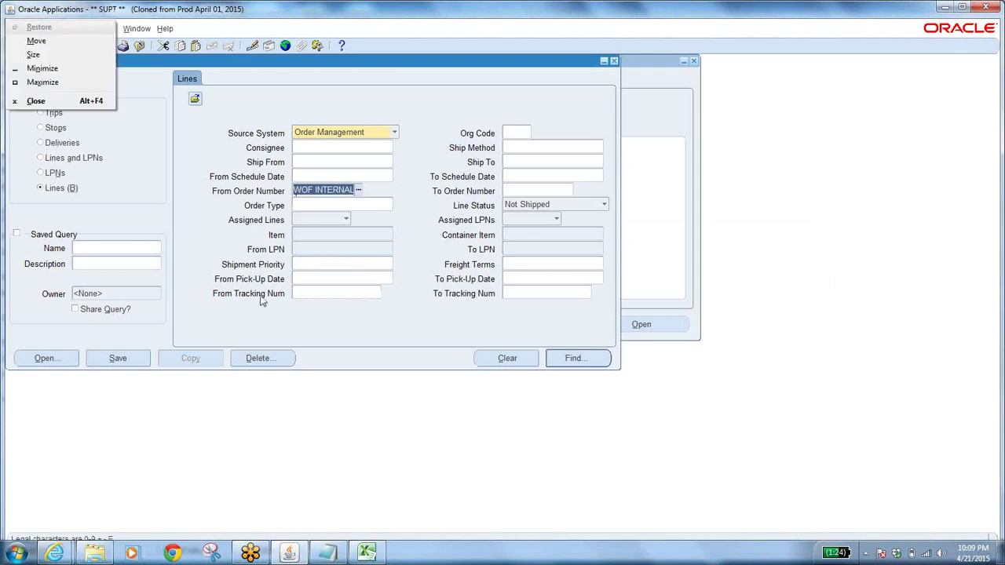
{"action": "key", "text": "Escape"}
Recopy the ISO order number from the Notepad notes, enter it as From and To Order Number, and find its shipping lines
{"action": "key", "text": "alt+Tab"}
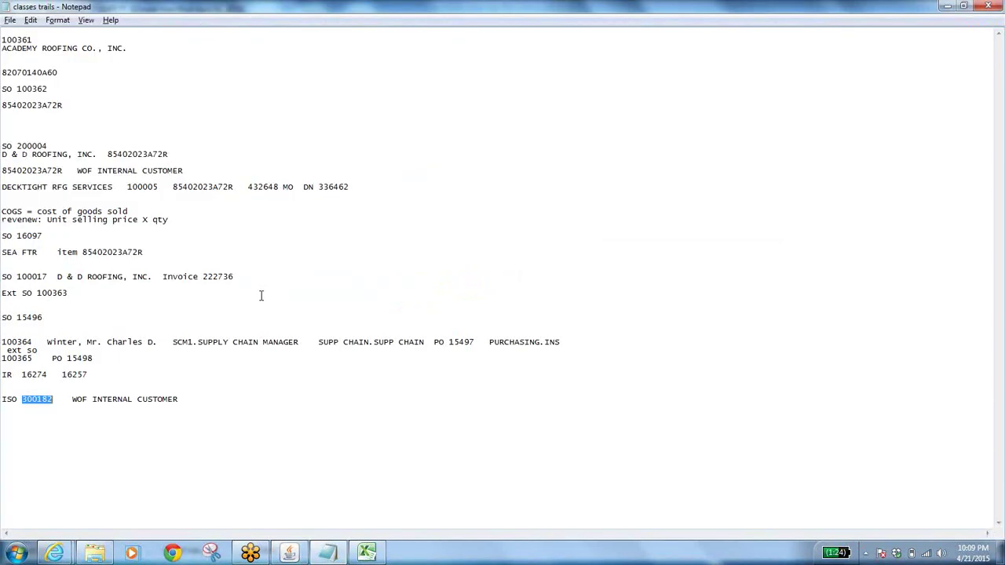
{"action": "right_click", "coordinate": [38, 398]}
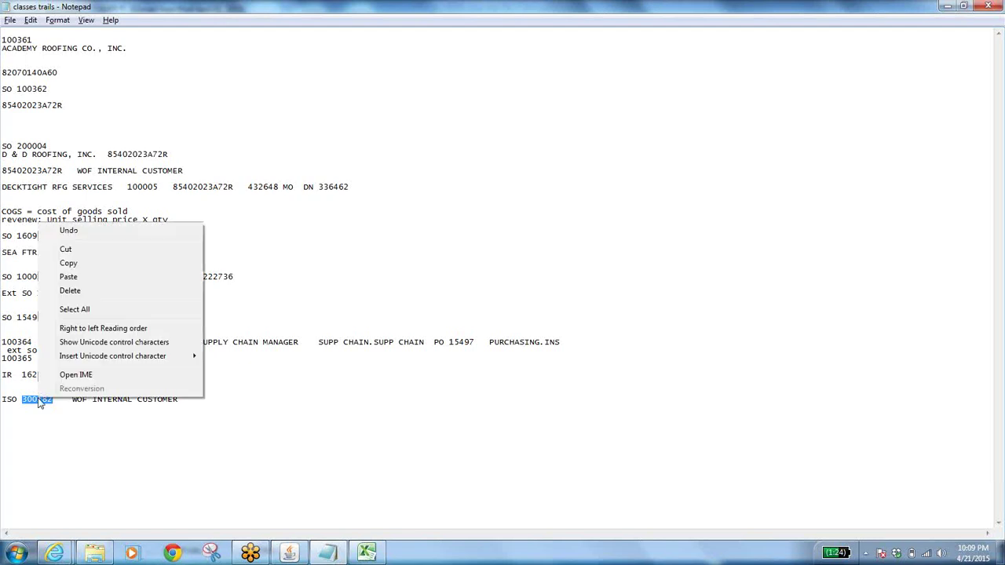
{"action": "left_click", "coordinate": [90, 263]}
{"action": "key", "text": "alt+Tab"}
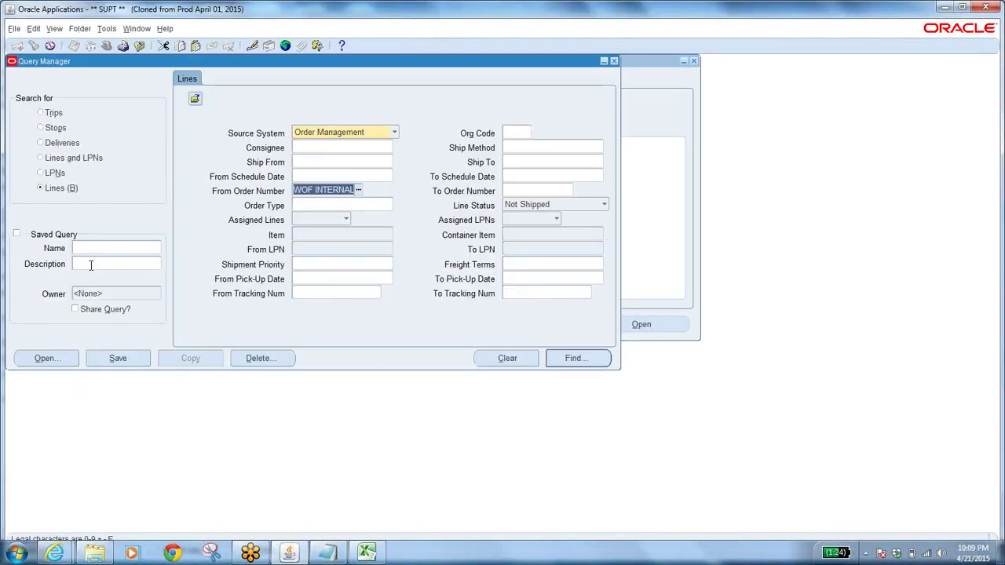
{"action": "key", "text": "ctrl+v"}
{"action": "key", "text": "Tab"}
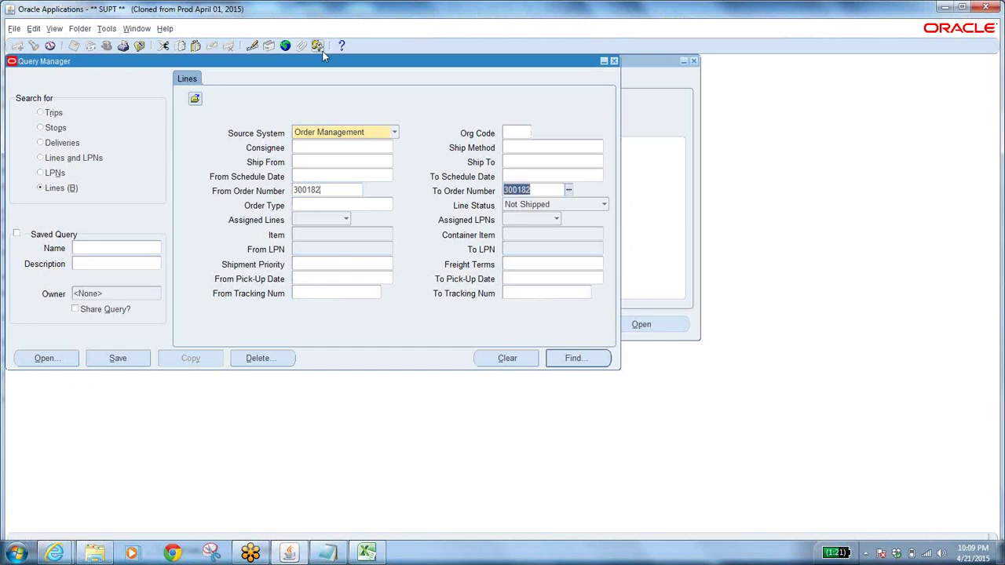
{"action": "left_click", "coordinate": [589, 358]}
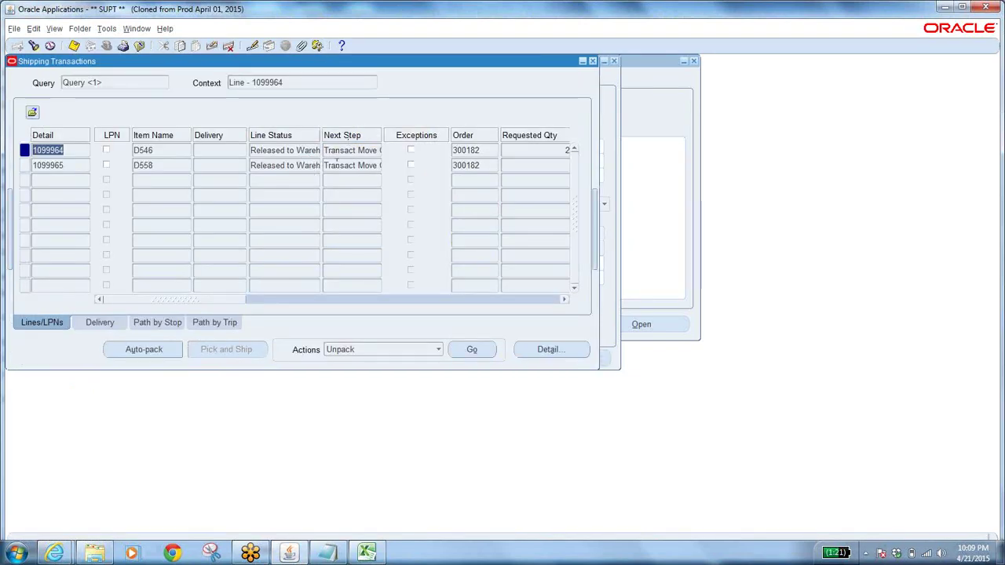
Inspect the first shipping line's status and move order number, and close the shipping forms
{"action": "left_click", "coordinate": [296, 151]}
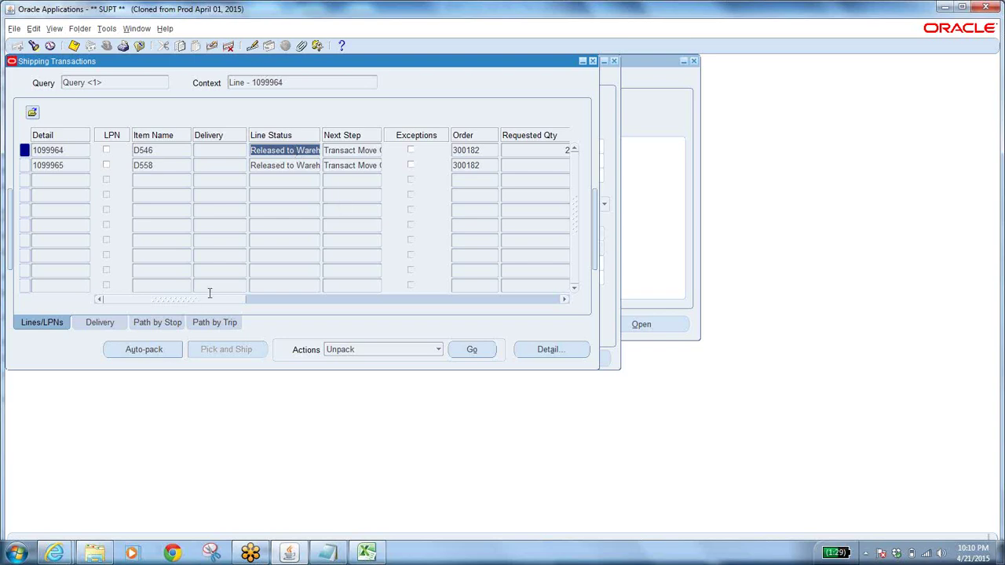
{"action": "left_click_drag", "start_coordinate": [209, 299], "coordinate": [512, 335]}
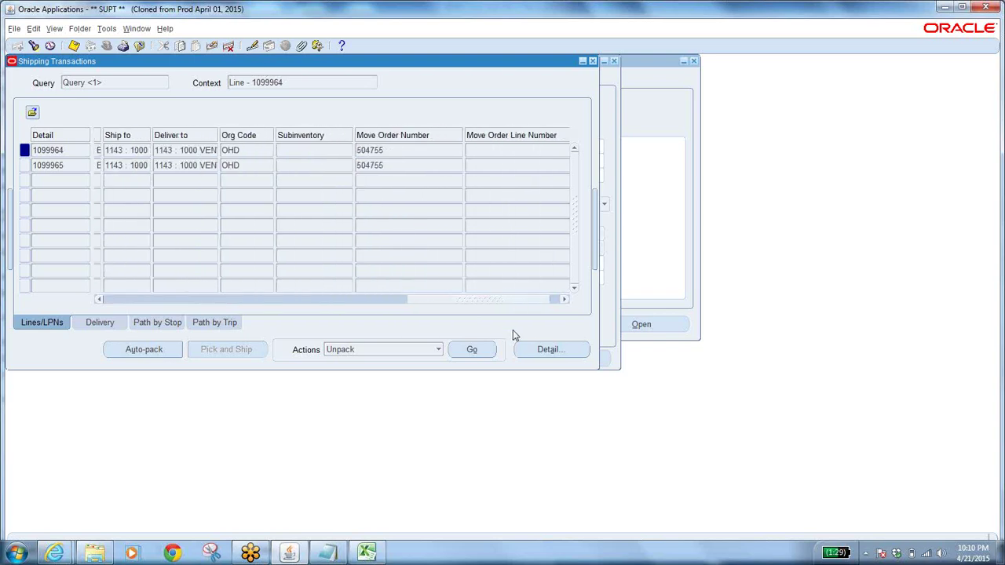
{"action": "double_click", "coordinate": [385, 149]}
{"action": "left_click", "coordinate": [138, 46]}
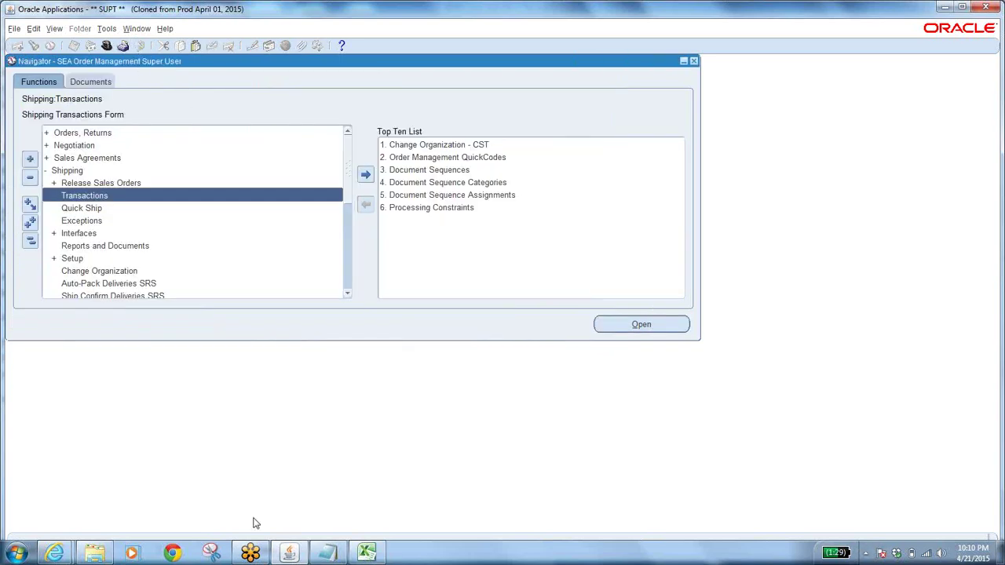
Copy the name WOF INTERNAL CUSTOMER from the ISO entry in the Notepad notes and return to the Navigator
{"action": "left_click", "coordinate": [328, 552]}
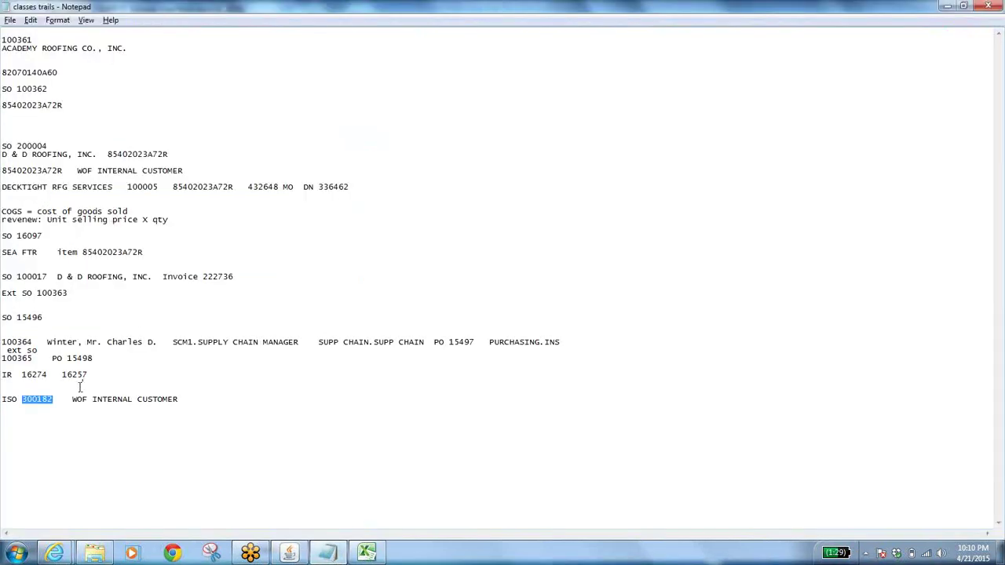
{"action": "left_click_drag", "start_coordinate": [72, 399], "coordinate": [182, 405]}
{"action": "key", "text": "ctrl+c"}
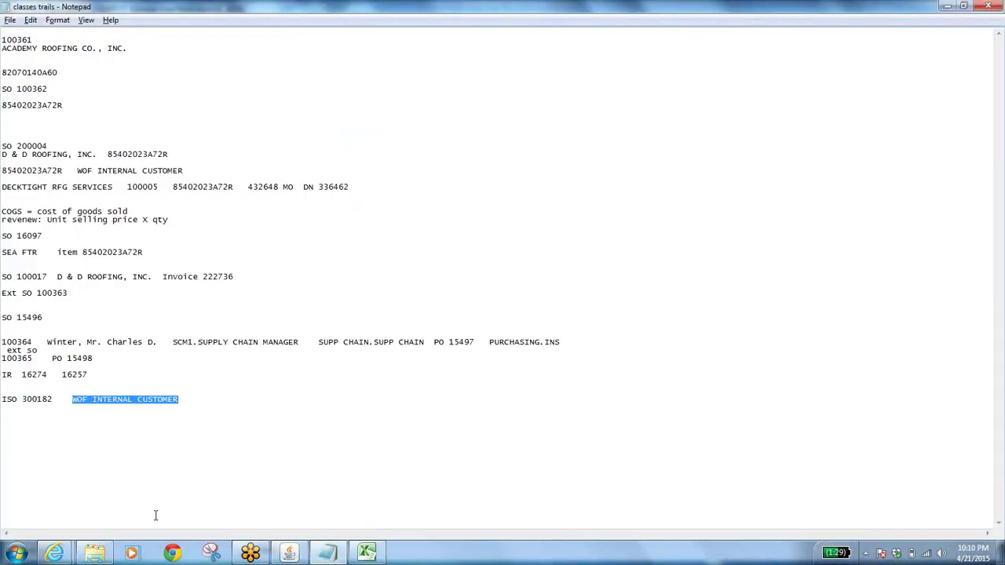
{"action": "left_click", "coordinate": [289, 552]}
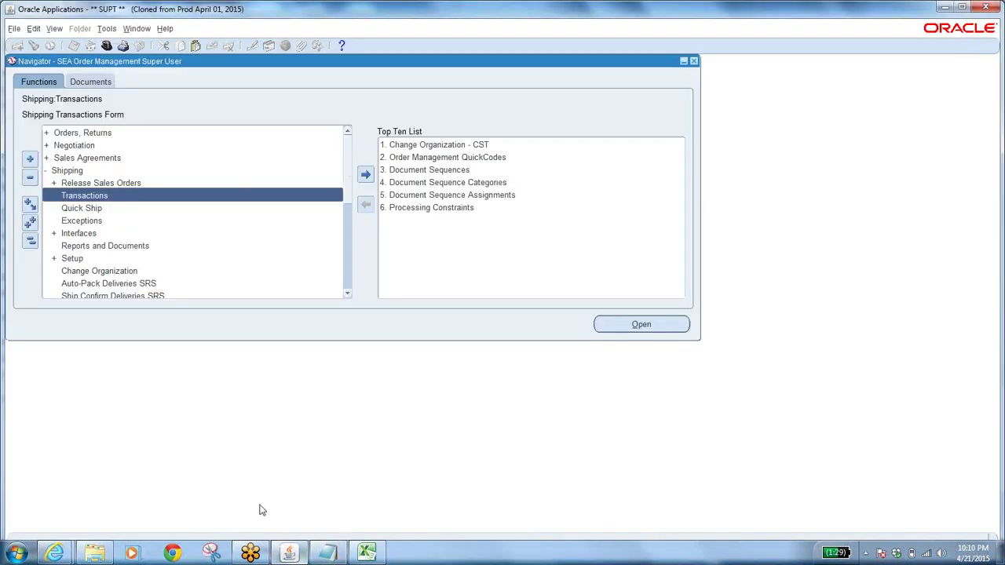
Collapse the Navigator's function tree and switch to the SEA Receivables Super User responsibility
{"action": "left_click", "coordinate": [29, 241]}
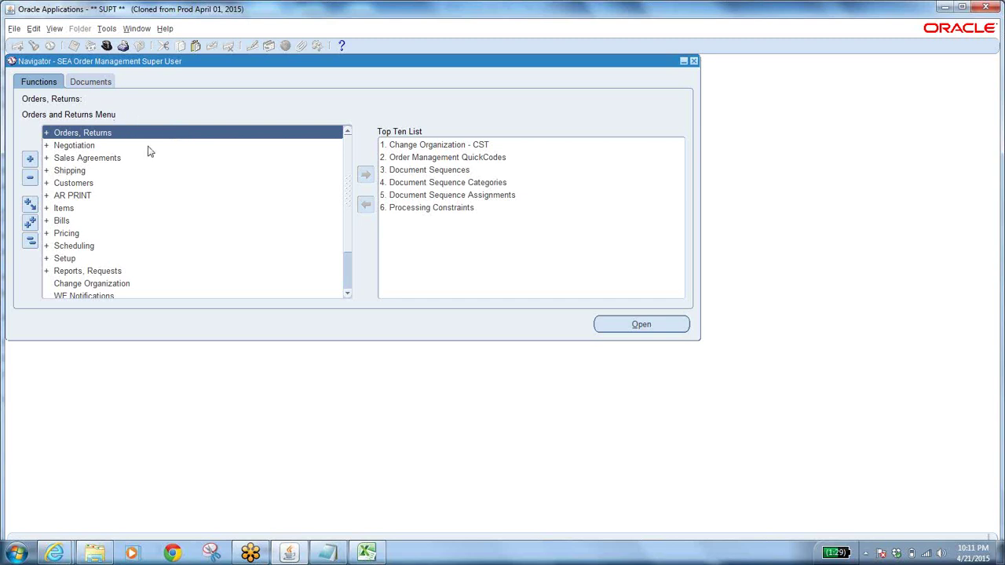
{"action": "left_click", "coordinate": [106, 47]}
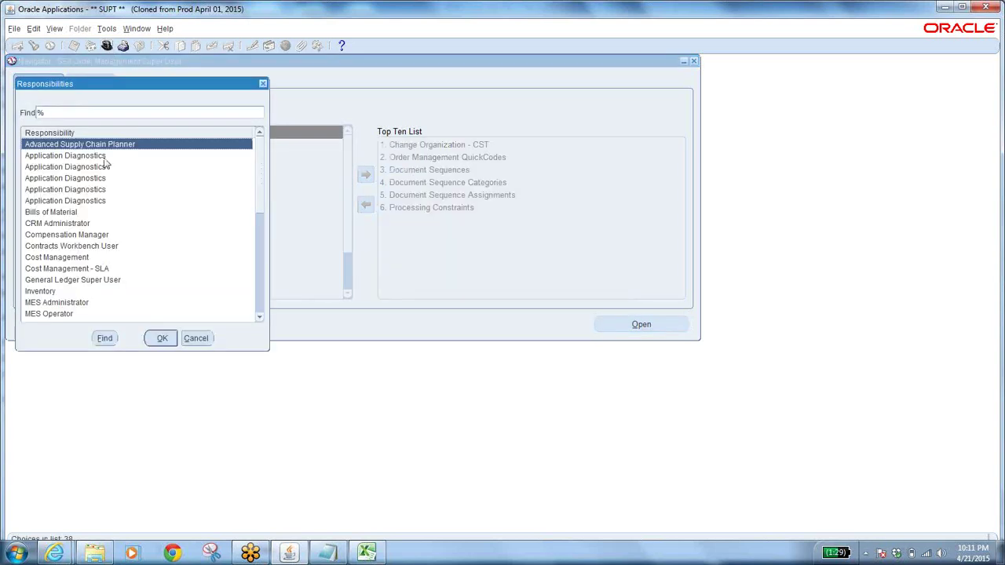
{"action": "scroll", "coordinate": [263, 326], "scroll_direction": "down", "scroll_amount": 3}
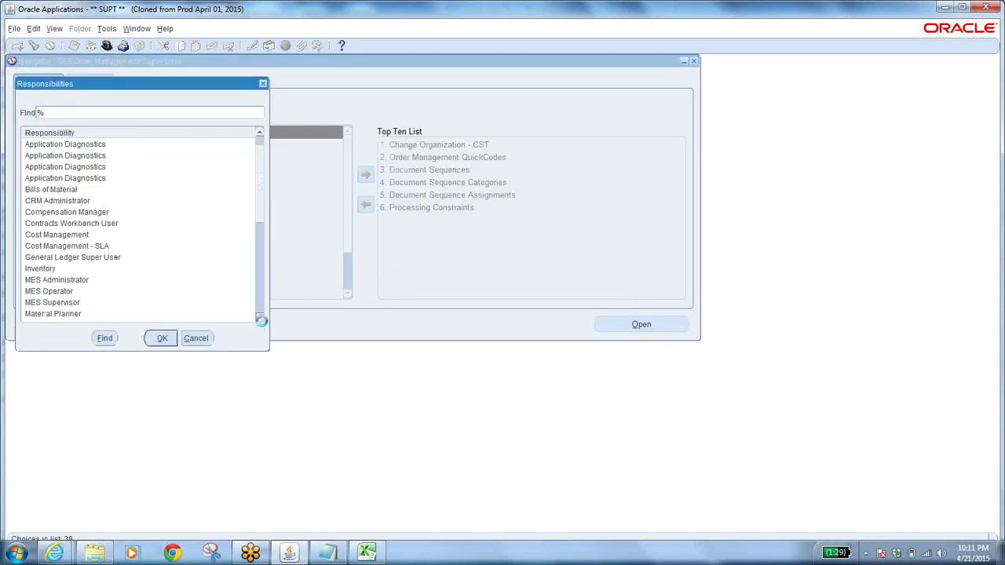
{"action": "type", "text": "s"}
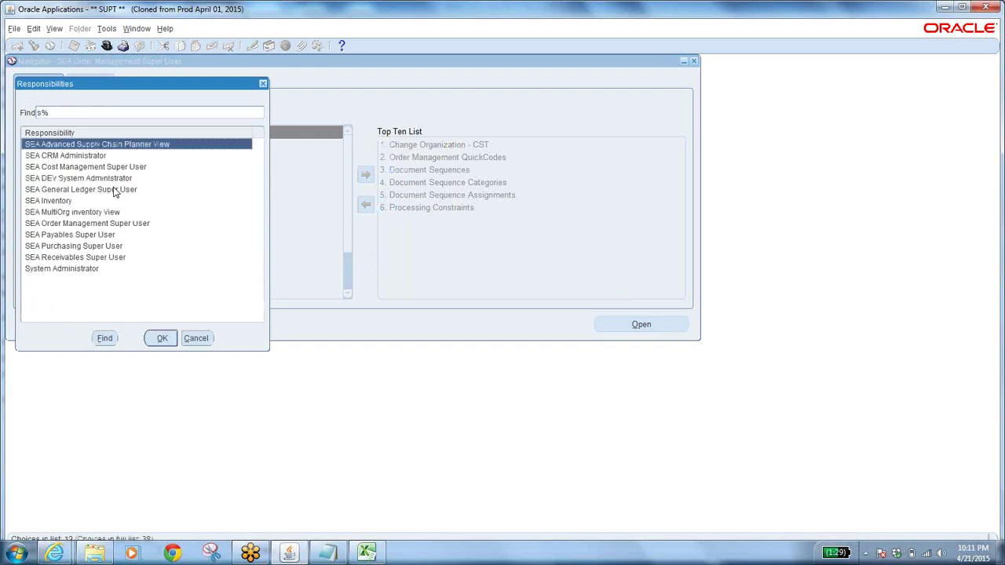
{"action": "left_click", "coordinate": [108, 258]}
{"action": "left_click", "coordinate": [162, 338]}
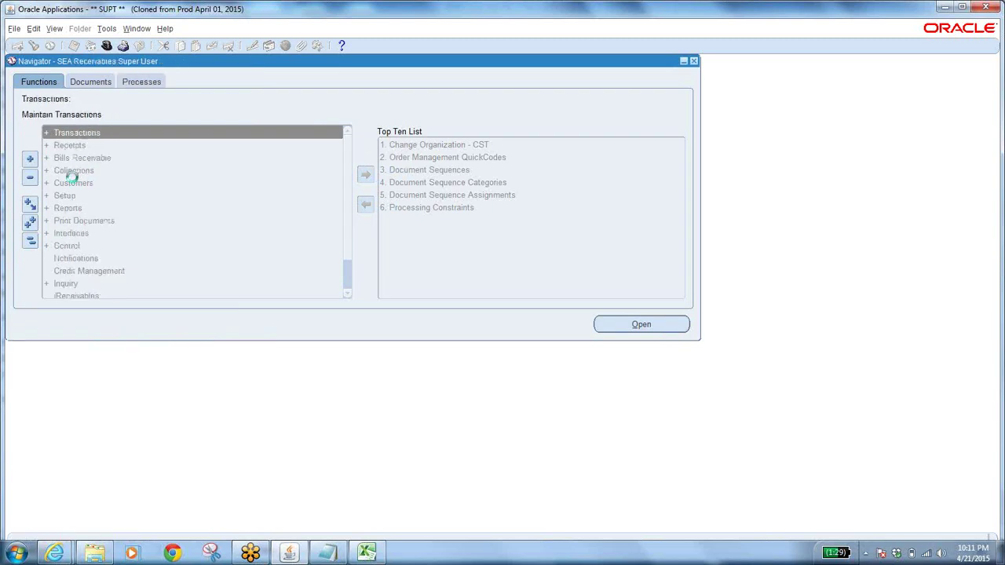
Open the Customers page, recopy WOF INTERNAL CUSTOMER from the Notepad notes, and search for that customer
{"action": "double_click", "coordinate": [78, 183]}
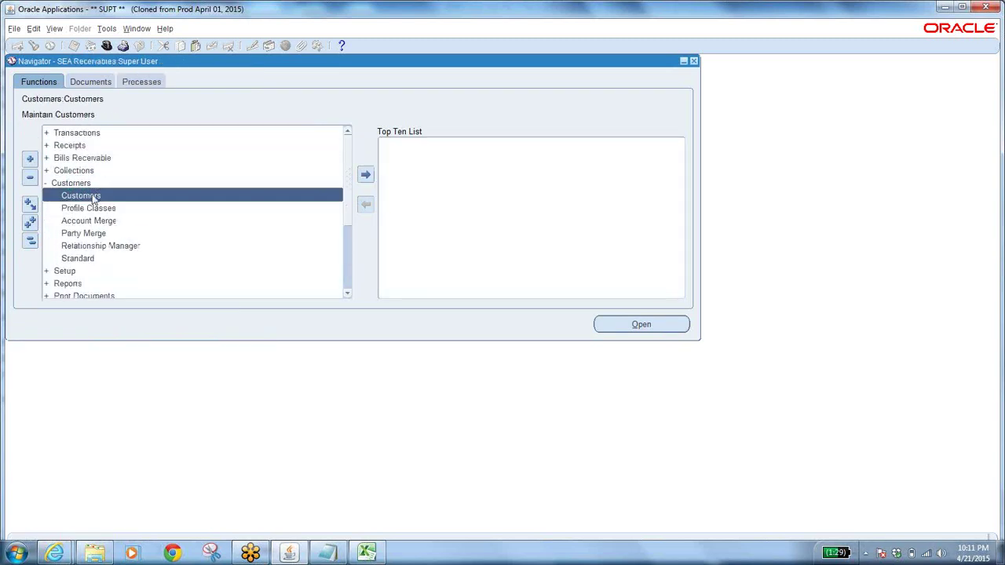
{"action": "double_click", "coordinate": [92, 197]}
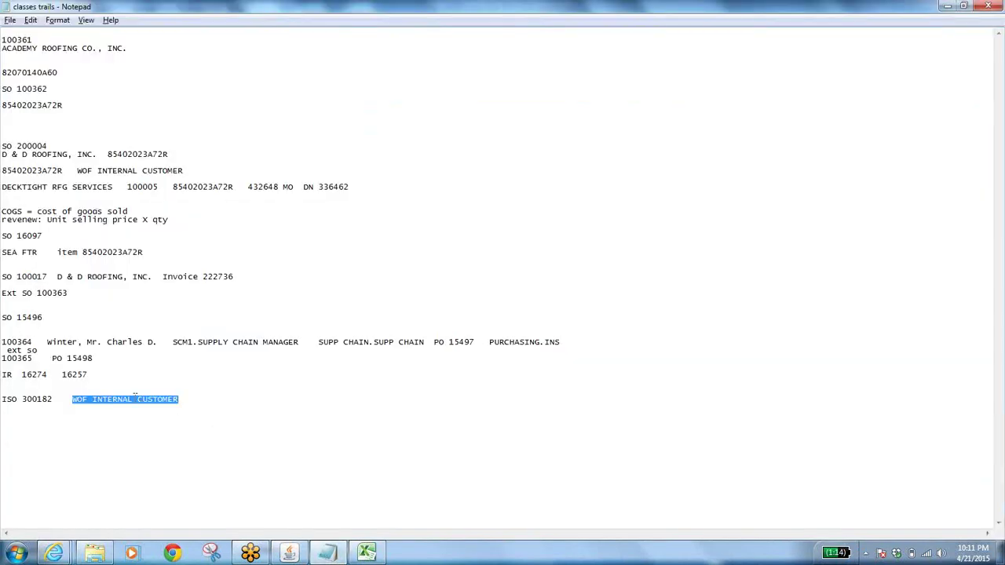
{"action": "right_click", "coordinate": [134, 396]}
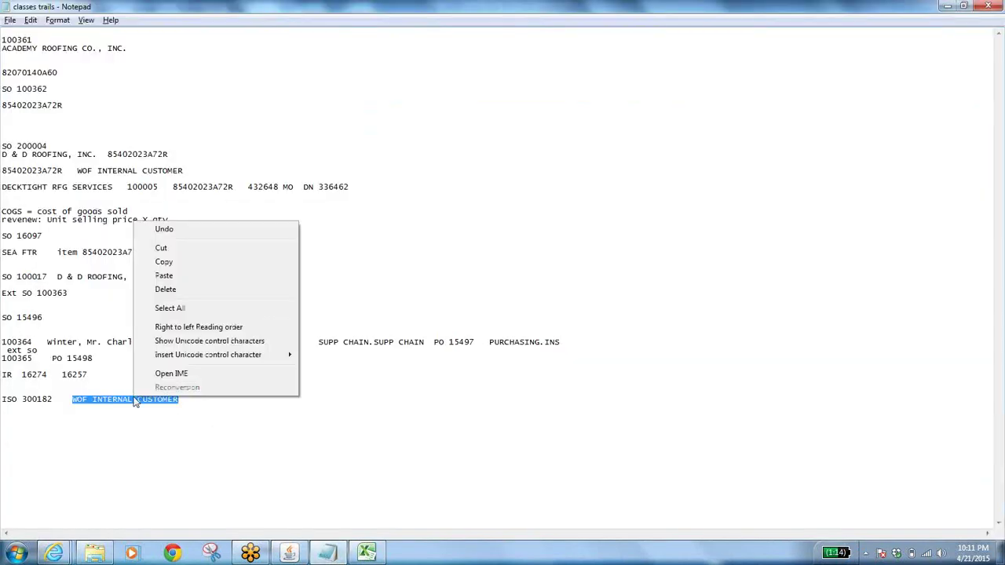
{"action": "left_click", "coordinate": [214, 263]}
{"action": "key", "text": "alt+Tab"}
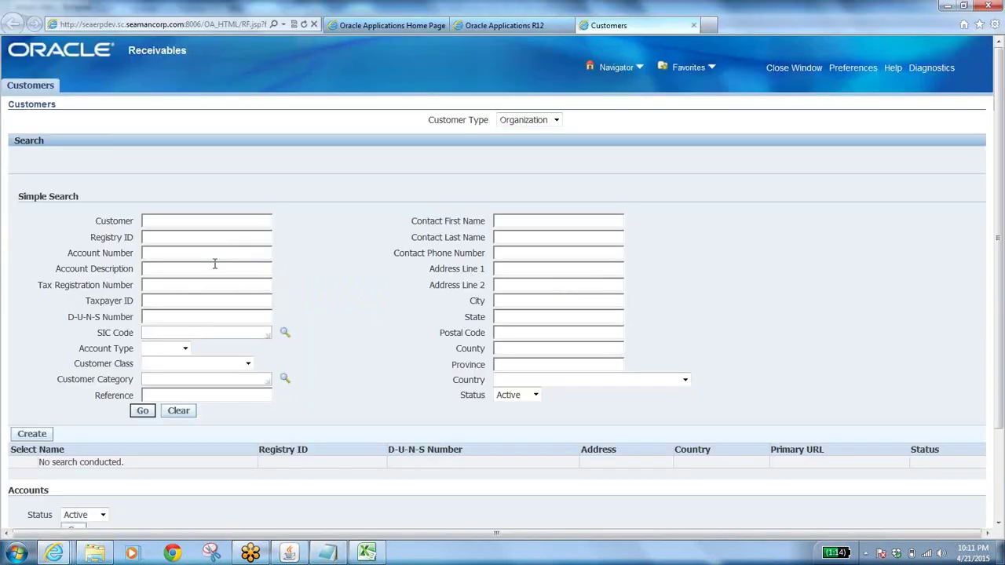
{"action": "left_click", "coordinate": [194, 223]}
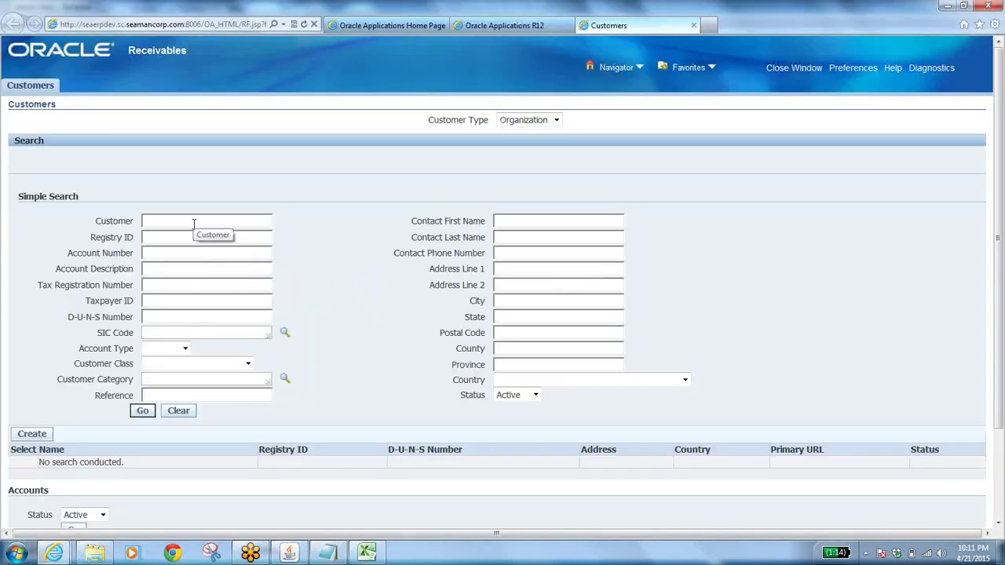
{"action": "key", "text": "ctrl+v"}
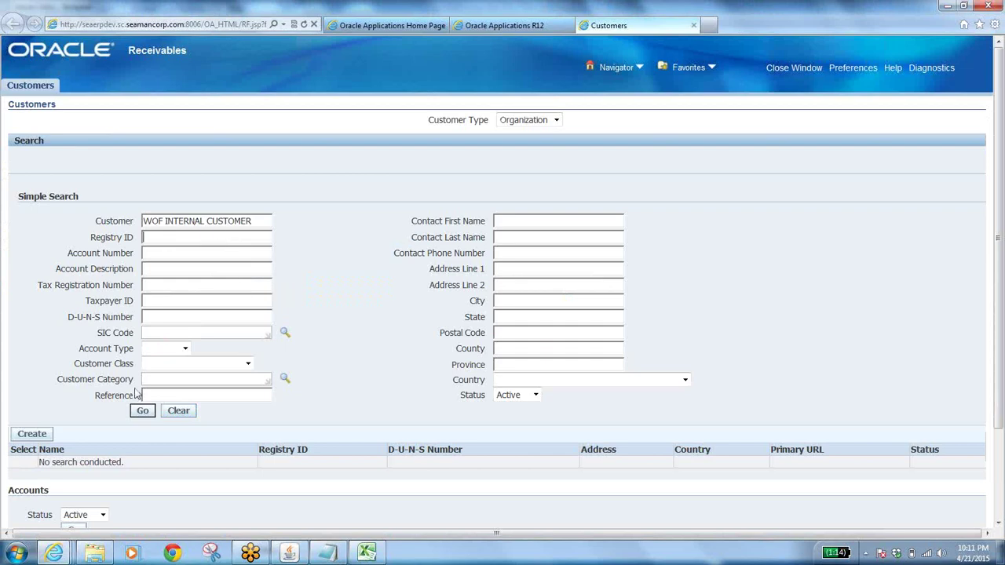
{"action": "left_click", "coordinate": [142, 411]}
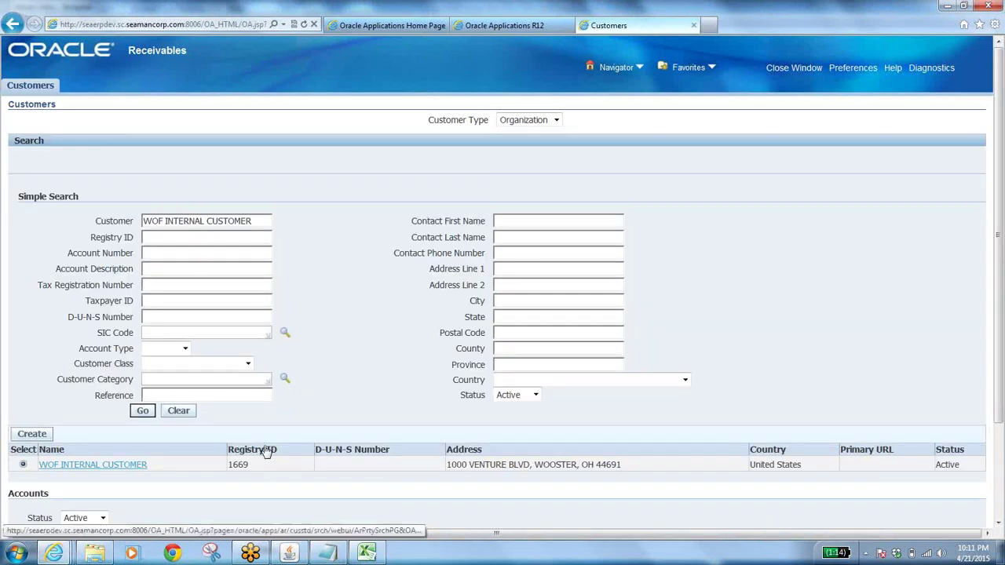
Open the WOF INTERNAL CUSTOMER record and the details of its 1000 VENTURE BLVD account site
{"action": "left_click", "coordinate": [86, 468]}
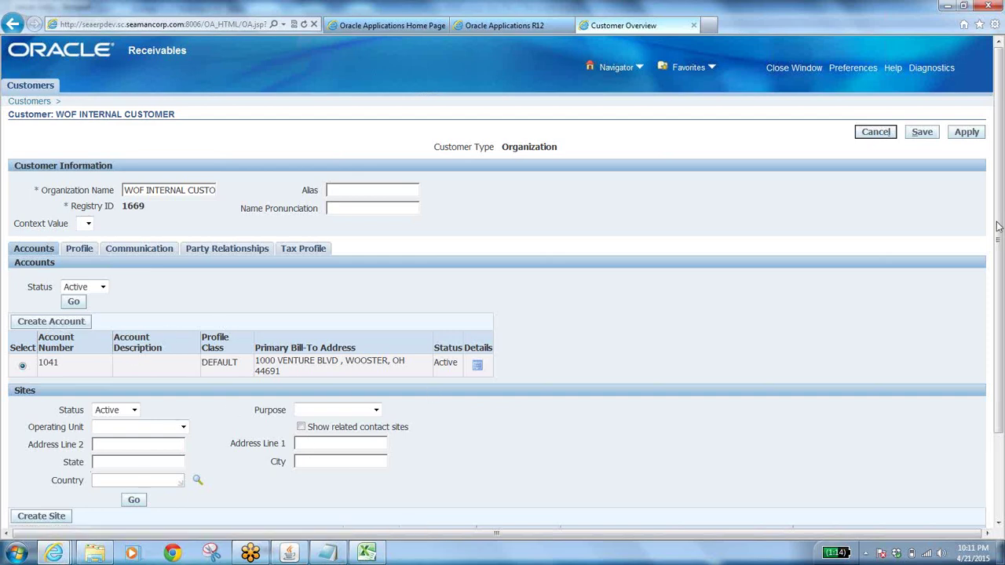
{"action": "scroll", "coordinate": [999, 227], "scroll_direction": "down", "scroll_amount": 3}
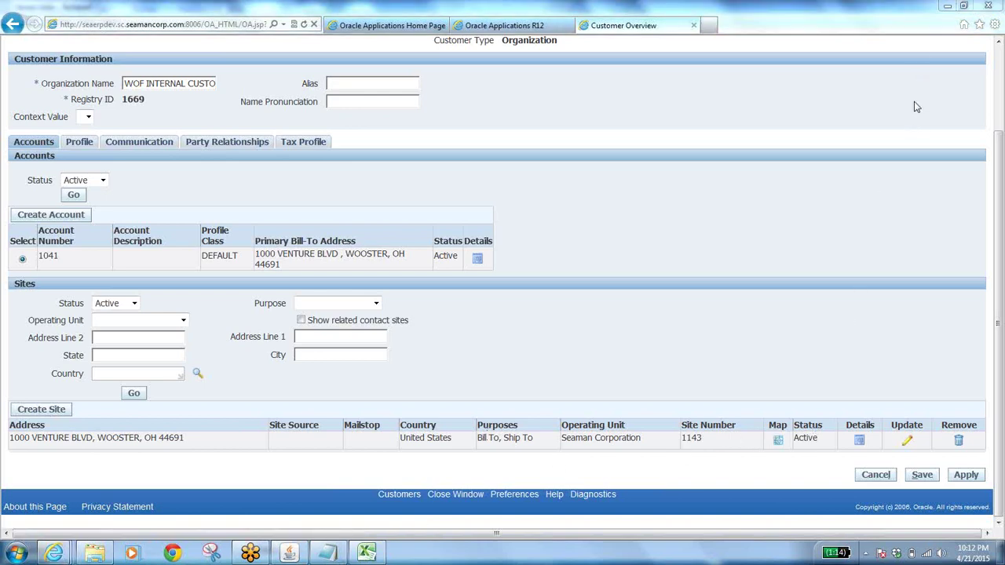
{"action": "left_click", "coordinate": [860, 442]}
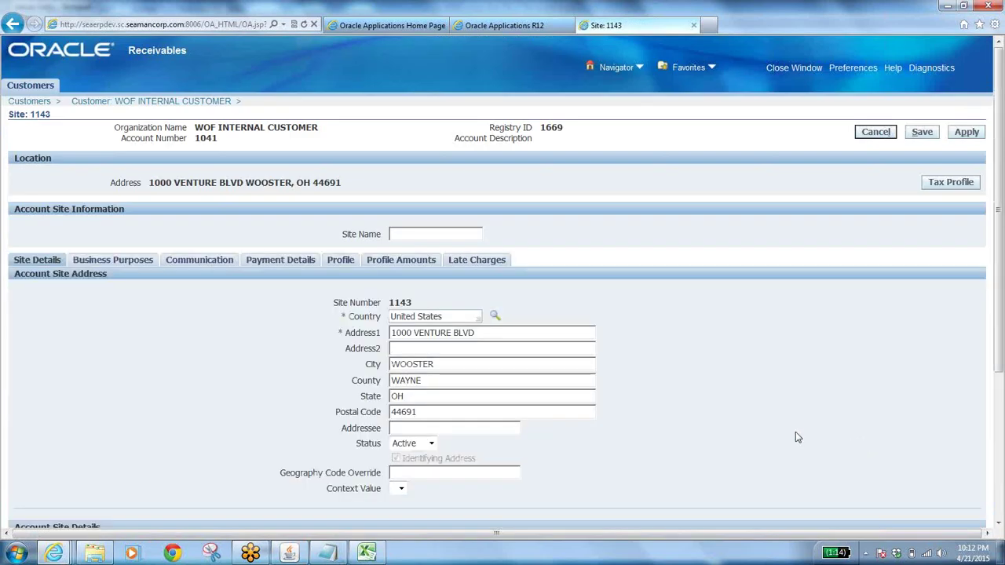
Open the site's Ship To business purpose details and examine the Internal Location and Internal Organization settings
{"action": "left_click", "coordinate": [107, 260]}
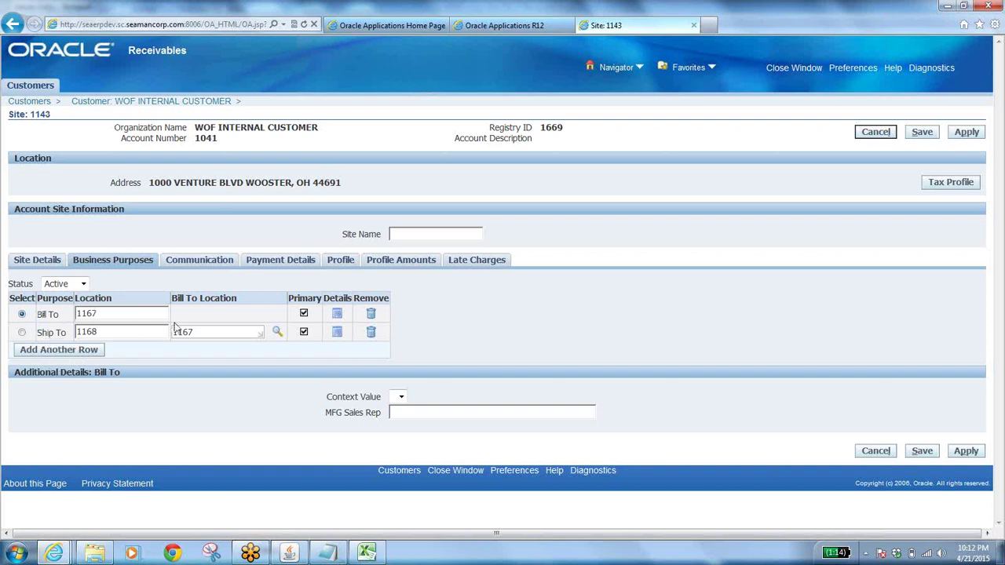
{"action": "left_click", "coordinate": [202, 332]}
{"action": "left_click", "coordinate": [337, 333]}
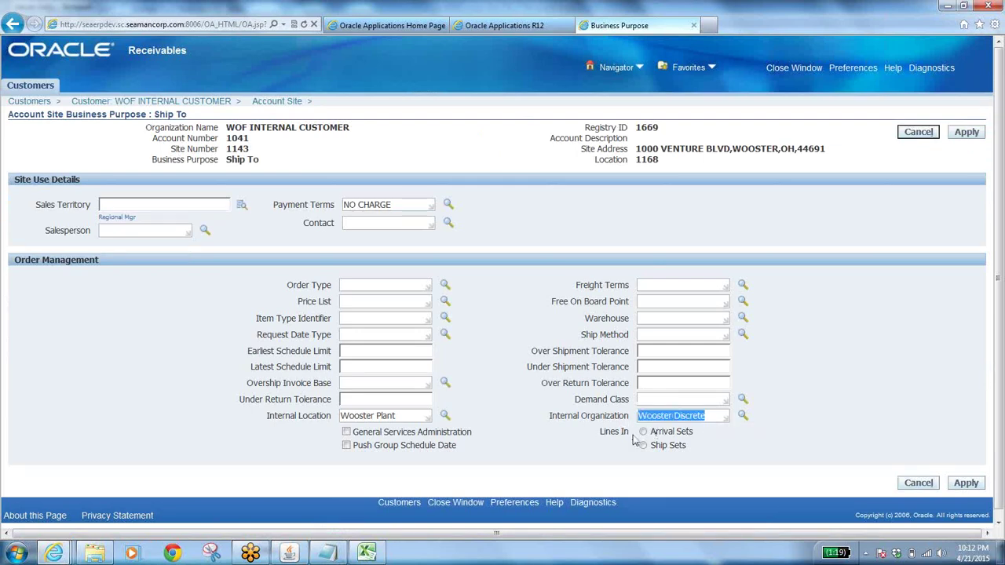
{"action": "double_click", "coordinate": [385, 416]}
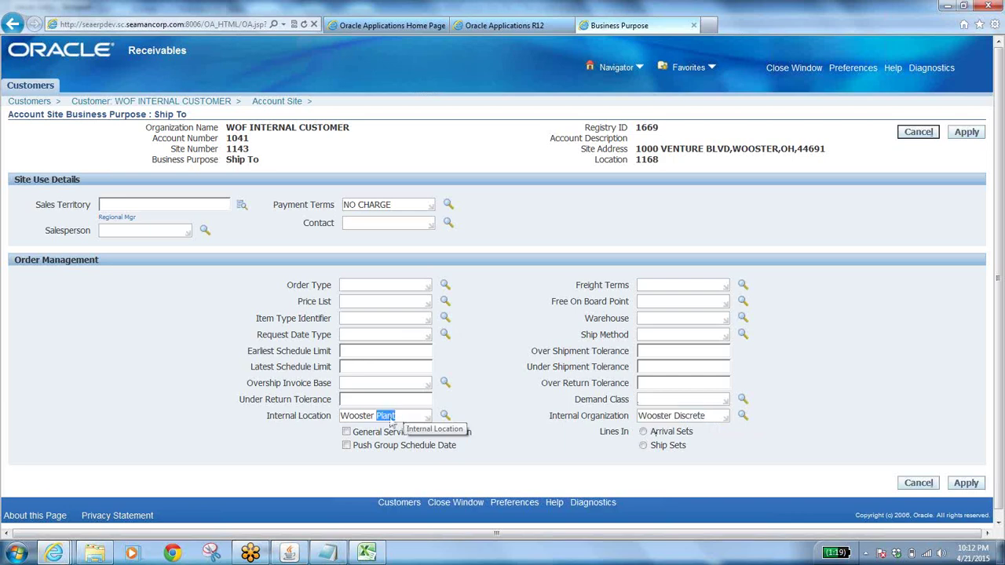
{"action": "double_click", "coordinate": [357, 417]}
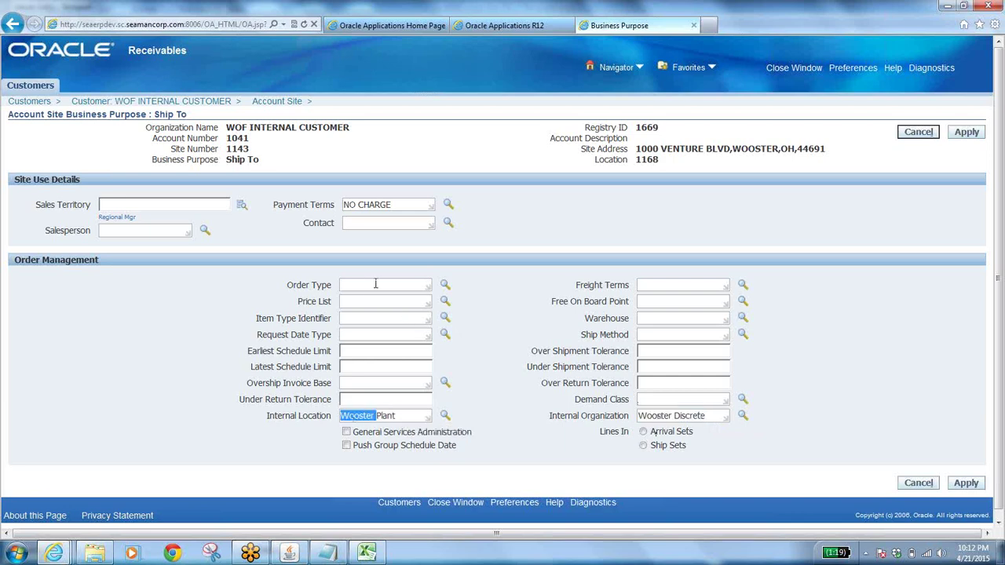
{"action": "left_click", "coordinate": [363, 285]}
Return to the Oracle Applications Navigator, collapse its function tree, and switch to the SEA Inventory responsibility
{"action": "left_click", "coordinate": [290, 554]}
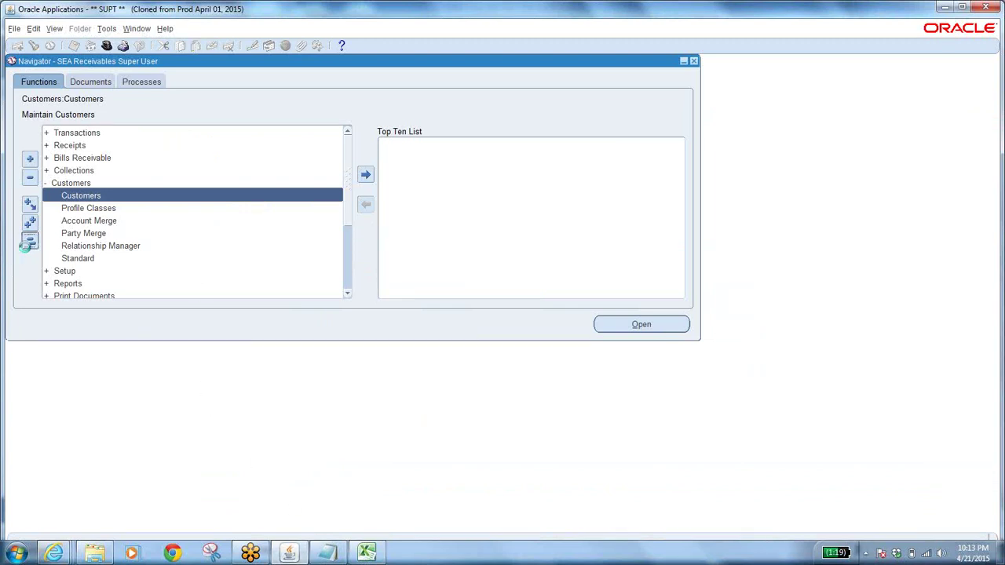
{"action": "left_click", "coordinate": [30, 241]}
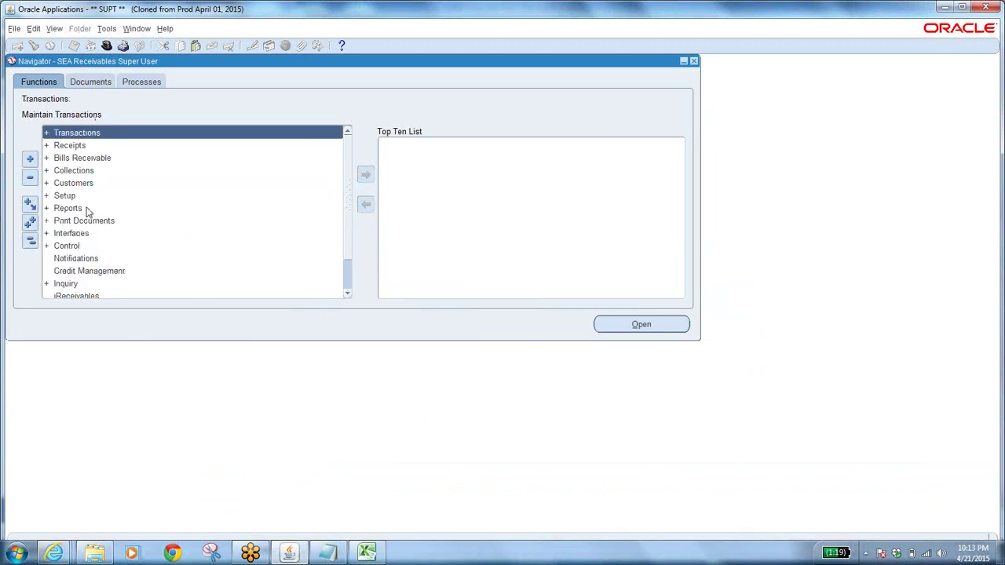
{"action": "left_click", "coordinate": [106, 46]}
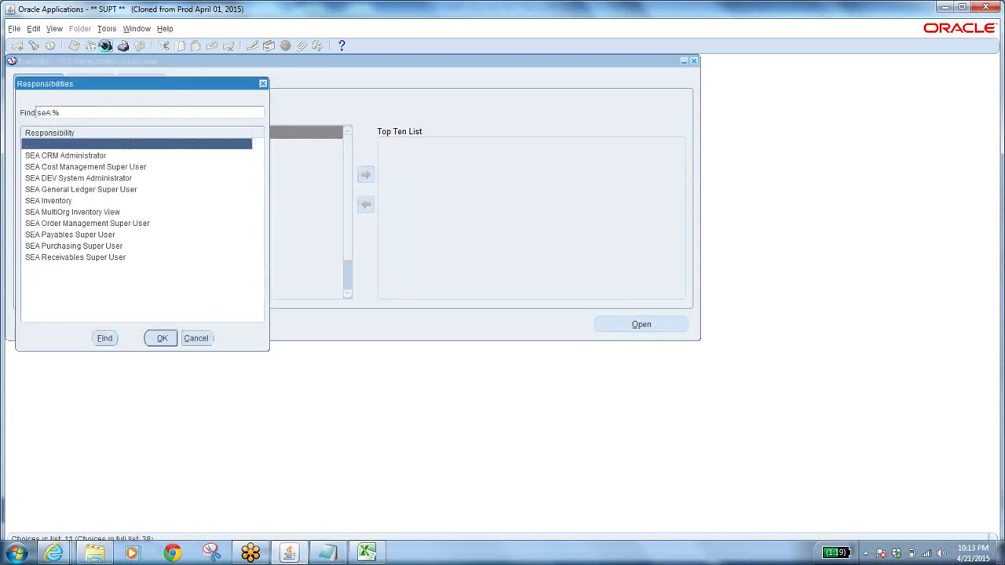
{"action": "left_click", "coordinate": [78, 201]}
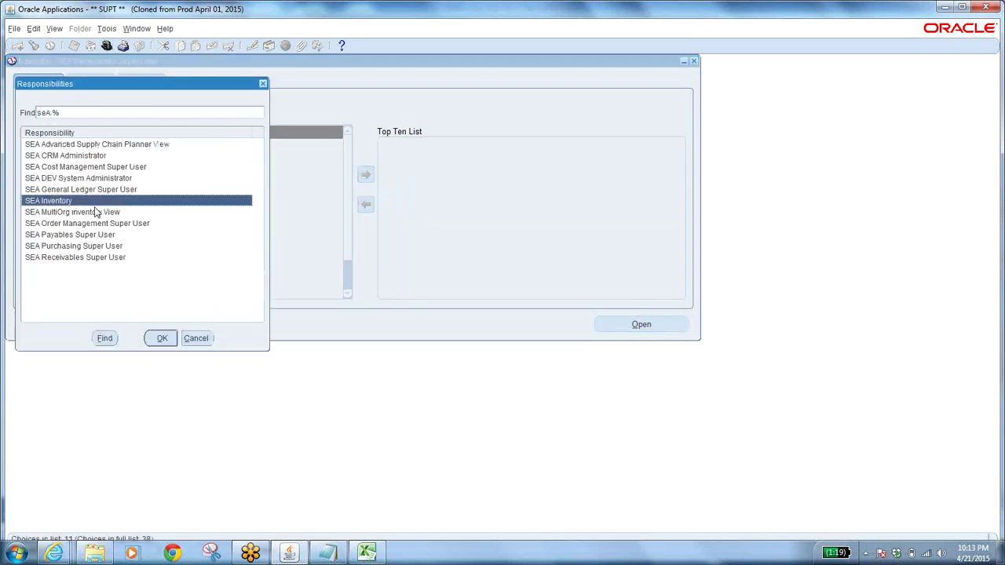
{"action": "left_click", "coordinate": [169, 341]}
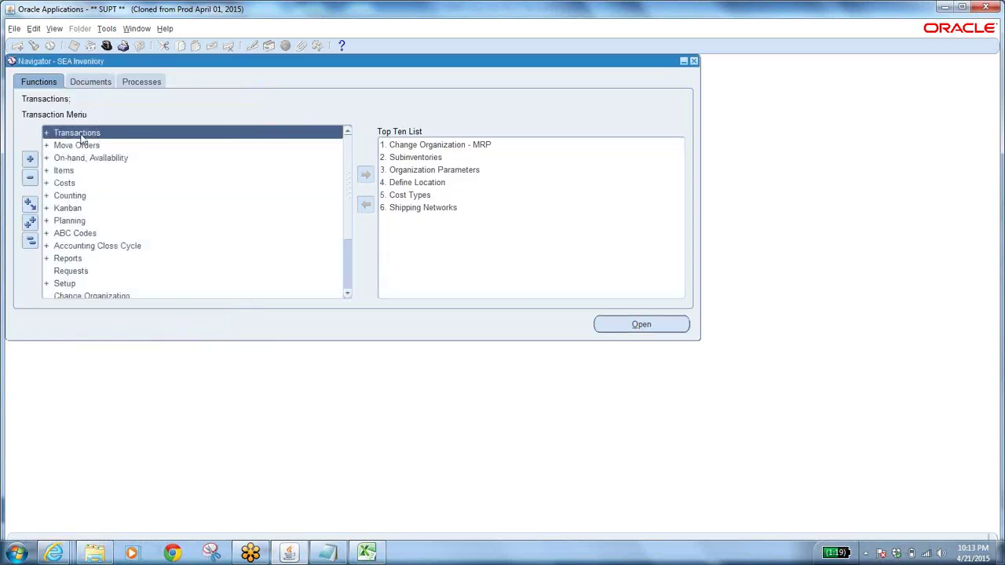
{"action": "double_click", "coordinate": [63, 171]}
{"action": "left_click", "coordinate": [88, 183]}
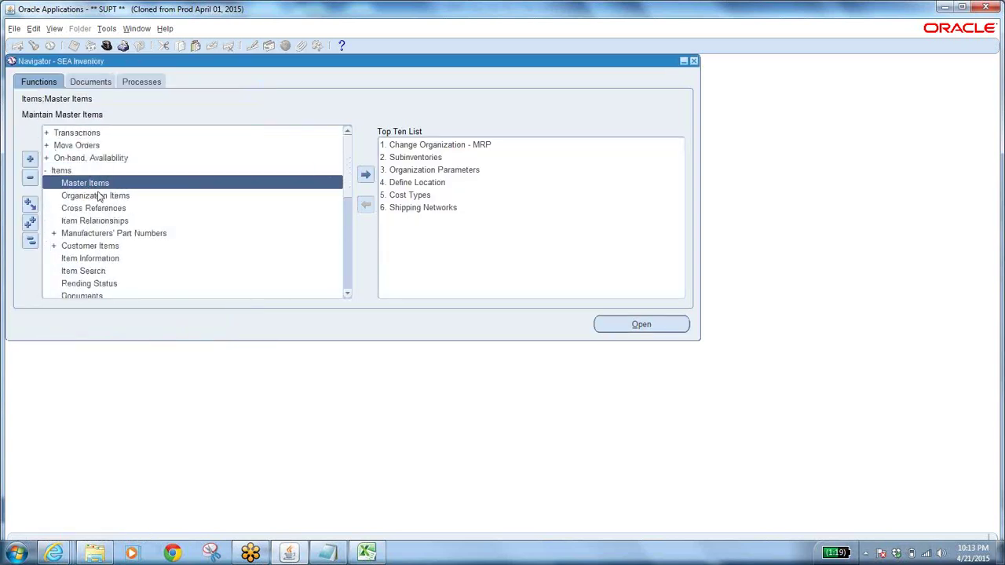
{"action": "left_click", "coordinate": [99, 196]}
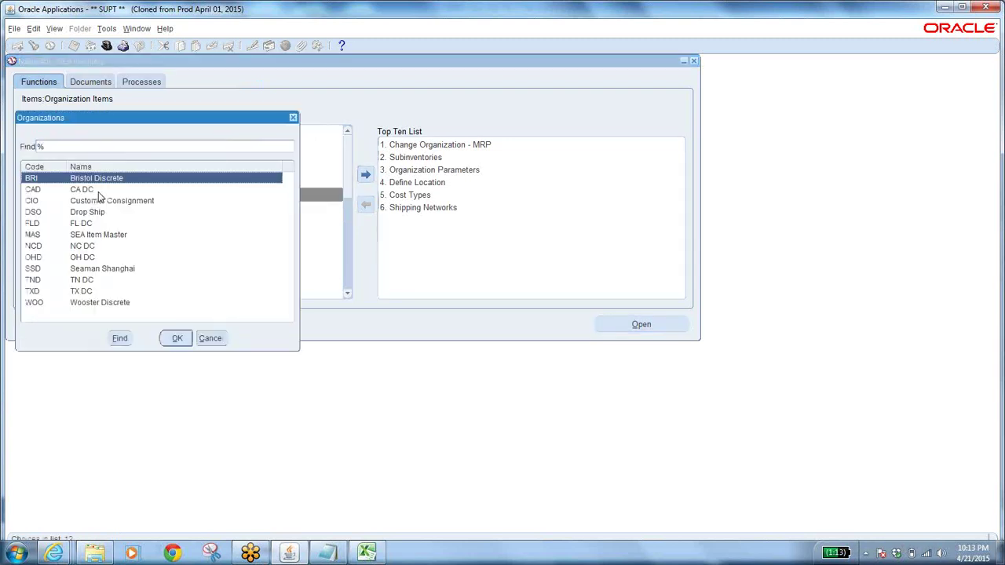
{"action": "left_click", "coordinate": [108, 303]}
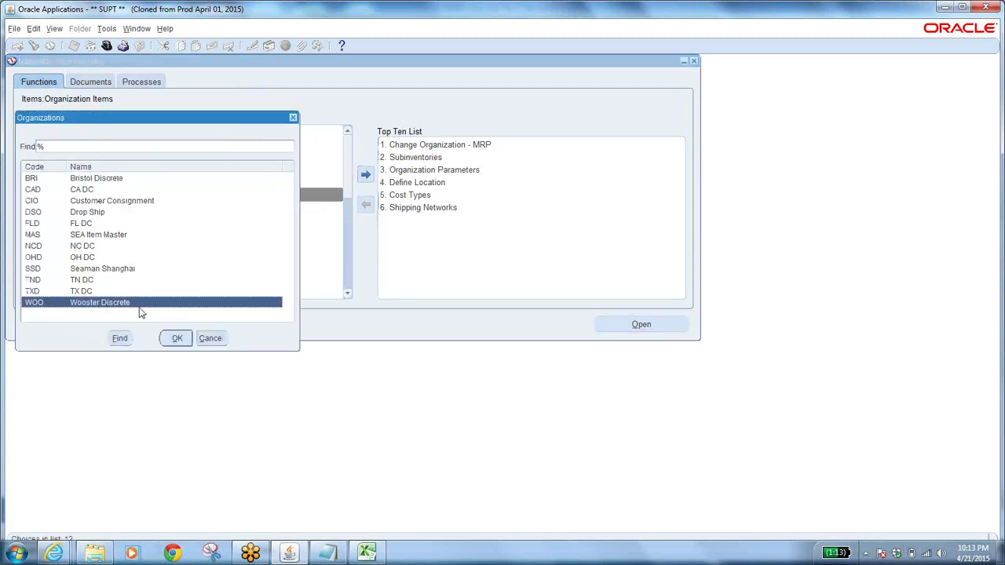
{"action": "left_click", "coordinate": [174, 339]}
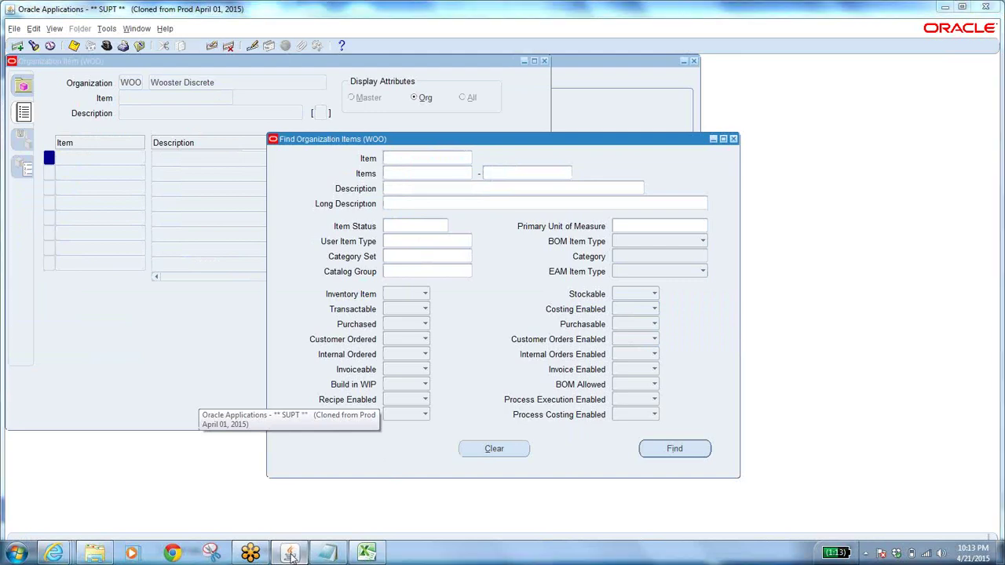
{"action": "left_click", "coordinate": [289, 555]}
{"action": "left_click", "coordinate": [289, 554]}
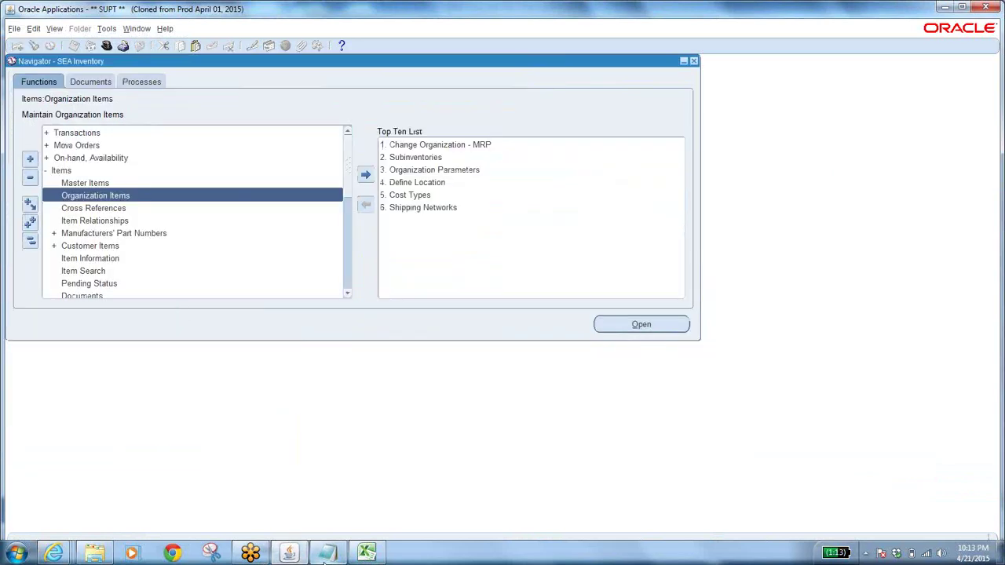
Copy the ISO order number from the Notepad notes and return to the Oracle Applications Navigator
{"action": "left_click", "coordinate": [326, 554]}
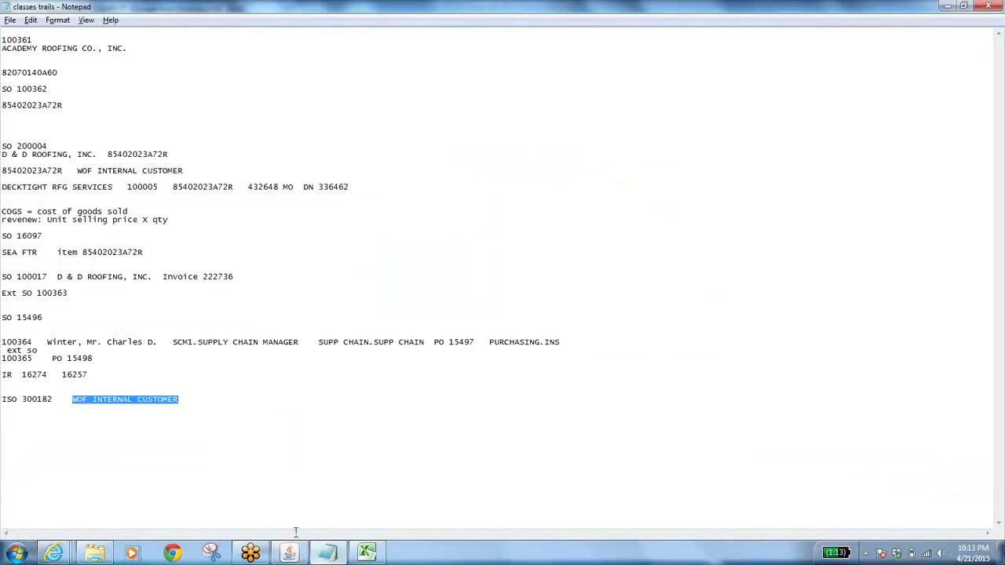
{"action": "left_click_drag", "start_coordinate": [23, 398], "coordinate": [44, 397]}
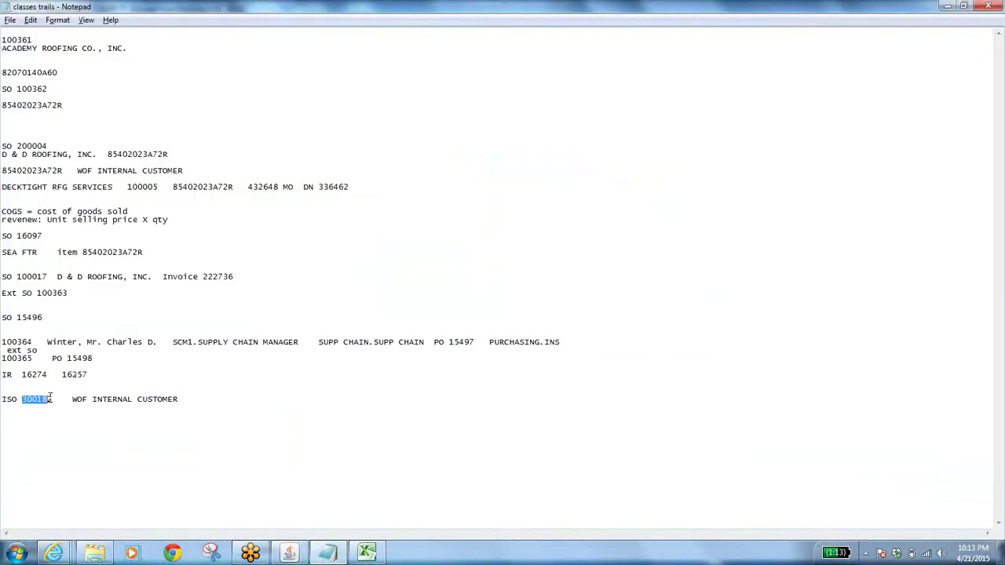
{"action": "key", "text": "alt+Tab"}
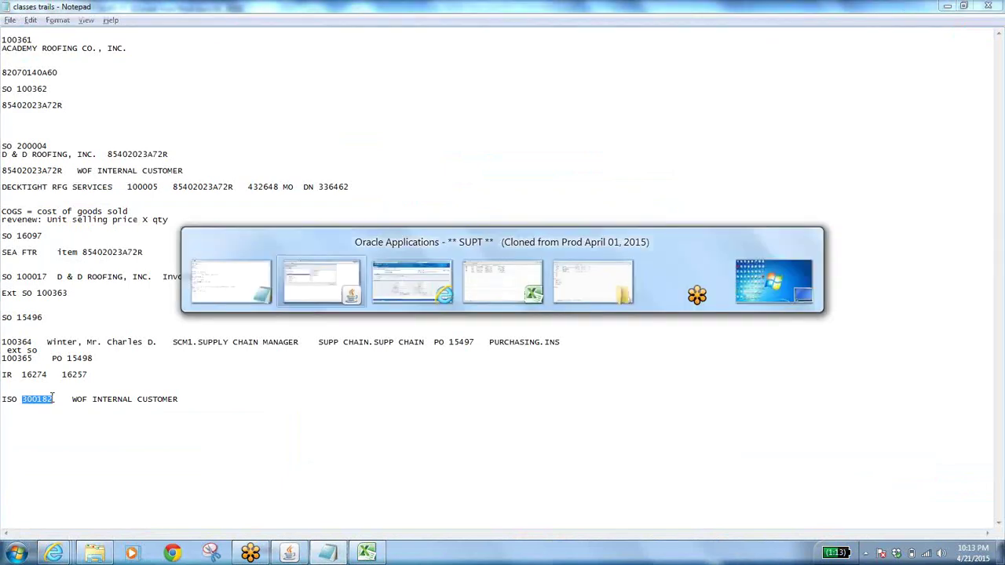
Switch to the SEA Order Management Super User responsibility
{"action": "left_click", "coordinate": [108, 46]}
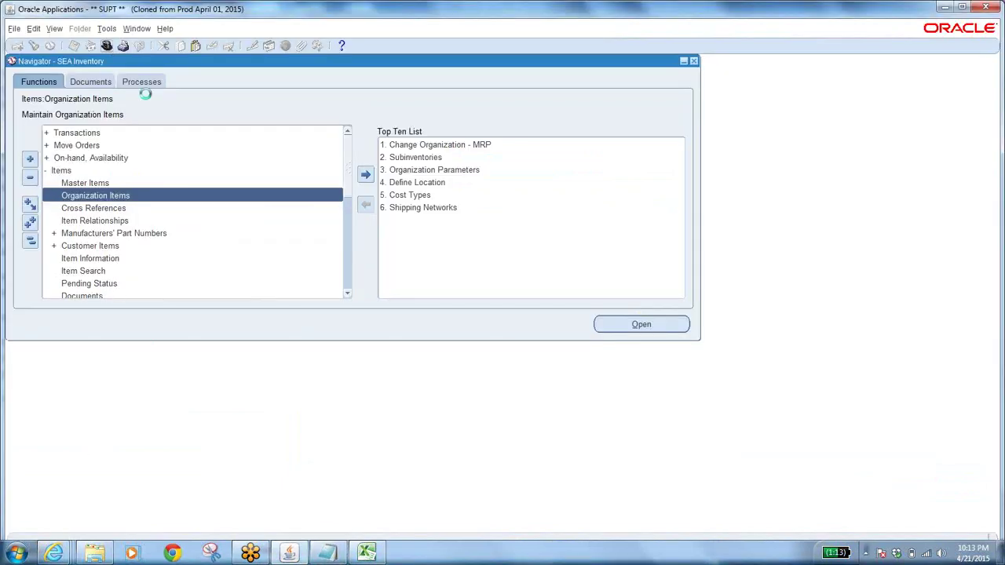
{"action": "type", "text": "s%"}
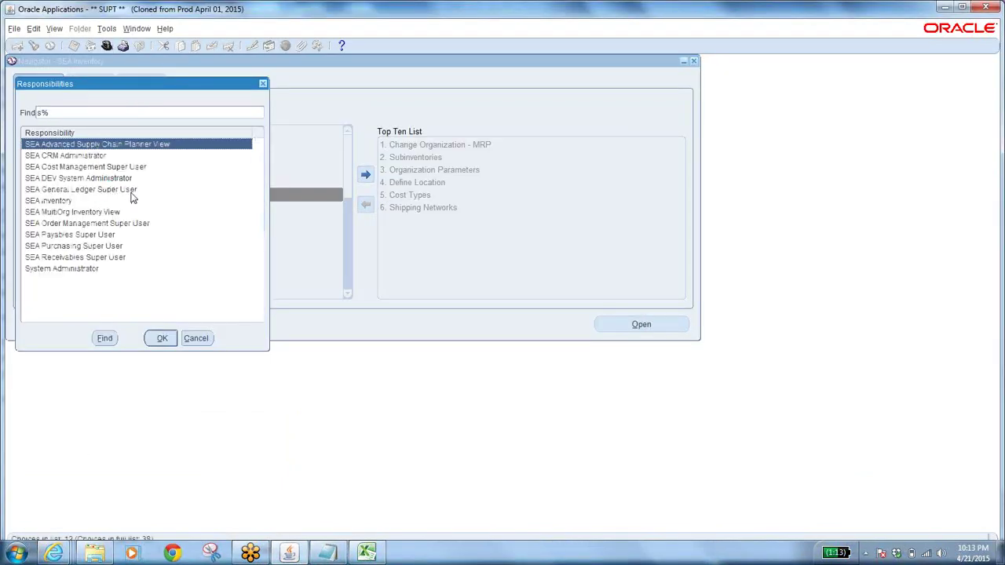
{"action": "left_click", "coordinate": [99, 223]}
{"action": "left_click", "coordinate": [161, 338]}
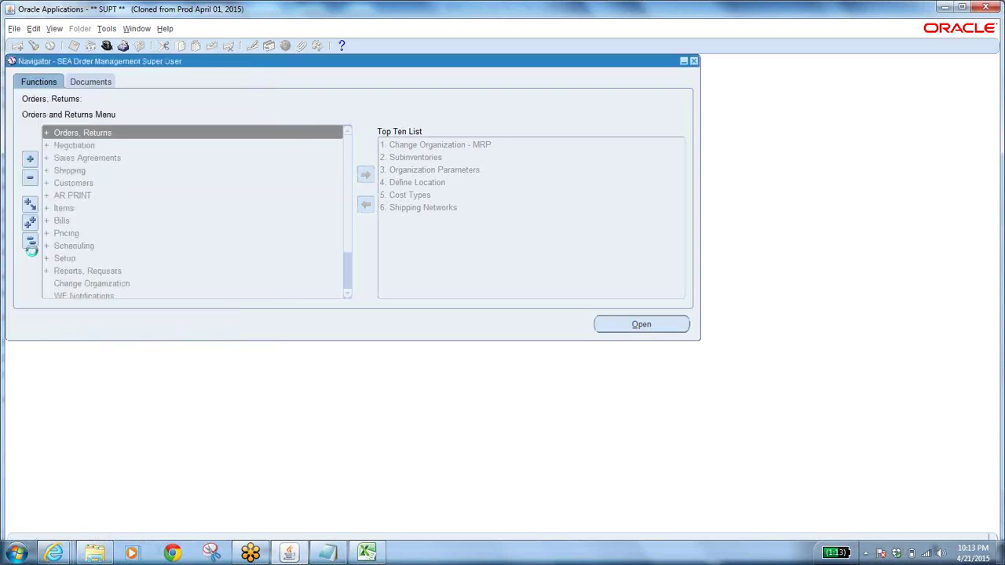
Open the Sales Orders form and query the internal sales order by its order number
{"action": "double_click", "coordinate": [104, 133]}
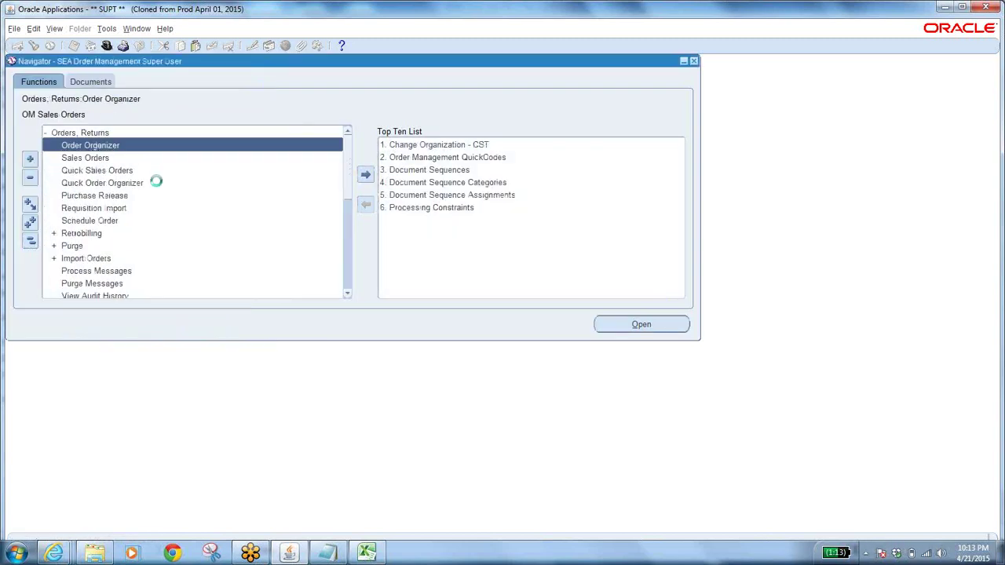
{"action": "double_click", "coordinate": [124, 159]}
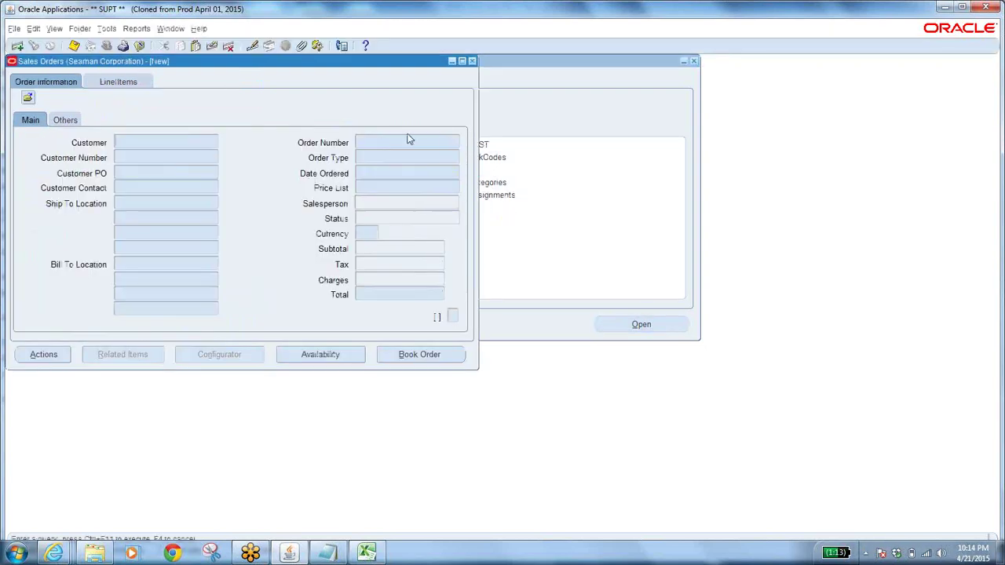
{"action": "left_click", "coordinate": [405, 142]}
{"action": "type", "text": "300182"}
{"action": "key", "text": "ctrl+F11"}
Check the warehouse in the order lines' shipping details, then return to the Navigator with the Orders, Returns branch collapsed
{"action": "left_click", "coordinate": [106, 79]}
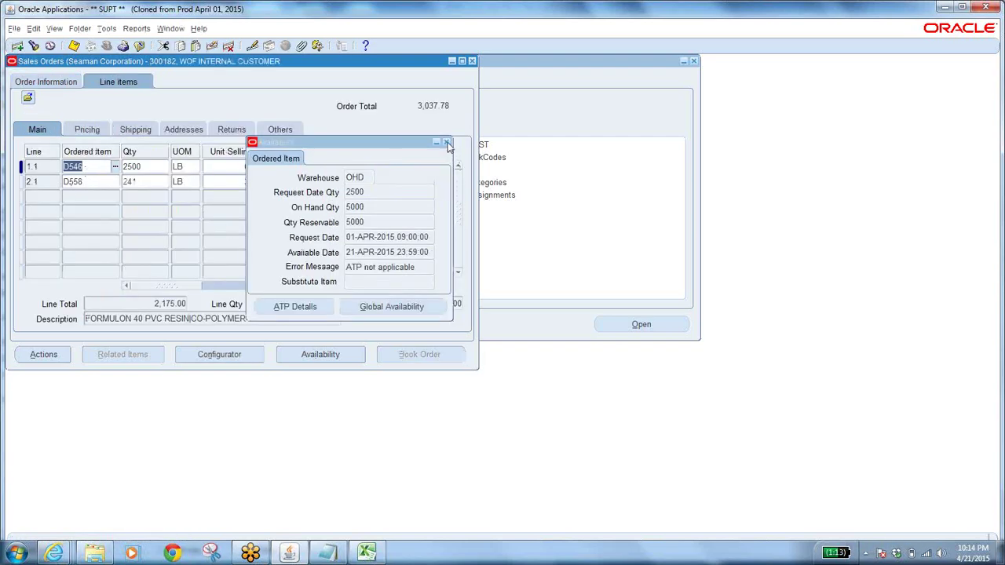
{"action": "left_click", "coordinate": [446, 143]}
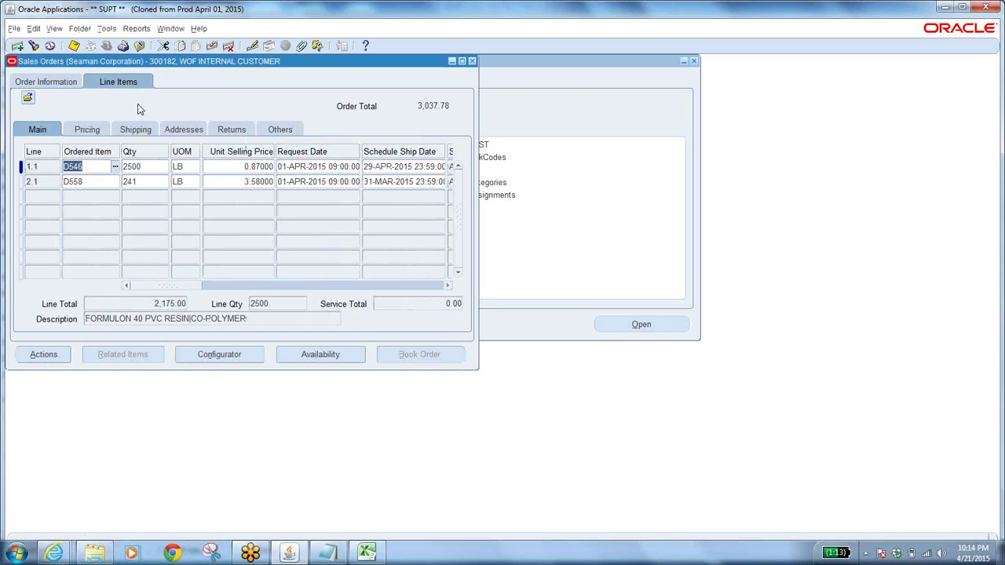
{"action": "left_click", "coordinate": [142, 129]}
{"action": "left_click", "coordinate": [209, 167]}
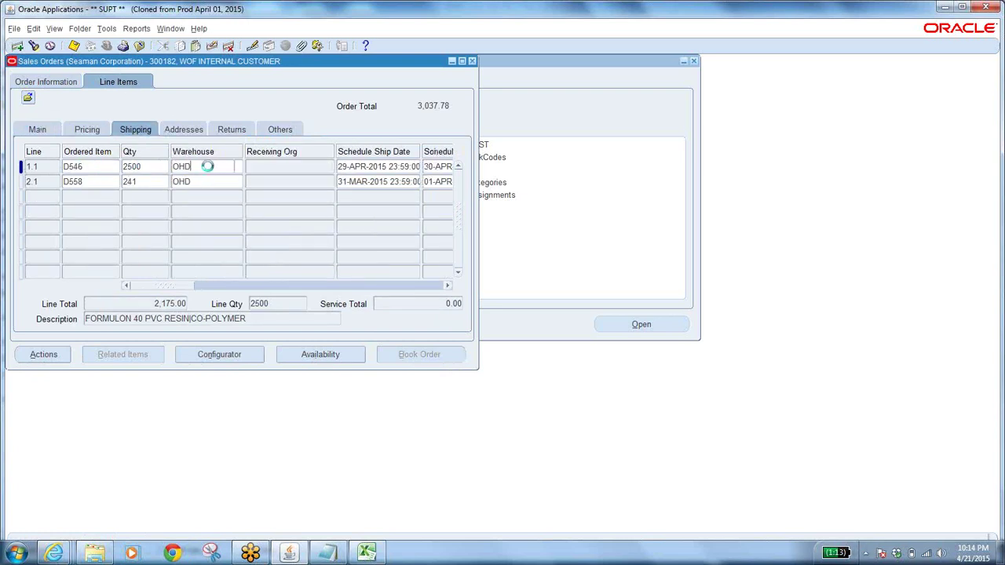
{"action": "key", "text": "F4"}
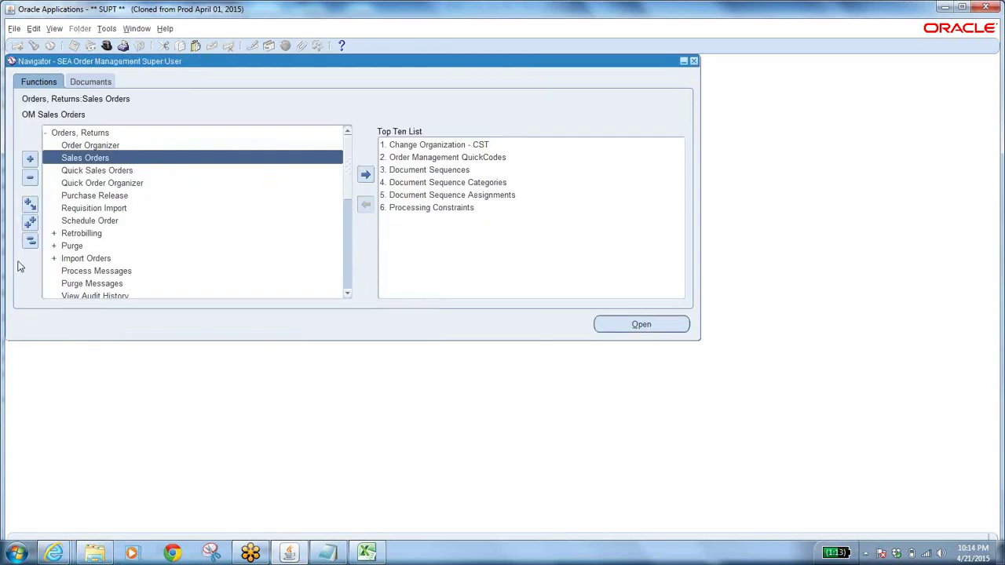
{"action": "left_click", "coordinate": [45, 133]}
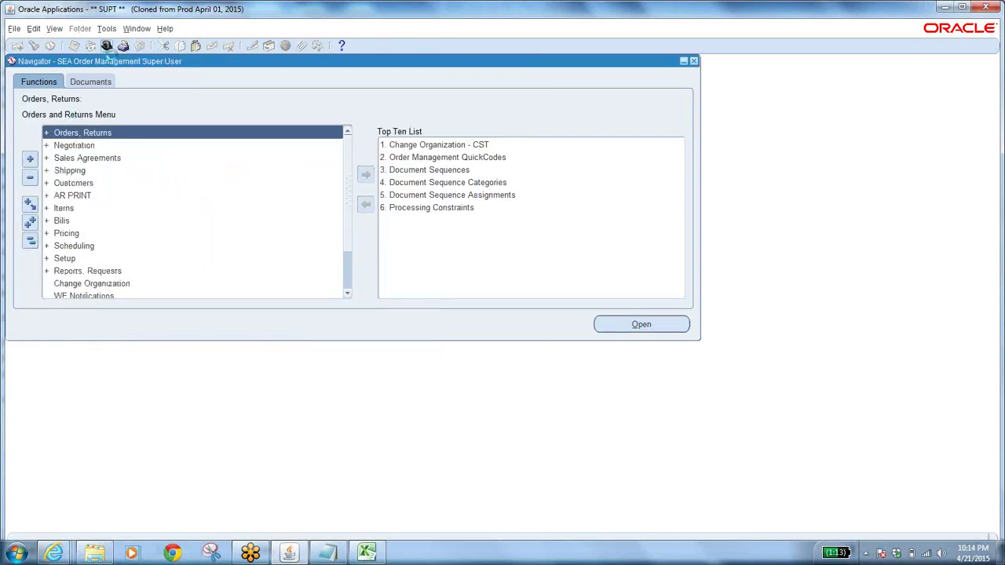
Switch to the SEA Inventory responsibility and change the inventory organization to OHD
{"action": "left_click", "coordinate": [106, 47]}
{"action": "type", "text": "s%"}
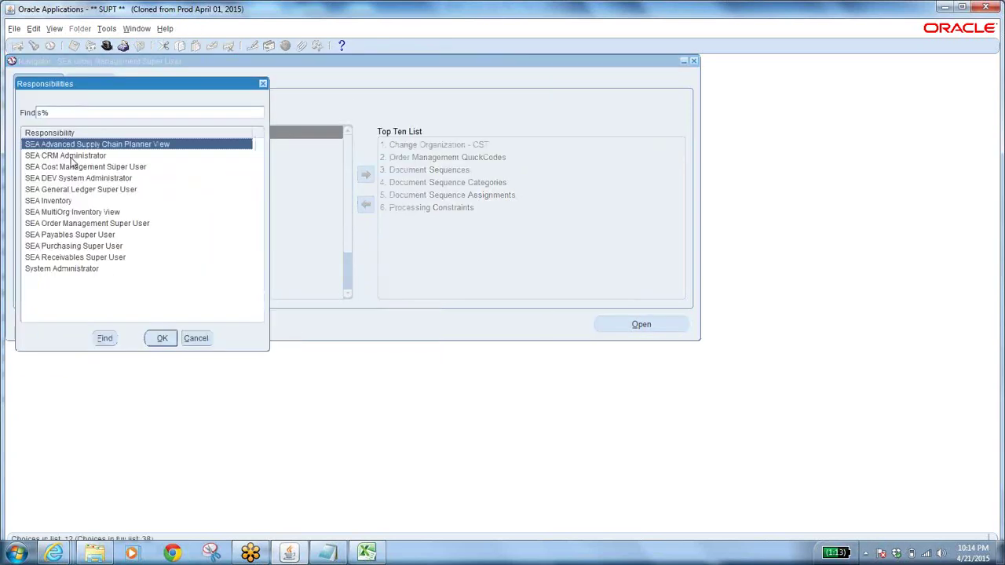
{"action": "left_click", "coordinate": [52, 201]}
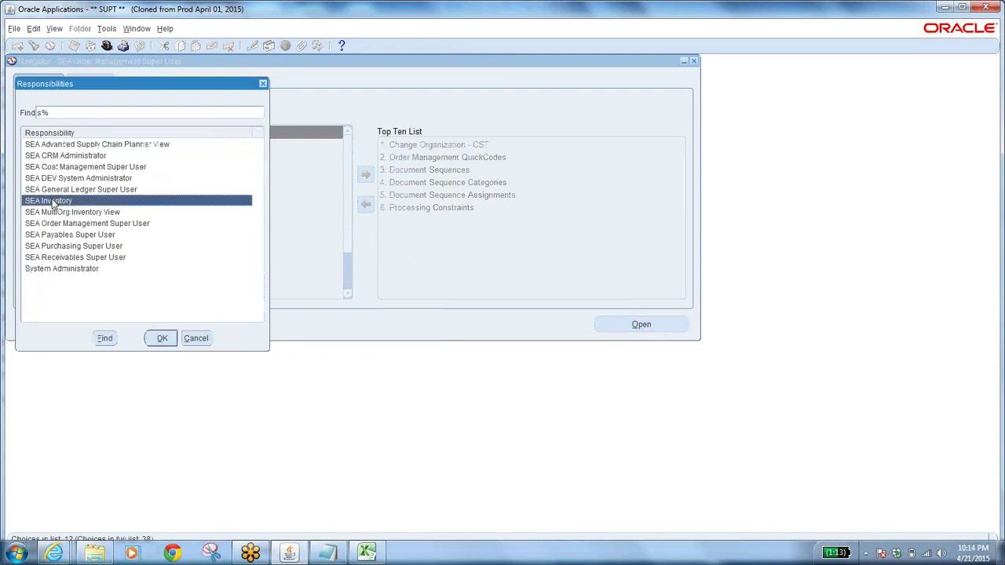
{"action": "left_click", "coordinate": [162, 338]}
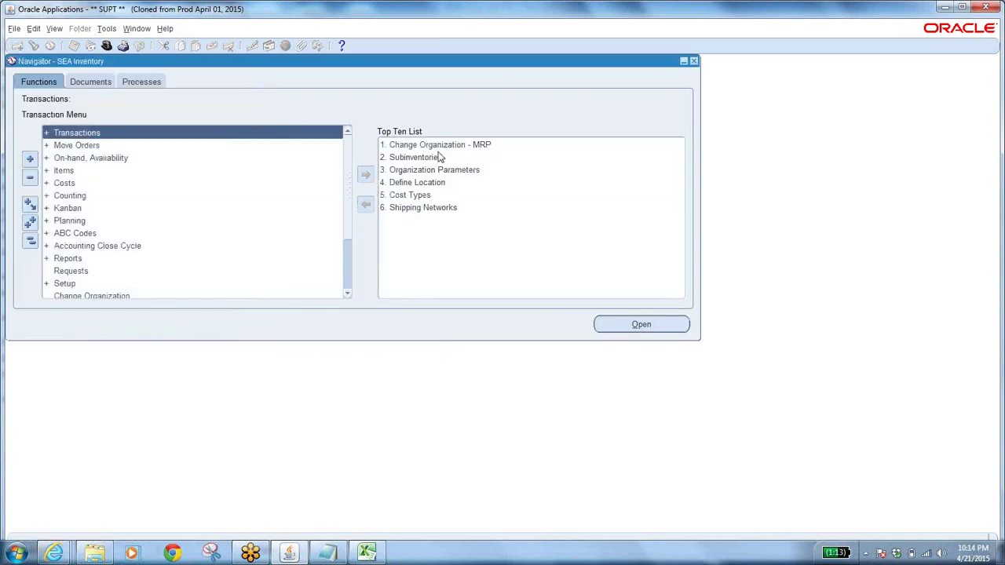
{"action": "left_click", "coordinate": [440, 144]}
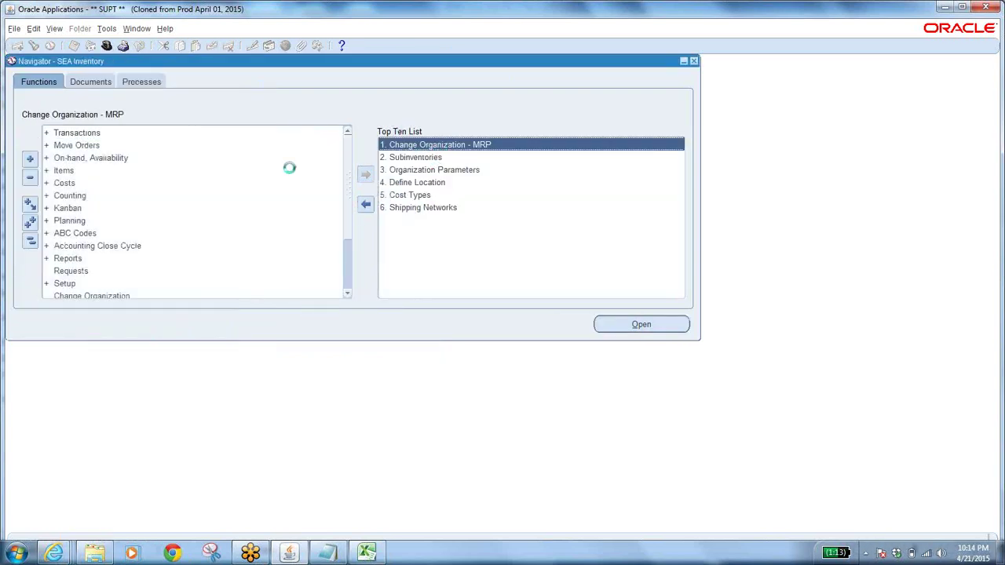
{"action": "key", "text": "Return"}
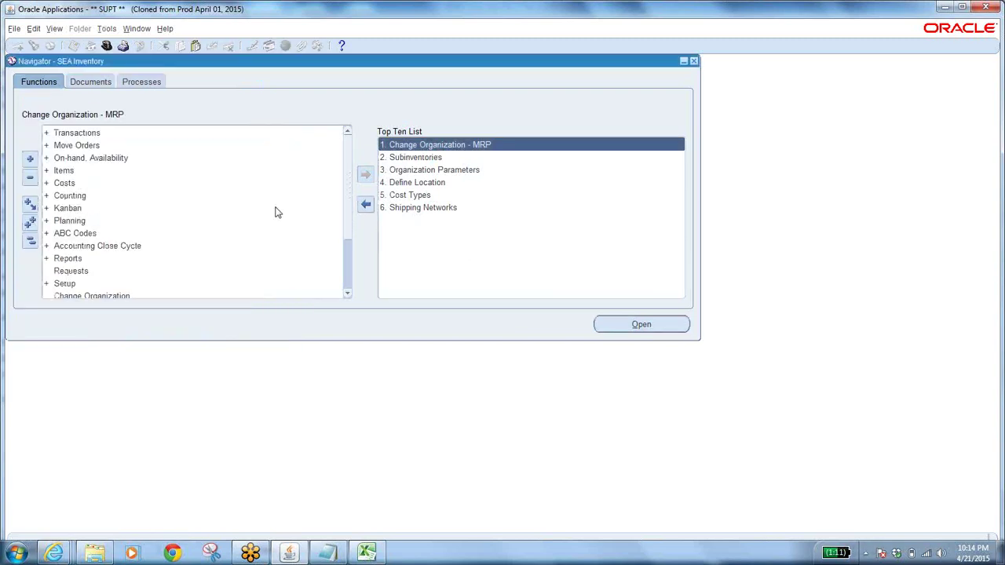
Open Organization Items and find item D546 in the OHD organization
{"action": "double_click", "coordinate": [69, 171]}
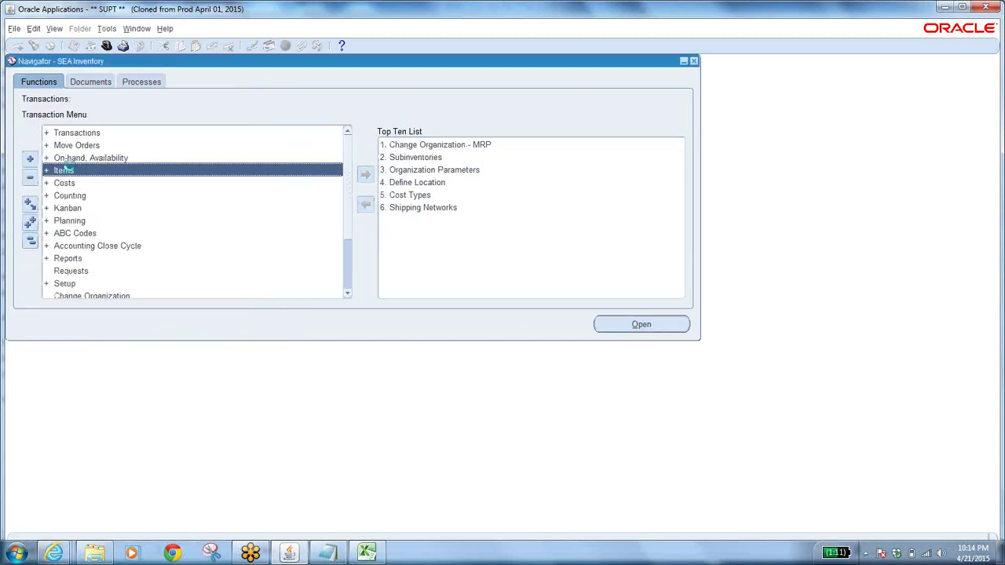
{"action": "left_click", "coordinate": [94, 195]}
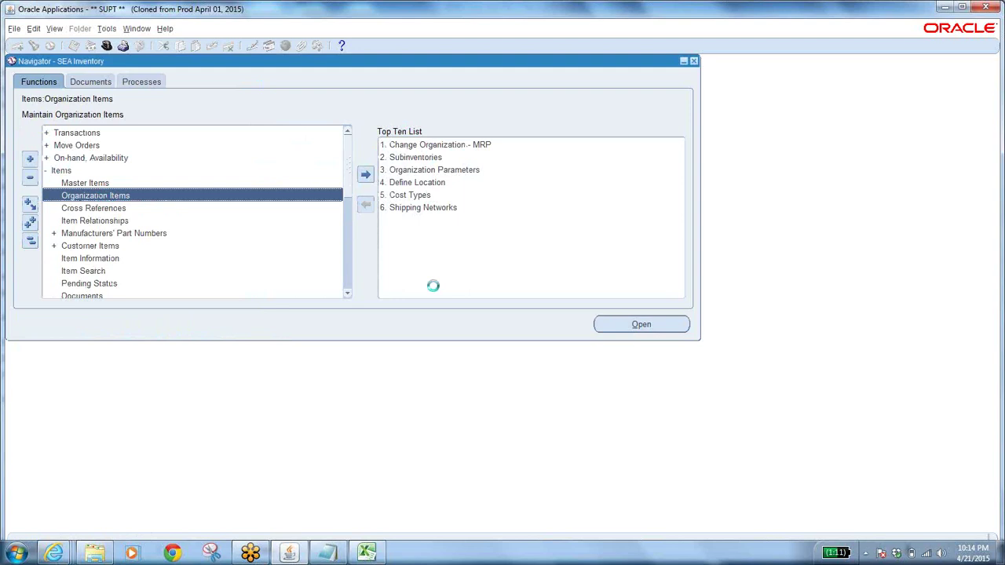
{"action": "double_click", "coordinate": [253, 196]}
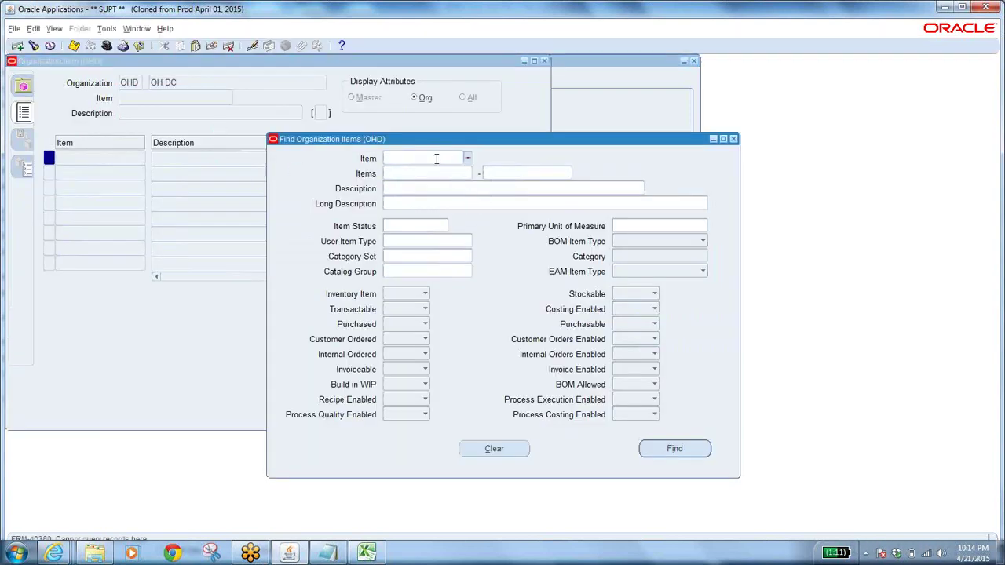
{"action": "type", "text": "D546"}
{"action": "key", "text": "Tab"}
{"action": "left_click", "coordinate": [669, 447]}
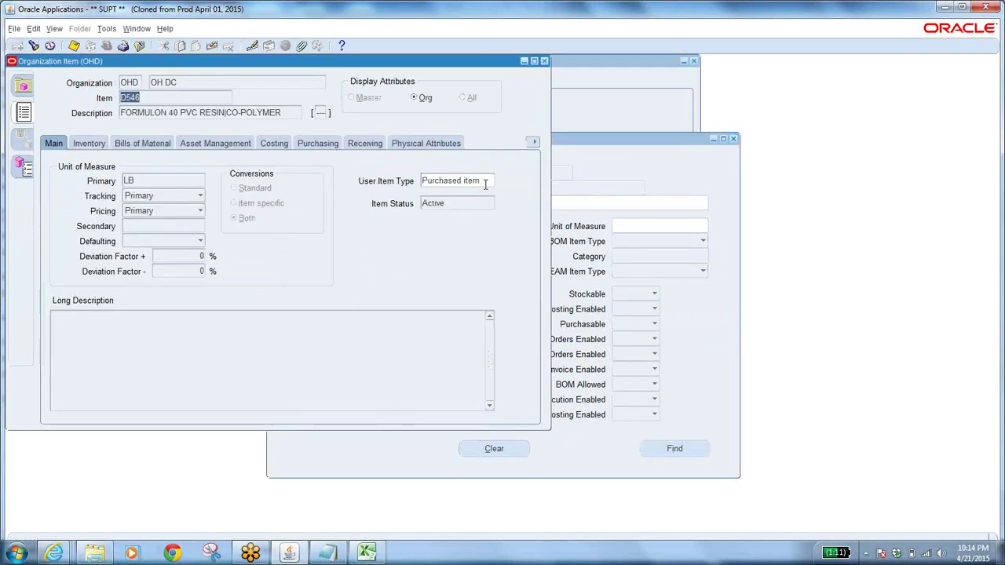
Examine item D546's Order Management attributes, then return to the Navigator and collapse its function tree
{"action": "left_click", "coordinate": [534, 143]}
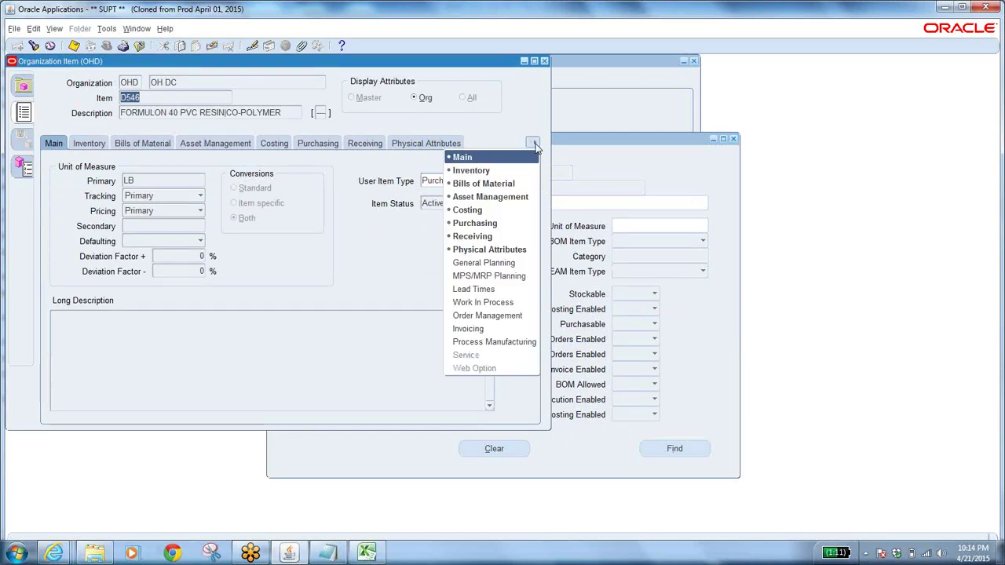
{"action": "left_click", "coordinate": [481, 316]}
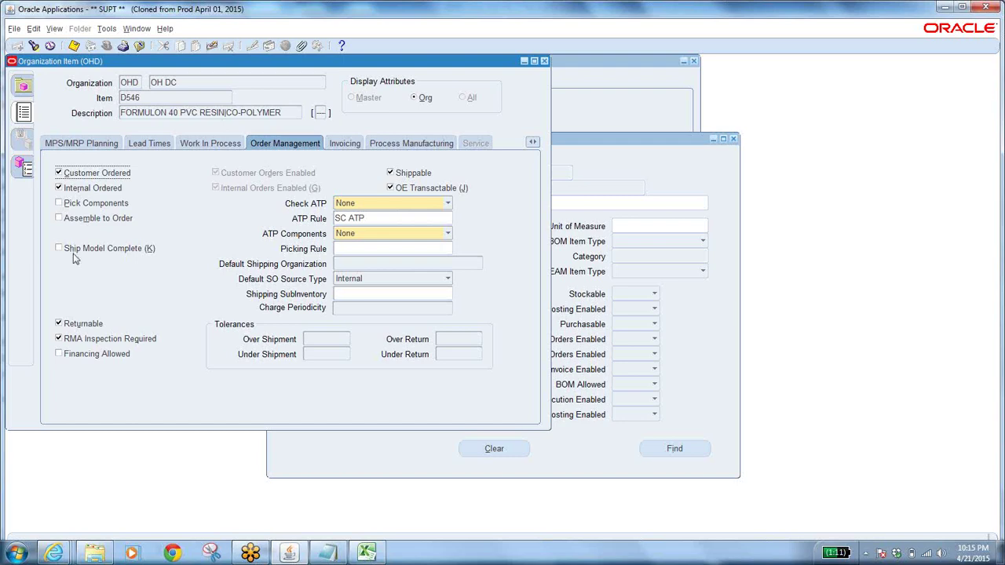
{"action": "left_click", "coordinate": [140, 45]}
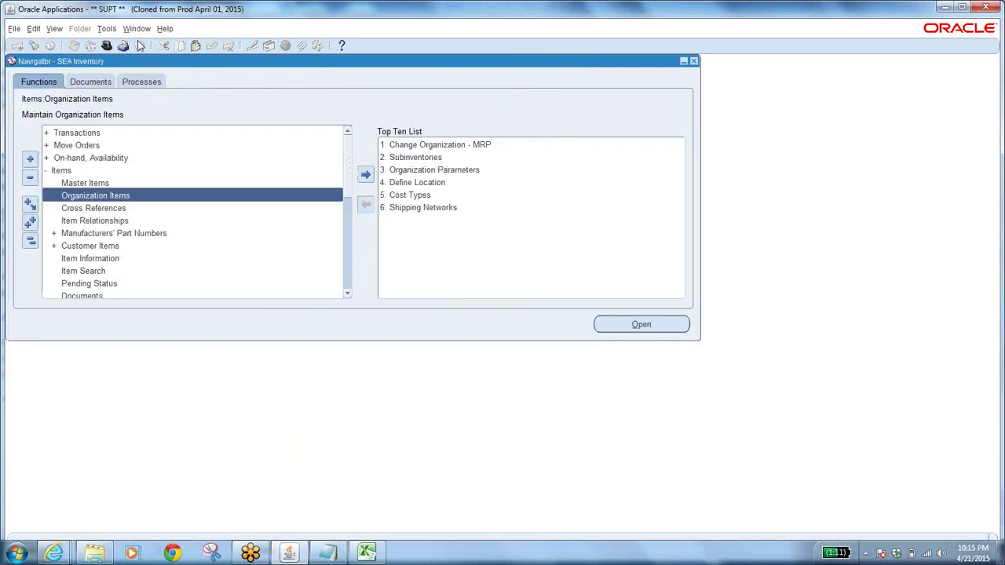
{"action": "left_click", "coordinate": [29, 241]}
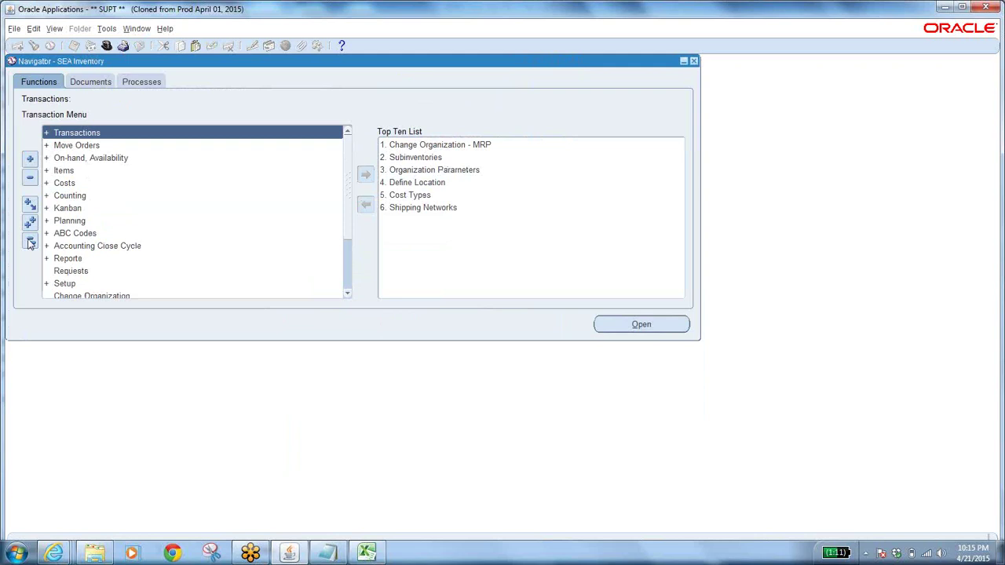